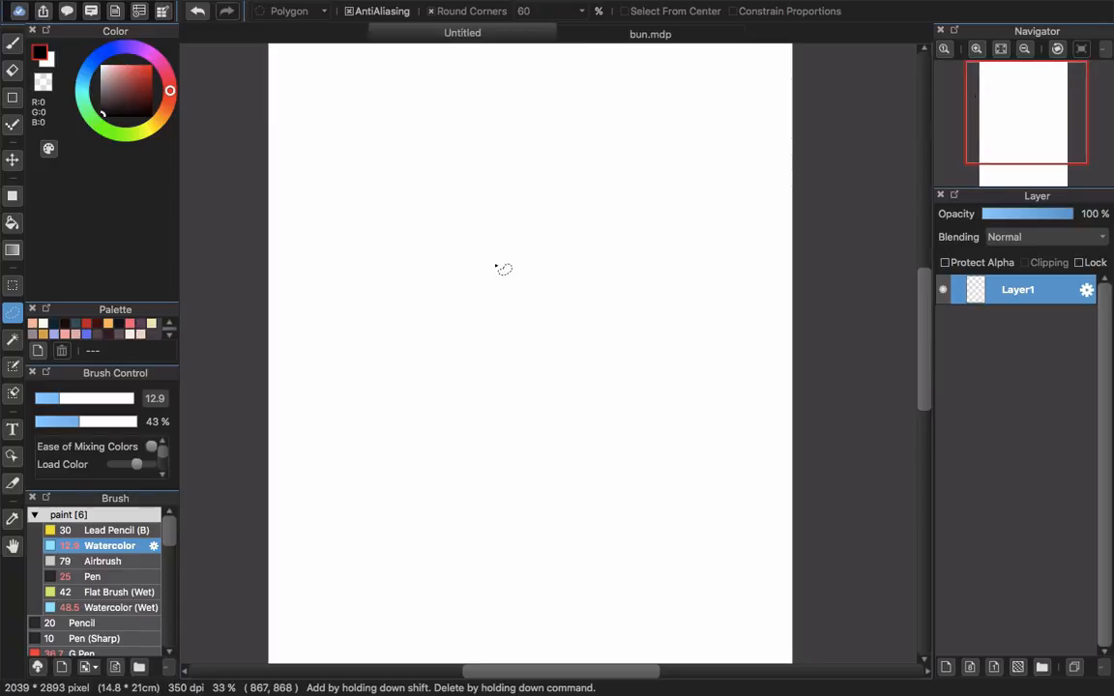
- Sketch an upright oval head in the middle of the canvas with the black Watercolor brush
{"action": "key", "text": "b"}
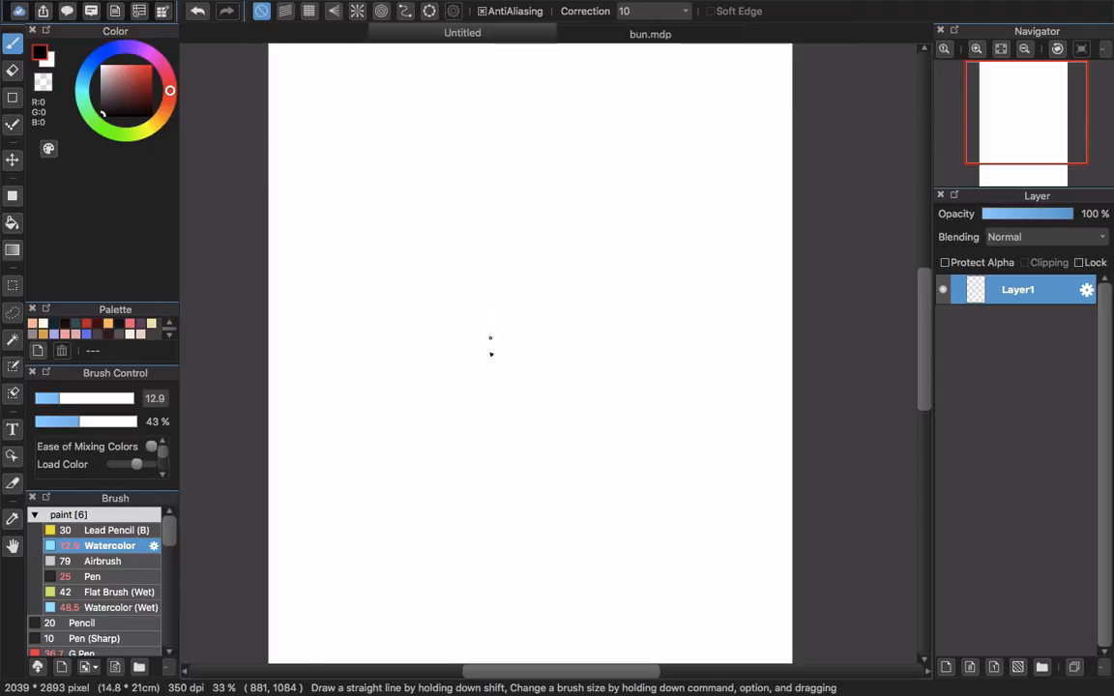
{"action": "mouse_move", "coordinate": [495, 350]}
{"action": "left_mouse_down"}
{"action": "mouse_move", "coordinate": [461, 352]}
{"action": "mouse_move", "coordinate": [470, 282]}
{"action": "mouse_move", "coordinate": [499, 265]}
{"action": "mouse_move", "coordinate": [564, 292]}
{"action": "left_mouse_up"}
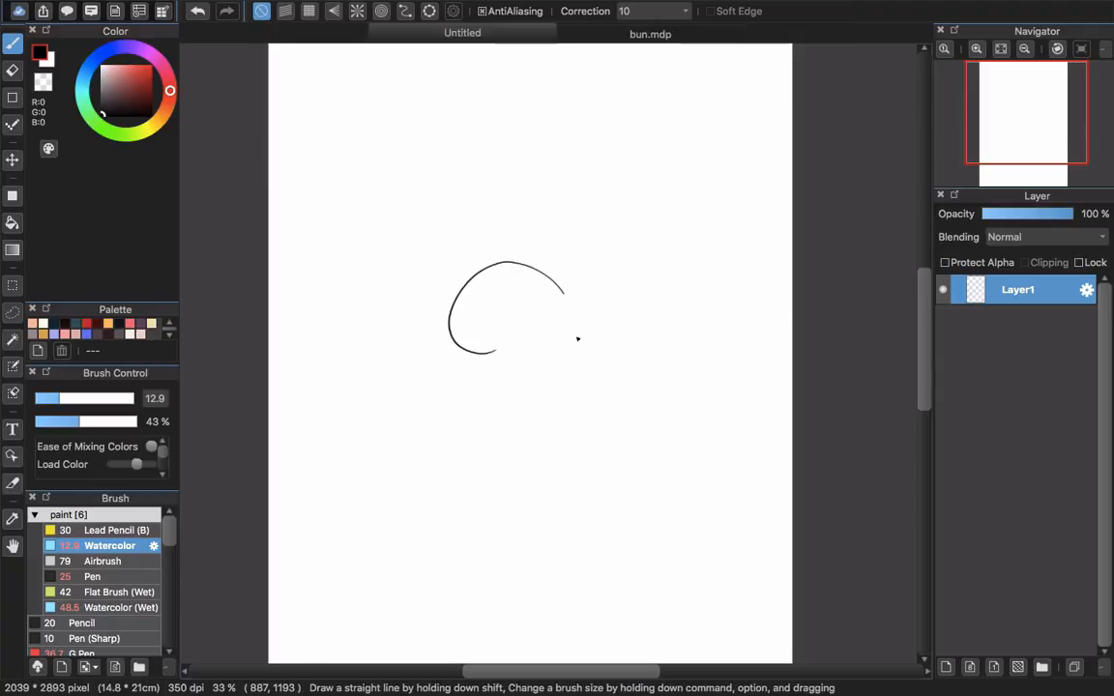
{"action": "left_click_drag", "start_coordinate": [578, 339], "coordinate": [562, 358]}
{"action": "key", "text": "super+z"}
{"action": "mouse_move", "coordinate": [510, 432]}
{"action": "left_mouse_down"}
{"action": "mouse_move", "coordinate": [480, 324]}
{"action": "mouse_move", "coordinate": [565, 313]}
{"action": "mouse_move", "coordinate": [567, 404]}
{"action": "mouse_move", "coordinate": [529, 435]}
{"action": "mouse_move", "coordinate": [503, 411]}
{"action": "mouse_move", "coordinate": [558, 407]}
{"action": "left_mouse_up"}
{"action": "left_click_drag", "start_coordinate": [534, 433], "coordinate": [564, 400]}
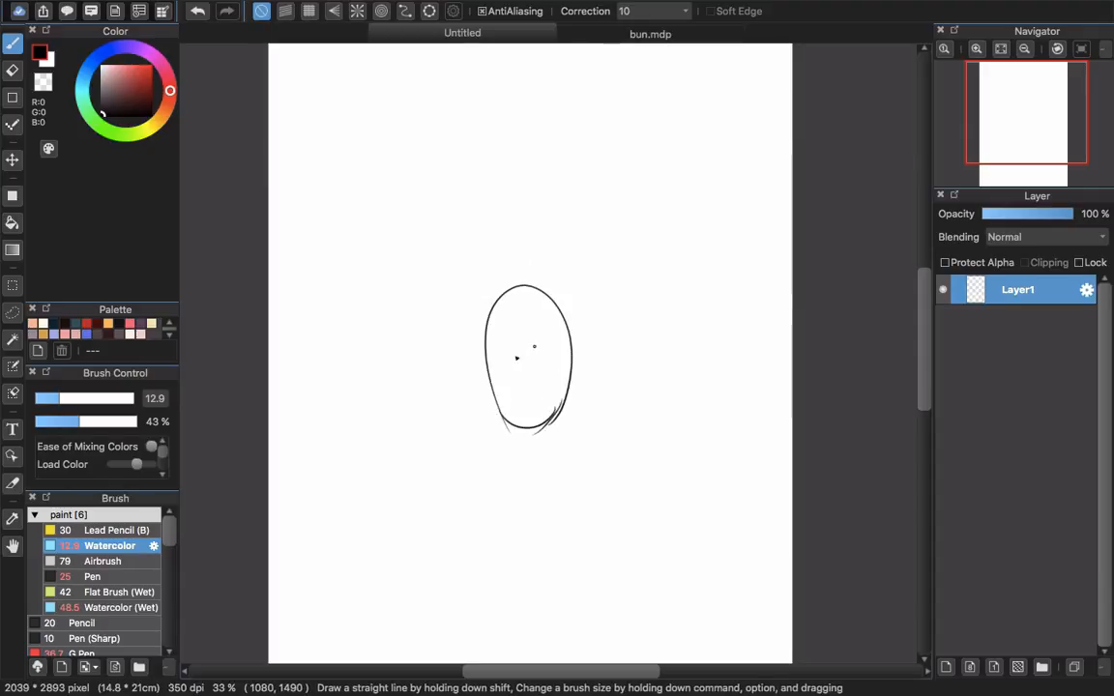
- Add crossing curved face guidelines inside the oval head and a loose hair outline around its crown
{"action": "left_click_drag", "start_coordinate": [486, 366], "coordinate": [570, 351]}
{"action": "left_click_drag", "start_coordinate": [530, 418], "coordinate": [525, 345]}
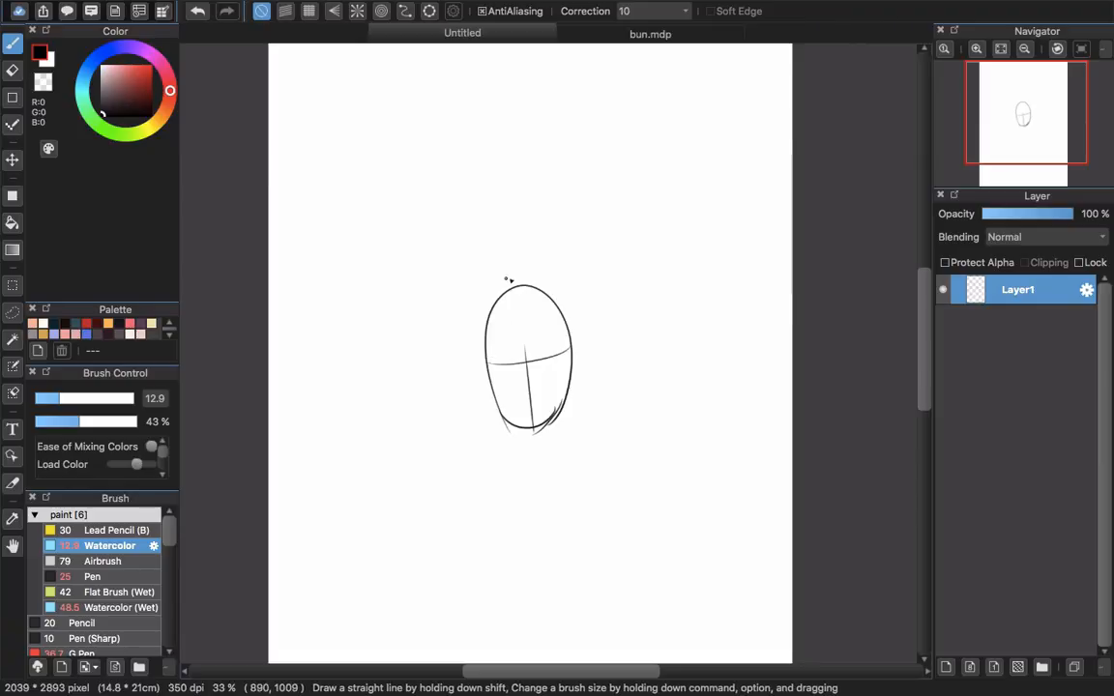
{"action": "mouse_move", "coordinate": [495, 286]}
{"action": "left_mouse_down"}
{"action": "mouse_move", "coordinate": [484, 350]}
{"action": "mouse_move", "coordinate": [479, 337]}
{"action": "mouse_move", "coordinate": [502, 356]}
{"action": "mouse_move", "coordinate": [491, 334]}
{"action": "mouse_move", "coordinate": [515, 303]}
{"action": "mouse_move", "coordinate": [572, 332]}
{"action": "mouse_move", "coordinate": [518, 280]}
{"action": "mouse_move", "coordinate": [562, 298]}
{"action": "mouse_move", "coordinate": [571, 337]}
{"action": "left_mouse_up"}
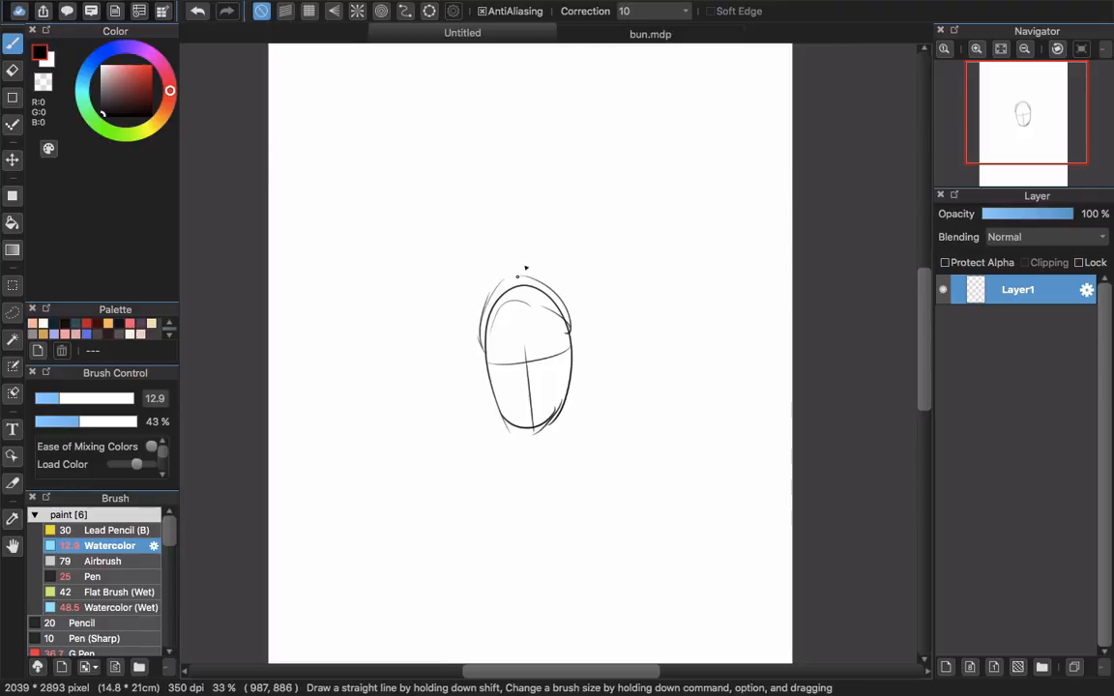
- Sketch a separate hair diagram above and beside the head: a round bun on a wider dome with a few vertical strand lines
{"action": "mouse_move", "coordinate": [605, 224]}
{"action": "left_mouse_down"}
{"action": "mouse_move", "coordinate": [659, 231]}
{"action": "mouse_move", "coordinate": [619, 239]}
{"action": "mouse_move", "coordinate": [642, 238]}
{"action": "left_mouse_up"}
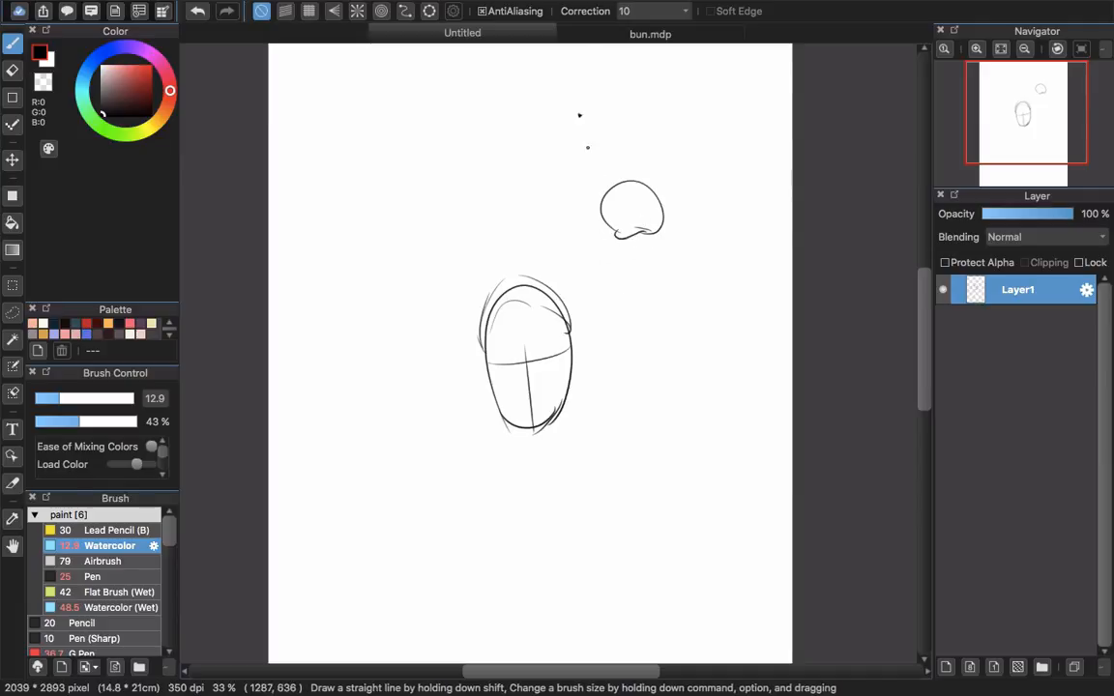
{"action": "mouse_move", "coordinate": [622, 235]}
{"action": "left_mouse_down"}
{"action": "mouse_move", "coordinate": [646, 309]}
{"action": "mouse_move", "coordinate": [677, 303]}
{"action": "left_mouse_up"}
{"action": "left_click_drag", "start_coordinate": [661, 234], "coordinate": [689, 305]}
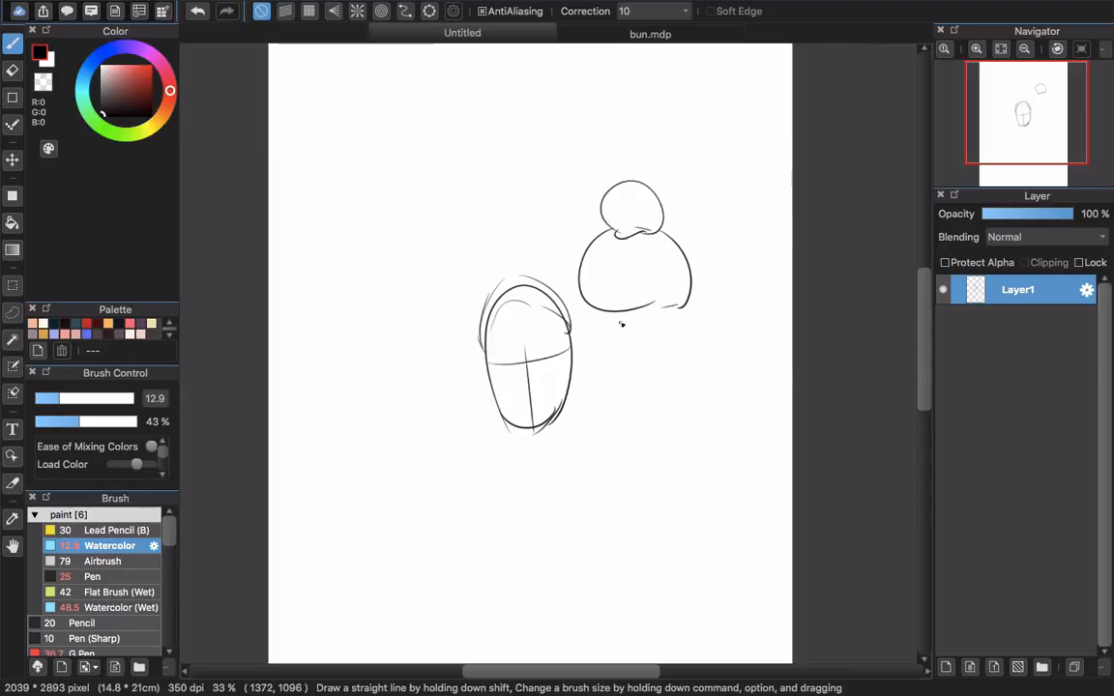
{"action": "mouse_move", "coordinate": [619, 248]}
{"action": "left_mouse_down"}
{"action": "mouse_move", "coordinate": [620, 307]}
{"action": "mouse_move", "coordinate": [635, 308]}
{"action": "mouse_move", "coordinate": [648, 282]}
{"action": "left_mouse_up"}
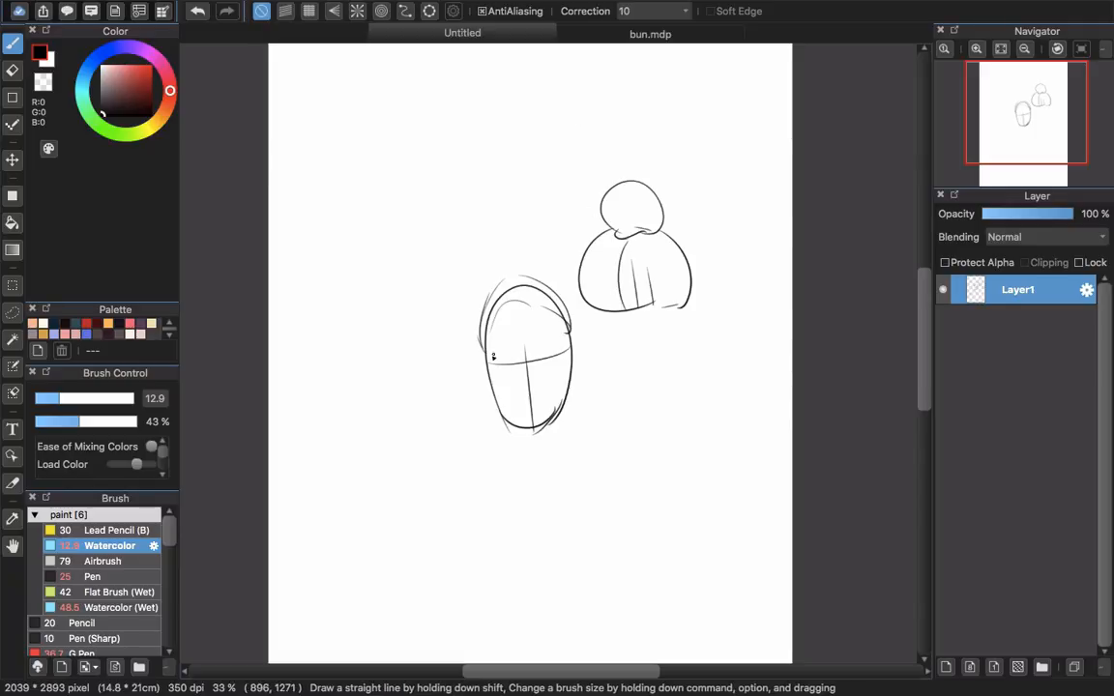
- Darken the hair outline around the head's crown, adding strands radiating from the top and a rounded bulge at the side
{"action": "mouse_move", "coordinate": [483, 351]}
{"action": "left_mouse_down"}
{"action": "mouse_move", "coordinate": [512, 283]}
{"action": "mouse_move", "coordinate": [527, 296]}
{"action": "mouse_move", "coordinate": [553, 289]}
{"action": "mouse_move", "coordinate": [570, 336]}
{"action": "left_mouse_up"}
{"action": "mouse_move", "coordinate": [504, 325]}
{"action": "left_mouse_down"}
{"action": "mouse_move", "coordinate": [529, 291]}
{"action": "mouse_move", "coordinate": [547, 317]}
{"action": "left_mouse_up"}
{"action": "left_click_drag", "start_coordinate": [545, 284], "coordinate": [568, 325]}
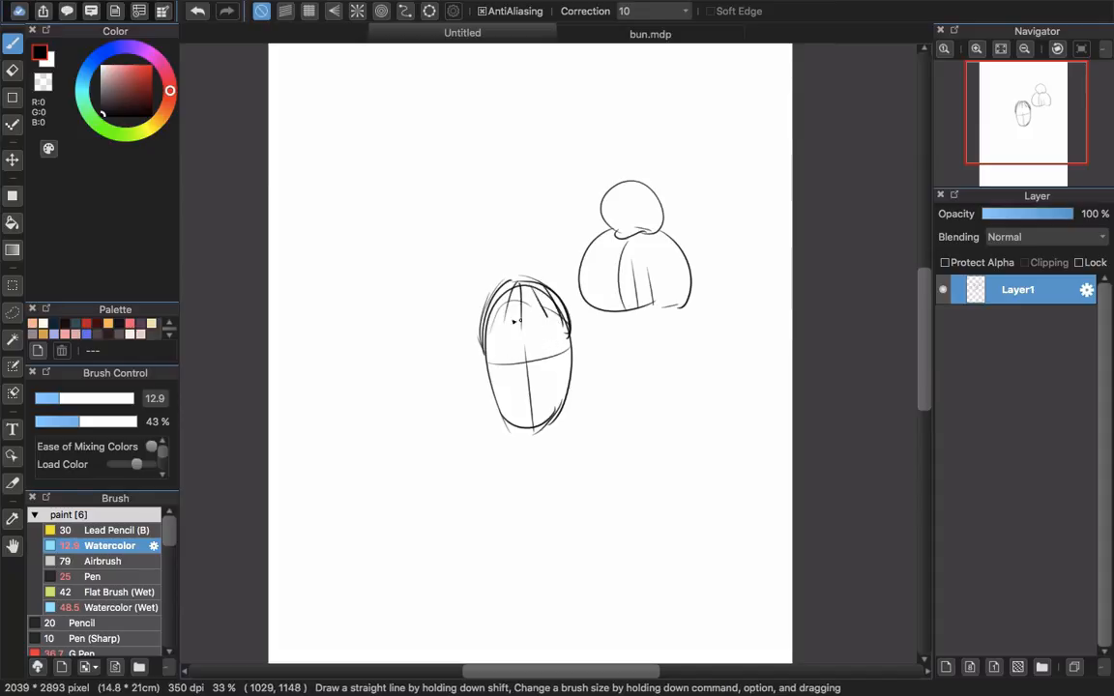
{"action": "mouse_move", "coordinate": [489, 292]}
{"action": "left_mouse_down"}
{"action": "mouse_move", "coordinate": [482, 358]}
{"action": "mouse_move", "coordinate": [486, 348]}
{"action": "left_mouse_up"}
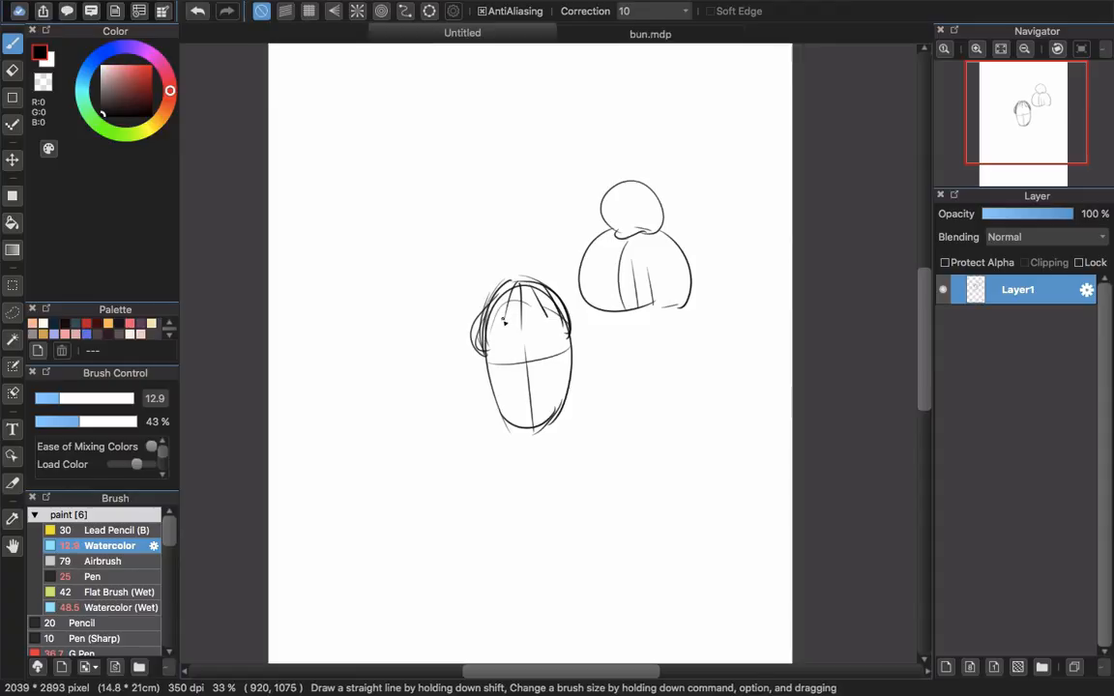
{"action": "mouse_move", "coordinate": [505, 317]}
{"action": "left_mouse_down"}
{"action": "mouse_move", "coordinate": [541, 318]}
{"action": "mouse_move", "coordinate": [543, 332]}
{"action": "mouse_move", "coordinate": [496, 343]}
{"action": "left_mouse_up"}
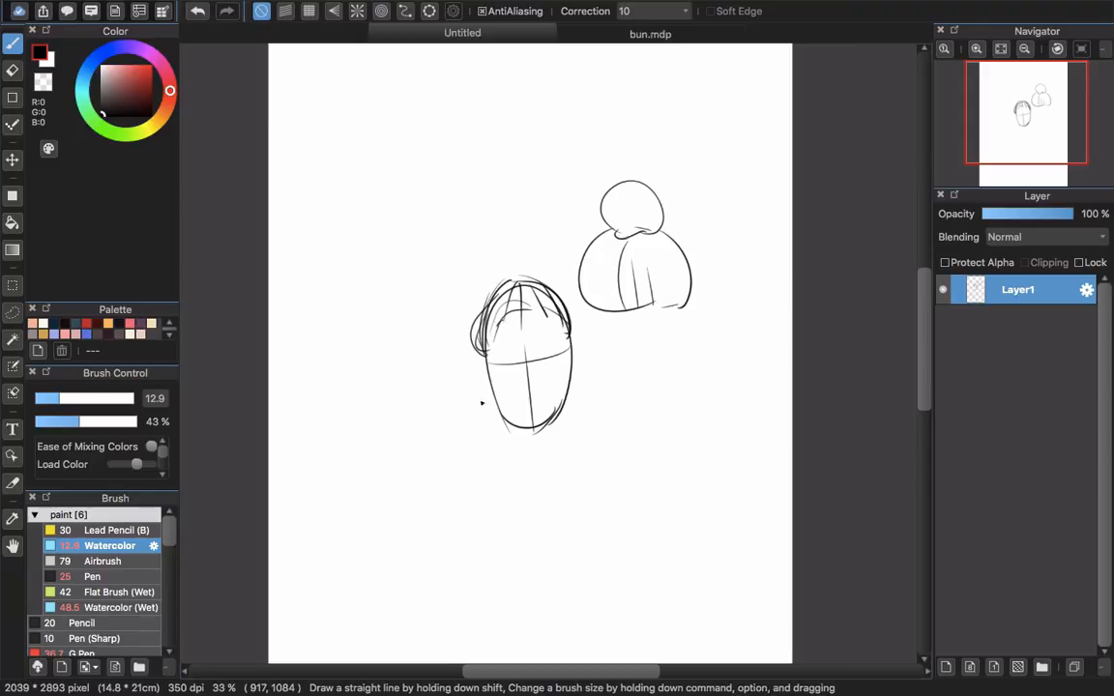
- Draw long side locks framing both sides of the face and fill the fringe with vertical strand lines
{"action": "mouse_move", "coordinate": [487, 333]}
{"action": "left_mouse_down"}
{"action": "mouse_move", "coordinate": [491, 440]}
{"action": "mouse_move", "coordinate": [510, 420]}
{"action": "left_mouse_up"}
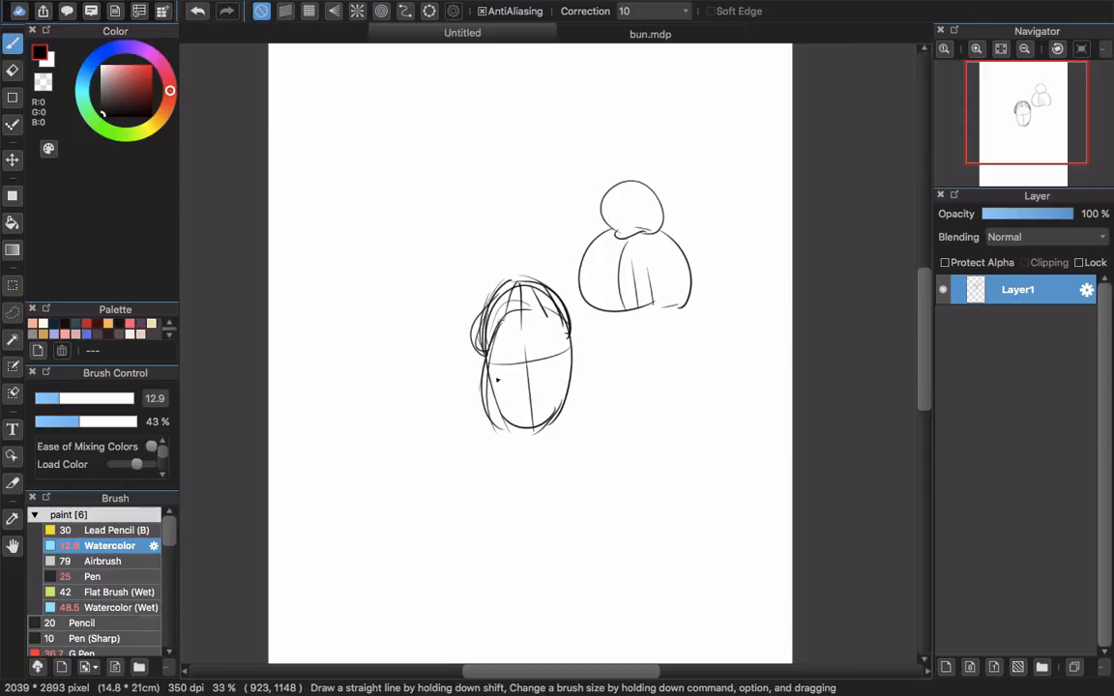
{"action": "left_click_drag", "start_coordinate": [504, 326], "coordinate": [505, 383]}
{"action": "mouse_move", "coordinate": [542, 319]}
{"action": "left_mouse_down"}
{"action": "mouse_move", "coordinate": [568, 376]}
{"action": "mouse_move", "coordinate": [557, 326]}
{"action": "mouse_move", "coordinate": [574, 393]}
{"action": "left_mouse_up"}
{"action": "left_click_drag", "start_coordinate": [568, 338], "coordinate": [564, 424]}
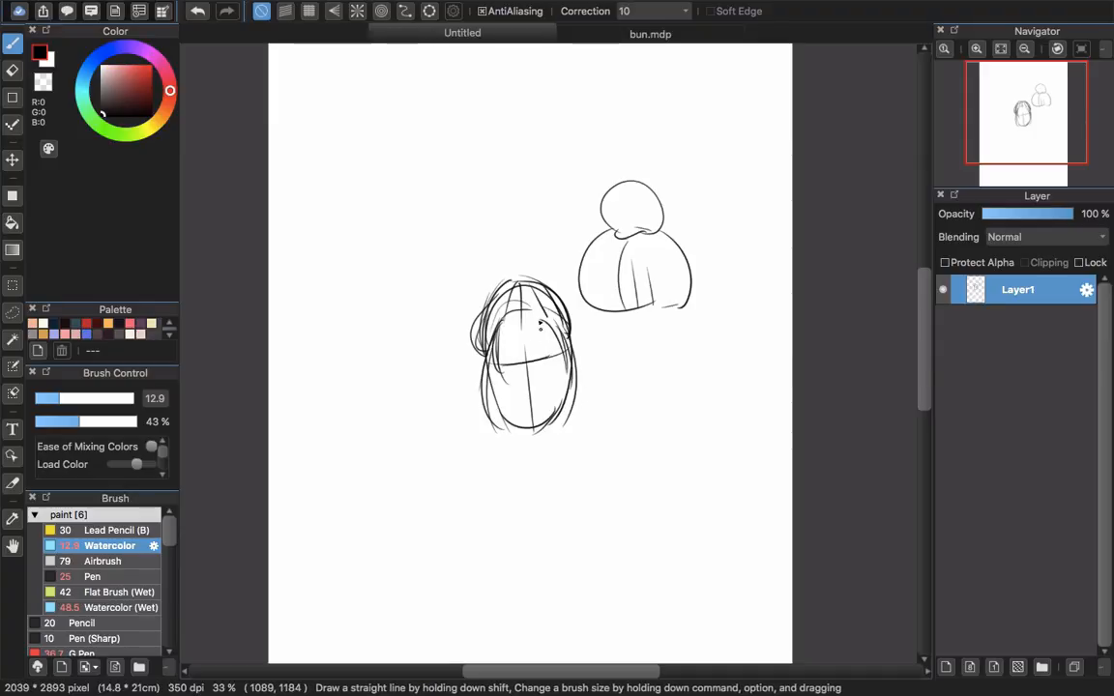
{"action": "mouse_move", "coordinate": [538, 319]}
{"action": "left_mouse_down"}
{"action": "mouse_move", "coordinate": [561, 355]}
{"action": "mouse_move", "coordinate": [515, 365]}
{"action": "mouse_move", "coordinate": [558, 357]}
{"action": "mouse_move", "coordinate": [517, 358]}
{"action": "mouse_move", "coordinate": [514, 319]}
{"action": "mouse_move", "coordinate": [512, 372]}
{"action": "mouse_move", "coordinate": [524, 333]}
{"action": "mouse_move", "coordinate": [527, 368]}
{"action": "left_mouse_up"}
{"action": "left_click_drag", "start_coordinate": [532, 321], "coordinate": [541, 369]}
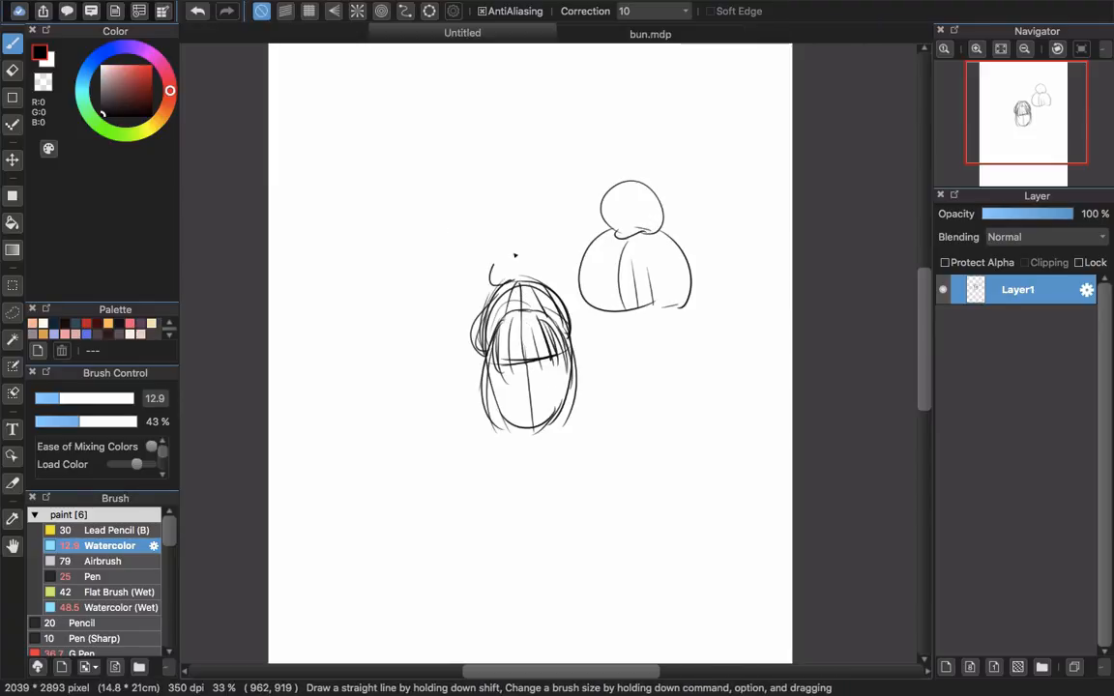
- Draw a small bun on top of the head and a downward arrow pointing at it
{"action": "left_click_drag", "start_coordinate": [514, 253], "coordinate": [522, 282]}
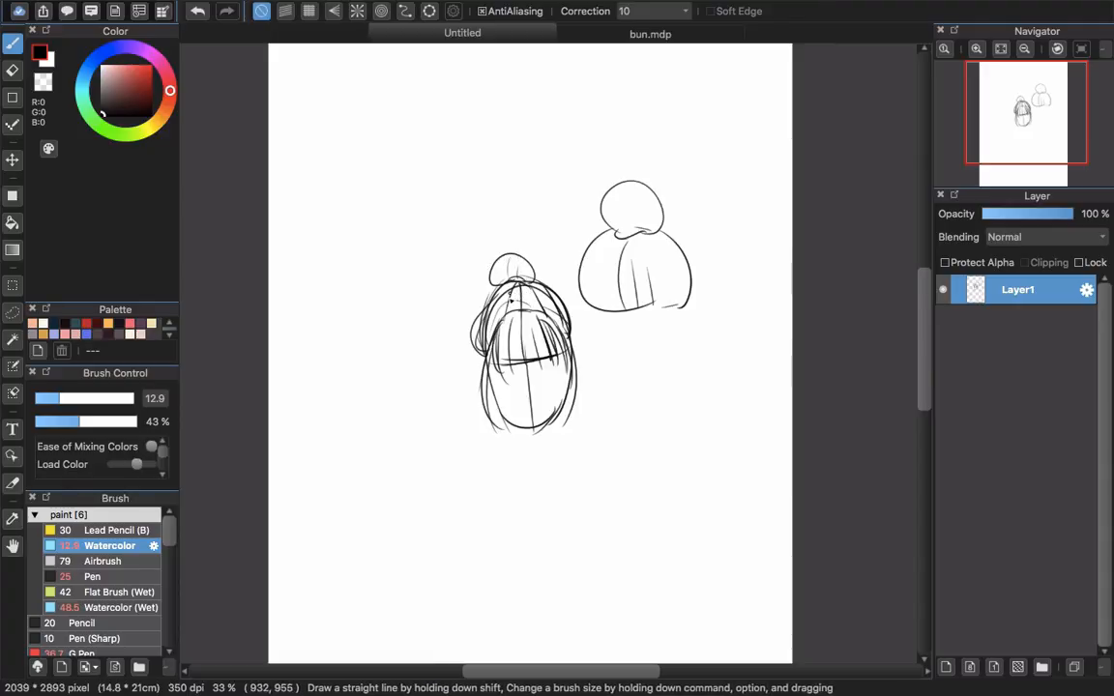
{"action": "mouse_move", "coordinate": [510, 209]}
{"action": "left_mouse_down"}
{"action": "mouse_move", "coordinate": [511, 241]}
{"action": "mouse_move", "coordinate": [504, 225]}
{"action": "left_mouse_up"}
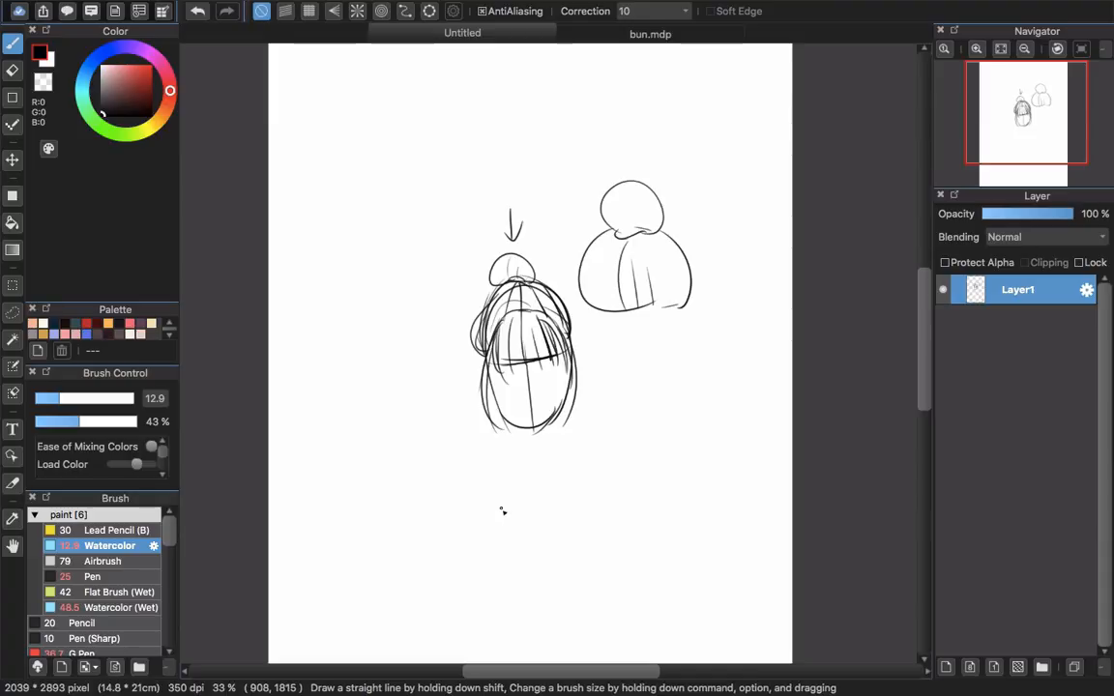
- Sketch a hair diagram below the head with curved sections gathered at the top into a cluster of rounded bun lobes
{"action": "mouse_move", "coordinate": [500, 514]}
{"action": "left_mouse_down"}
{"action": "mouse_move", "coordinate": [469, 516]}
{"action": "mouse_move", "coordinate": [447, 539]}
{"action": "mouse_move", "coordinate": [440, 576]}
{"action": "mouse_move", "coordinate": [445, 587]}
{"action": "mouse_move", "coordinate": [482, 572]}
{"action": "mouse_move", "coordinate": [500, 526]}
{"action": "mouse_move", "coordinate": [487, 529]}
{"action": "mouse_move", "coordinate": [504, 578]}
{"action": "left_mouse_up"}
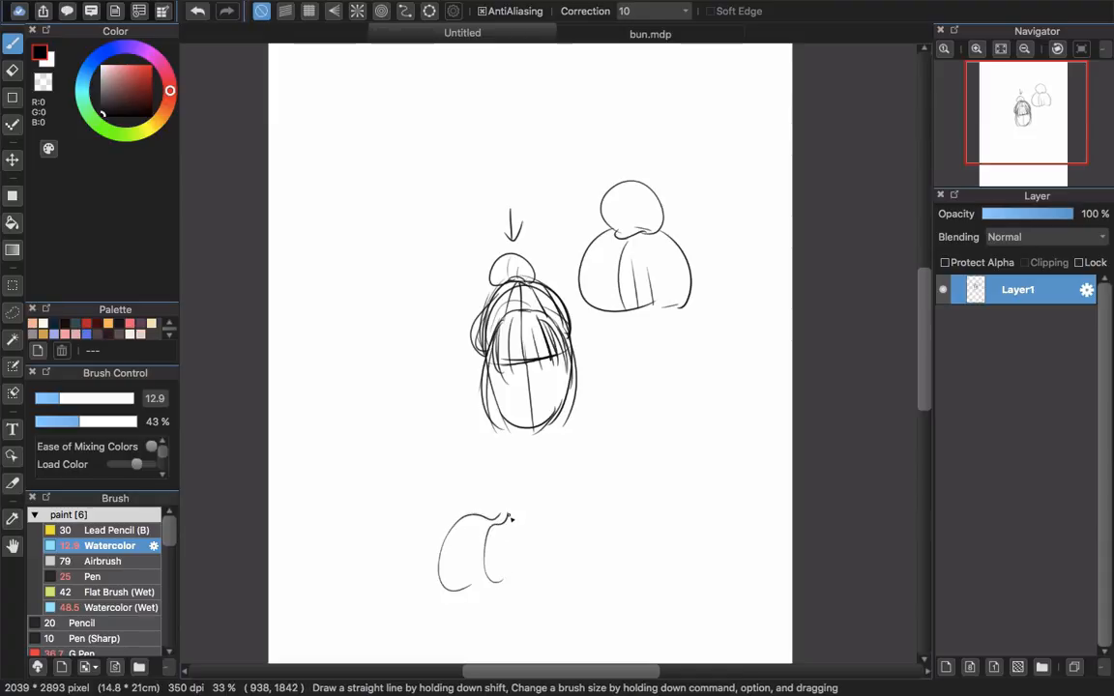
{"action": "left_click_drag", "start_coordinate": [509, 517], "coordinate": [521, 529]}
{"action": "mouse_move", "coordinate": [526, 528]}
{"action": "left_mouse_down"}
{"action": "mouse_move", "coordinate": [542, 584]}
{"action": "mouse_move", "coordinate": [536, 518]}
{"action": "mouse_move", "coordinate": [524, 512]}
{"action": "mouse_move", "coordinate": [559, 519]}
{"action": "mouse_move", "coordinate": [559, 580]}
{"action": "left_mouse_up"}
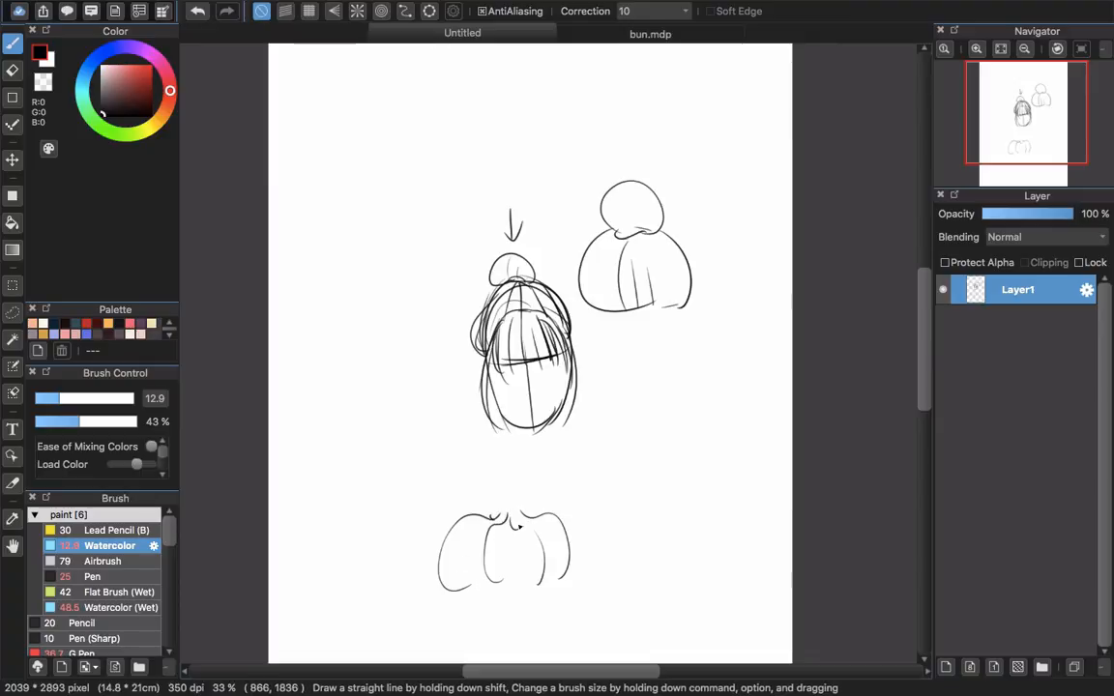
{"action": "mouse_move", "coordinate": [520, 527]}
{"action": "left_mouse_down"}
{"action": "mouse_move", "coordinate": [473, 515]}
{"action": "mouse_move", "coordinate": [482, 488]}
{"action": "mouse_move", "coordinate": [529, 486]}
{"action": "mouse_move", "coordinate": [550, 506]}
{"action": "mouse_move", "coordinate": [532, 524]}
{"action": "mouse_move", "coordinate": [502, 503]}
{"action": "mouse_move", "coordinate": [520, 495]}
{"action": "mouse_move", "coordinate": [531, 525]}
{"action": "mouse_move", "coordinate": [507, 523]}
{"action": "mouse_move", "coordinate": [506, 501]}
{"action": "mouse_move", "coordinate": [515, 521]}
{"action": "mouse_move", "coordinate": [486, 505]}
{"action": "mouse_move", "coordinate": [496, 525]}
{"action": "mouse_move", "coordinate": [524, 513]}
{"action": "left_mouse_up"}
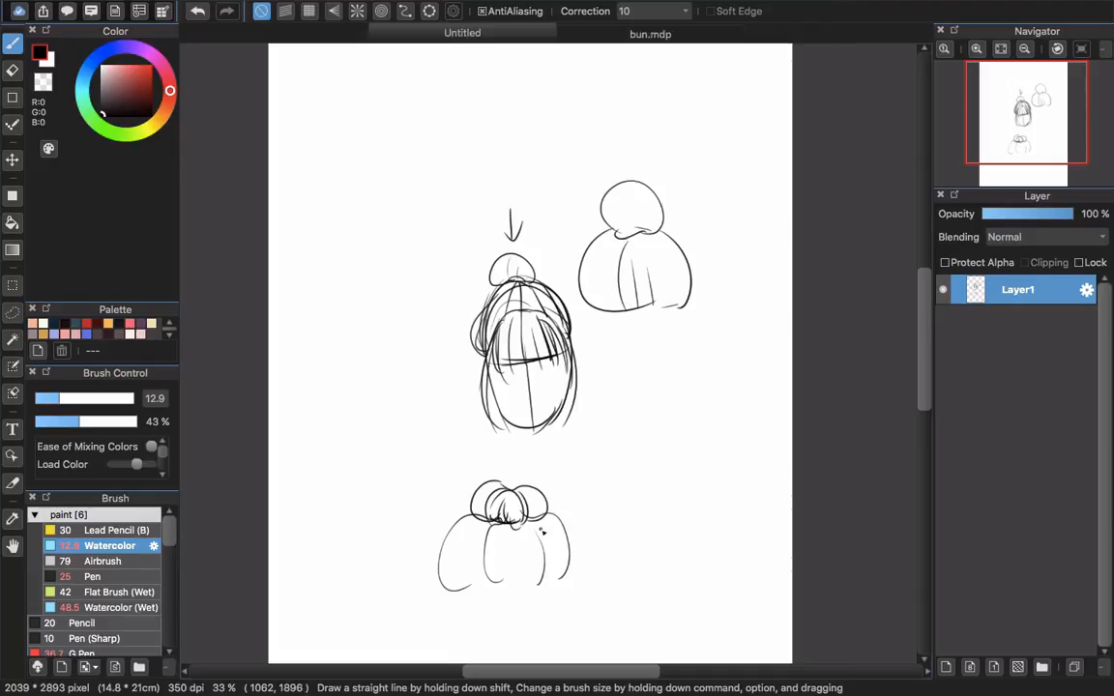
- Select the whole canvas and clear all the sketches from Layer1
{"action": "key", "text": "super+a"}
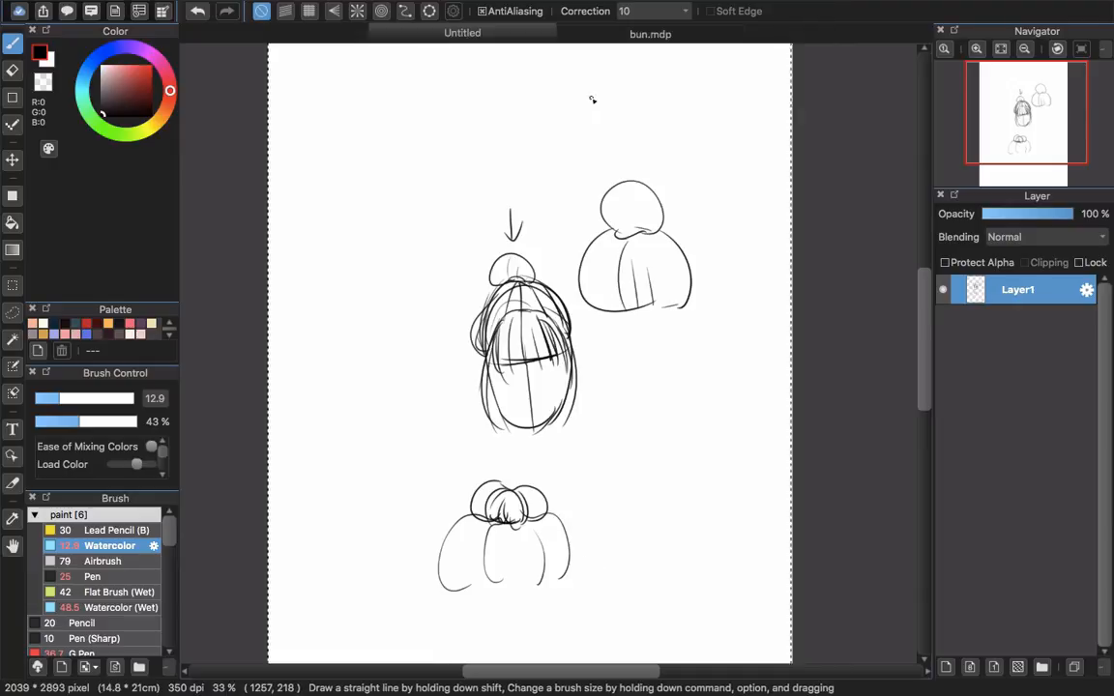
{"action": "key", "text": "Delete"}
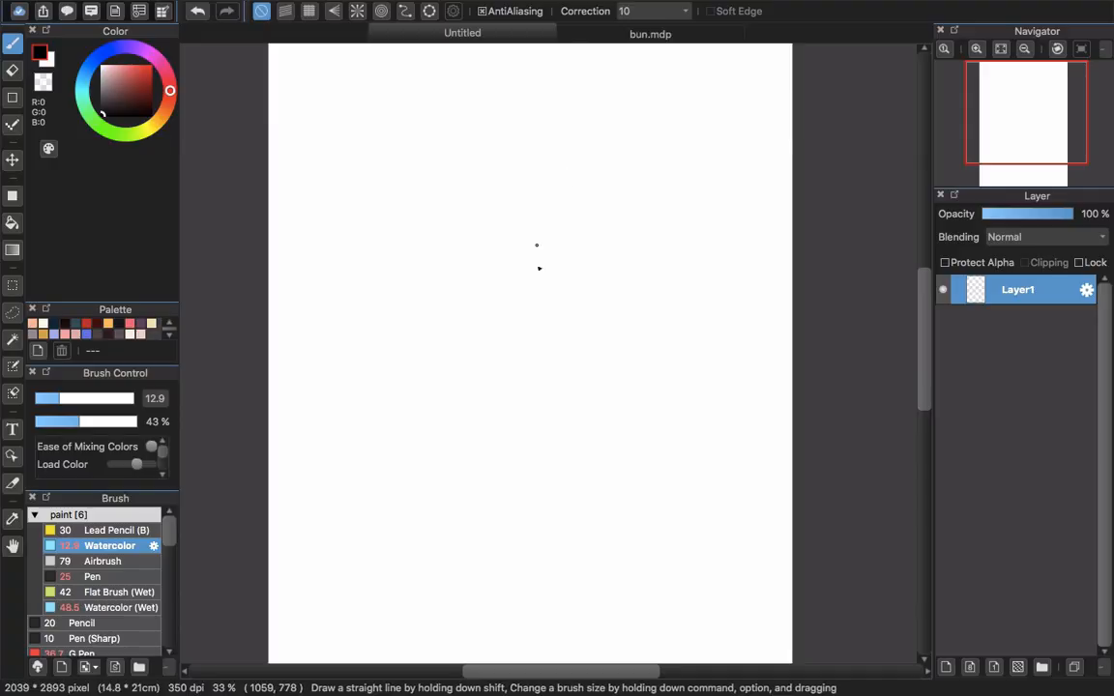
{"action": "left_click_drag", "start_coordinate": [464, 143], "coordinate": [470, 226]}
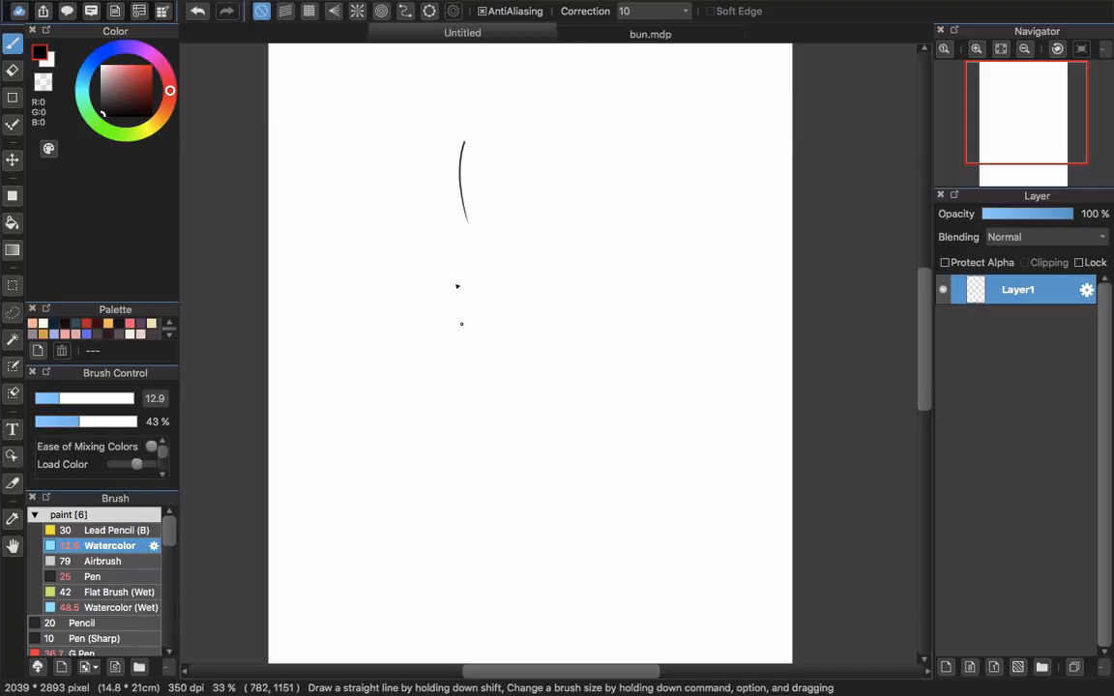
{"action": "key", "text": "super+z"}
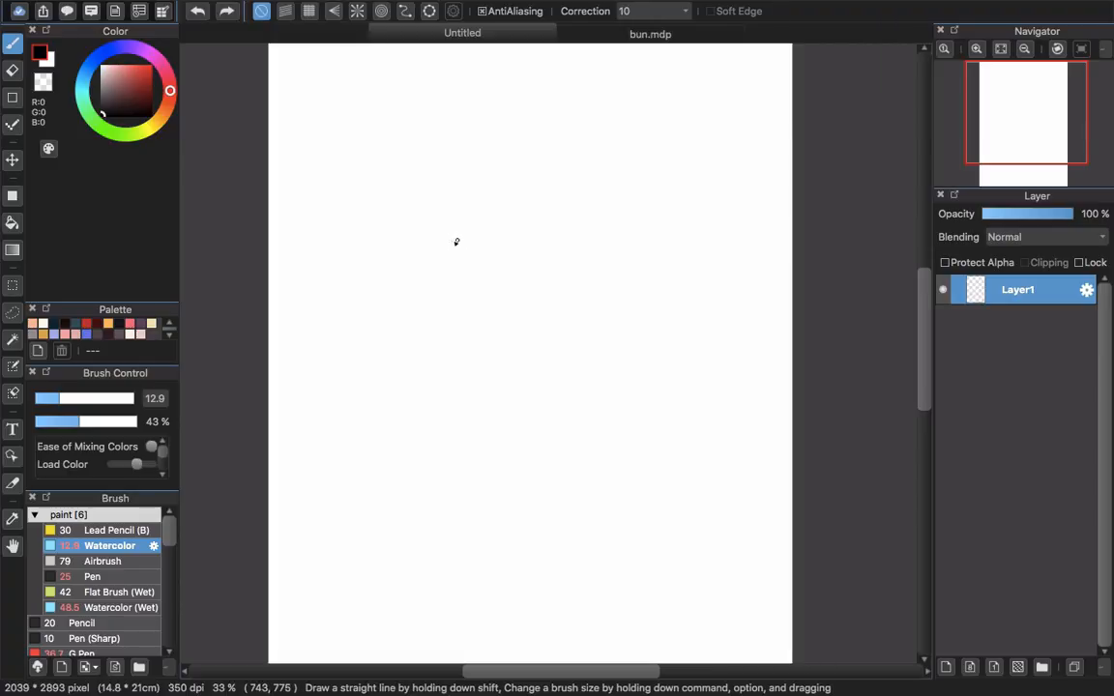
{"action": "mouse_move", "coordinate": [456, 239]}
{"action": "left_mouse_down"}
{"action": "mouse_move", "coordinate": [423, 190]}
{"action": "mouse_move", "coordinate": [468, 190]}
{"action": "left_mouse_up"}
{"action": "key", "text": "super+z"}
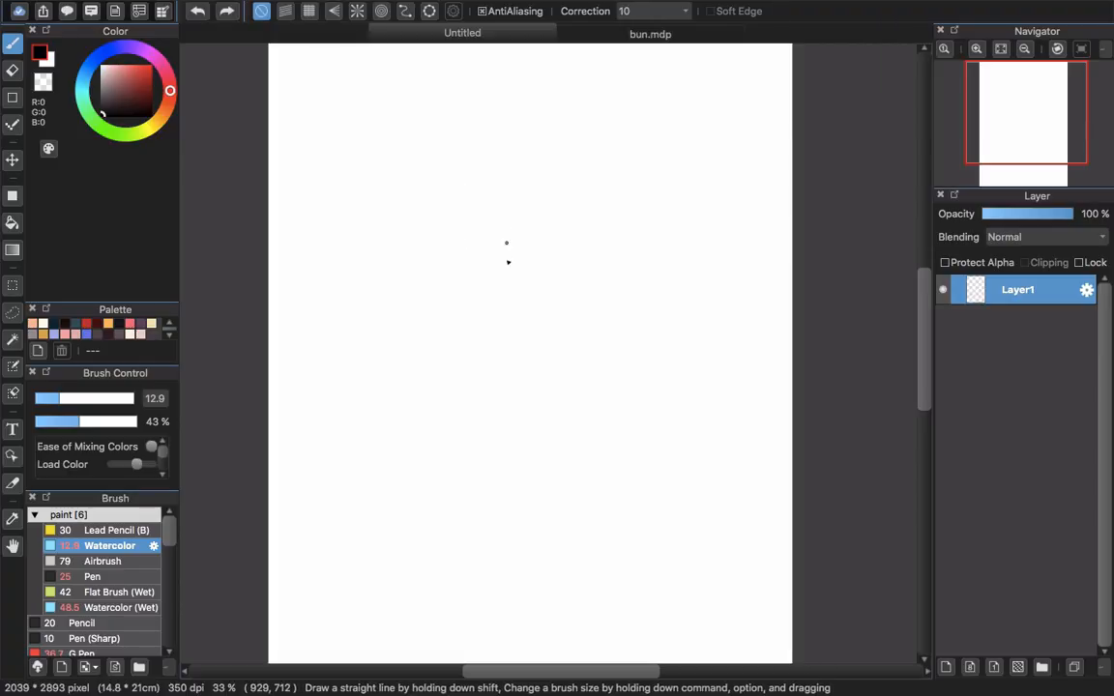
{"action": "left_click_drag", "start_coordinate": [505, 275], "coordinate": [446, 242]}
{"action": "key", "text": "super+z"}
- Sketch a fan shape with short lines converging at its base, and clear it from the layer
{"action": "mouse_move", "coordinate": [488, 276]}
{"action": "left_mouse_down"}
{"action": "mouse_move", "coordinate": [436, 254]}
{"action": "mouse_move", "coordinate": [495, 178]}
{"action": "mouse_move", "coordinate": [570, 231]}
{"action": "mouse_move", "coordinate": [561, 267]}
{"action": "mouse_move", "coordinate": [499, 280]}
{"action": "left_mouse_up"}
{"action": "mouse_move", "coordinate": [521, 236]}
{"action": "left_mouse_down"}
{"action": "mouse_move", "coordinate": [499, 285]}
{"action": "mouse_move", "coordinate": [510, 274]}
{"action": "left_mouse_up"}
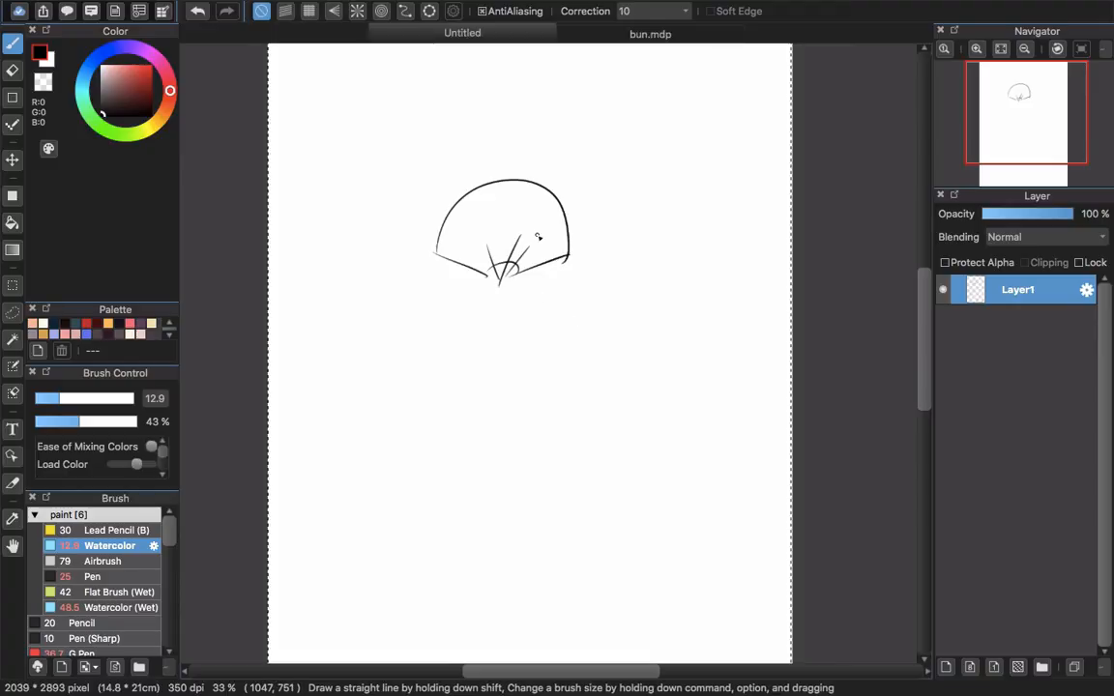
{"action": "key", "text": "Delete"}
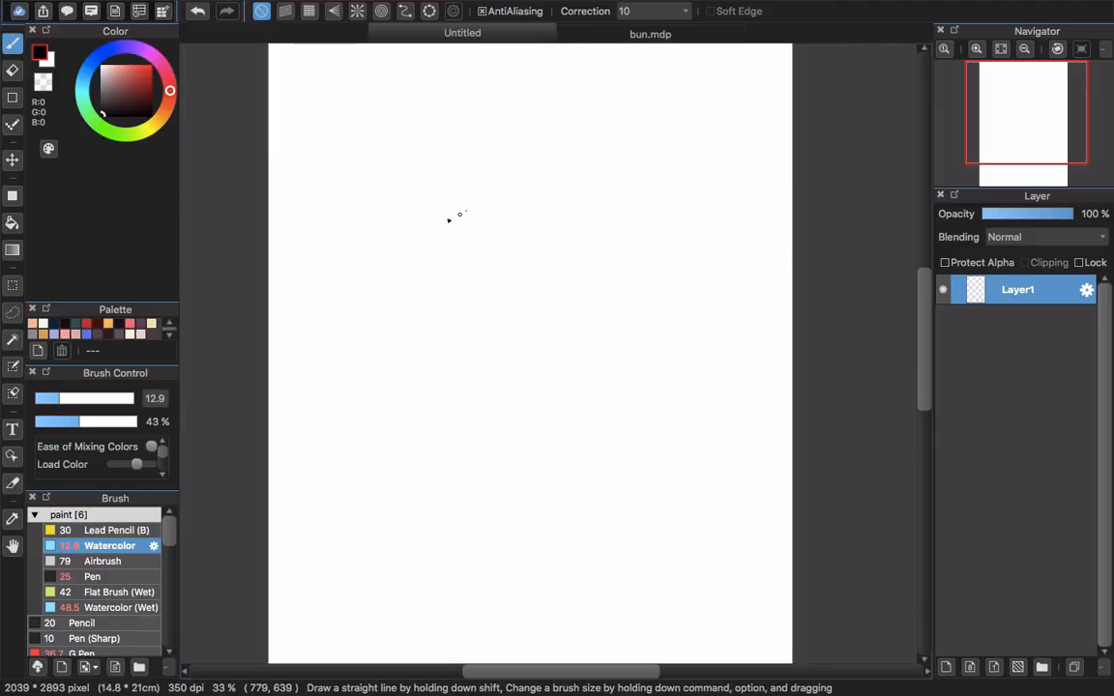
- Sketch a dome of hair on the upper canvas from curved strands spreading down from one gathering point
{"action": "left_click_drag", "start_coordinate": [465, 210], "coordinate": [417, 279]}
{"action": "mouse_move", "coordinate": [465, 212]}
{"action": "left_mouse_down"}
{"action": "mouse_move", "coordinate": [456, 283]}
{"action": "mouse_move", "coordinate": [470, 276]}
{"action": "mouse_move", "coordinate": [468, 256]}
{"action": "mouse_move", "coordinate": [481, 280]}
{"action": "mouse_move", "coordinate": [501, 283]}
{"action": "left_mouse_up"}
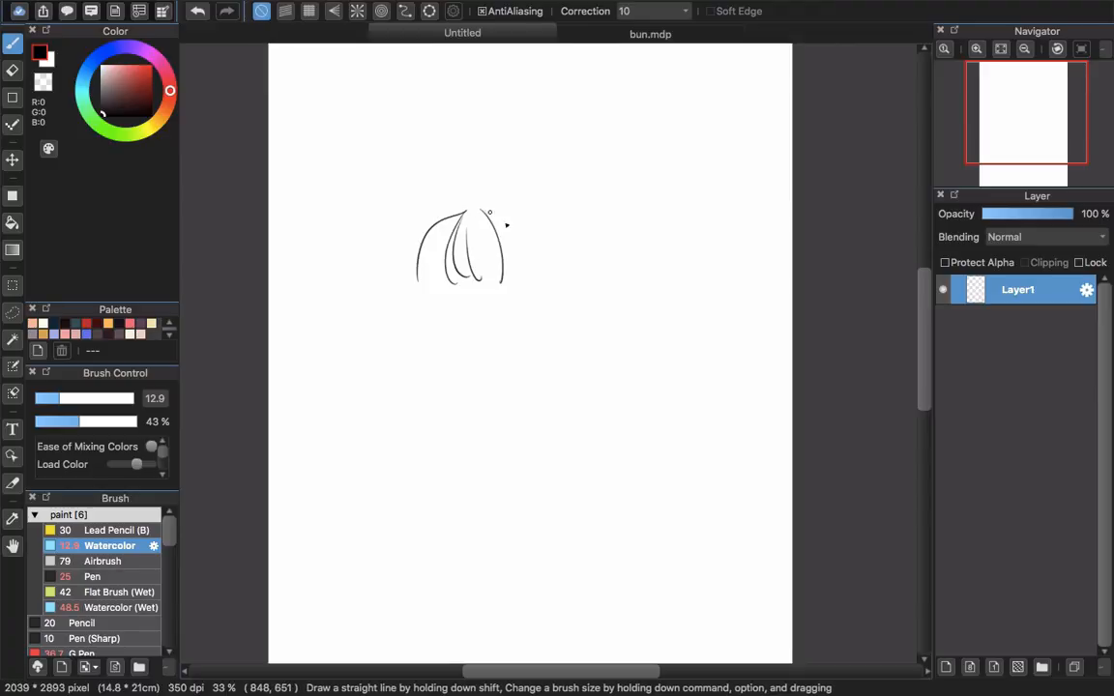
{"action": "mouse_move", "coordinate": [493, 214]}
{"action": "left_mouse_down"}
{"action": "mouse_move", "coordinate": [510, 282]}
{"action": "mouse_move", "coordinate": [532, 242]}
{"action": "mouse_move", "coordinate": [528, 272]}
{"action": "mouse_move", "coordinate": [551, 255]}
{"action": "left_mouse_up"}
{"action": "left_click_drag", "start_coordinate": [525, 223], "coordinate": [549, 276]}
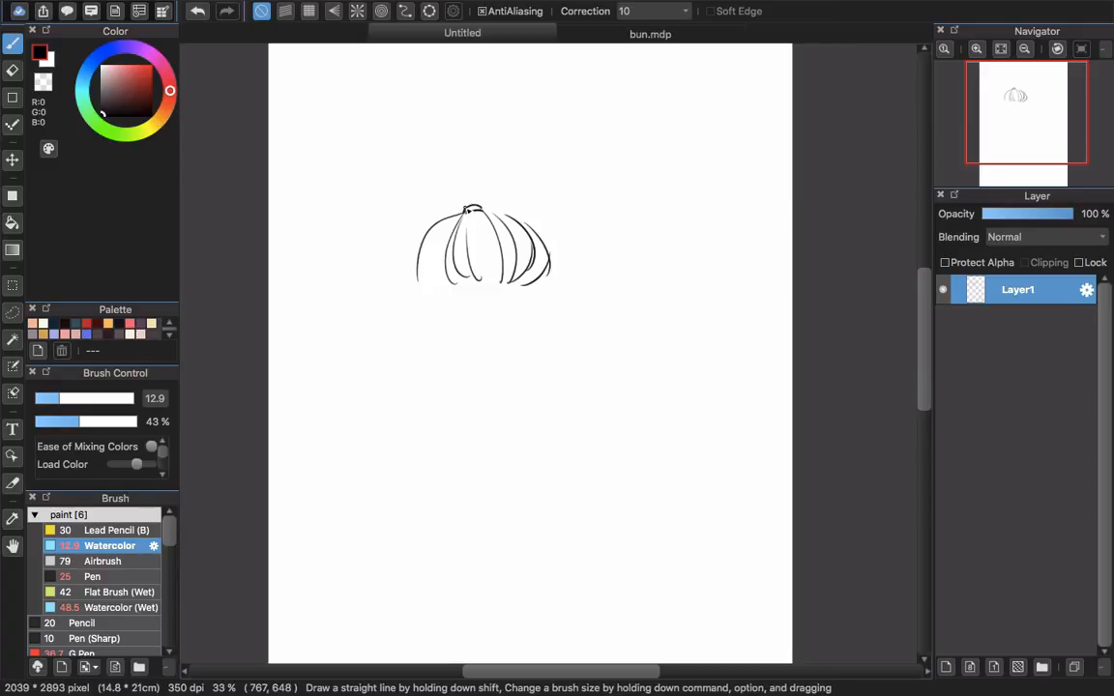
- Draw a rounded bun above the hair dome, with strand lines converging at the small hair tie
{"action": "mouse_move", "coordinate": [462, 205]}
{"action": "left_mouse_down"}
{"action": "mouse_move", "coordinate": [459, 175]}
{"action": "mouse_move", "coordinate": [472, 177]}
{"action": "mouse_move", "coordinate": [486, 206]}
{"action": "left_mouse_up"}
{"action": "key", "text": "super+z"}
{"action": "mouse_move", "coordinate": [418, 201]}
{"action": "left_mouse_down"}
{"action": "mouse_move", "coordinate": [473, 162]}
{"action": "mouse_move", "coordinate": [514, 187]}
{"action": "left_mouse_up"}
{"action": "mouse_move", "coordinate": [418, 204]}
{"action": "left_mouse_down"}
{"action": "mouse_move", "coordinate": [425, 218]}
{"action": "mouse_move", "coordinate": [461, 214]}
{"action": "mouse_move", "coordinate": [516, 187]}
{"action": "left_mouse_up"}
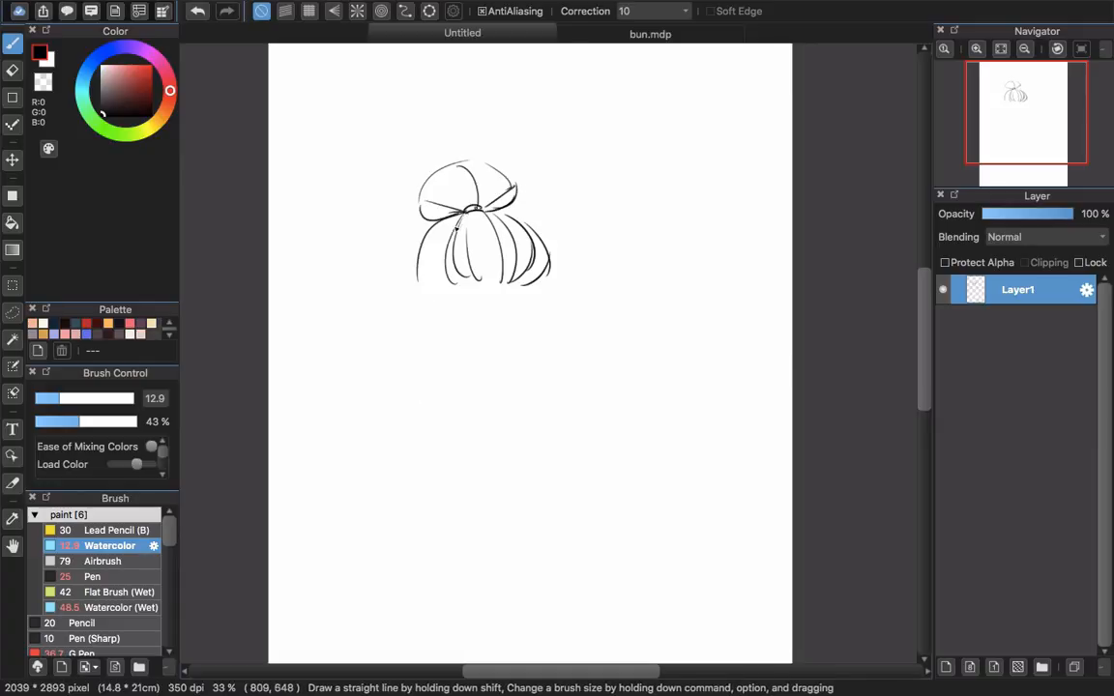
- Undo the last hair tie stroke, redraw the tie darker at the bun's base, and add fold lines on the bun's right side
{"action": "key", "text": "ctrl+z"}
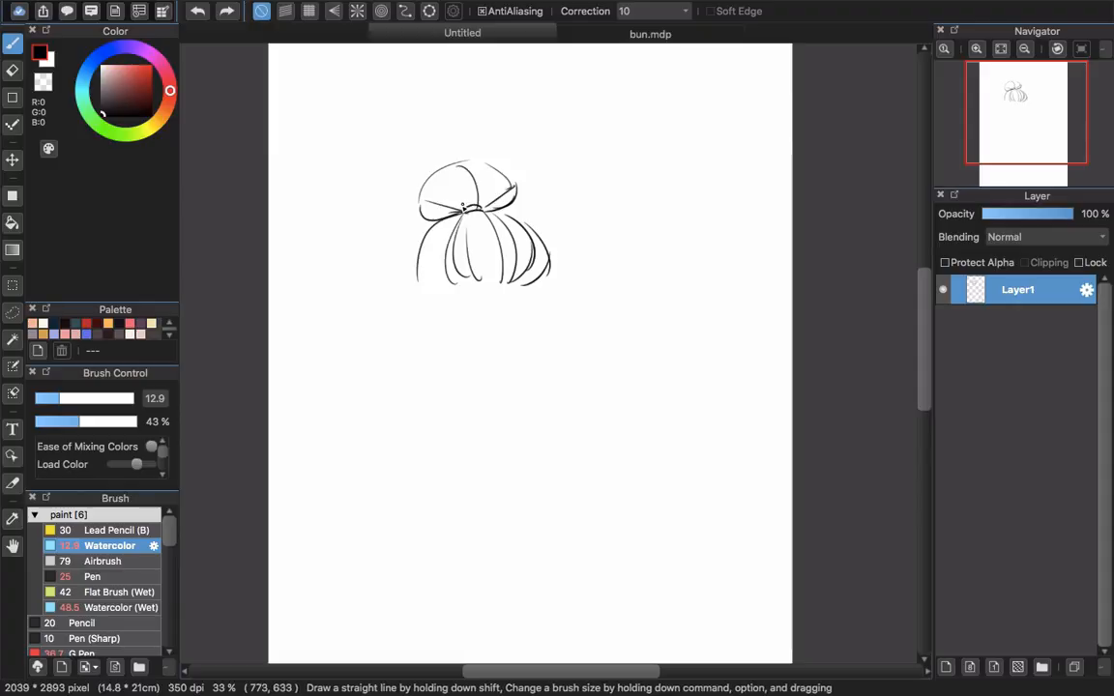
{"action": "mouse_move", "coordinate": [461, 213]}
{"action": "left_mouse_down"}
{"action": "mouse_move", "coordinate": [495, 214]}
{"action": "mouse_move", "coordinate": [465, 212]}
{"action": "mouse_move", "coordinate": [498, 214]}
{"action": "mouse_move", "coordinate": [444, 253]}
{"action": "mouse_move", "coordinate": [442, 185]}
{"action": "mouse_move", "coordinate": [483, 208]}
{"action": "mouse_move", "coordinate": [496, 176]}
{"action": "mouse_move", "coordinate": [488, 165]}
{"action": "mouse_move", "coordinate": [500, 181]}
{"action": "mouse_move", "coordinate": [485, 207]}
{"action": "left_mouse_up"}
{"action": "left_click_drag", "start_coordinate": [487, 207], "coordinate": [516, 188]}
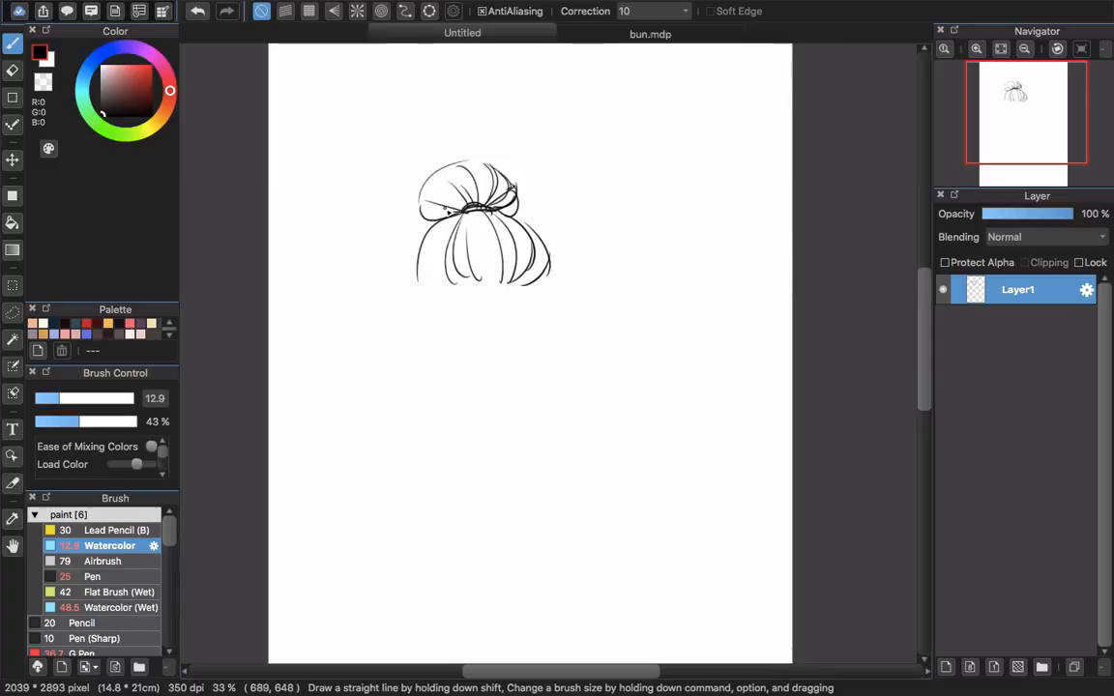
{"action": "left_click_drag", "start_coordinate": [447, 205], "coordinate": [440, 219]}
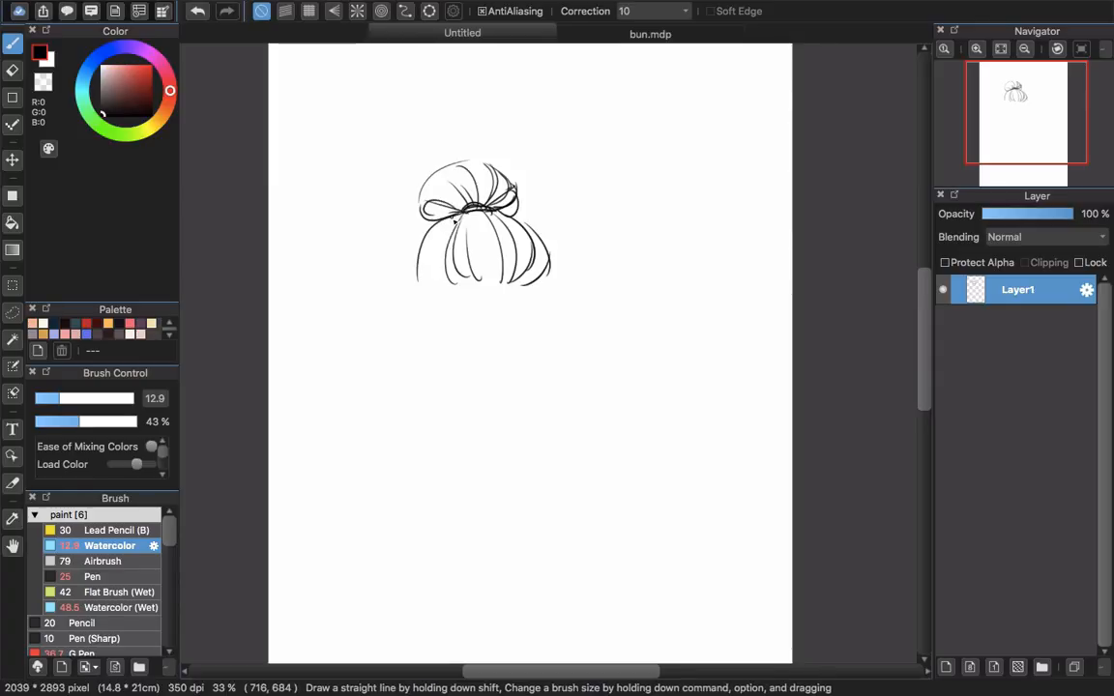
{"action": "key", "text": "super+z"}
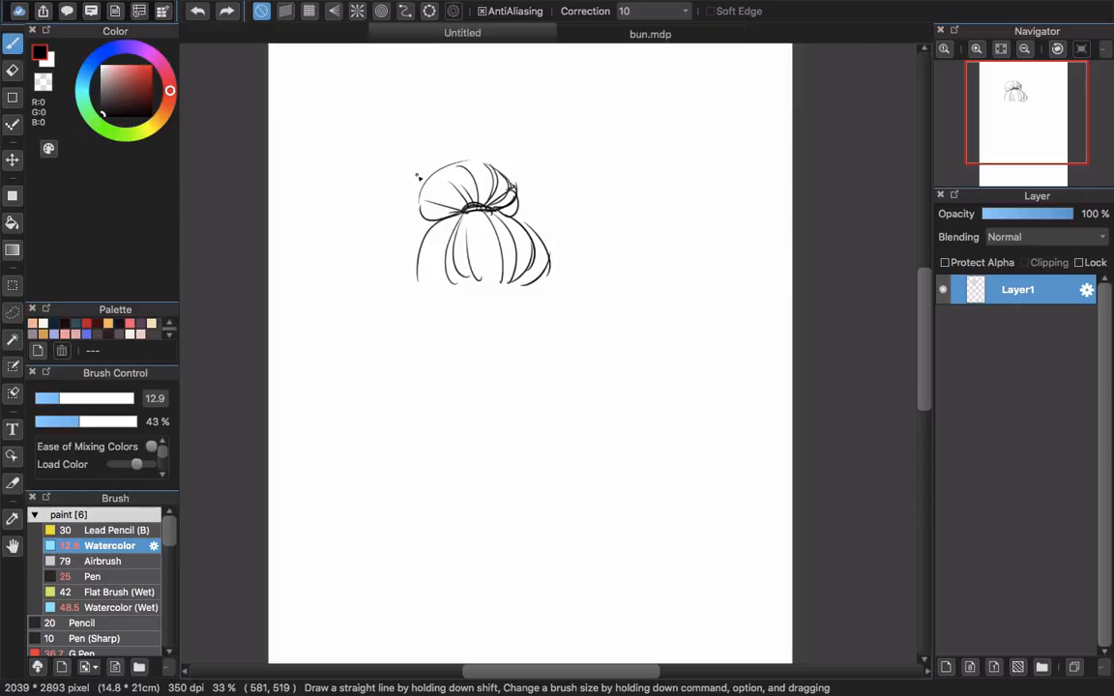
{"action": "key", "text": "super+y"}
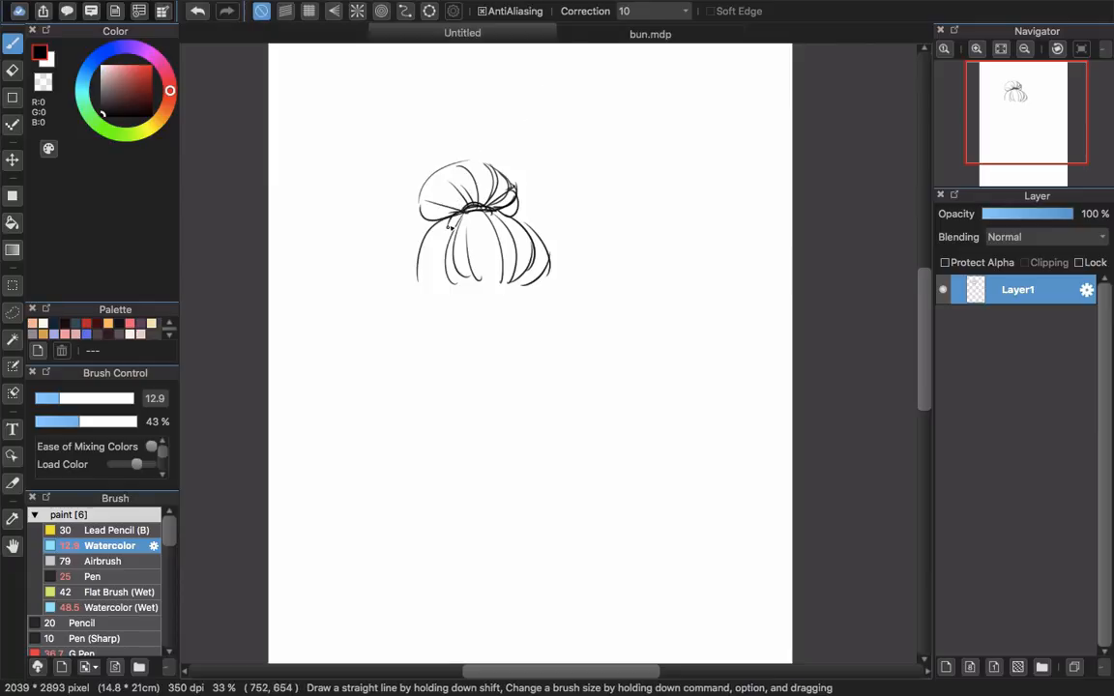
{"action": "key", "text": "super+z"}
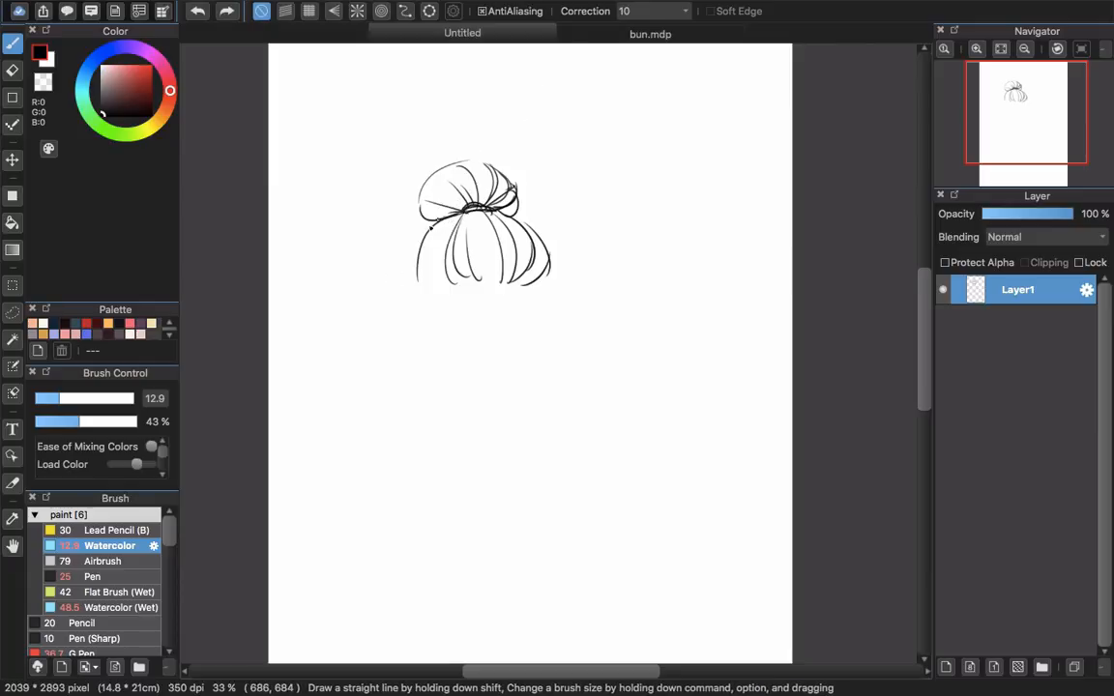
- Add curved strands on both sides below the bun's hair tie, and clear the bun sketch from the layer
{"action": "mouse_move", "coordinate": [431, 228]}
{"action": "left_mouse_down"}
{"action": "mouse_move", "coordinate": [407, 218]}
{"action": "mouse_move", "coordinate": [452, 244]}
{"action": "left_mouse_up"}
{"action": "mouse_move", "coordinate": [461, 215]}
{"action": "left_mouse_down"}
{"action": "mouse_move", "coordinate": [452, 253]}
{"action": "mouse_move", "coordinate": [536, 202]}
{"action": "mouse_move", "coordinate": [518, 218]}
{"action": "mouse_move", "coordinate": [491, 210]}
{"action": "mouse_move", "coordinate": [537, 197]}
{"action": "left_mouse_up"}
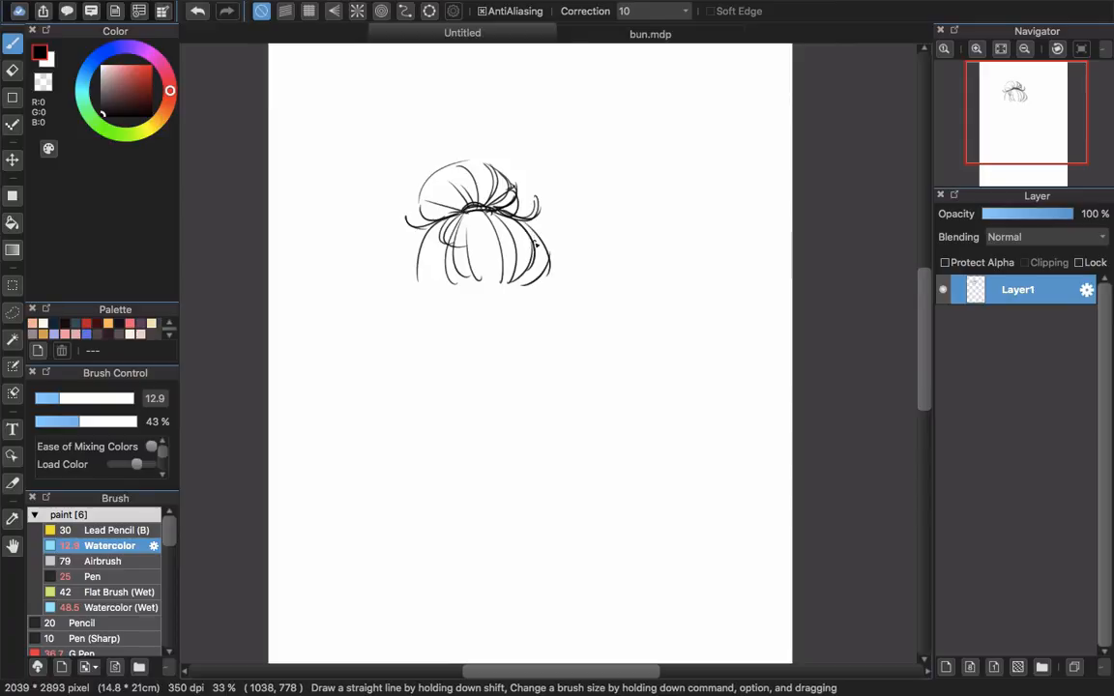
{"action": "key", "text": "Delete"}
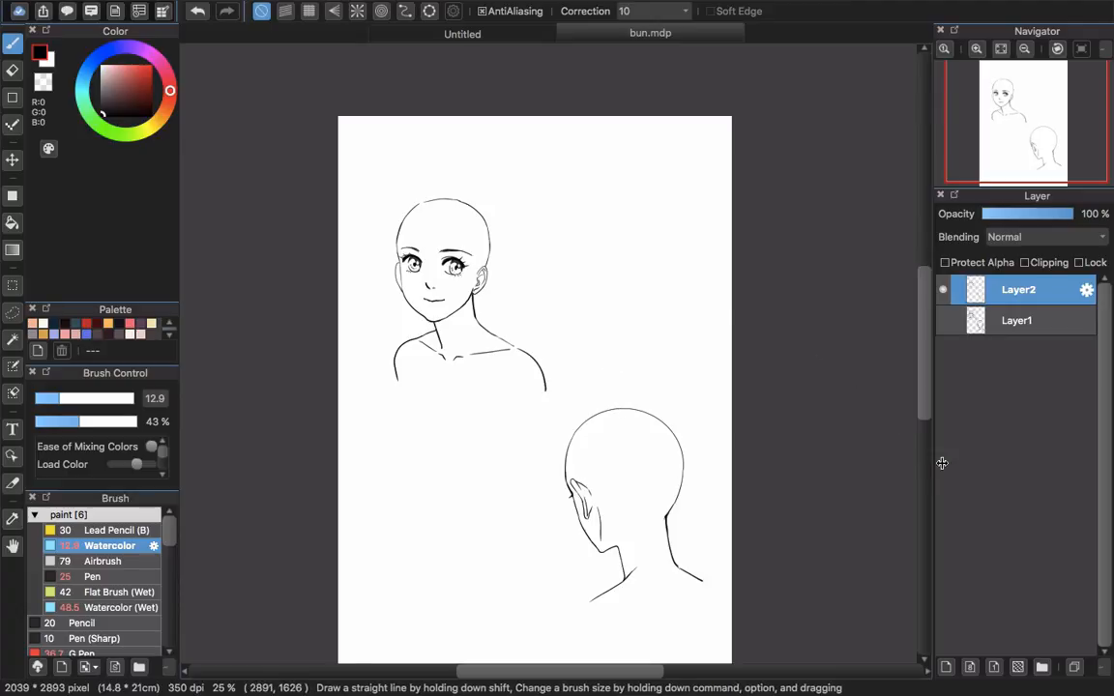
- In bun.mdp, add a new layer and place it above Layer2, which holds the head line art
{"action": "left_click", "coordinate": [1001, 320]}
{"action": "left_click", "coordinate": [946, 667]}
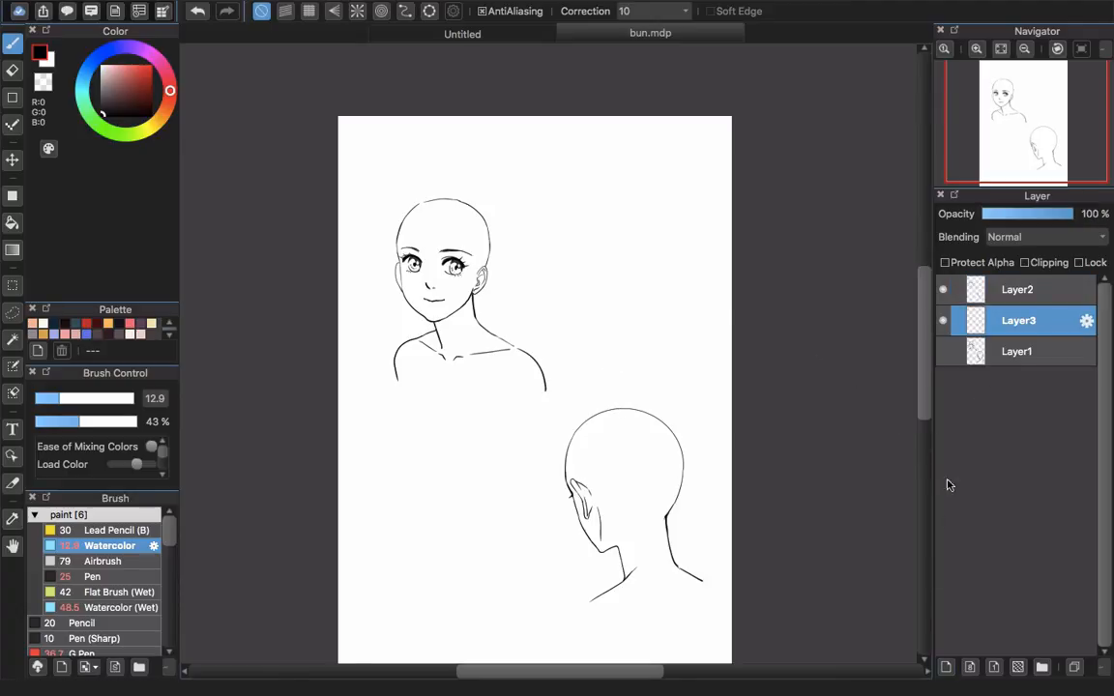
{"action": "left_click_drag", "start_coordinate": [1051, 289], "coordinate": [1040, 321]}
- Lower Layer2's opacity to 23 %, and on Layer3 set the brush color to muted red (R 147, G 85, B 85)
{"action": "left_click", "coordinate": [1039, 322]}
{"action": "left_click_drag", "start_coordinate": [1006, 221], "coordinate": [1000, 217]}
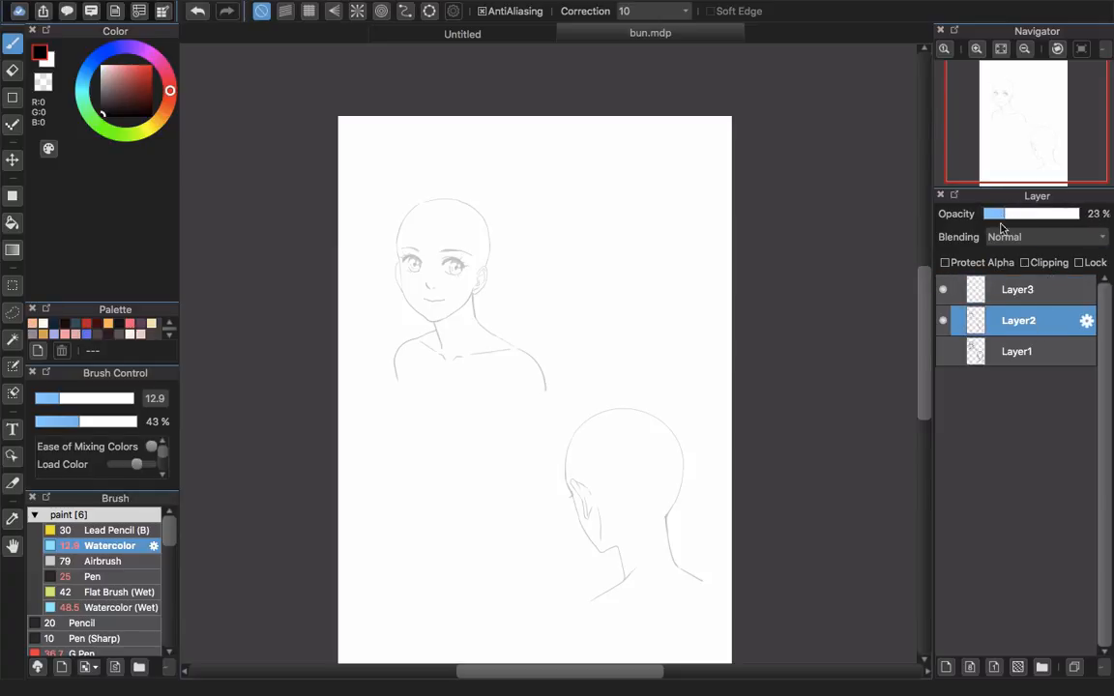
{"action": "left_click", "coordinate": [1028, 300]}
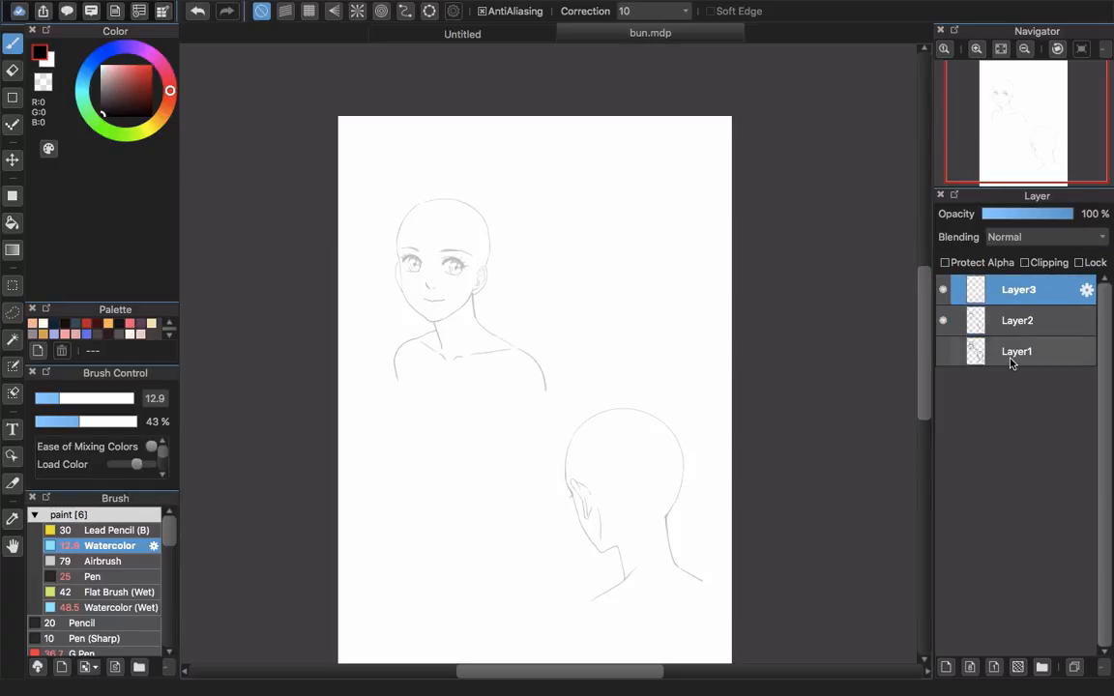
{"action": "left_click_drag", "start_coordinate": [122, 81], "coordinate": [122, 87]}
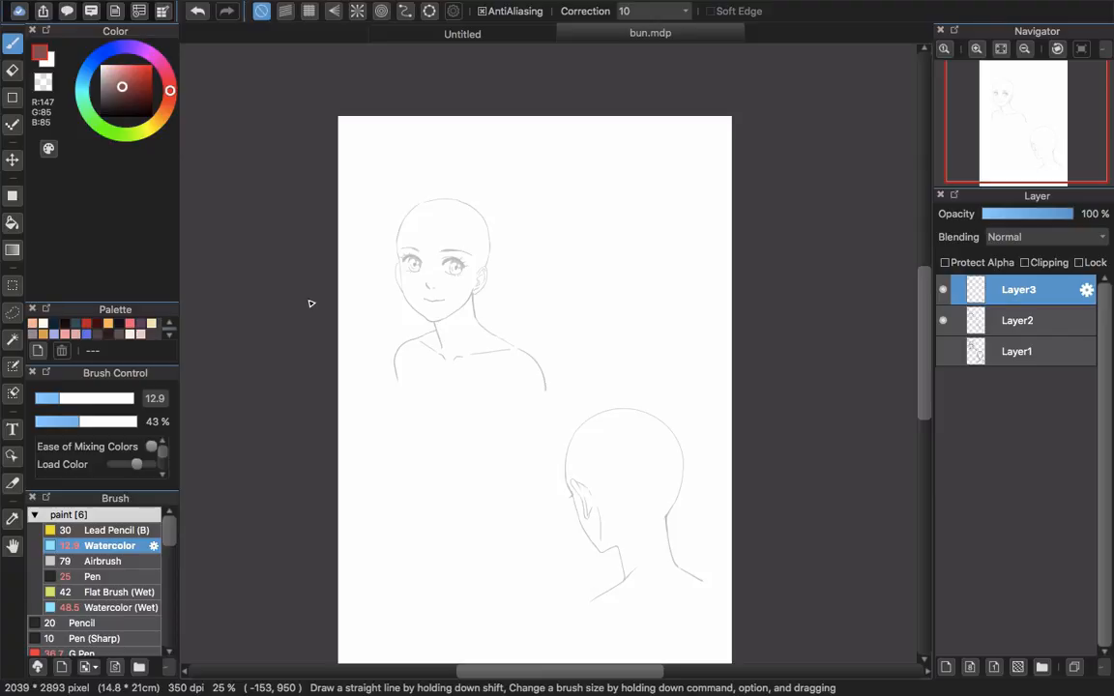
- Sketch the hairline across the front-facing head's forehead, with three arrows pointing outward from the skull
{"action": "scroll", "coordinate": [449, 221], "scroll_direction": "up", "scroll_amount": 1}
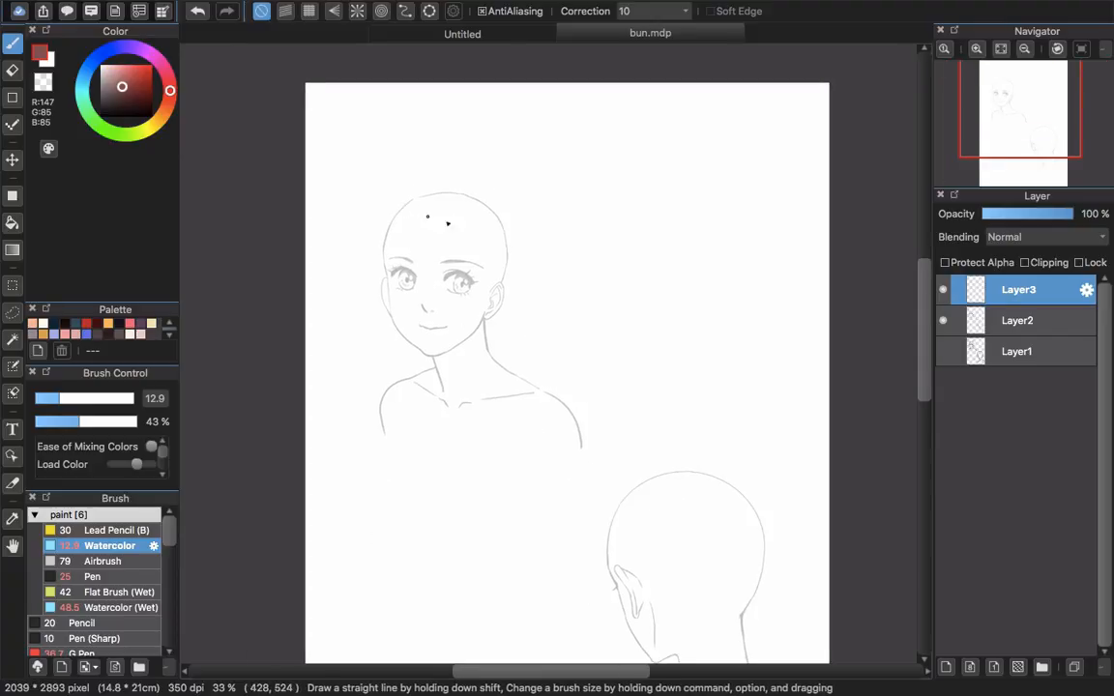
{"action": "scroll", "coordinate": [443, 220], "scroll_direction": "up", "scroll_amount": 1}
{"action": "scroll", "coordinate": [387, 230], "scroll_direction": "up", "scroll_amount": 1}
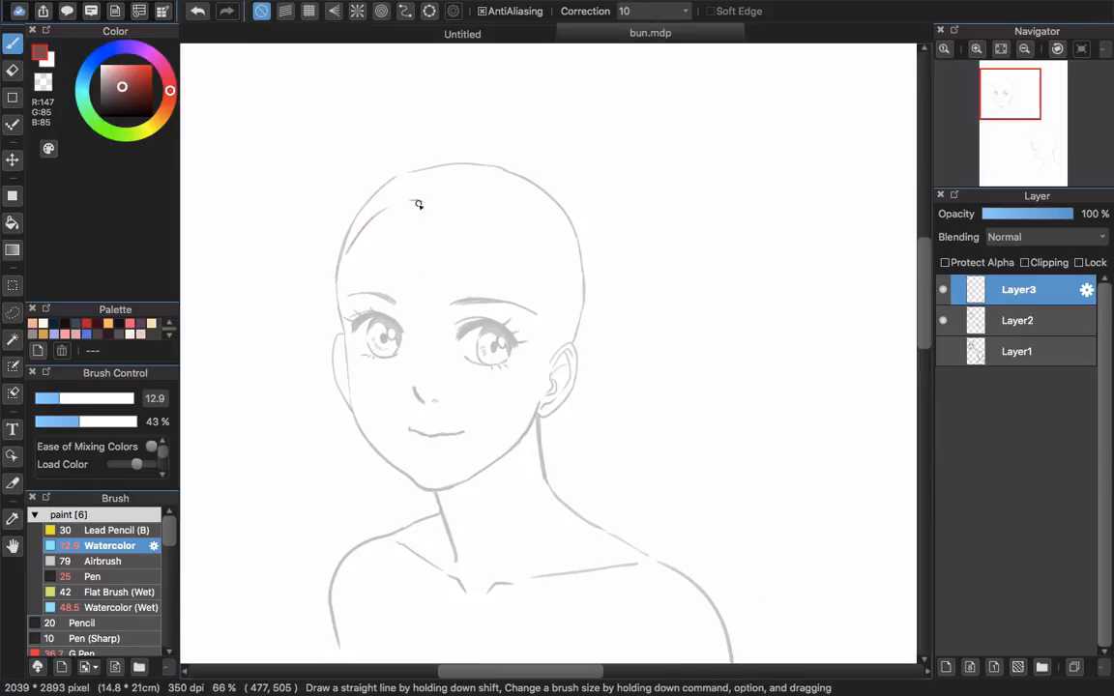
{"action": "mouse_move", "coordinate": [410, 201]}
{"action": "left_mouse_down"}
{"action": "mouse_move", "coordinate": [495, 213]}
{"action": "mouse_move", "coordinate": [522, 237]}
{"action": "mouse_move", "coordinate": [557, 337]}
{"action": "left_mouse_up"}
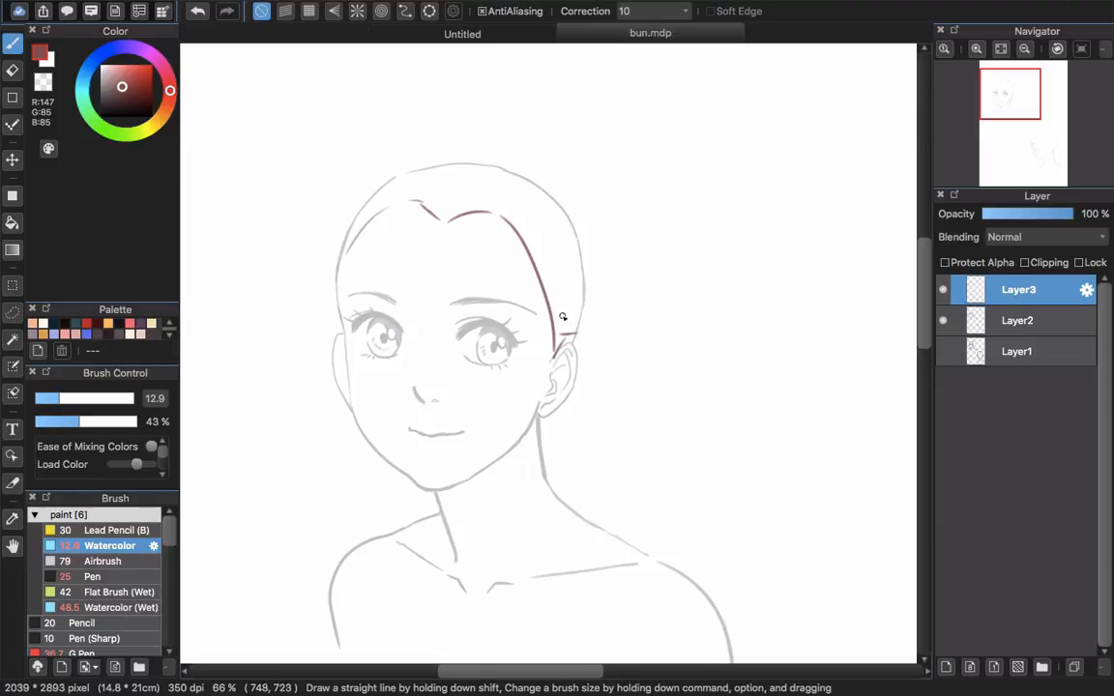
{"action": "mouse_move", "coordinate": [552, 239]}
{"action": "left_mouse_down"}
{"action": "mouse_move", "coordinate": [614, 201]}
{"action": "mouse_move", "coordinate": [626, 209]}
{"action": "left_mouse_up"}
{"action": "mouse_move", "coordinate": [445, 182]}
{"action": "left_mouse_down"}
{"action": "mouse_move", "coordinate": [437, 129]}
{"action": "mouse_move", "coordinate": [442, 145]}
{"action": "left_mouse_up"}
{"action": "mouse_move", "coordinate": [364, 207]}
{"action": "left_mouse_down"}
{"action": "mouse_move", "coordinate": [321, 198]}
{"action": "mouse_move", "coordinate": [313, 209]}
{"action": "left_mouse_up"}
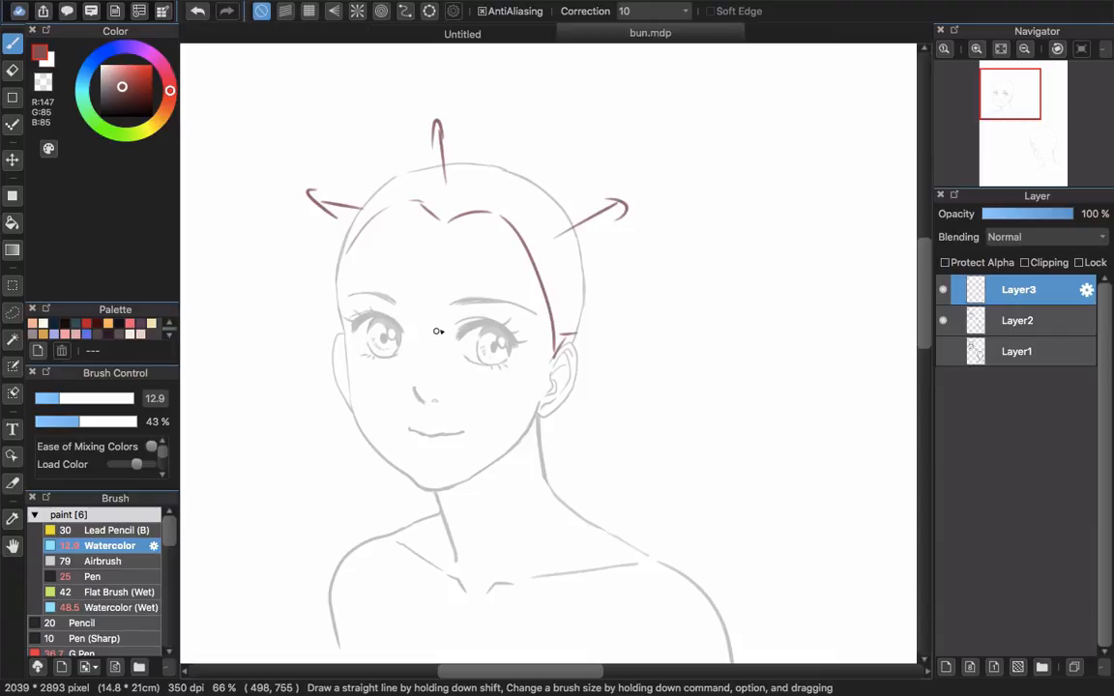
- Undo the upper and left arrows, and sketch a hair loop with a downward arrow at the head's left side
{"action": "key", "text": "super+z"}
{"action": "key", "text": "super+z"}
{"action": "key", "text": "super+z"}
{"action": "key", "text": "super+z"}
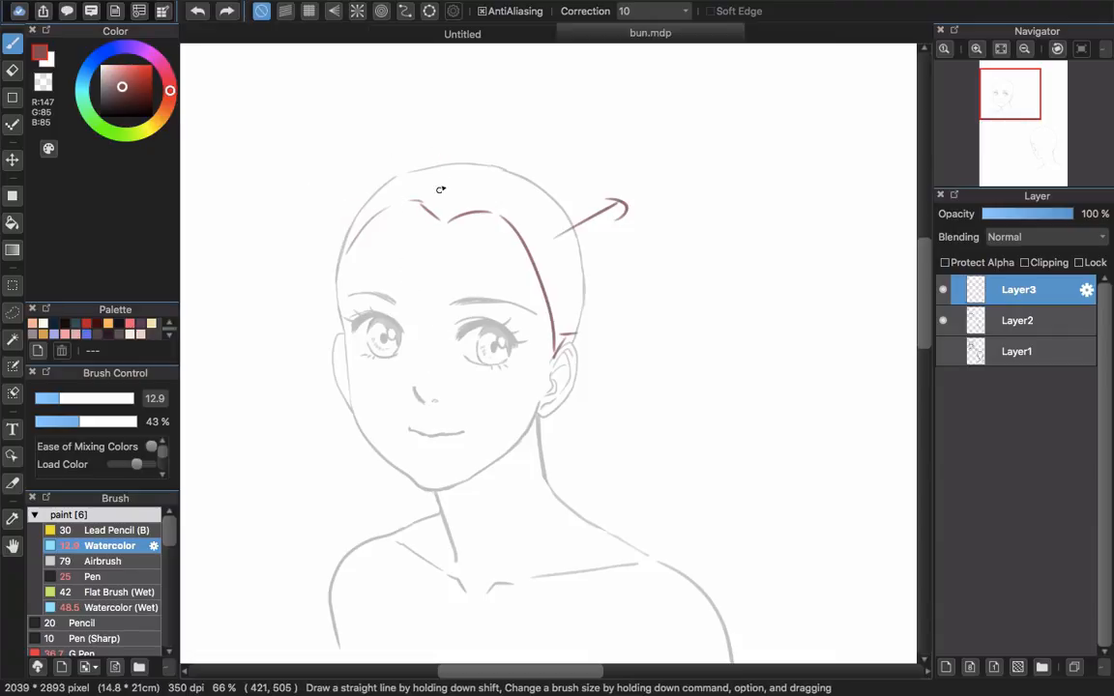
{"action": "mouse_move", "coordinate": [424, 200]}
{"action": "left_mouse_down"}
{"action": "mouse_move", "coordinate": [397, 216]}
{"action": "mouse_move", "coordinate": [358, 197]}
{"action": "mouse_move", "coordinate": [334, 272]}
{"action": "mouse_move", "coordinate": [326, 252]}
{"action": "mouse_move", "coordinate": [358, 200]}
{"action": "left_mouse_up"}
{"action": "key", "text": "super+z"}
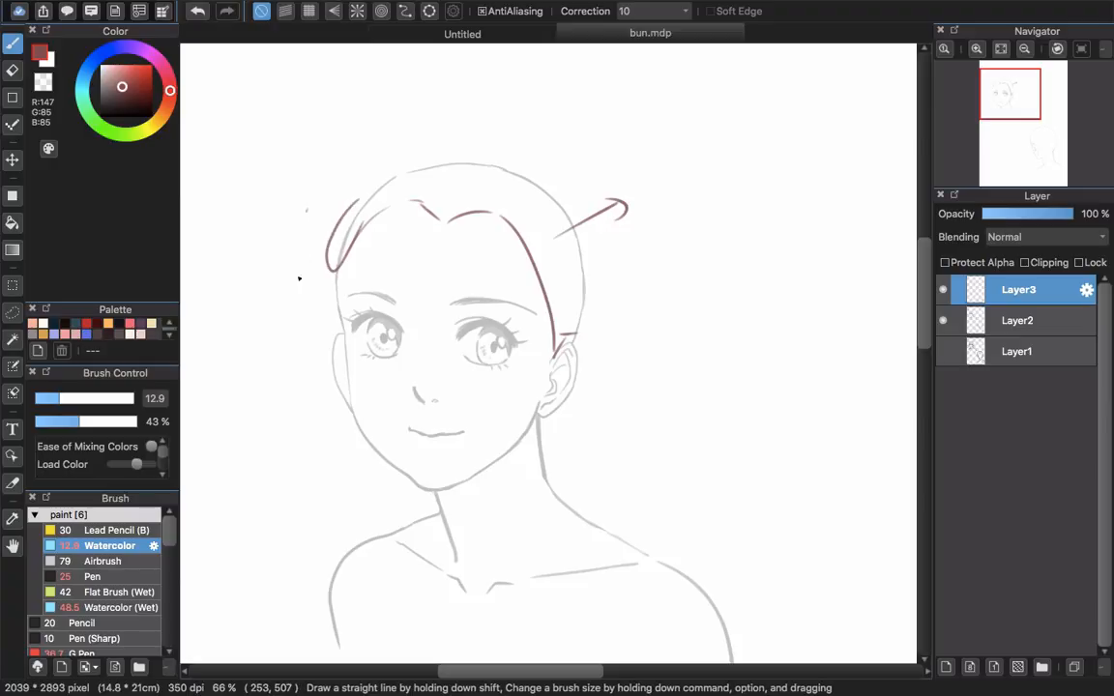
{"action": "left_click_drag", "start_coordinate": [299, 278], "coordinate": [300, 301]}
{"action": "mouse_move", "coordinate": [289, 280]}
{"action": "left_mouse_down"}
{"action": "mouse_move", "coordinate": [304, 308]}
{"action": "mouse_move", "coordinate": [315, 250]}
{"action": "left_mouse_up"}
{"action": "mouse_move", "coordinate": [390, 200]}
{"action": "left_mouse_down"}
{"action": "mouse_move", "coordinate": [362, 230]}
{"action": "mouse_move", "coordinate": [351, 211]}
{"action": "mouse_move", "coordinate": [386, 178]}
{"action": "left_mouse_up"}
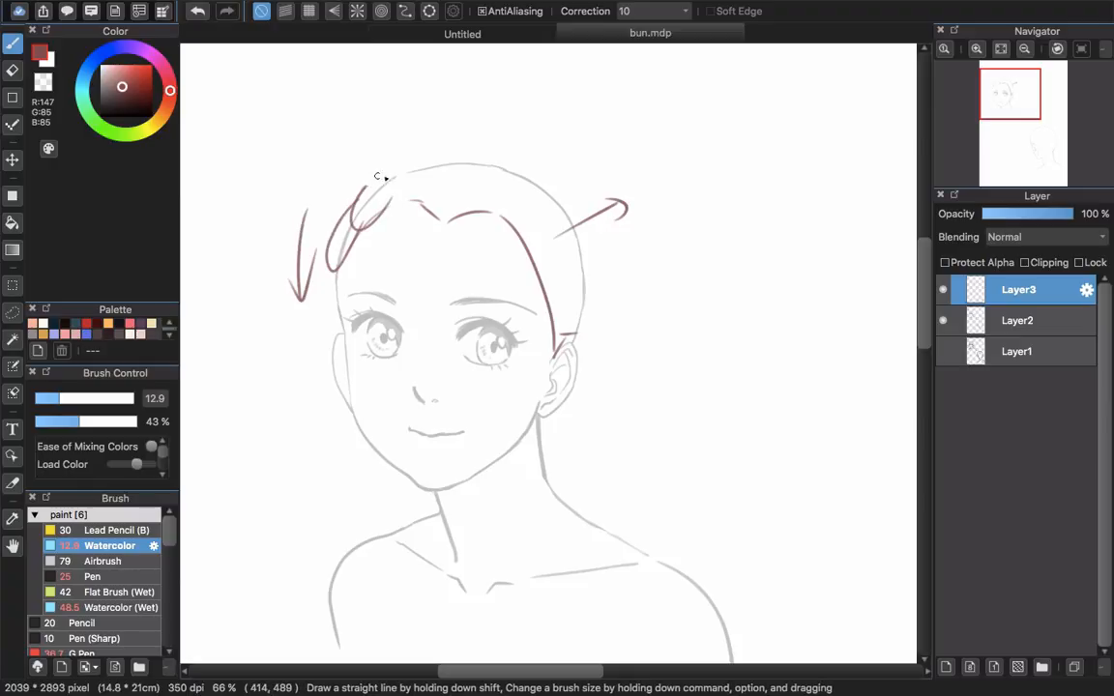
{"action": "key", "text": "super+z"}
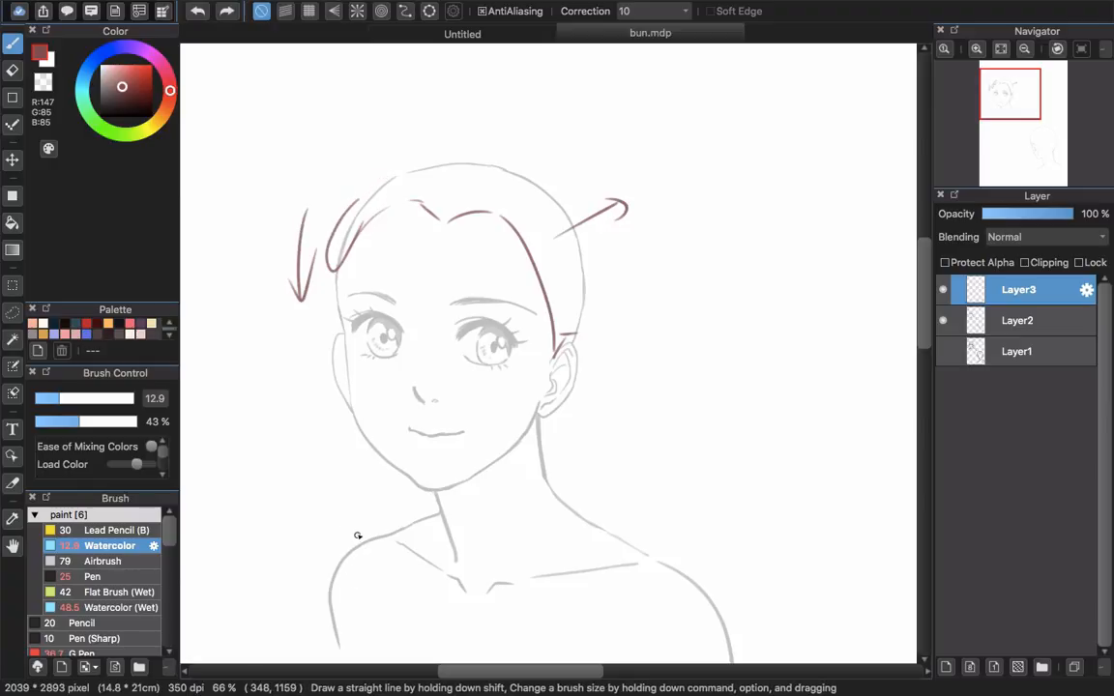
- Undo all the remaining hairline, loop and arrow strokes on the front-facing head
{"action": "key", "text": "super+z"}
{"action": "key", "text": "super+z"}
{"action": "key", "text": "super+z"}
{"action": "key", "text": "super+z"}
{"action": "key", "text": "super+z"}
{"action": "key", "text": "super+z"}
{"action": "key", "text": "super+z"}
{"action": "key", "text": "super+z"}
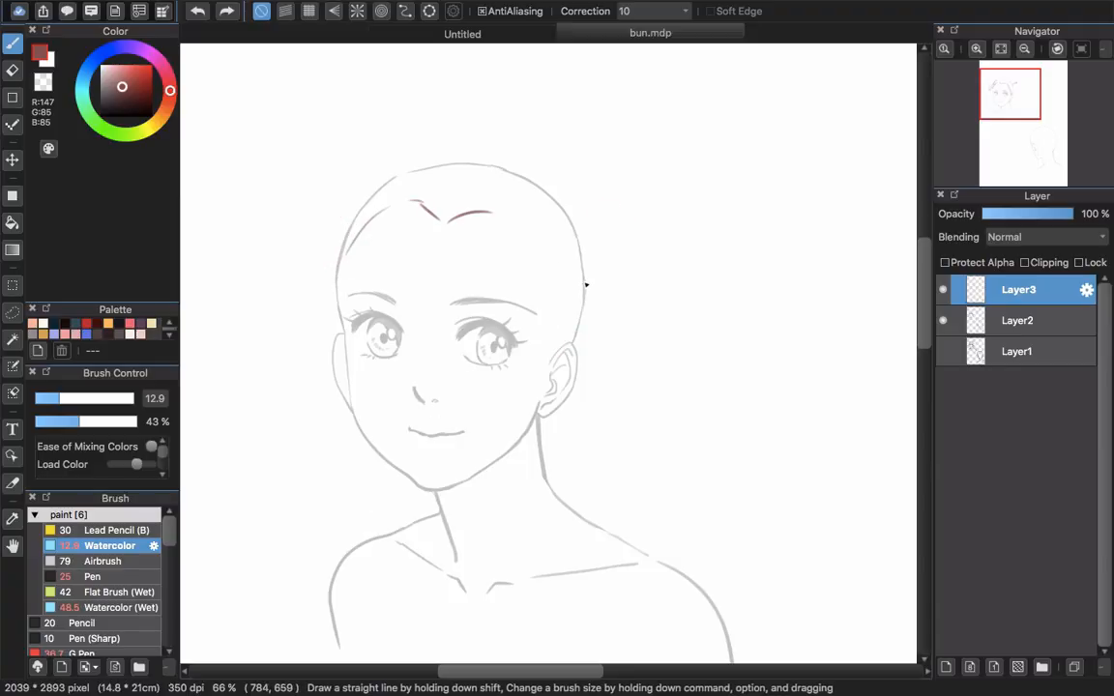
{"action": "key", "text": "super+z"}
{"action": "key", "text": "super+z"}
{"action": "key", "text": "super+z"}
{"action": "key", "text": "super+z"}
- Sketch a small, narrow hair tie just above the crown of the front-facing head
{"action": "left_click_drag", "start_coordinate": [485, 220], "coordinate": [497, 260]}
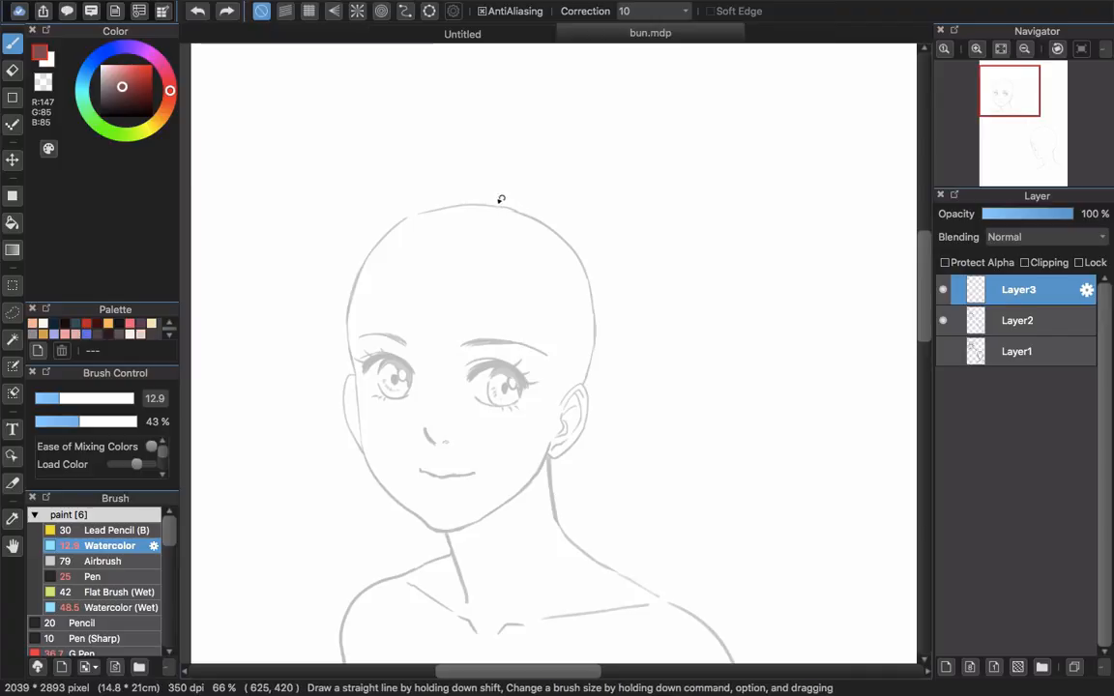
{"action": "left_click_drag", "start_coordinate": [485, 196], "coordinate": [523, 202]}
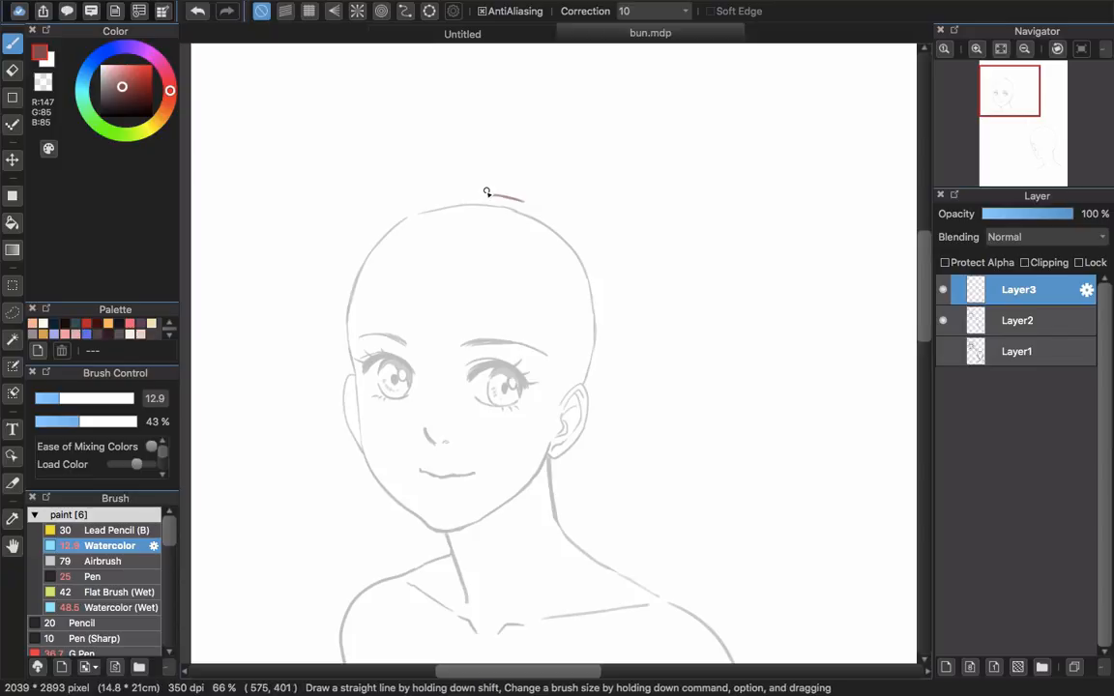
{"action": "left_click_drag", "start_coordinate": [486, 194], "coordinate": [523, 200]}
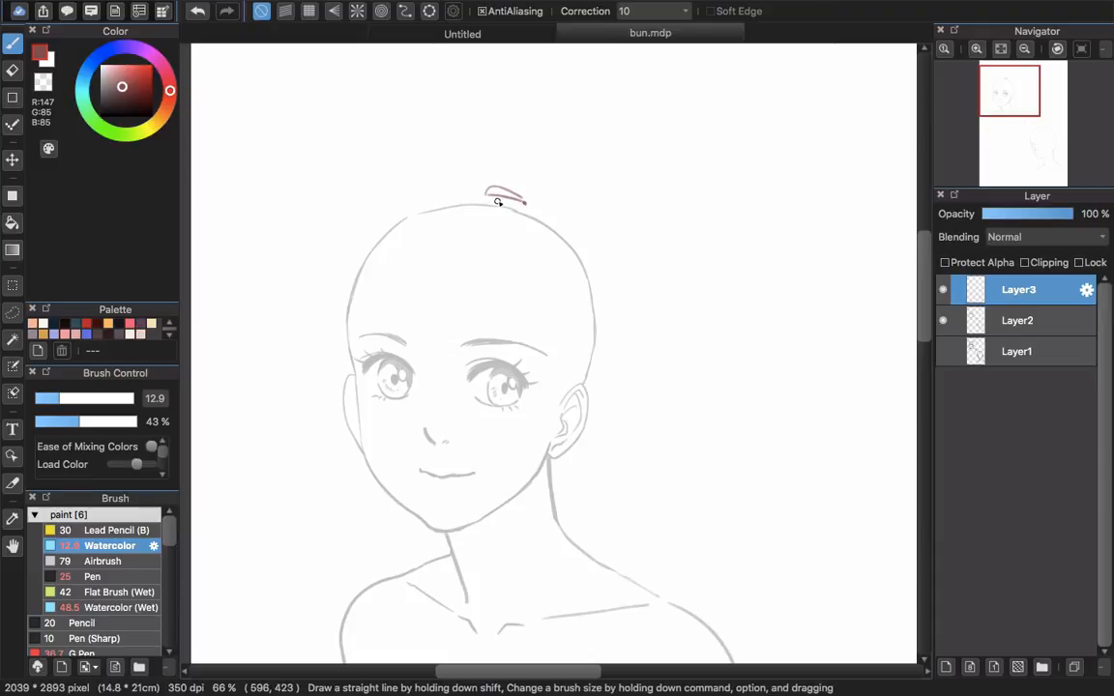
- Draw curved strands rising from the middle of the forehead hairline to the hair tie
{"action": "left_click_drag", "start_coordinate": [463, 255], "coordinate": [495, 191]}
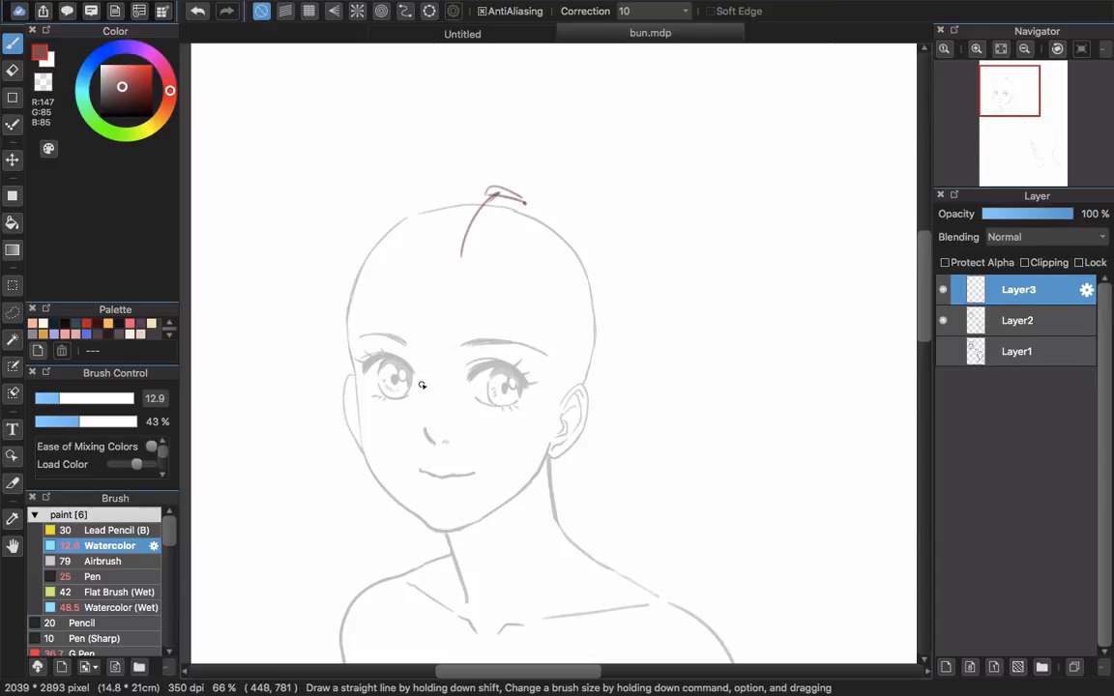
{"action": "mouse_move", "coordinate": [461, 254]}
{"action": "left_mouse_down"}
{"action": "mouse_move", "coordinate": [456, 209]}
{"action": "mouse_move", "coordinate": [496, 193]}
{"action": "left_mouse_up"}
{"action": "left_click_drag", "start_coordinate": [441, 254], "coordinate": [479, 196]}
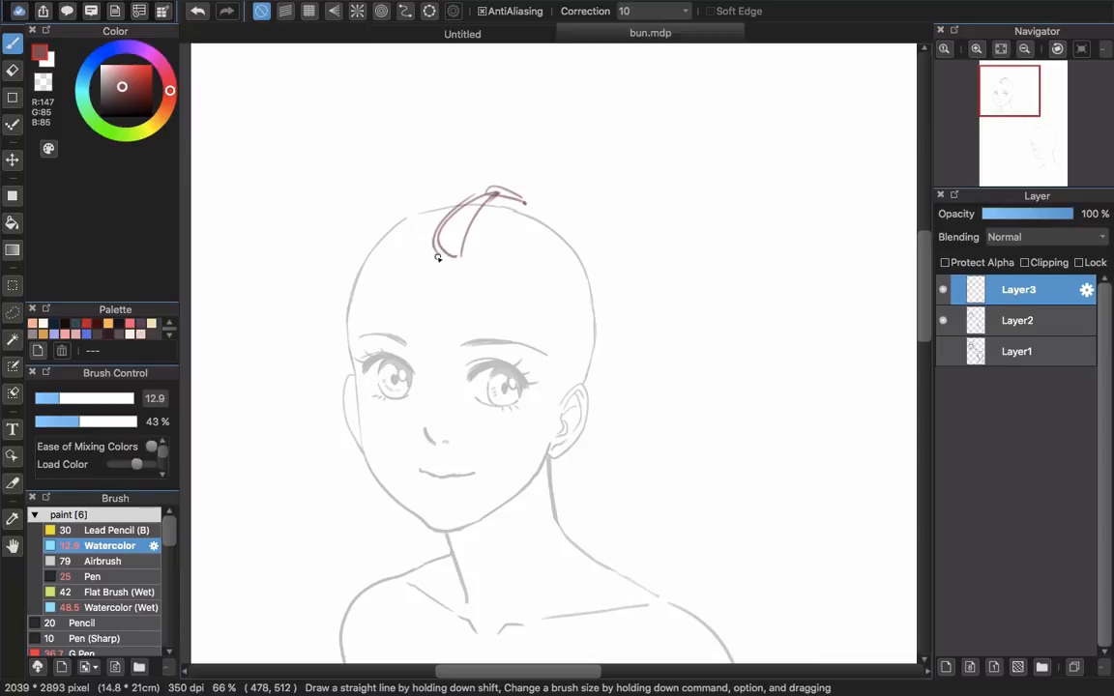
{"action": "mouse_move", "coordinate": [438, 256]}
{"action": "left_mouse_down"}
{"action": "mouse_move", "coordinate": [443, 202]}
{"action": "mouse_move", "coordinate": [493, 198]}
{"action": "left_mouse_up"}
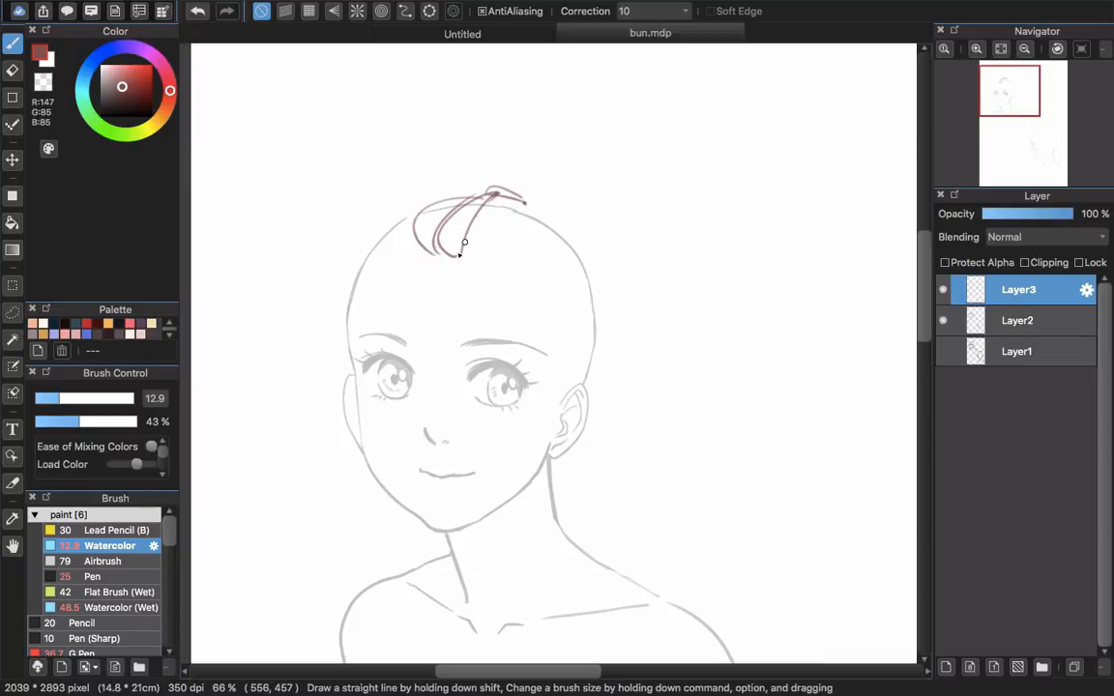
- Sketch two enlarged strand curves above the head, and undo them
{"action": "left_click_drag", "start_coordinate": [483, 95], "coordinate": [421, 175]}
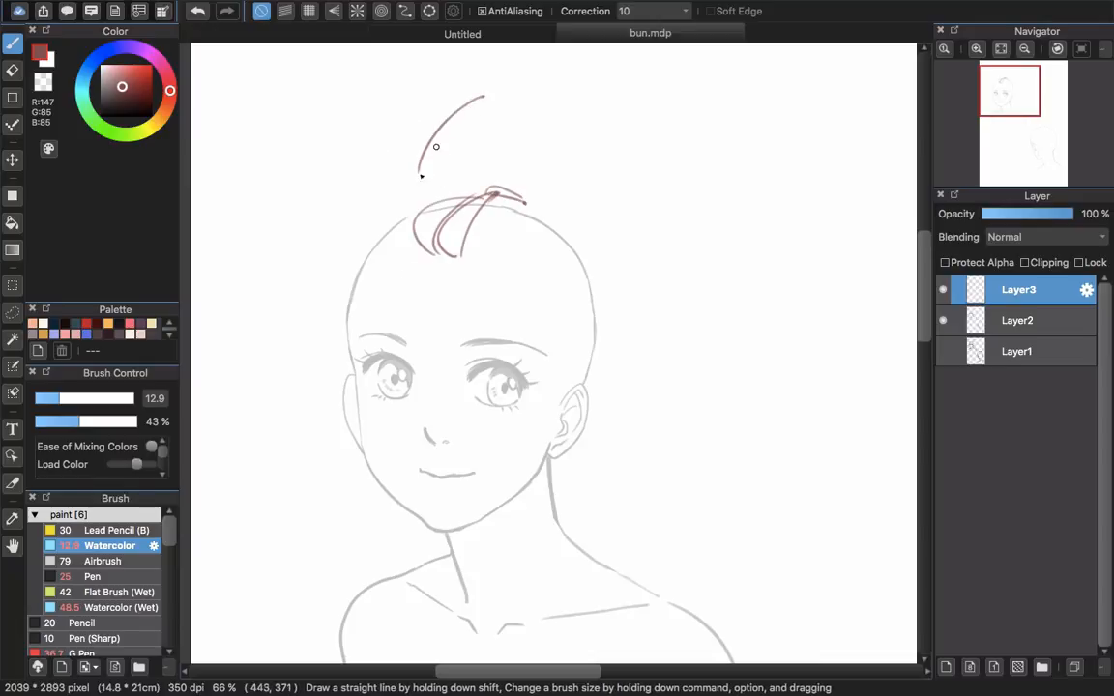
{"action": "left_click_drag", "start_coordinate": [412, 118], "coordinate": [418, 171]}
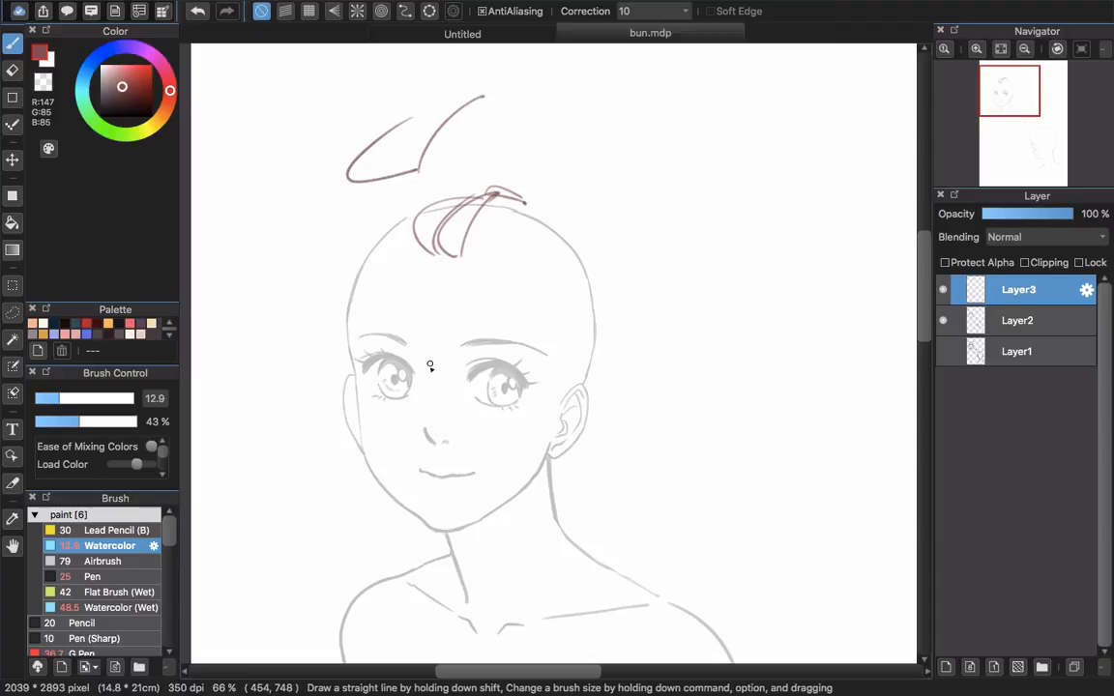
{"action": "key", "text": "super+z"}
{"action": "key", "text": "super+z"}
{"action": "scroll", "coordinate": [492, 149], "scroll_direction": "left", "scroll_amount": 3}
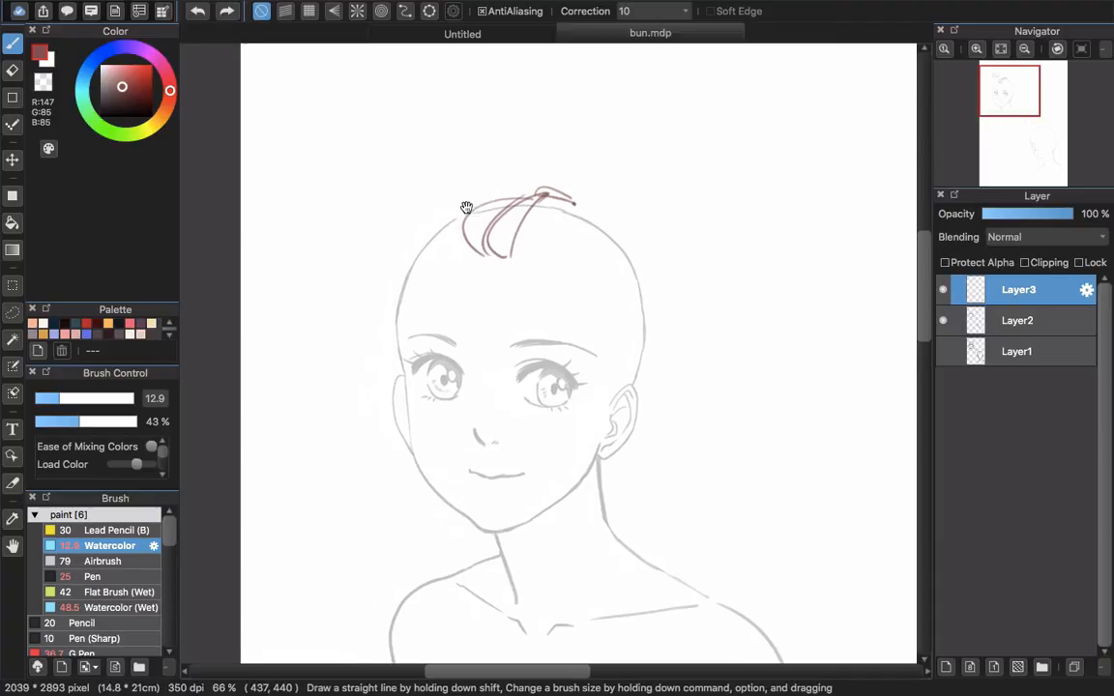
{"action": "key", "text": "super+z"}
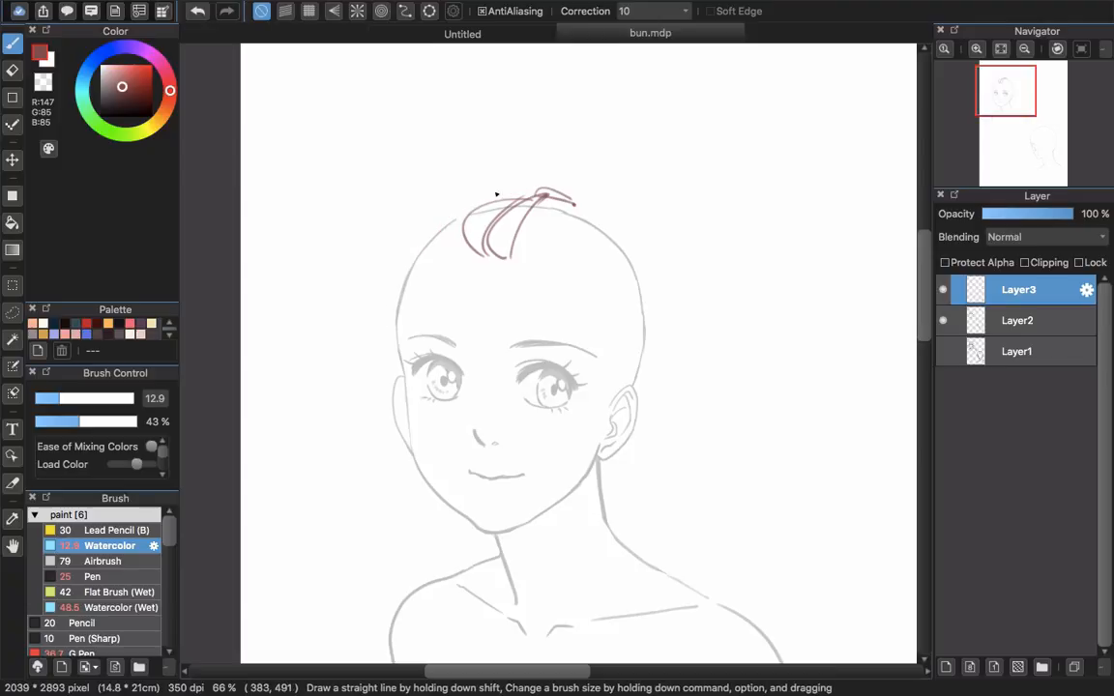
- Outline the hair volume around both sides of the skull from the tie, redrawing the lower right curve behind the ear
{"action": "mouse_move", "coordinate": [527, 193]}
{"action": "left_mouse_down"}
{"action": "mouse_move", "coordinate": [434, 224]}
{"action": "mouse_move", "coordinate": [389, 300]}
{"action": "mouse_move", "coordinate": [398, 354]}
{"action": "left_mouse_up"}
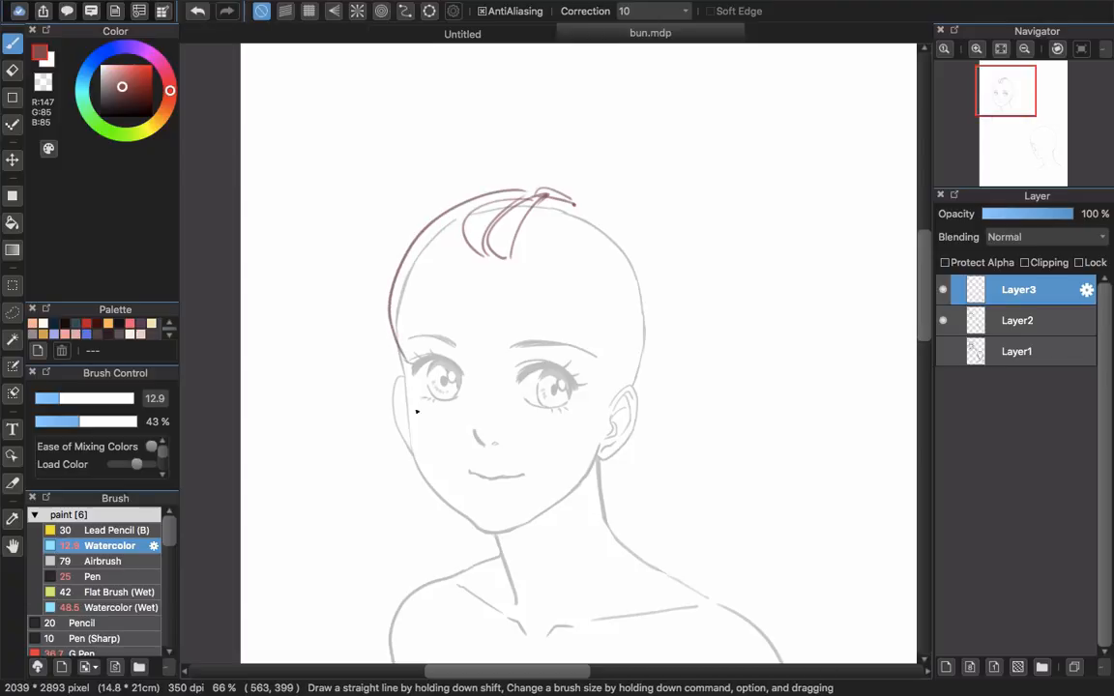
{"action": "mouse_move", "coordinate": [572, 201]}
{"action": "left_mouse_down"}
{"action": "mouse_move", "coordinate": [650, 289]}
{"action": "mouse_move", "coordinate": [609, 223]}
{"action": "mouse_move", "coordinate": [624, 234]}
{"action": "mouse_move", "coordinate": [661, 335]}
{"action": "mouse_move", "coordinate": [649, 289]}
{"action": "mouse_move", "coordinate": [662, 365]}
{"action": "mouse_move", "coordinate": [630, 445]}
{"action": "mouse_move", "coordinate": [581, 461]}
{"action": "mouse_move", "coordinate": [633, 336]}
{"action": "left_mouse_up"}
{"action": "scroll", "coordinate": [605, 417], "scroll_direction": "down", "scroll_amount": 3}
{"action": "scroll", "coordinate": [605, 417], "scroll_direction": "right", "scroll_amount": 1}
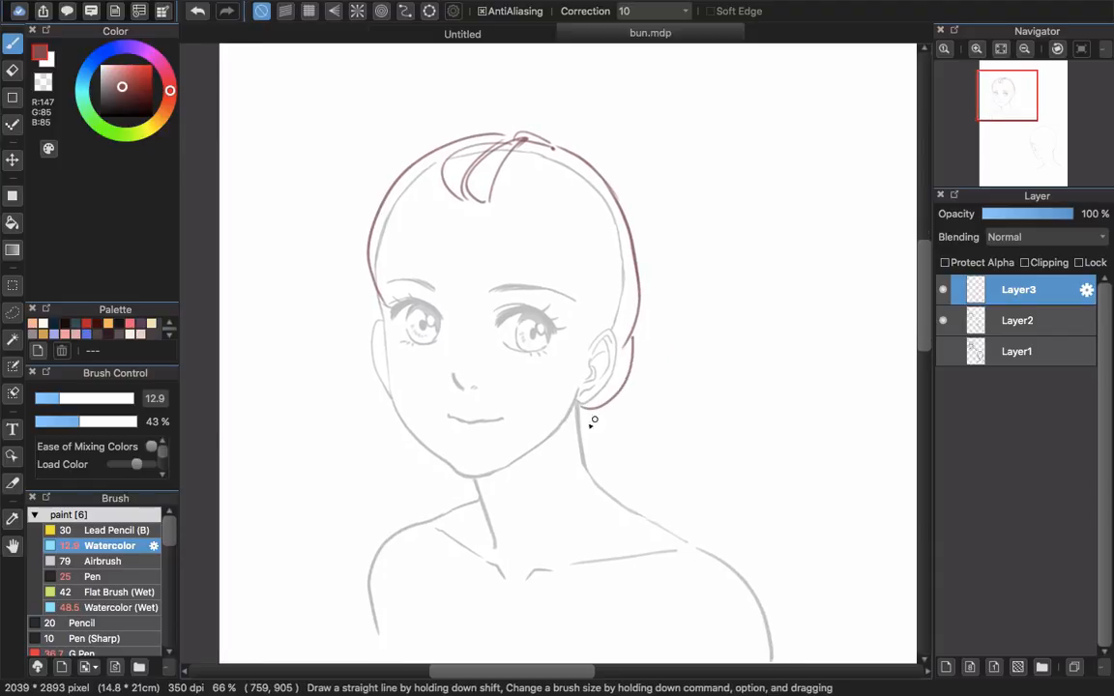
{"action": "key", "text": "super+z"}
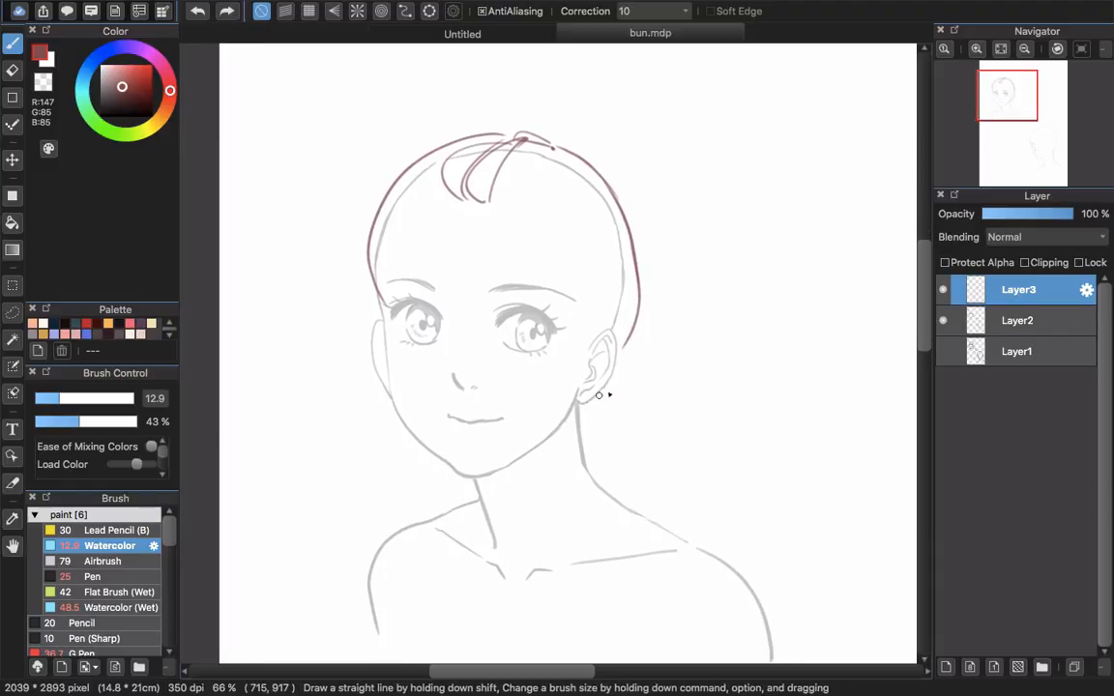
{"action": "mouse_move", "coordinate": [597, 398]}
{"action": "left_mouse_down"}
{"action": "mouse_move", "coordinate": [622, 378]}
{"action": "mouse_move", "coordinate": [639, 306]}
{"action": "left_mouse_up"}
- Erase the lower end of the left hair outline and redraw it curving down to the ear
{"action": "mouse_move", "coordinate": [435, 279]}
{"action": "left_mouse_down"}
{"action": "mouse_move", "coordinate": [487, 352]}
{"action": "mouse_move", "coordinate": [425, 373]}
{"action": "mouse_move", "coordinate": [428, 340]}
{"action": "mouse_move", "coordinate": [438, 387]}
{"action": "mouse_move", "coordinate": [430, 326]}
{"action": "mouse_move", "coordinate": [447, 404]}
{"action": "left_mouse_up"}
{"action": "key", "text": "e"}
{"action": "key", "text": "b"}
{"action": "key", "text": "e"}
{"action": "key", "text": "b"}
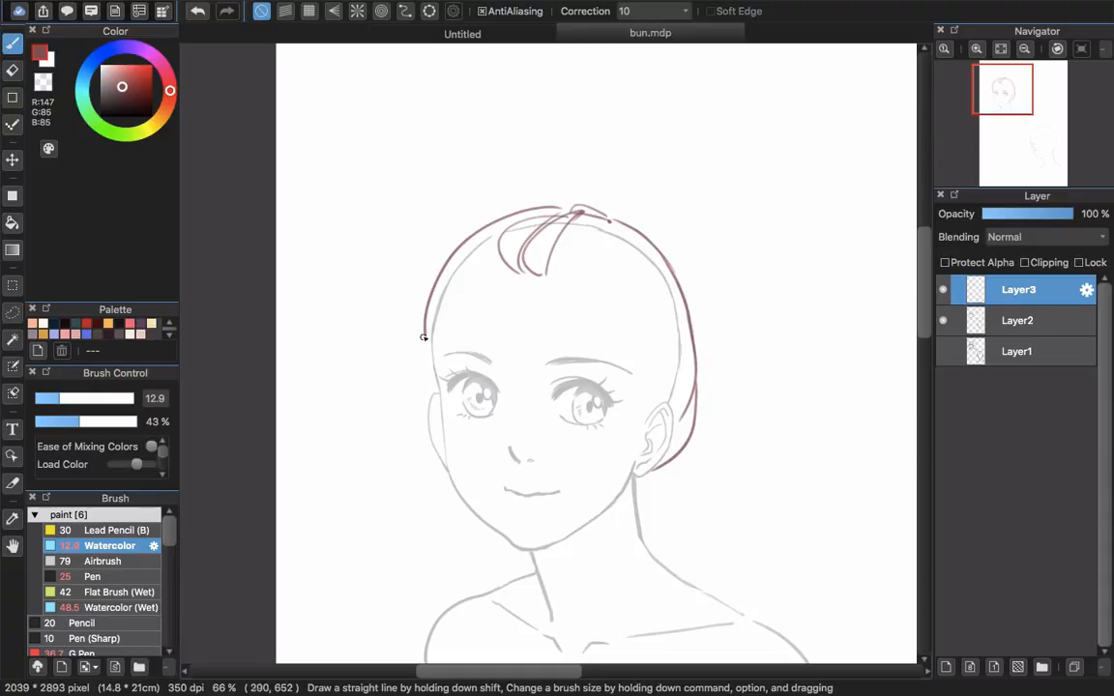
{"action": "left_click_drag", "start_coordinate": [426, 336], "coordinate": [443, 395]}
- Add short strands along the left hairline and a curved pair right of the forehead's center, leading up to the tie
{"action": "left_click_drag", "start_coordinate": [455, 342], "coordinate": [460, 368]}
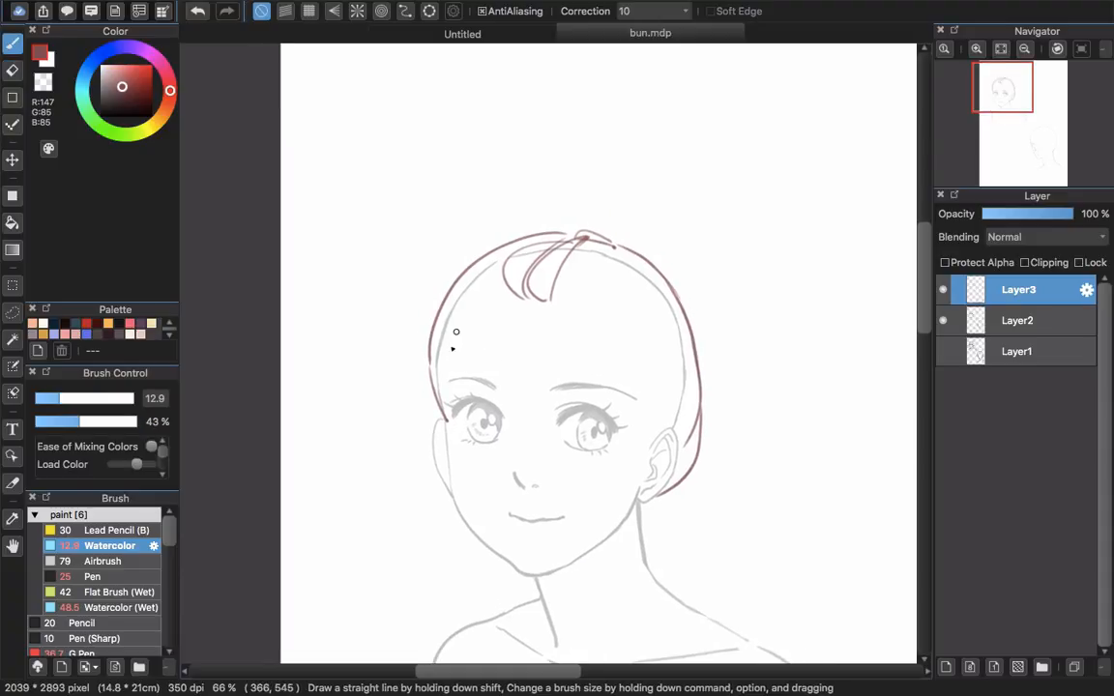
{"action": "mouse_move", "coordinate": [472, 304]}
{"action": "left_mouse_down"}
{"action": "mouse_move", "coordinate": [487, 274]}
{"action": "mouse_move", "coordinate": [531, 239]}
{"action": "left_mouse_up"}
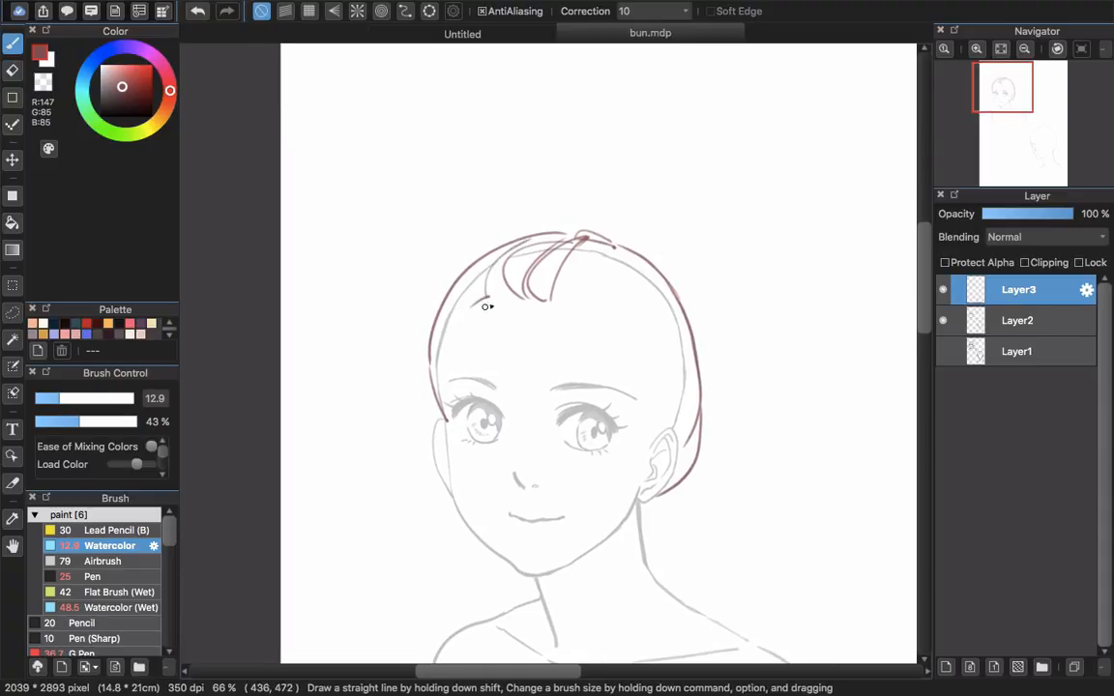
{"action": "left_click_drag", "start_coordinate": [493, 285], "coordinate": [510, 256]}
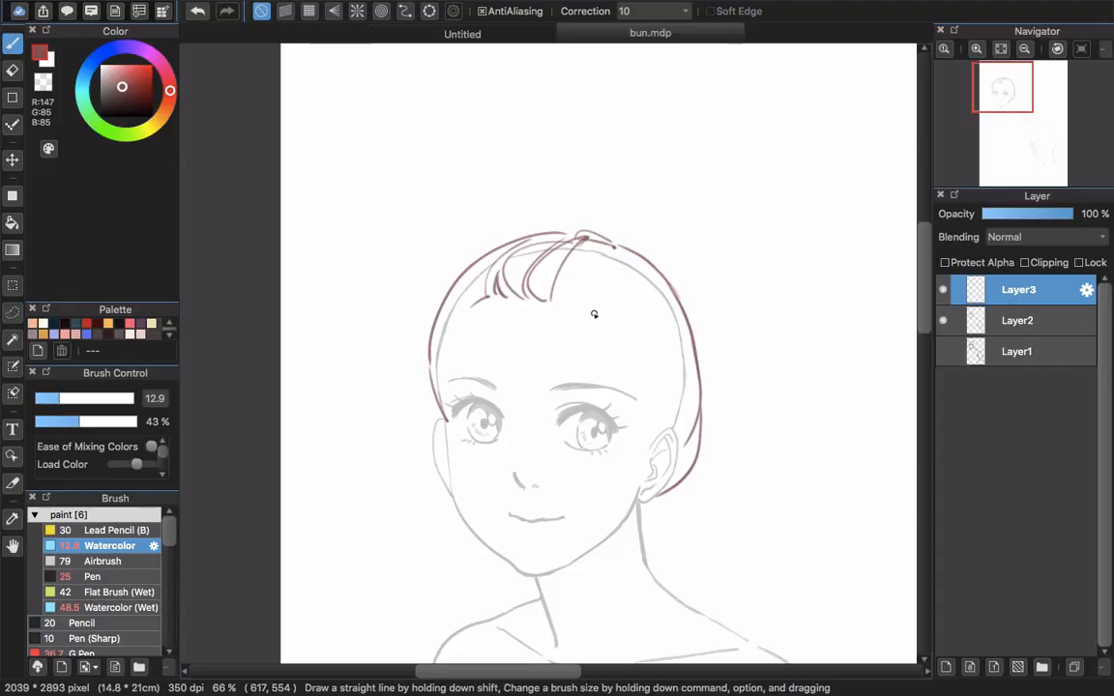
{"action": "left_click_drag", "start_coordinate": [594, 314], "coordinate": [612, 252]}
{"action": "left_click_drag", "start_coordinate": [603, 315], "coordinate": [620, 252]}
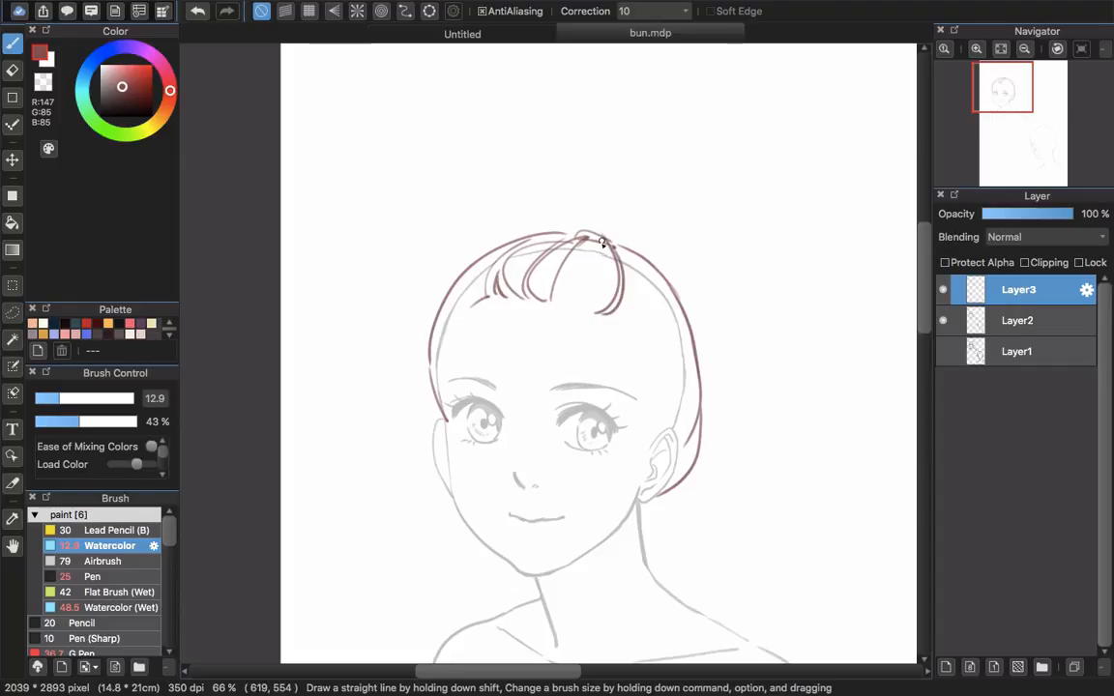
- Erase the outermost strand at the left end of the hairline and redraw it hanging more steeply beside the temple
{"action": "scroll", "coordinate": [450, 319], "scroll_direction": "left", "scroll_amount": 3}
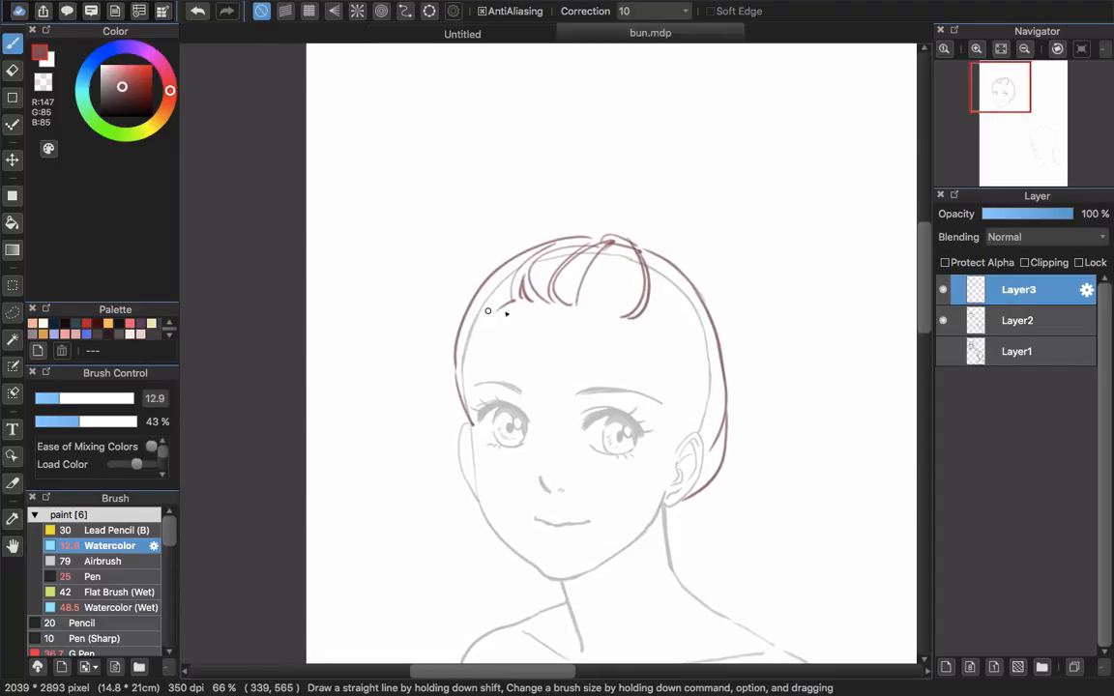
{"action": "key", "text": "e"}
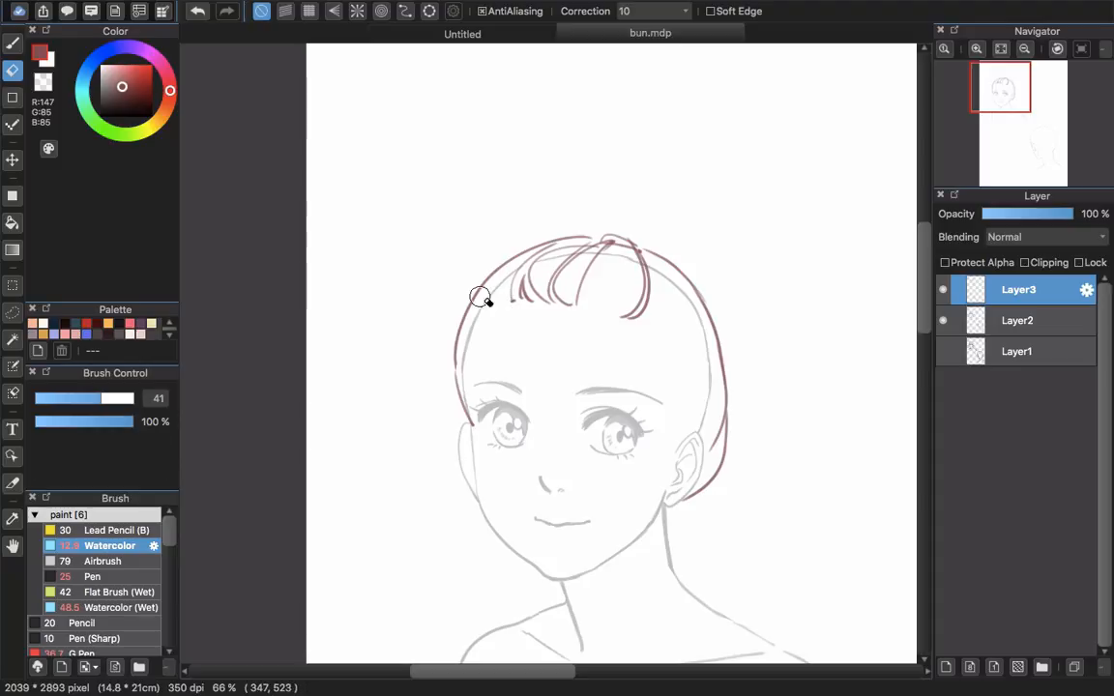
{"action": "key", "text": "b"}
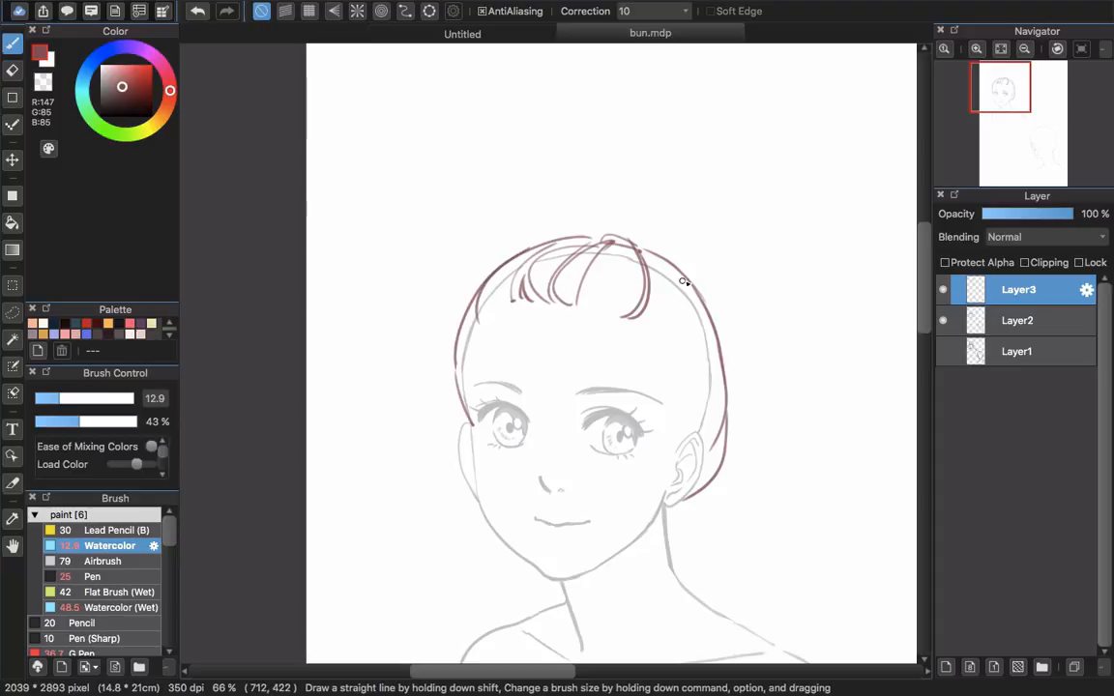
- Add curved strands along the hairline from the forehead's center around the right temple down to the ear
{"action": "mouse_move", "coordinate": [700, 319]}
{"action": "left_mouse_down"}
{"action": "mouse_move", "coordinate": [674, 359]}
{"action": "mouse_move", "coordinate": [703, 393]}
{"action": "mouse_move", "coordinate": [707, 316]}
{"action": "left_mouse_up"}
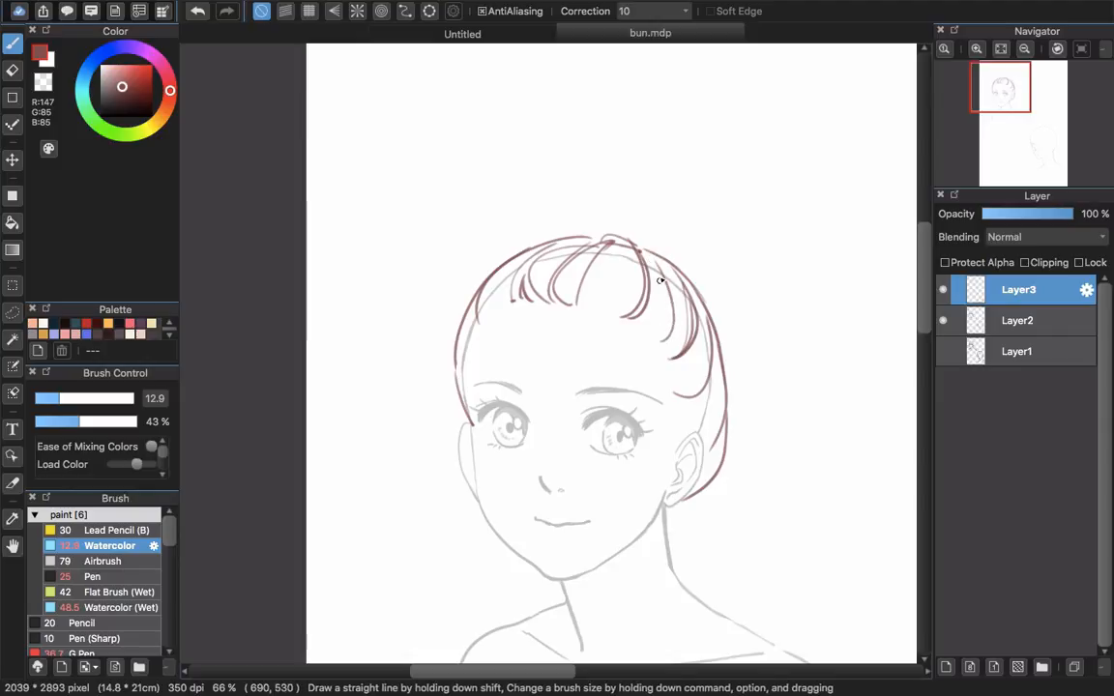
{"action": "left_click_drag", "start_coordinate": [669, 301], "coordinate": [664, 338]}
{"action": "left_click_drag", "start_coordinate": [660, 273], "coordinate": [654, 341]}
{"action": "left_click_drag", "start_coordinate": [666, 290], "coordinate": [662, 342]}
{"action": "left_click_drag", "start_coordinate": [608, 257], "coordinate": [617, 322]}
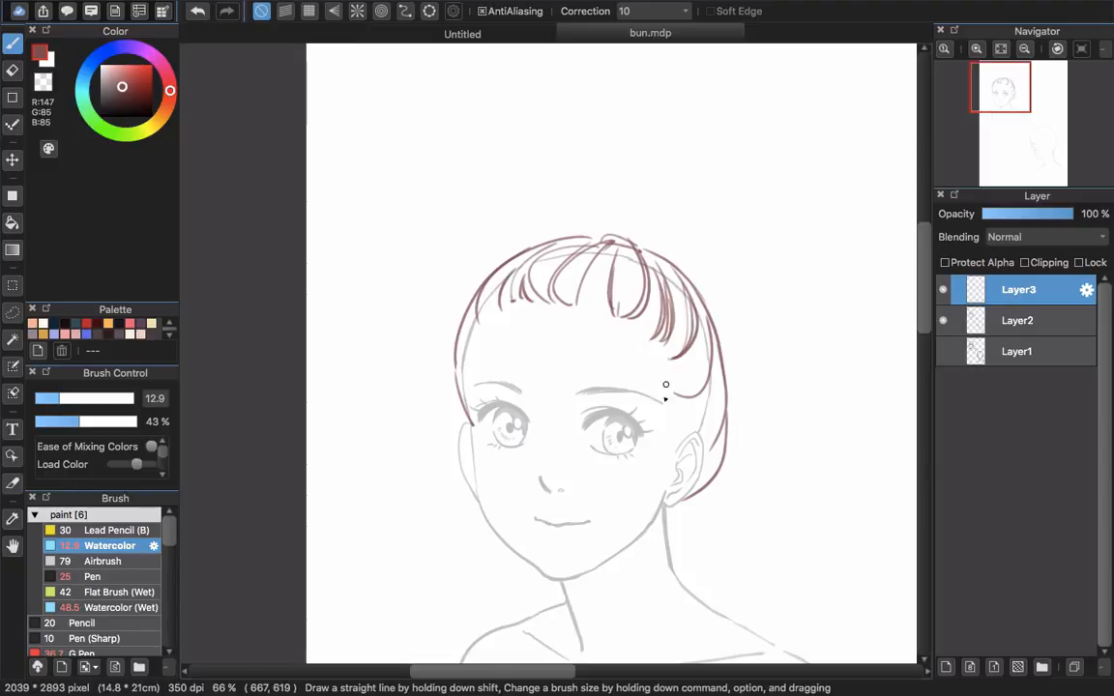
{"action": "left_click_drag", "start_coordinate": [677, 407], "coordinate": [716, 363]}
{"action": "mouse_move", "coordinate": [688, 426]}
{"action": "left_mouse_down"}
{"action": "mouse_move", "coordinate": [721, 386]}
{"action": "mouse_move", "coordinate": [725, 407]}
{"action": "left_mouse_up"}
- Erase the outline on the right side of the hair and redraw it fuller, from the tie around behind the ear
{"action": "left_click_drag", "start_coordinate": [676, 356], "coordinate": [632, 357]}
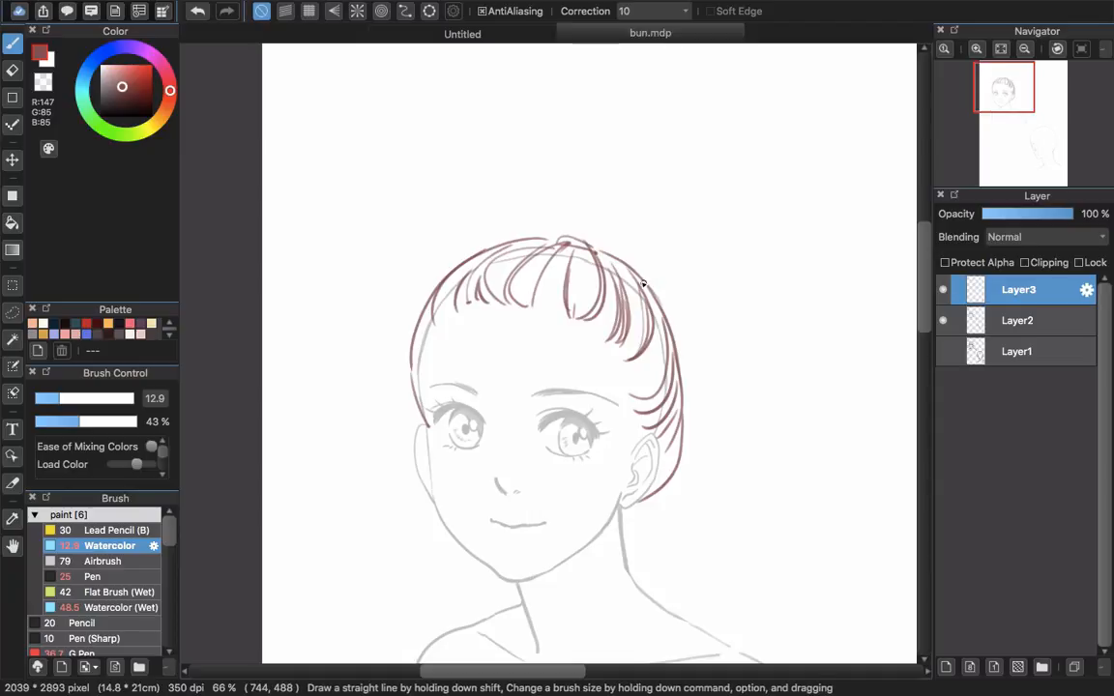
{"action": "key", "text": "e"}
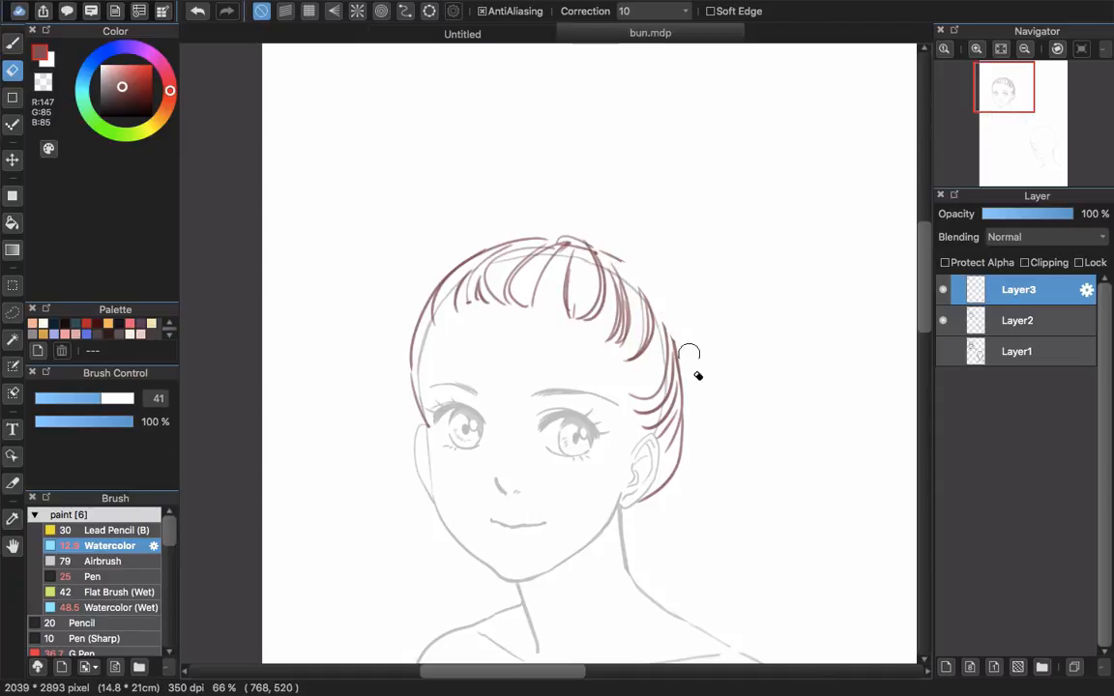
{"action": "left_click_drag", "start_coordinate": [683, 370], "coordinate": [663, 490]}
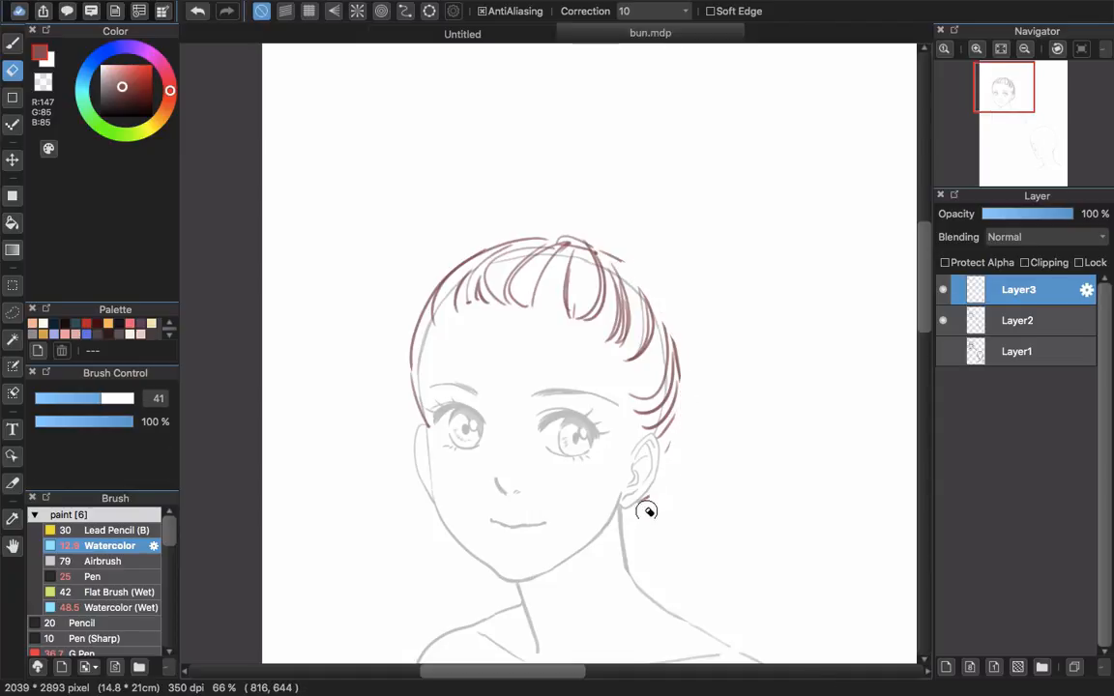
{"action": "key", "text": "b"}
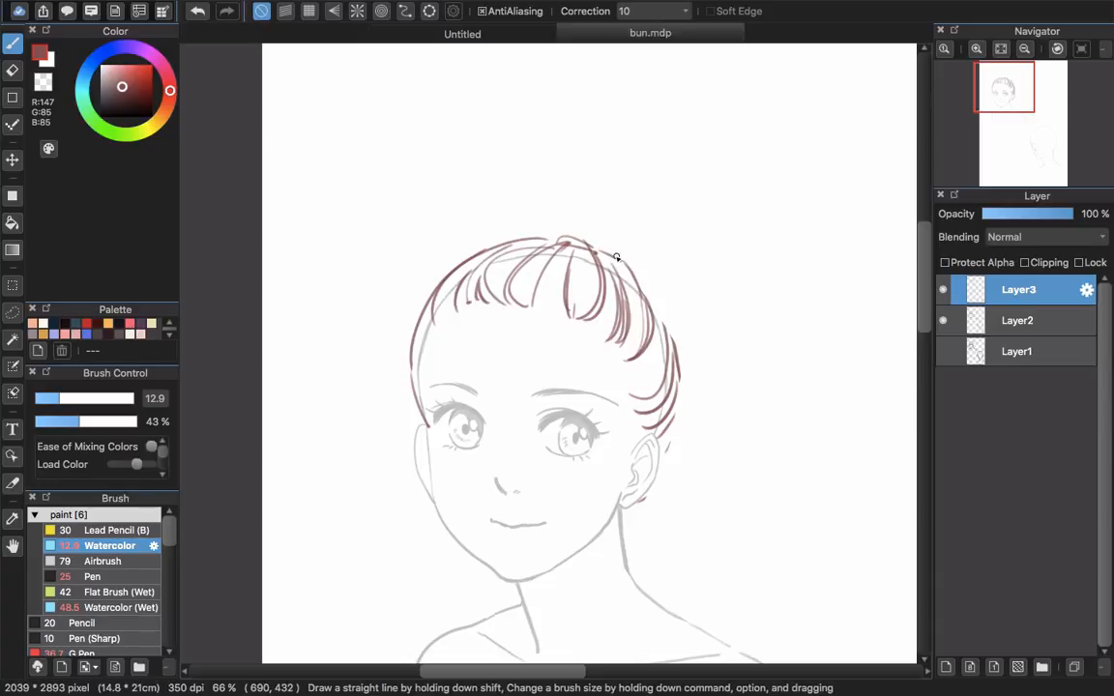
{"action": "mouse_move", "coordinate": [563, 236]}
{"action": "left_mouse_down"}
{"action": "mouse_move", "coordinate": [613, 251]}
{"action": "mouse_move", "coordinate": [676, 312]}
{"action": "mouse_move", "coordinate": [689, 344]}
{"action": "mouse_move", "coordinate": [684, 399]}
{"action": "left_mouse_up"}
{"action": "mouse_move", "coordinate": [671, 312]}
{"action": "left_mouse_down"}
{"action": "mouse_move", "coordinate": [688, 399]}
{"action": "mouse_move", "coordinate": [692, 376]}
{"action": "mouse_move", "coordinate": [669, 481]}
{"action": "left_mouse_up"}
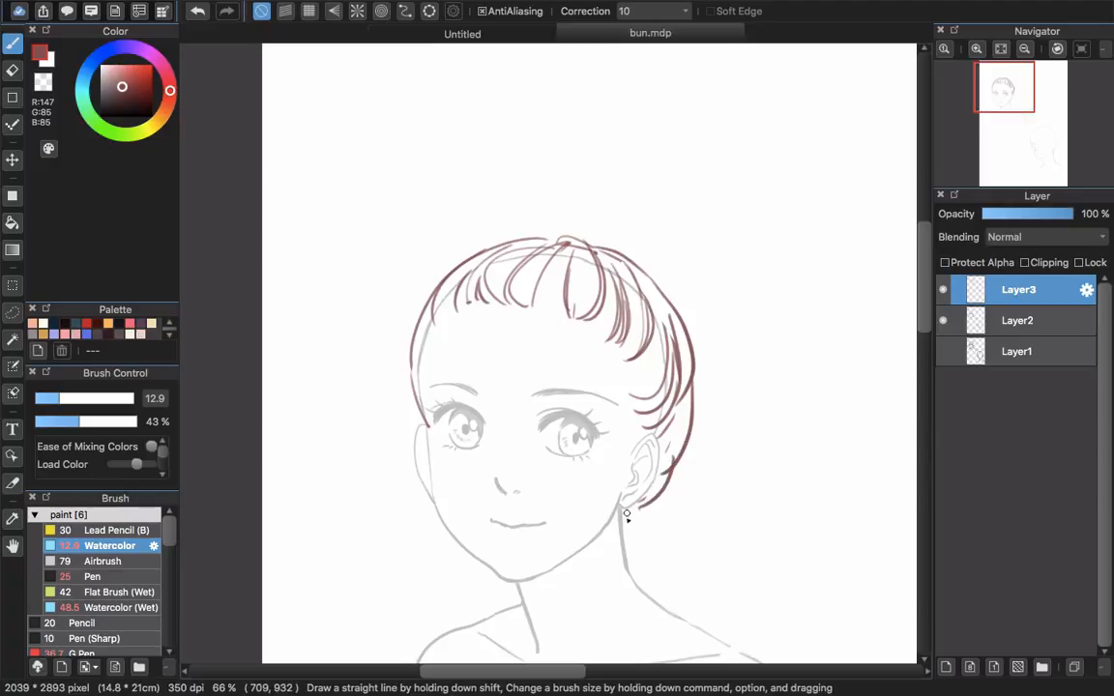
- Thicken the left hairline strands and draw the first fringe strands falling from the left and center hairline to the brows
{"action": "left_click_drag", "start_coordinate": [507, 433], "coordinate": [584, 464]}
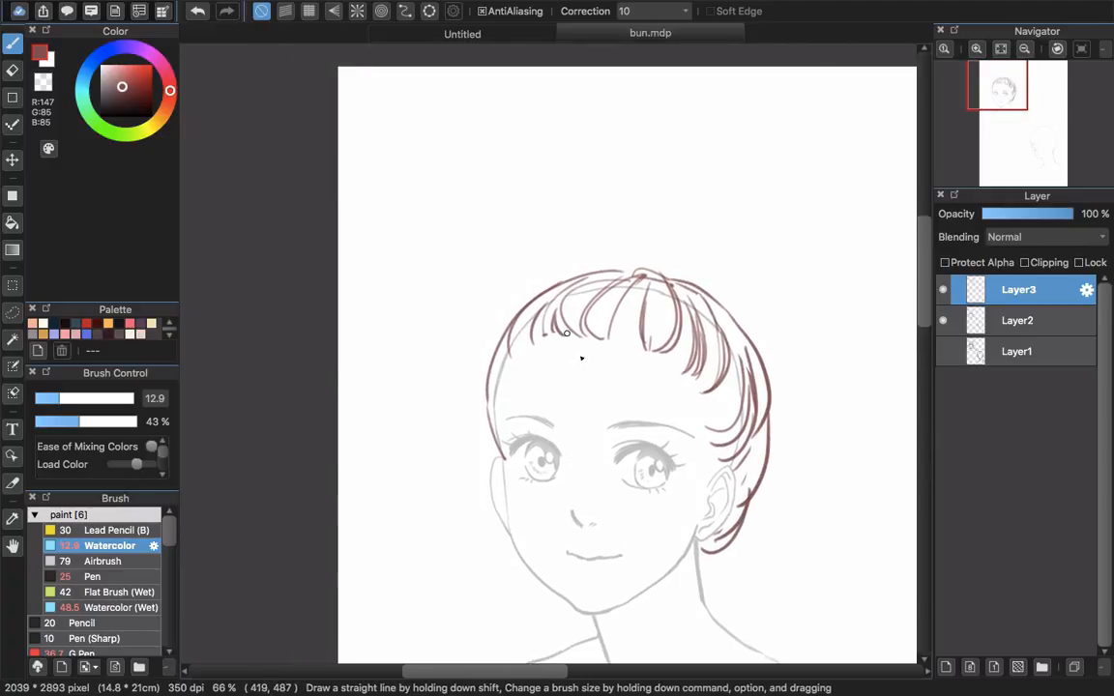
{"action": "left_click_drag", "start_coordinate": [572, 358], "coordinate": [526, 319]}
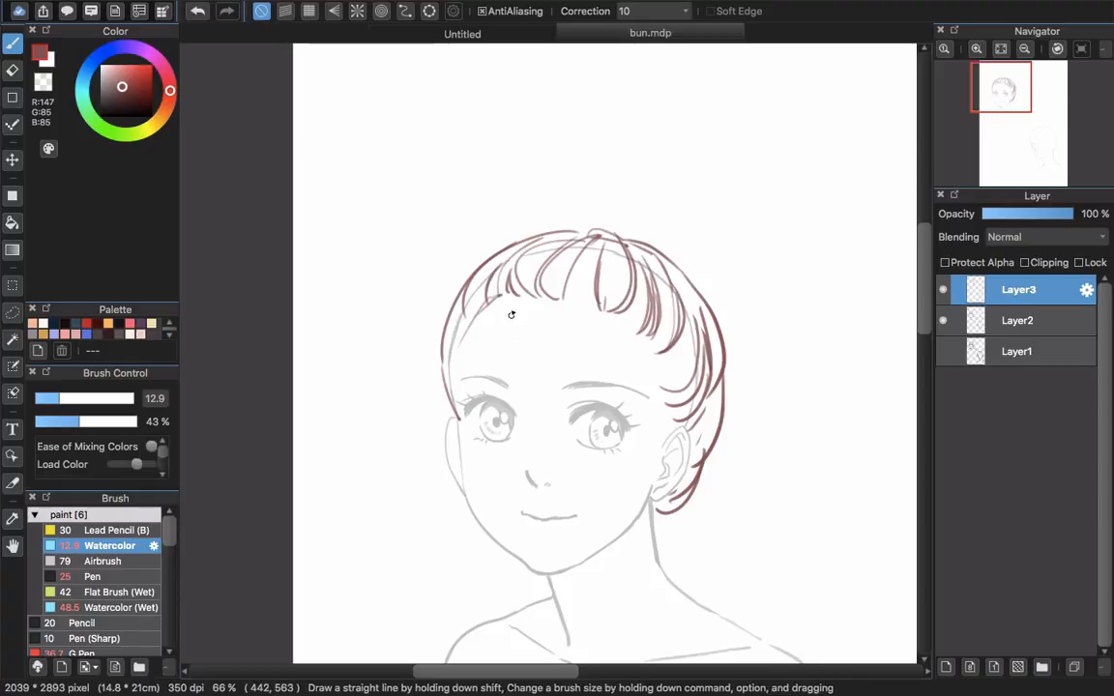
{"action": "left_click_drag", "start_coordinate": [511, 300], "coordinate": [517, 402]}
{"action": "mouse_move", "coordinate": [509, 313]}
{"action": "left_mouse_down"}
{"action": "mouse_move", "coordinate": [516, 400]}
{"action": "mouse_move", "coordinate": [532, 411]}
{"action": "left_mouse_up"}
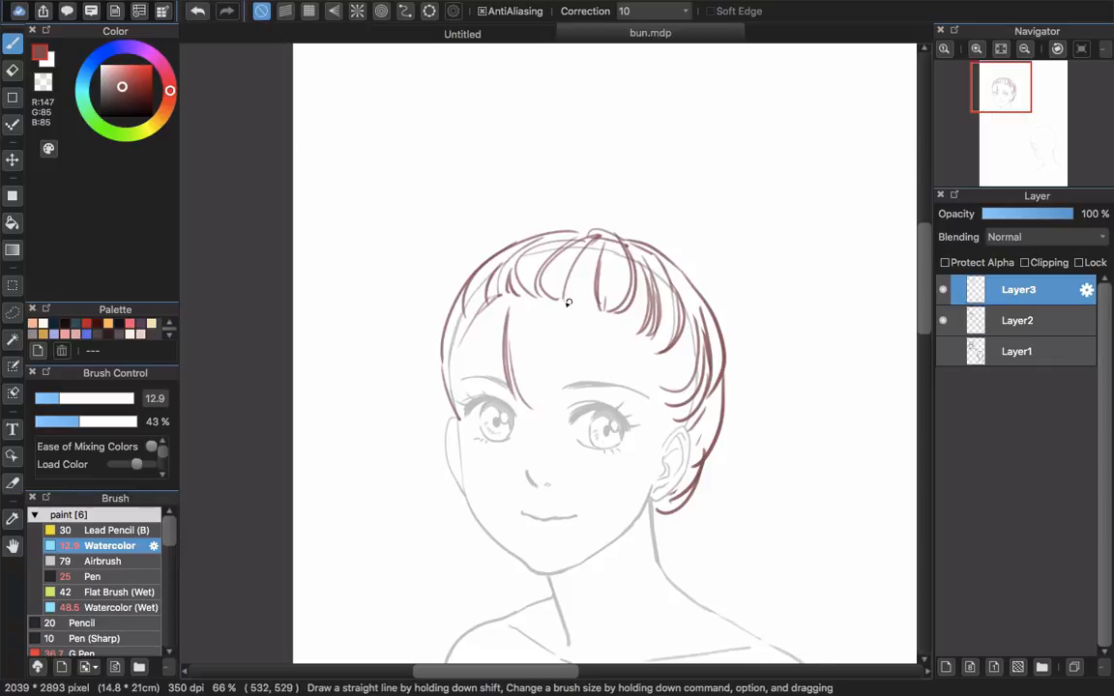
{"action": "left_click_drag", "start_coordinate": [571, 302], "coordinate": [582, 422]}
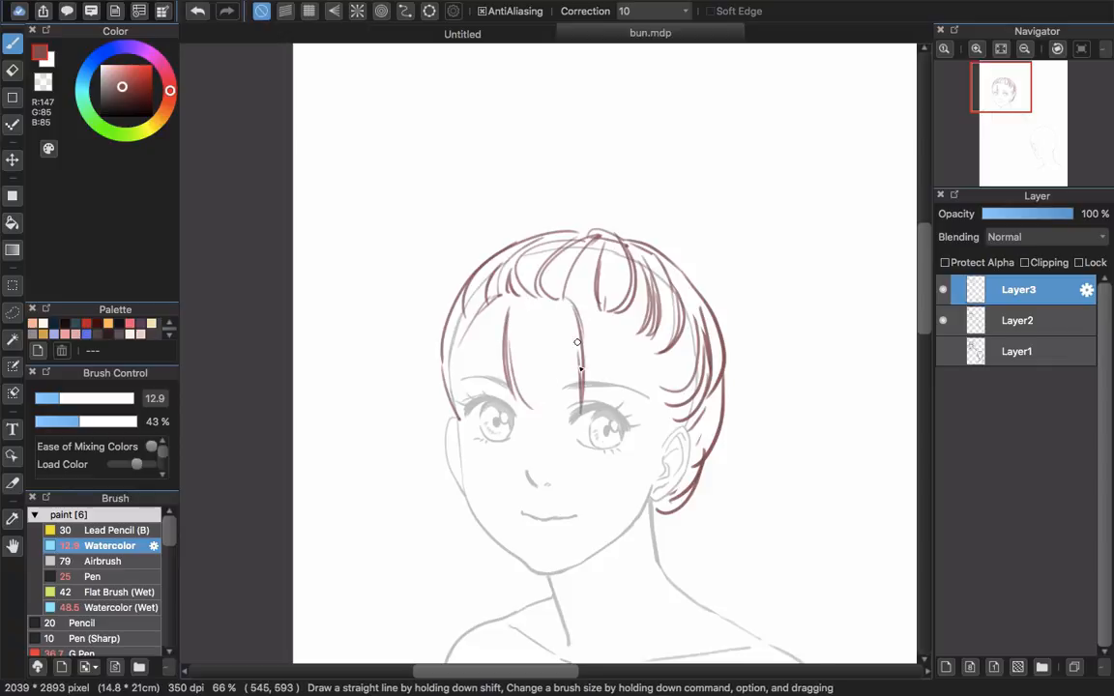
{"action": "left_click_drag", "start_coordinate": [577, 336], "coordinate": [562, 423]}
{"action": "key", "text": "super+z"}
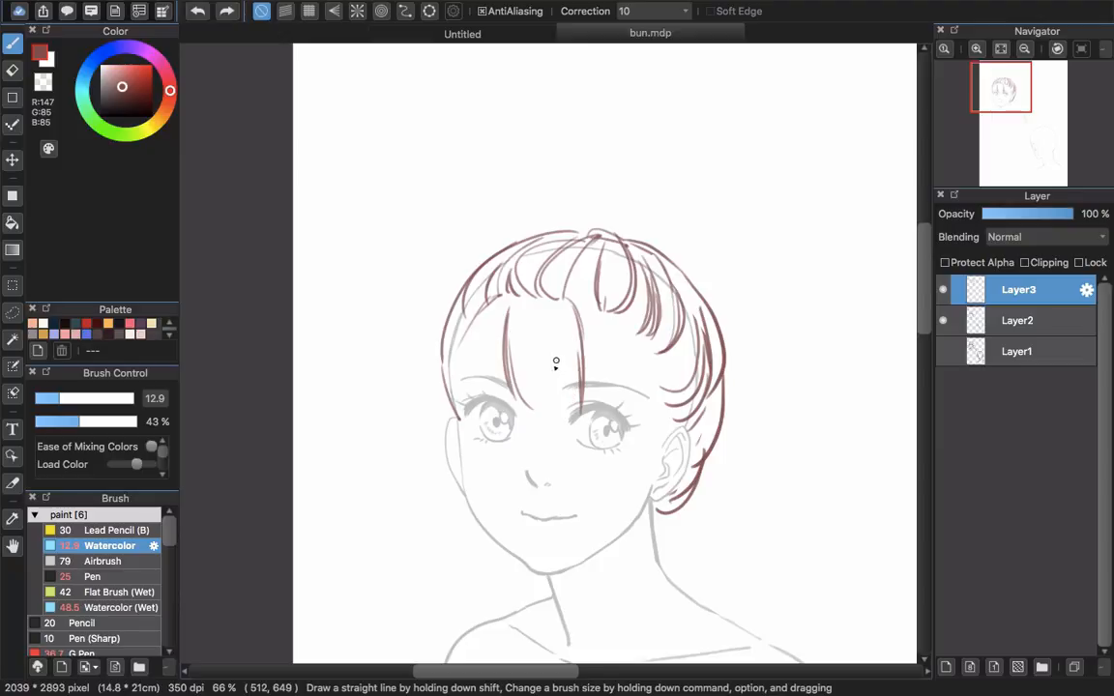
{"action": "key", "text": "super+shift+z"}
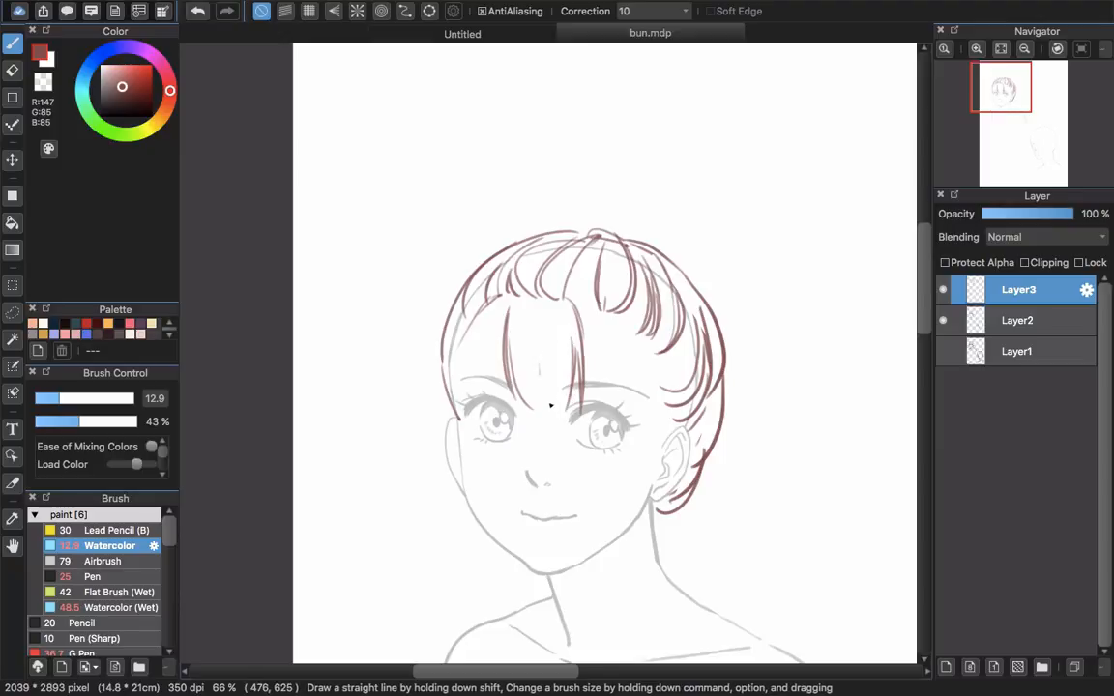
- Fill the middle of the fringe with tapering strands and extend it toward the right eyebrow
{"action": "left_click_drag", "start_coordinate": [550, 405], "coordinate": [560, 410]}
{"action": "left_click_drag", "start_coordinate": [539, 328], "coordinate": [563, 411]}
{"action": "left_click_drag", "start_coordinate": [552, 370], "coordinate": [562, 410]}
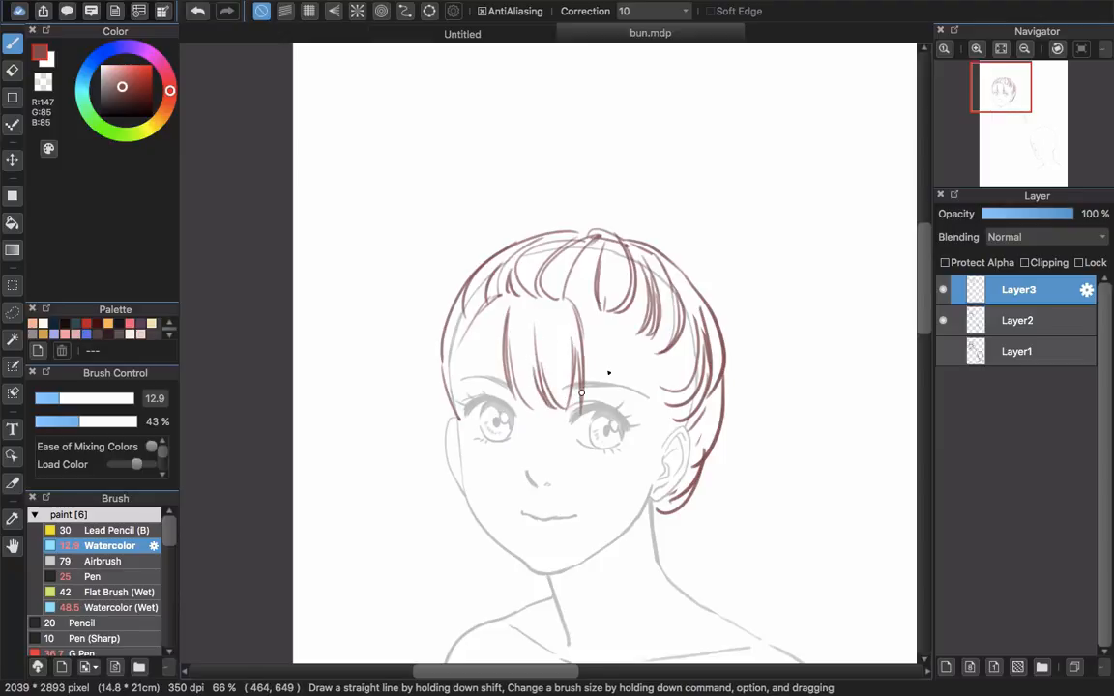
{"action": "mouse_move", "coordinate": [587, 300]}
{"action": "left_mouse_down"}
{"action": "mouse_move", "coordinate": [631, 385]}
{"action": "mouse_move", "coordinate": [614, 408]}
{"action": "left_mouse_up"}
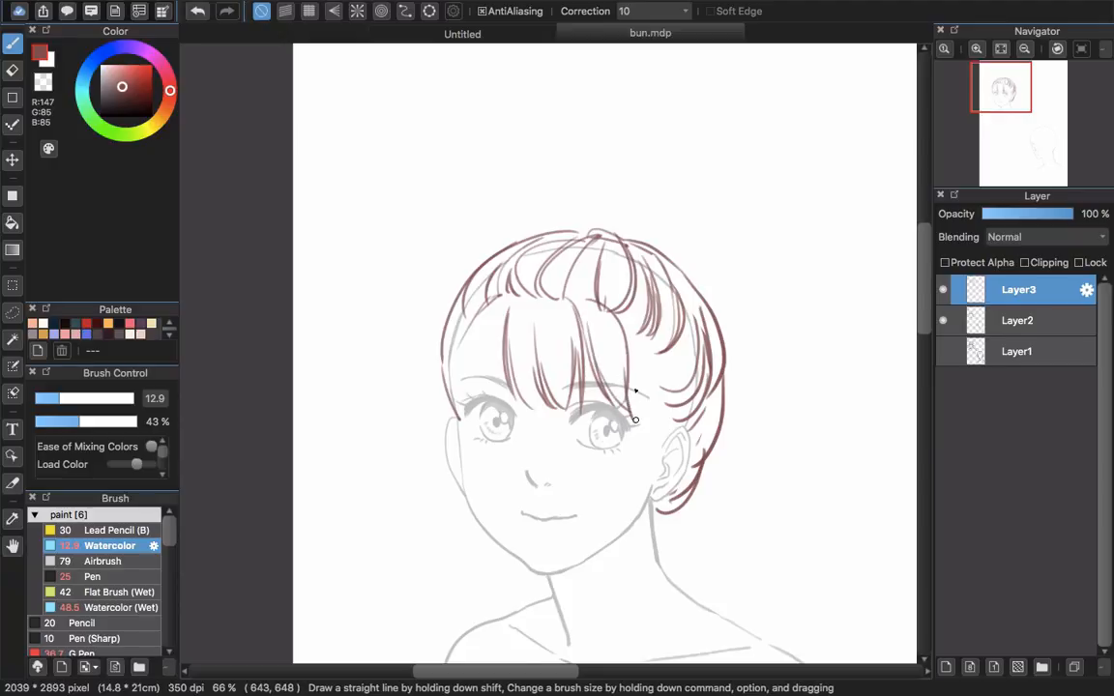
- Draw the right edge of the fringe and a long lock hanging in front of the right ear past the jaw
{"action": "mouse_move", "coordinate": [624, 318]}
{"action": "left_mouse_down"}
{"action": "mouse_move", "coordinate": [650, 379]}
{"action": "mouse_move", "coordinate": [654, 451]}
{"action": "left_mouse_up"}
{"action": "left_click_drag", "start_coordinate": [622, 345], "coordinate": [654, 451]}
{"action": "mouse_move", "coordinate": [649, 378]}
{"action": "left_mouse_down"}
{"action": "mouse_move", "coordinate": [640, 548]}
{"action": "mouse_move", "coordinate": [668, 478]}
{"action": "mouse_move", "coordinate": [638, 559]}
{"action": "left_mouse_up"}
- Fill in the left end of the fringe and draw a long lock down the left side of the face to the jaw
{"action": "mouse_move", "coordinate": [471, 326]}
{"action": "left_mouse_down"}
{"action": "mouse_move", "coordinate": [477, 398]}
{"action": "mouse_move", "coordinate": [497, 402]}
{"action": "left_mouse_up"}
{"action": "left_click_drag", "start_coordinate": [501, 338], "coordinate": [507, 404]}
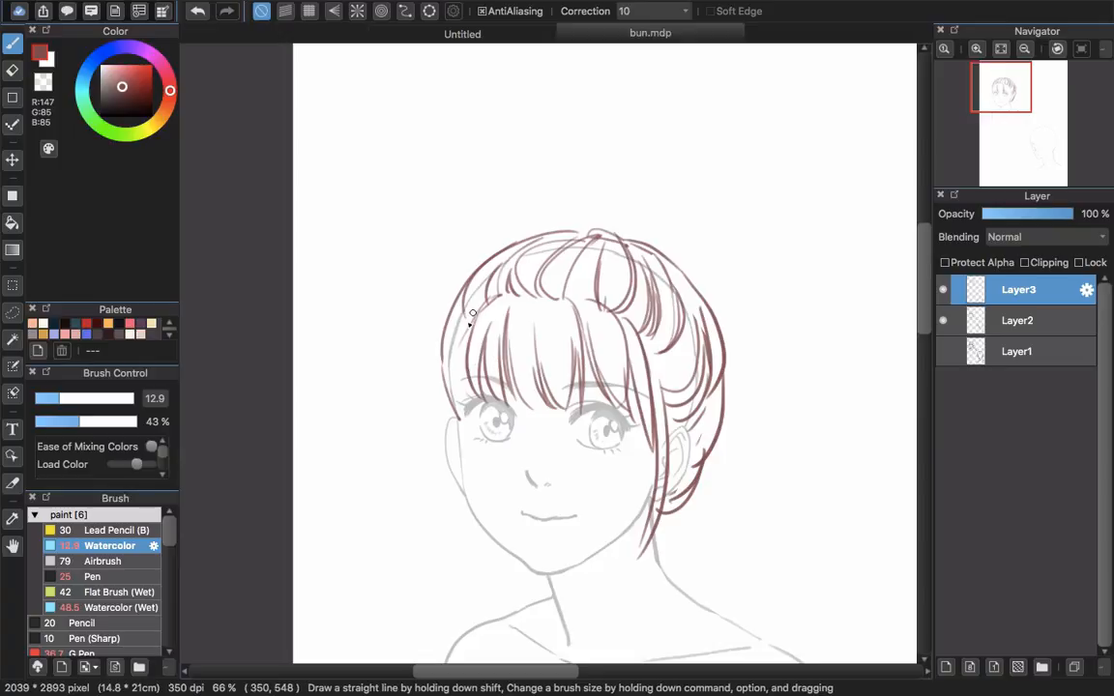
{"action": "mouse_move", "coordinate": [472, 314]}
{"action": "left_mouse_down"}
{"action": "mouse_move", "coordinate": [453, 408]}
{"action": "mouse_move", "coordinate": [453, 521]}
{"action": "mouse_move", "coordinate": [449, 490]}
{"action": "mouse_move", "coordinate": [453, 451]}
{"action": "mouse_move", "coordinate": [477, 548]}
{"action": "left_mouse_up"}
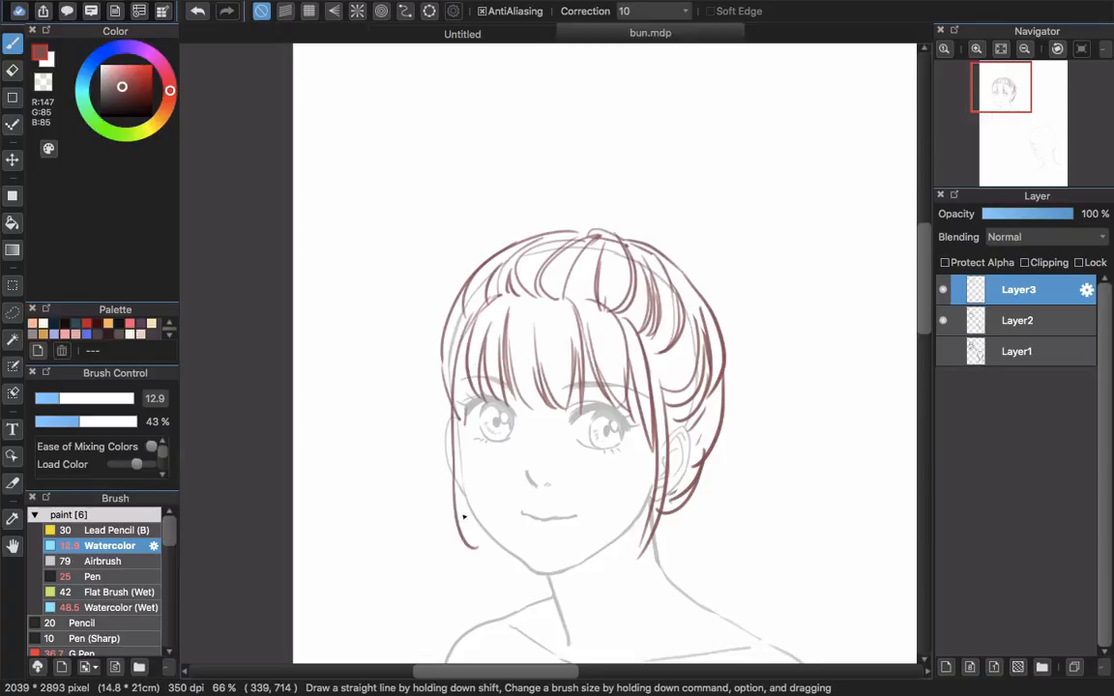
{"action": "left_click_drag", "start_coordinate": [459, 431], "coordinate": [486, 568]}
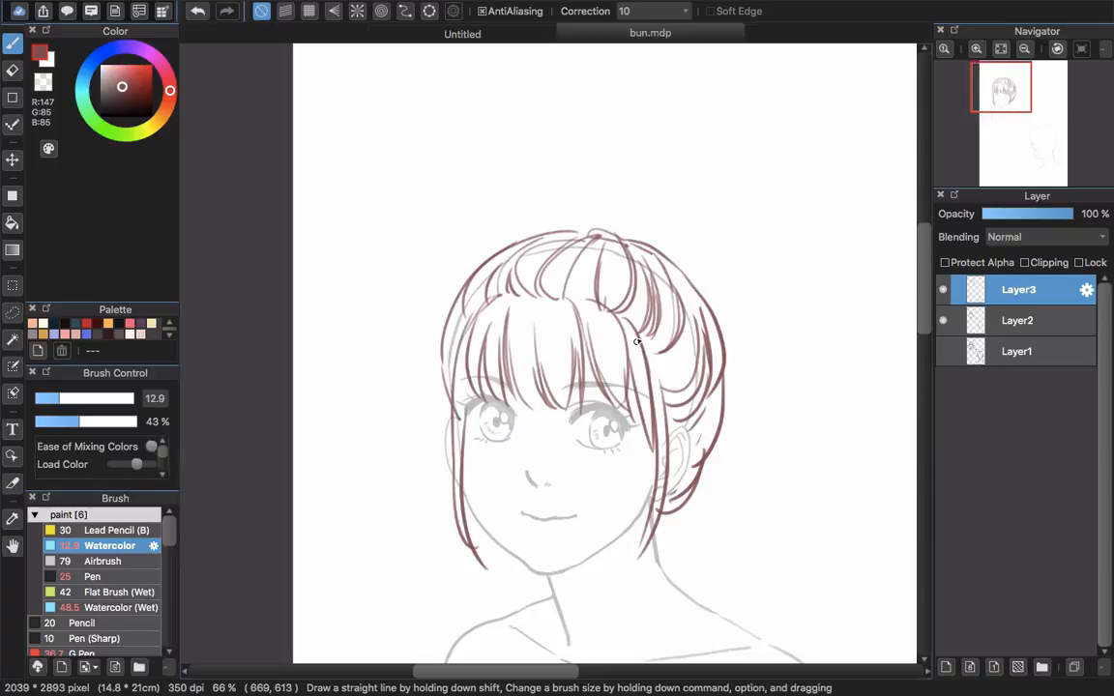
- Draw a large dome-shaped bun outline rising above the tie and curving down to the right side of the head
{"action": "scroll", "coordinate": [633, 314], "scroll_direction": "down", "scroll_amount": 1}
{"action": "scroll", "coordinate": [605, 235], "scroll_direction": "up", "scroll_amount": 3}
{"action": "scroll", "coordinate": [615, 242], "scroll_direction": "down", "scroll_amount": 1}
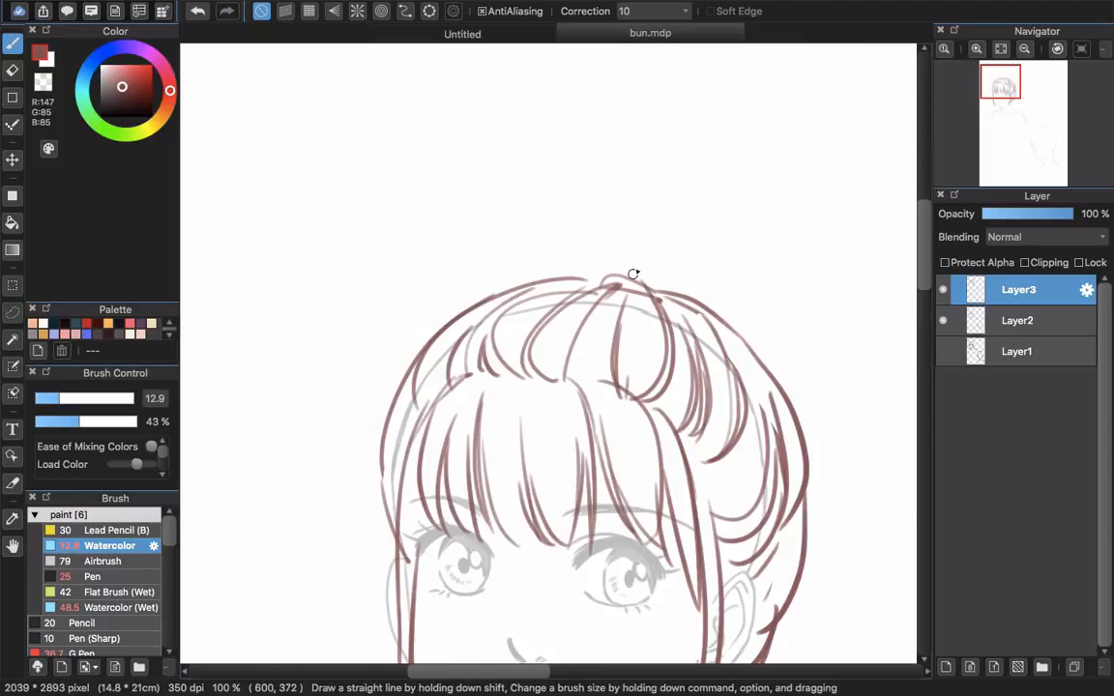
{"action": "scroll", "coordinate": [634, 277], "scroll_direction": "down", "scroll_amount": 1}
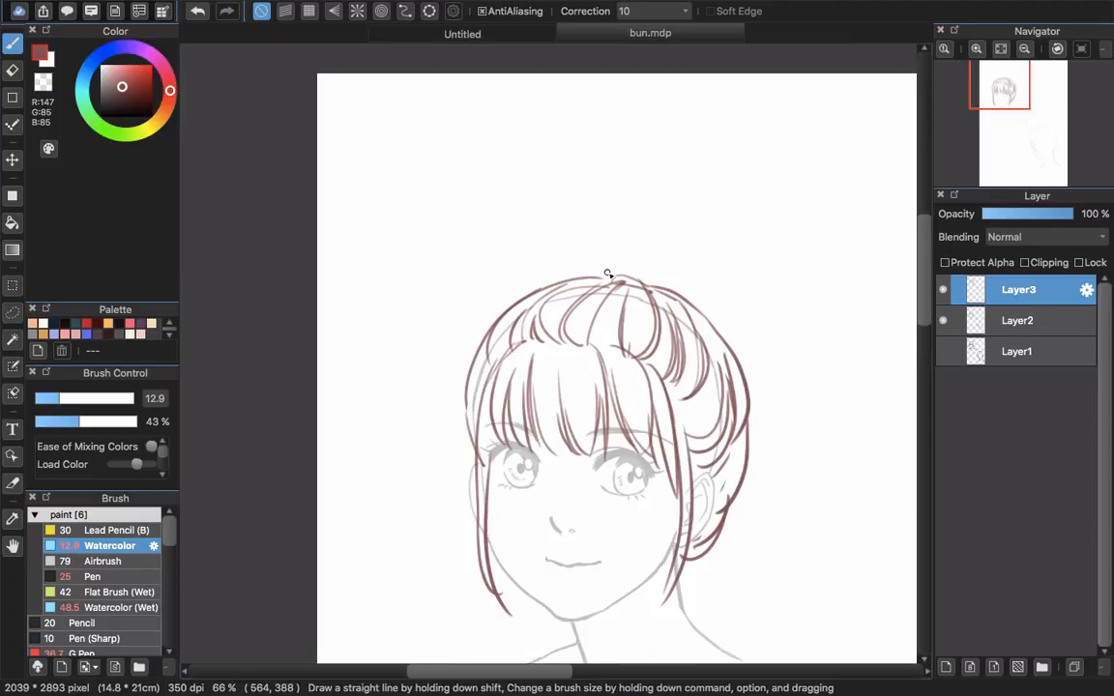
{"action": "mouse_move", "coordinate": [578, 261]}
{"action": "left_mouse_down"}
{"action": "mouse_move", "coordinate": [600, 228]}
{"action": "mouse_move", "coordinate": [681, 230]}
{"action": "mouse_move", "coordinate": [737, 291]}
{"action": "mouse_move", "coordinate": [741, 351]}
{"action": "left_mouse_up"}
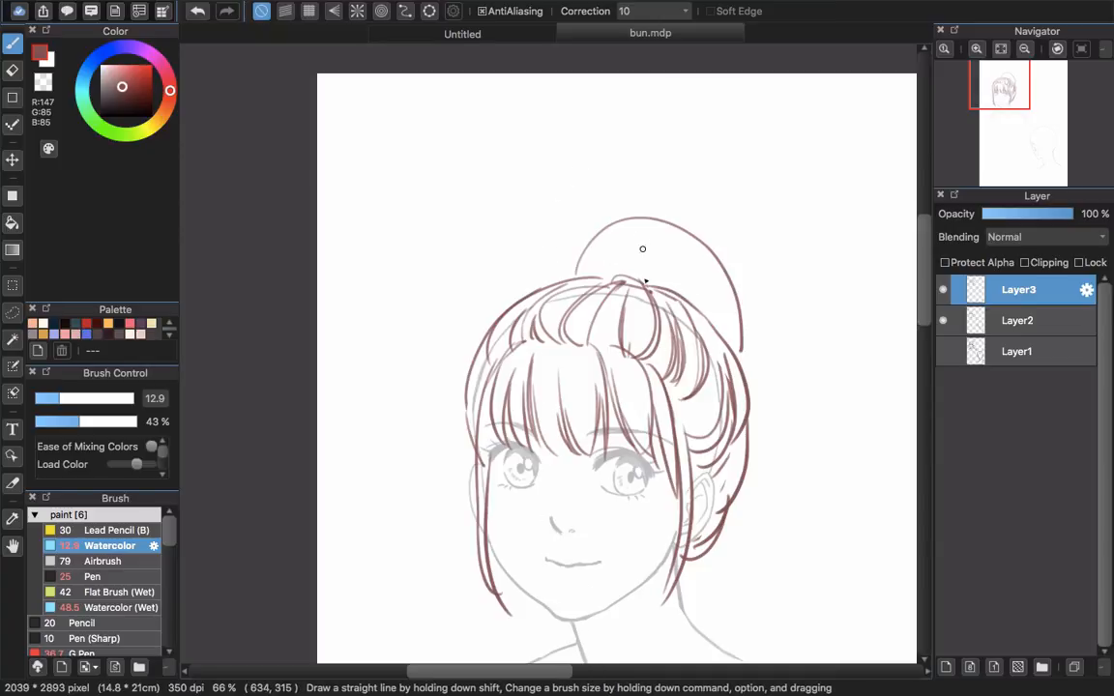
- Try a small loop inside the bun's lower right edge, and undo it
{"action": "scroll", "coordinate": [574, 335], "scroll_direction": "right", "scroll_amount": 3}
{"action": "scroll", "coordinate": [574, 336], "scroll_direction": "down", "scroll_amount": 1}
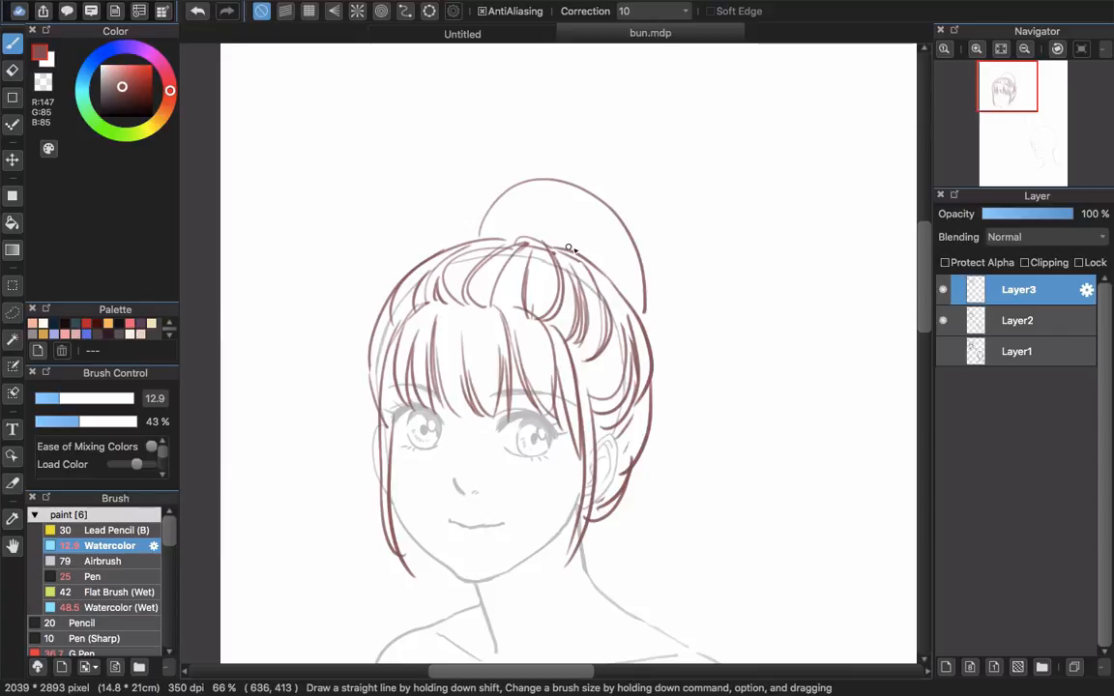
{"action": "left_click_drag", "start_coordinate": [595, 257], "coordinate": [623, 246]}
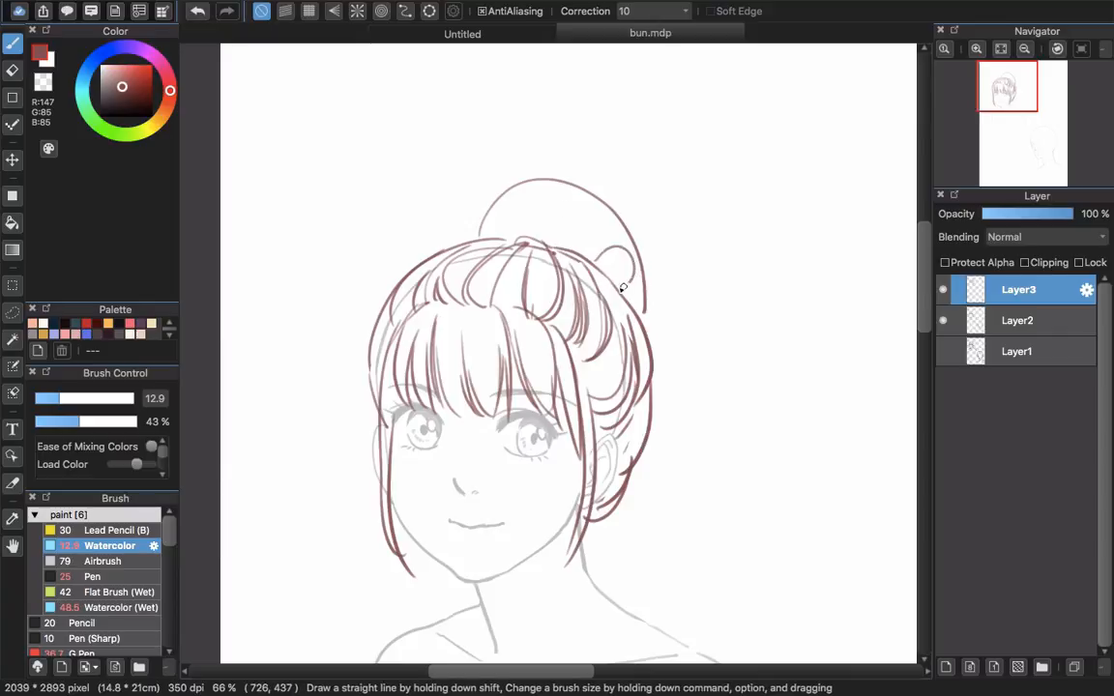
{"action": "key", "text": "super+z"}
- Sketch a separate bun diagram beside the head: a circle with an inner teardrop loop meeting it at the base
{"action": "scroll", "coordinate": [763, 199], "scroll_direction": "right", "scroll_amount": 5}
{"action": "scroll", "coordinate": [763, 199], "scroll_direction": "up", "scroll_amount": 1}
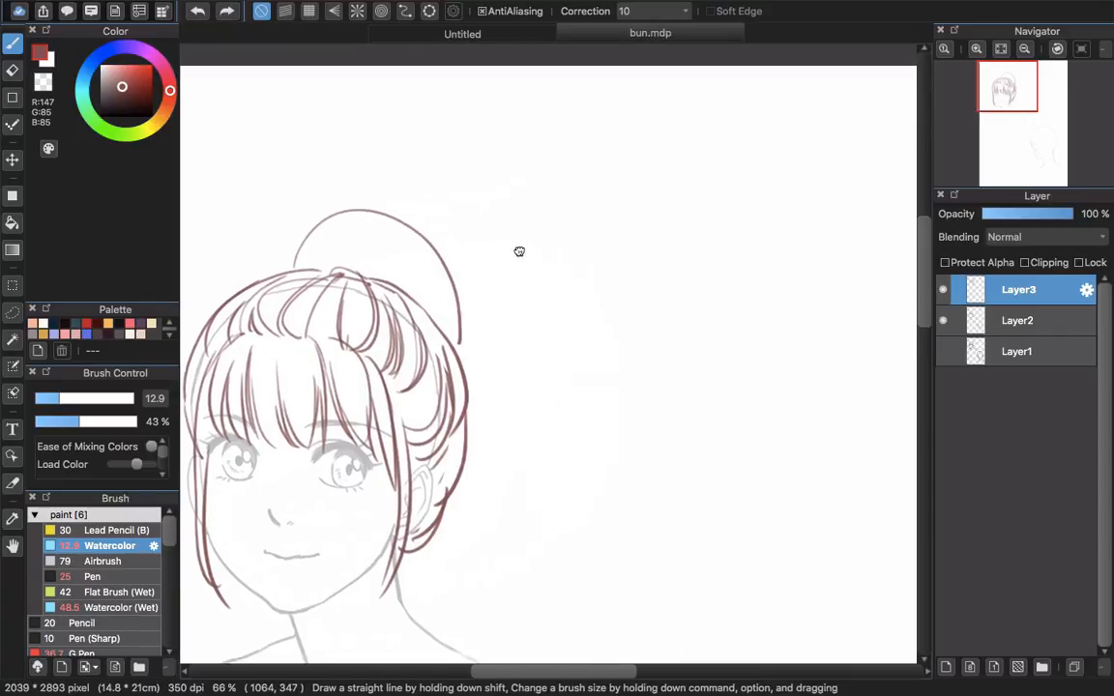
{"action": "mouse_move", "coordinate": [591, 330]}
{"action": "left_mouse_down"}
{"action": "mouse_move", "coordinate": [560, 310]}
{"action": "mouse_move", "coordinate": [597, 323]}
{"action": "mouse_move", "coordinate": [557, 287]}
{"action": "mouse_move", "coordinate": [608, 190]}
{"action": "mouse_move", "coordinate": [676, 235]}
{"action": "mouse_move", "coordinate": [660, 313]}
{"action": "mouse_move", "coordinate": [600, 332]}
{"action": "mouse_move", "coordinate": [600, 285]}
{"action": "left_mouse_up"}
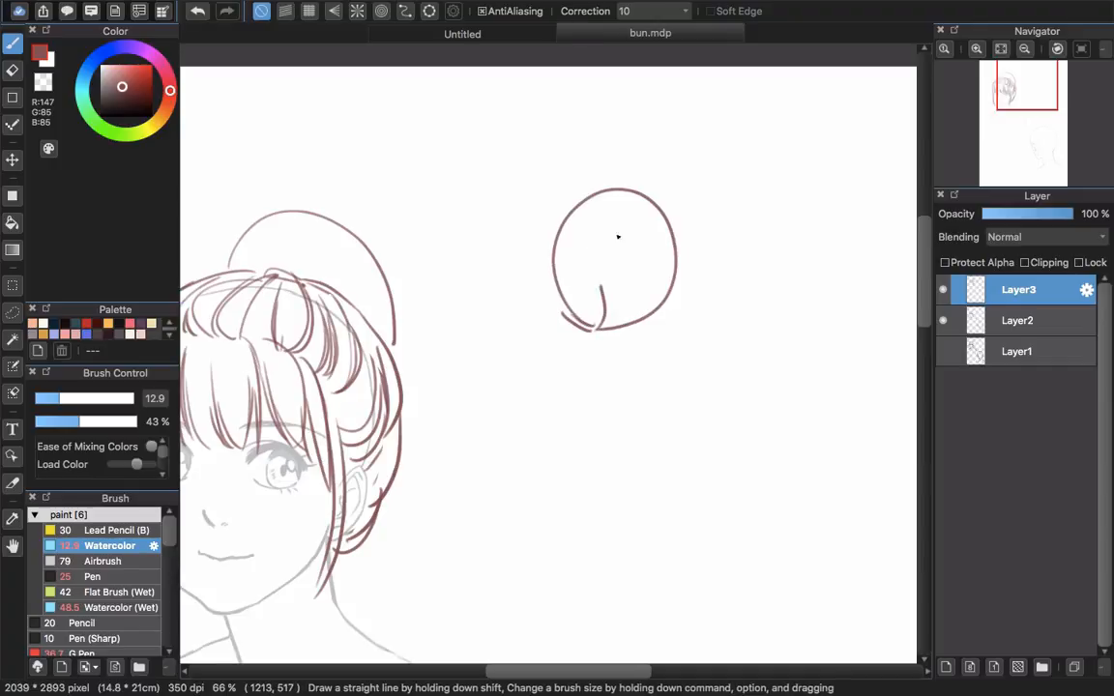
{"action": "mouse_move", "coordinate": [618, 236]}
{"action": "left_mouse_down"}
{"action": "mouse_move", "coordinate": [658, 289]}
{"action": "mouse_move", "coordinate": [592, 327]}
{"action": "left_mouse_up"}
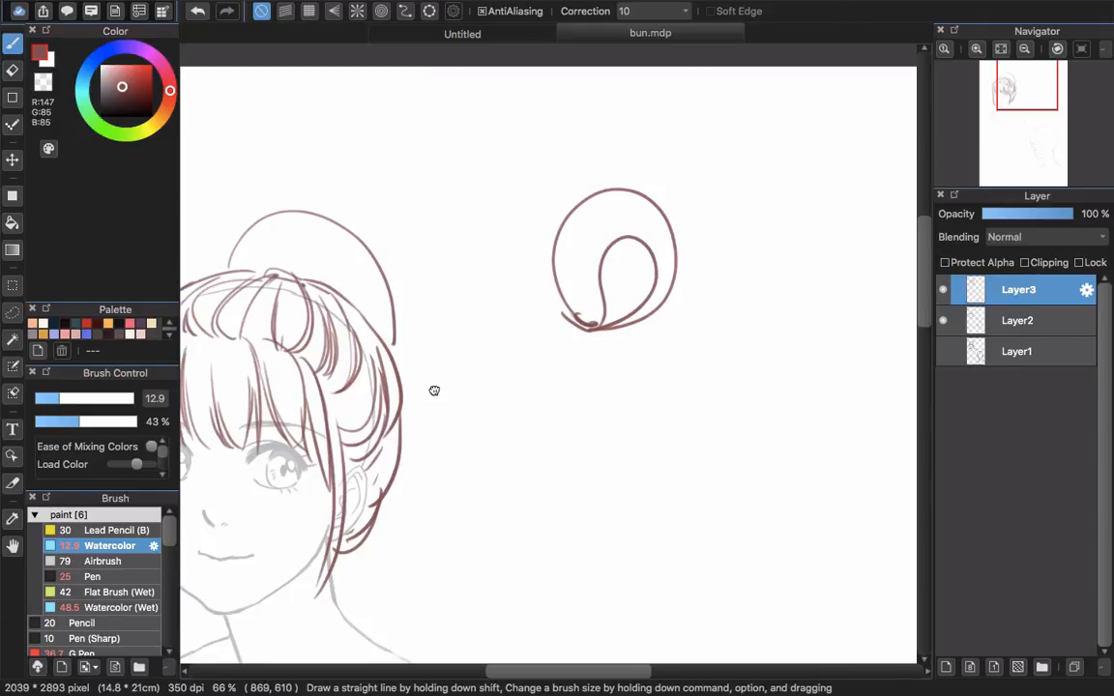
- Sketch a strand sweeping from the tie into curled loops along the bun's lower right edge
{"action": "left_click_drag", "start_coordinate": [434, 391], "coordinate": [542, 440]}
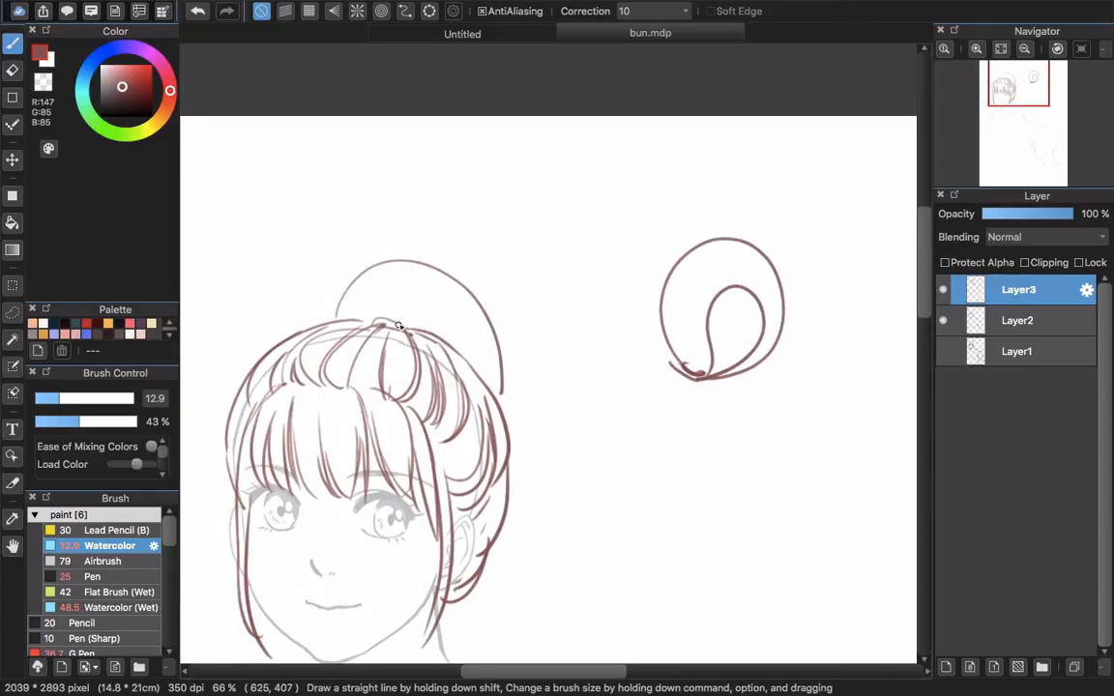
{"action": "mouse_move", "coordinate": [443, 333]}
{"action": "left_mouse_down"}
{"action": "mouse_move", "coordinate": [464, 301]}
{"action": "mouse_move", "coordinate": [487, 339]}
{"action": "mouse_move", "coordinate": [453, 354]}
{"action": "left_mouse_up"}
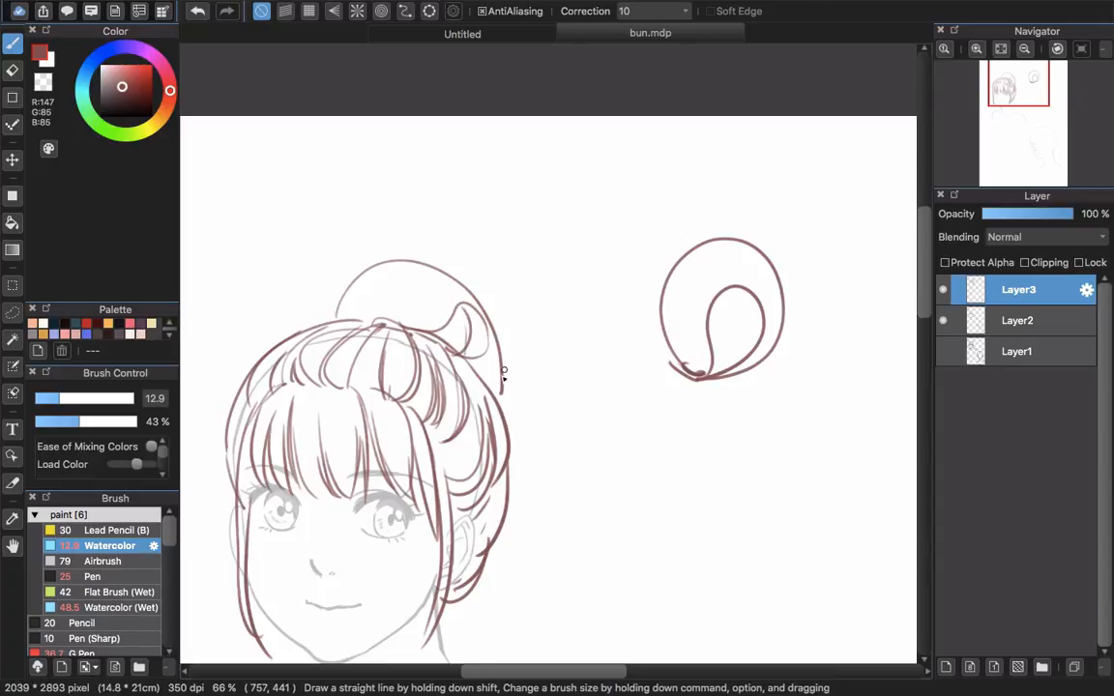
{"action": "mouse_move", "coordinate": [472, 371]}
{"action": "left_mouse_down"}
{"action": "mouse_move", "coordinate": [502, 375]}
{"action": "mouse_move", "coordinate": [495, 332]}
{"action": "mouse_move", "coordinate": [479, 369]}
{"action": "left_mouse_up"}
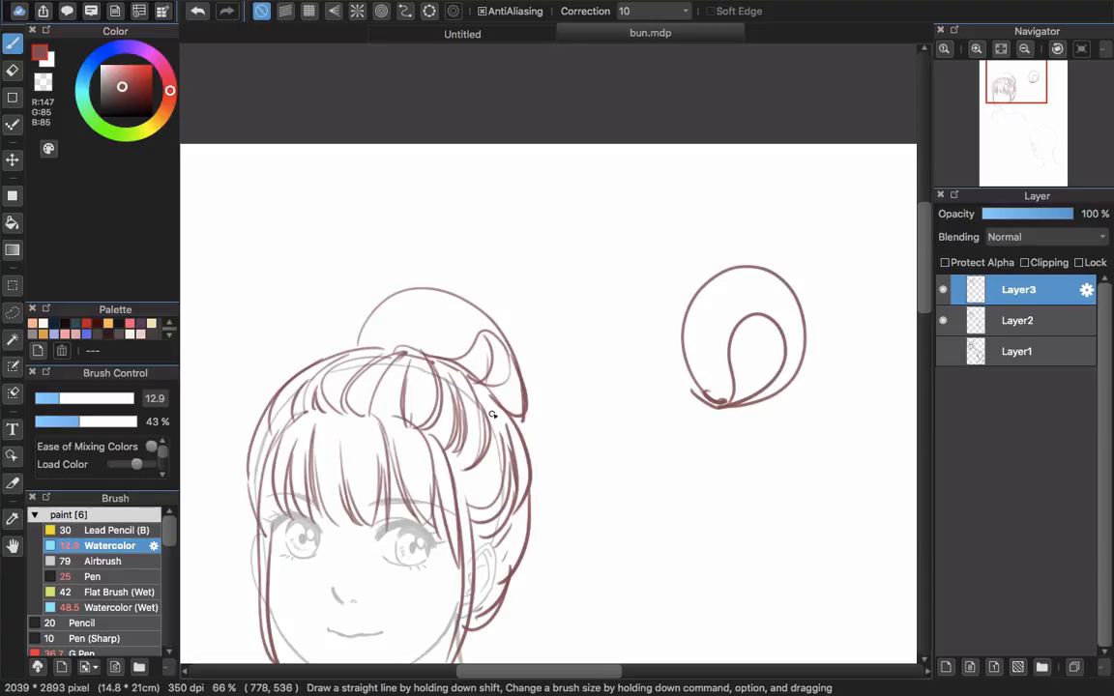
- Erase the curled loops and the lower right part of the bun outline, enlarging the eraser to 87
{"action": "key", "text": "e"}
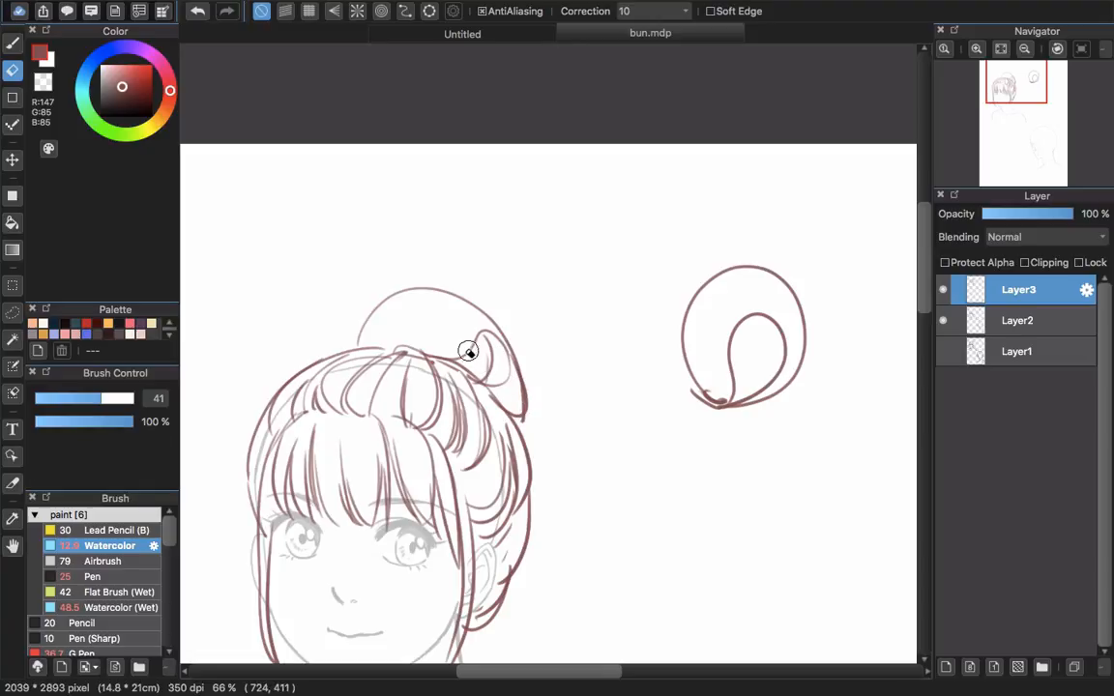
{"action": "mouse_move", "coordinate": [473, 353]}
{"action": "left_mouse_down"}
{"action": "mouse_move", "coordinate": [510, 373]}
{"action": "mouse_move", "coordinate": [547, 352]}
{"action": "left_mouse_up"}
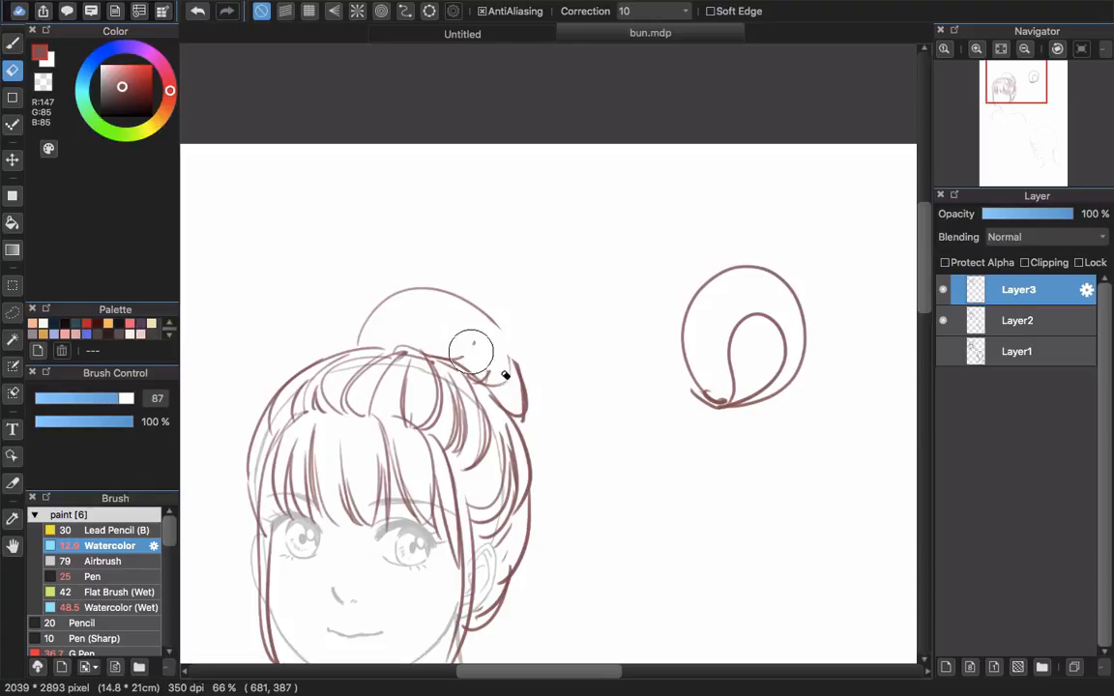
{"action": "left_click_drag", "start_coordinate": [472, 348], "coordinate": [535, 411]}
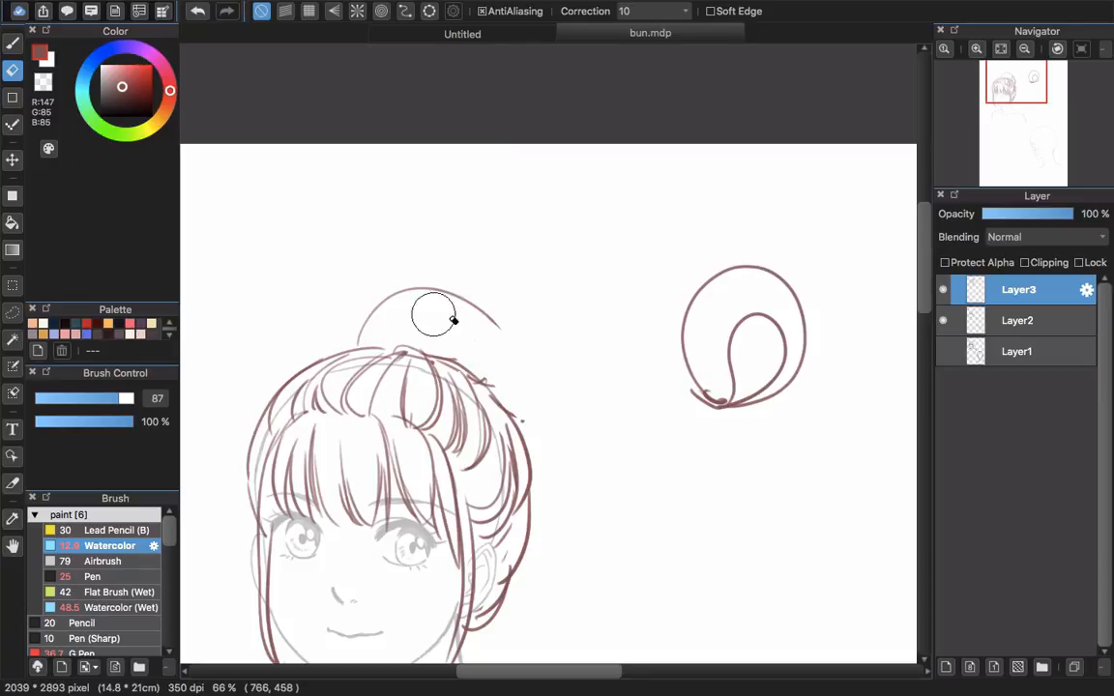
- Sketch overlapping strand loops along the bun's lower right edge, extend the bun outline to meet them, and erase the lines crossing behind
{"action": "key", "text": "b"}
{"action": "mouse_move", "coordinate": [459, 357]}
{"action": "left_mouse_down"}
{"action": "mouse_move", "coordinate": [513, 368]}
{"action": "mouse_move", "coordinate": [529, 387]}
{"action": "left_mouse_up"}
{"action": "key", "text": "super+z"}
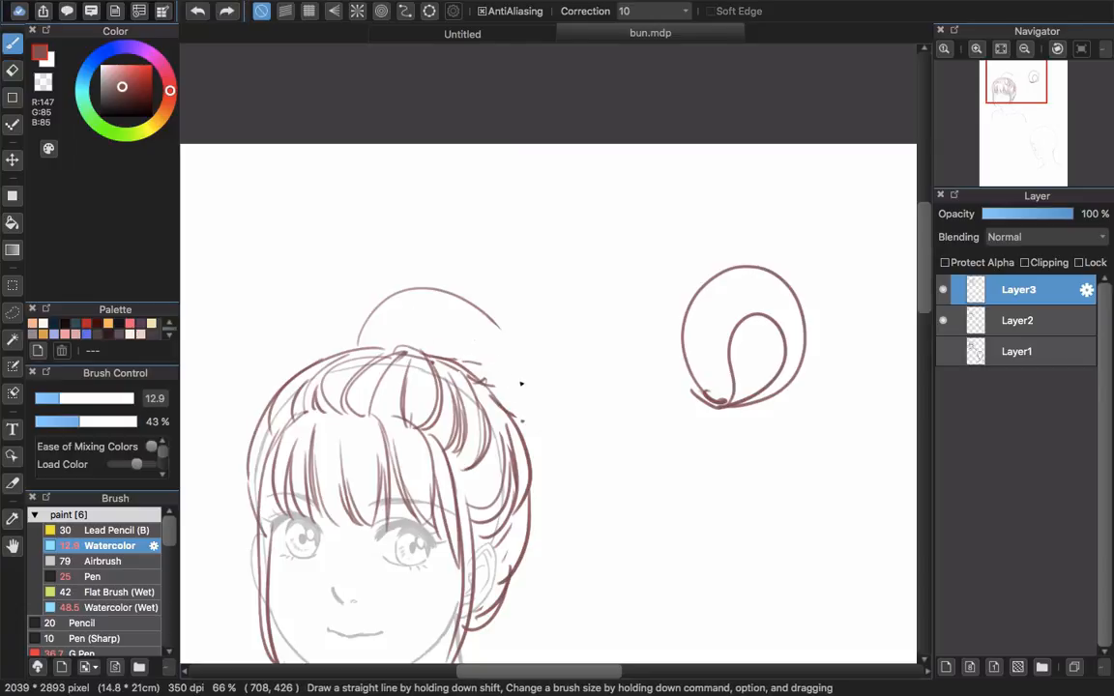
{"action": "mouse_move", "coordinate": [465, 367]}
{"action": "left_mouse_down"}
{"action": "mouse_move", "coordinate": [522, 382]}
{"action": "mouse_move", "coordinate": [496, 387]}
{"action": "left_mouse_up"}
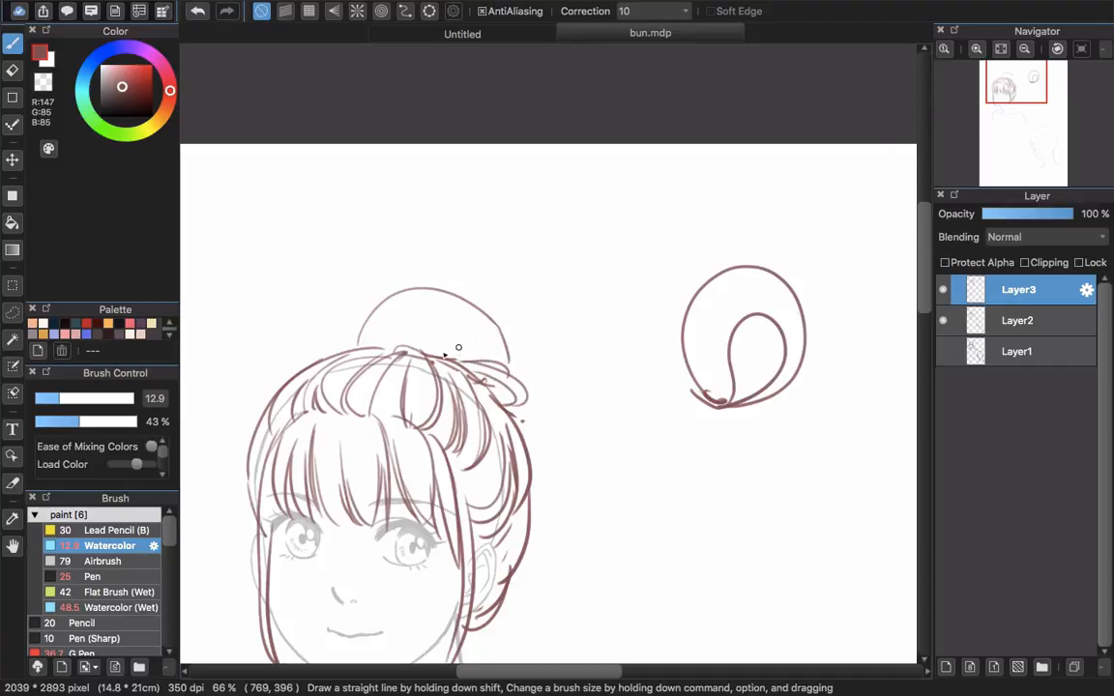
{"action": "left_click_drag", "start_coordinate": [497, 323], "coordinate": [513, 378]}
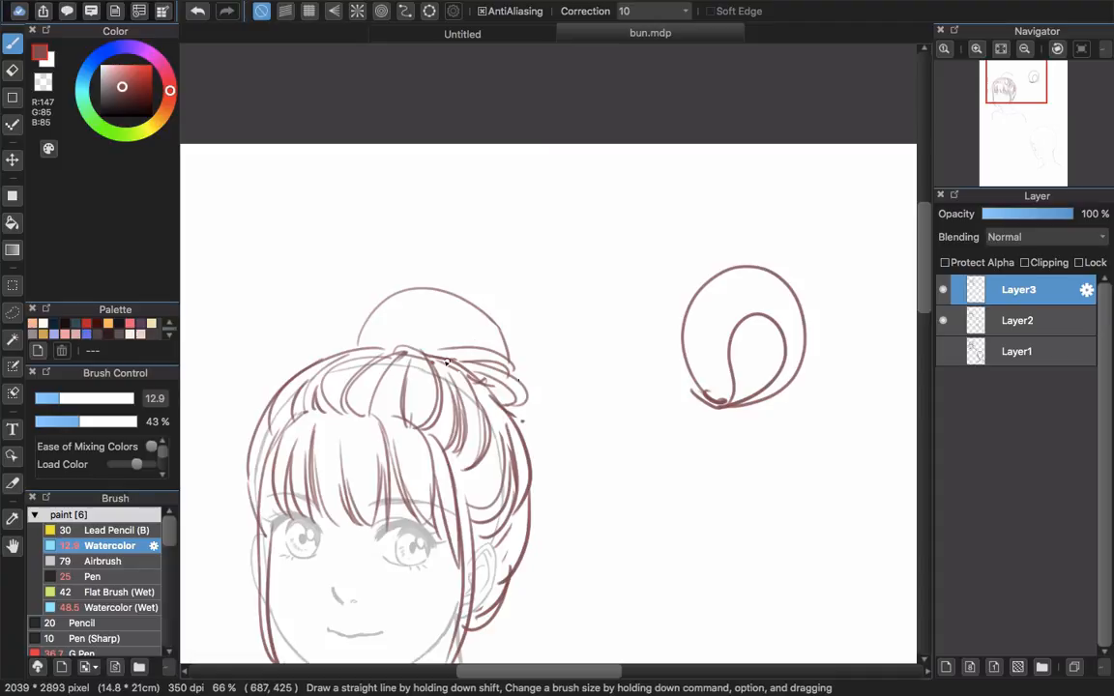
{"action": "key", "text": "e"}
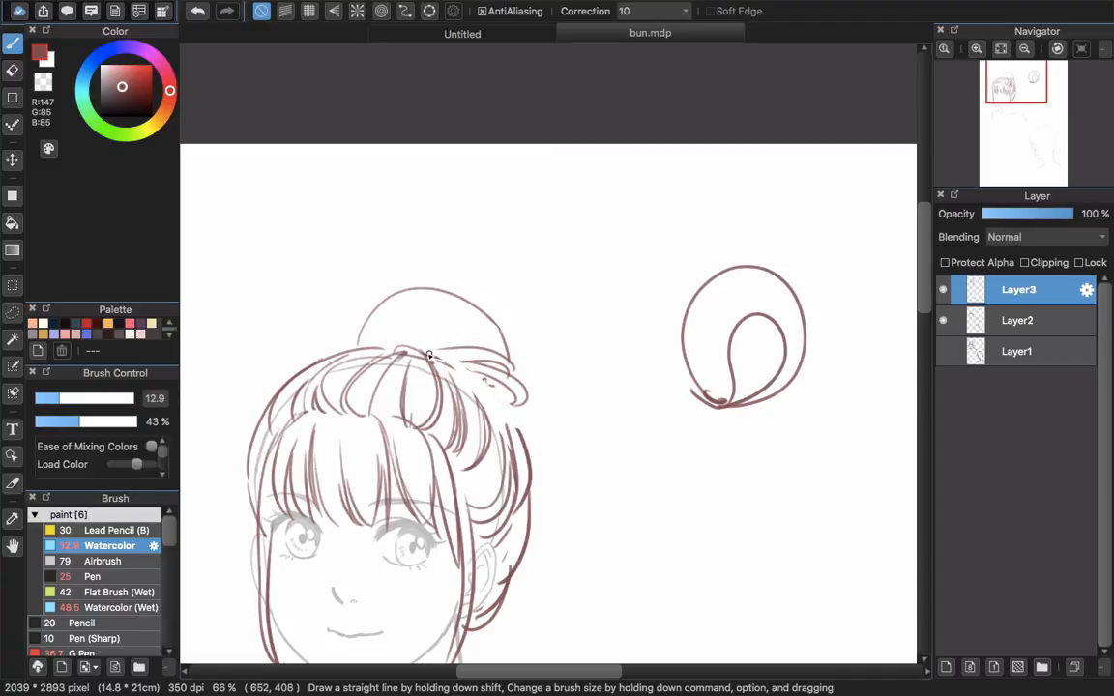
- Add another loop at the bun's lower right, strands fanning from the tie, and the left outline closing at the base
{"action": "key", "text": "b"}
{"action": "mouse_move", "coordinate": [474, 393]}
{"action": "left_mouse_down"}
{"action": "mouse_move", "coordinate": [519, 423]}
{"action": "mouse_move", "coordinate": [513, 405]}
{"action": "mouse_move", "coordinate": [504, 409]}
{"action": "left_mouse_up"}
{"action": "mouse_move", "coordinate": [443, 362]}
{"action": "left_mouse_down"}
{"action": "mouse_move", "coordinate": [474, 372]}
{"action": "mouse_move", "coordinate": [445, 301]}
{"action": "left_mouse_up"}
{"action": "mouse_move", "coordinate": [456, 363]}
{"action": "left_mouse_down"}
{"action": "mouse_move", "coordinate": [511, 322]}
{"action": "mouse_move", "coordinate": [543, 357]}
{"action": "left_mouse_up"}
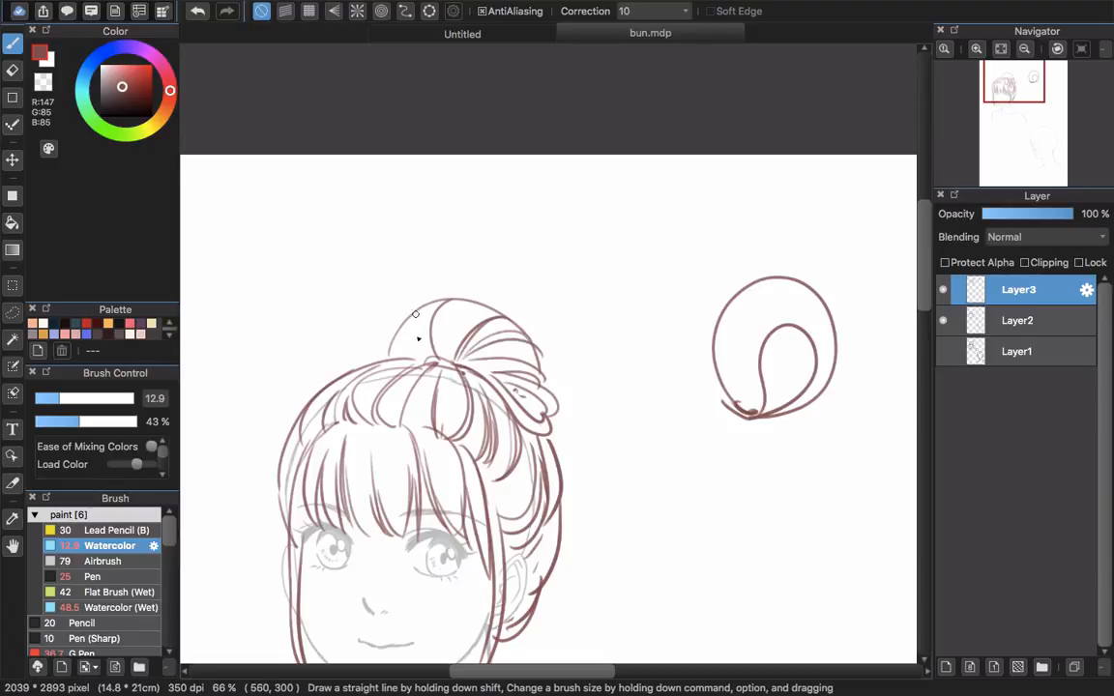
{"action": "left_click_drag", "start_coordinate": [415, 315], "coordinate": [429, 342]}
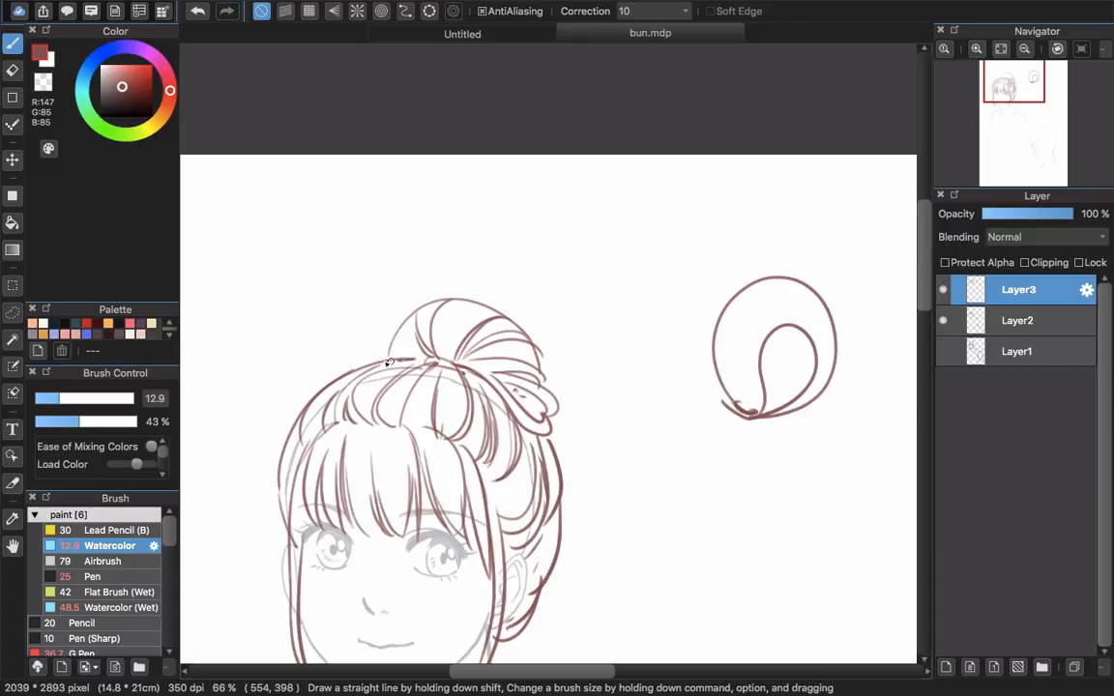
{"action": "mouse_move", "coordinate": [363, 418]}
{"action": "left_mouse_down"}
{"action": "mouse_move", "coordinate": [495, 306]}
{"action": "mouse_move", "coordinate": [515, 373]}
{"action": "left_mouse_up"}
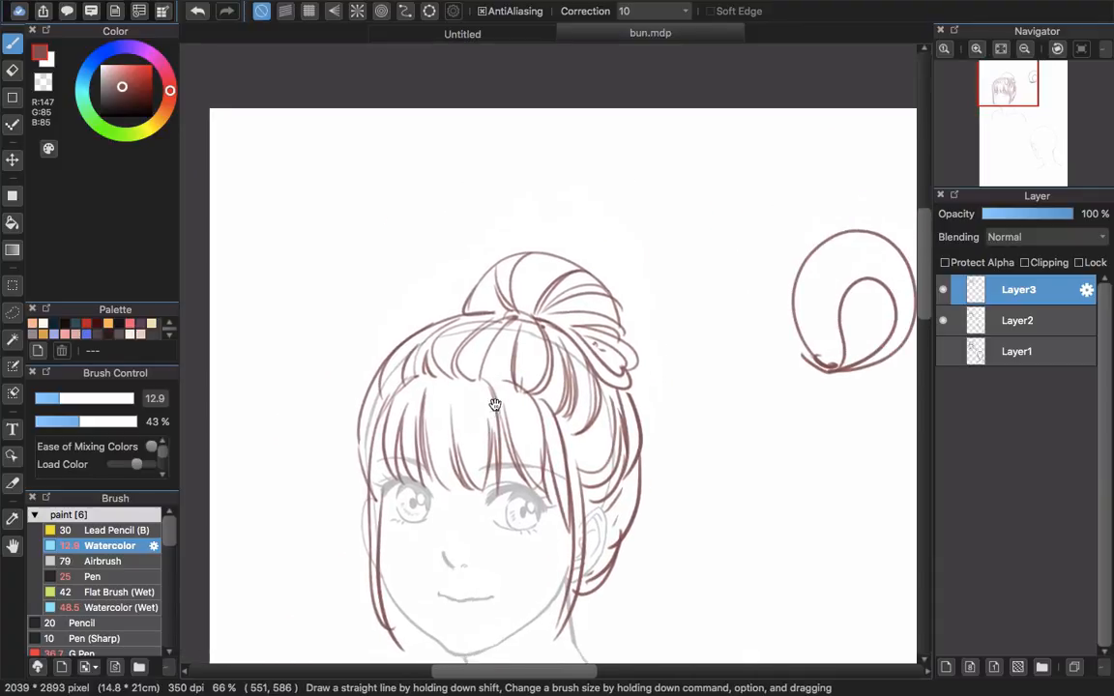
- Hide Layer2 to view the hair sketch without the face and body lines
{"action": "scroll", "coordinate": [539, 414], "scroll_direction": "down", "scroll_amount": 3}
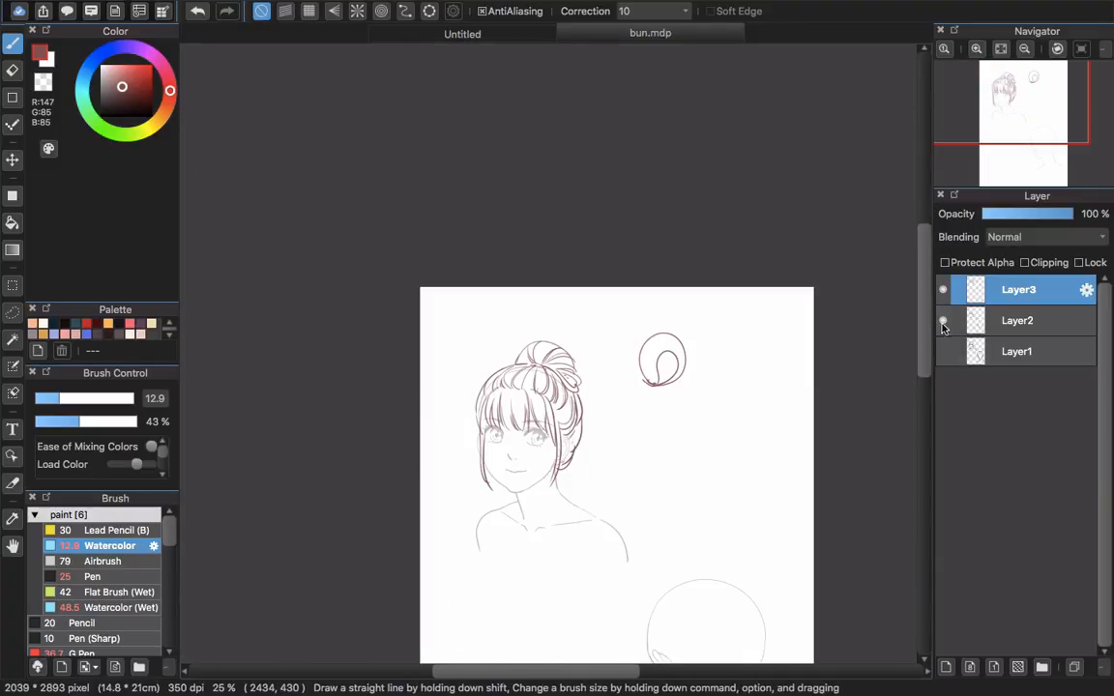
{"action": "left_click", "coordinate": [942, 320]}
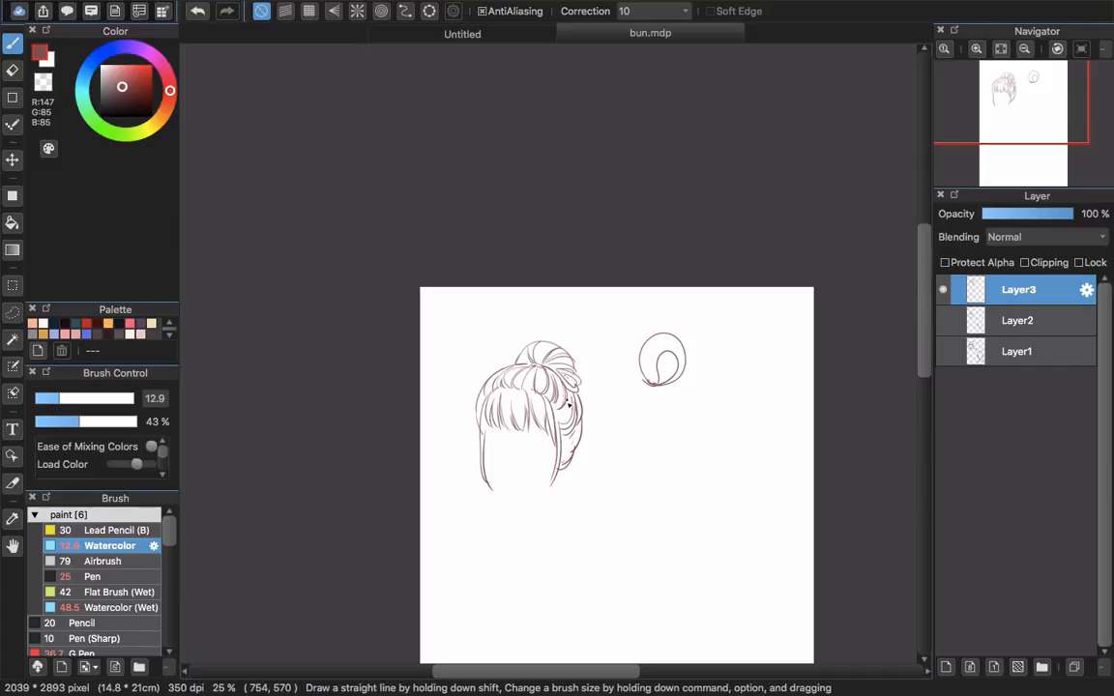
{"action": "scroll", "coordinate": [566, 390], "scroll_direction": "up", "scroll_amount": 2}
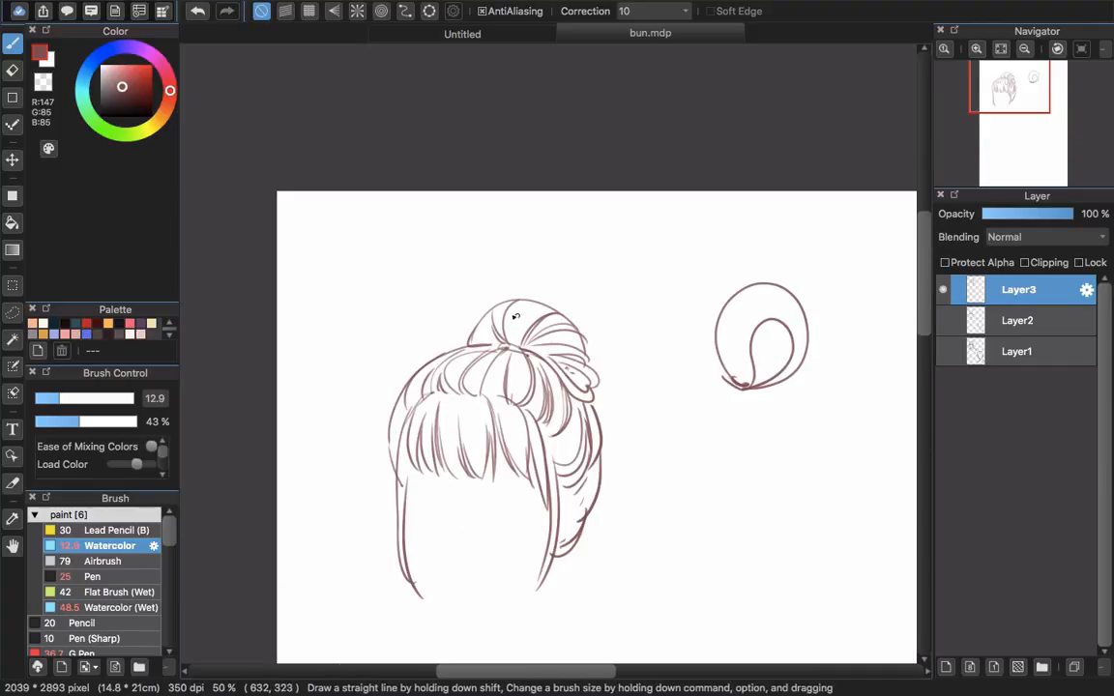
- Erase a small gap in the bun outline's upper left with the eraser at size 27
{"action": "scroll", "coordinate": [473, 288], "scroll_direction": "up", "scroll_amount": 2}
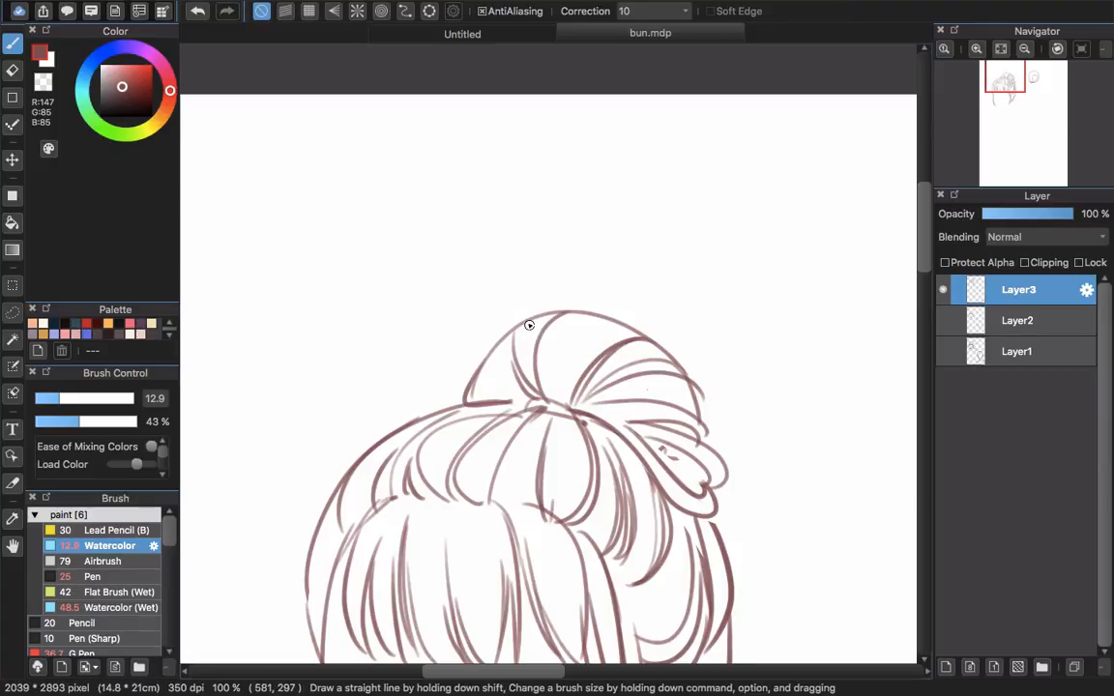
{"action": "key", "text": "e"}
{"action": "mouse_move", "coordinate": [599, 265]}
{"action": "left_mouse_down"}
{"action": "mouse_move", "coordinate": [542, 278]}
{"action": "mouse_move", "coordinate": [506, 311]}
{"action": "mouse_move", "coordinate": [508, 333]}
{"action": "left_mouse_up"}
{"action": "key", "text": "bracketleft"}
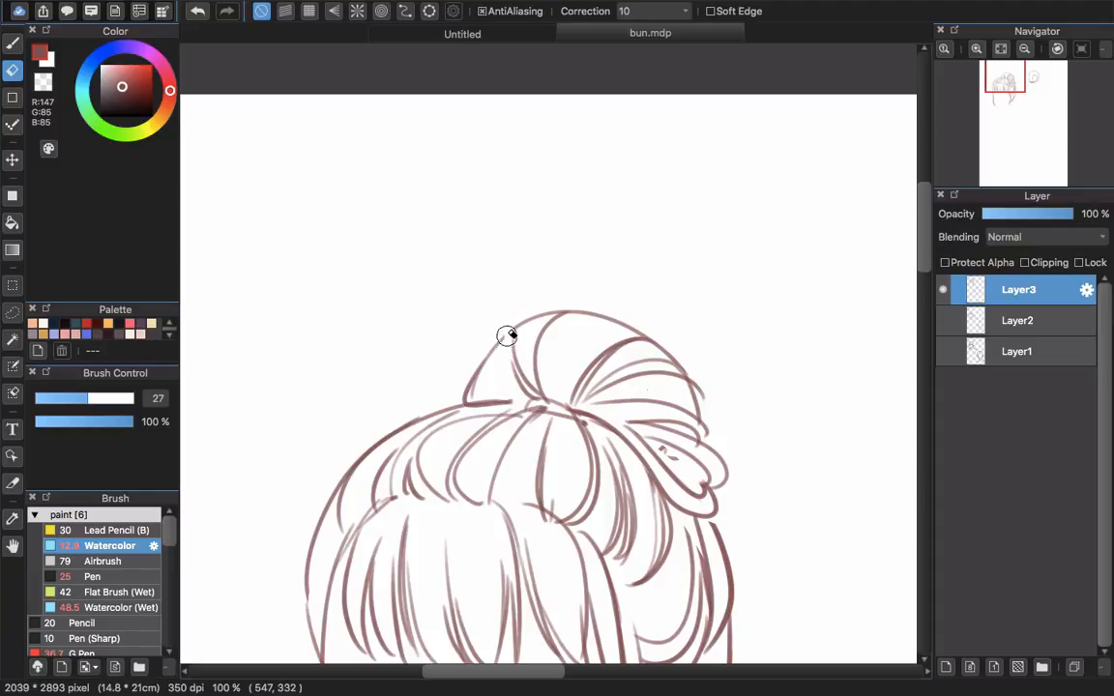
- Sketch a curved strand from the tie up through the gap, ending in a folded tip on the bun's upper left edge
{"action": "key", "text": "b"}
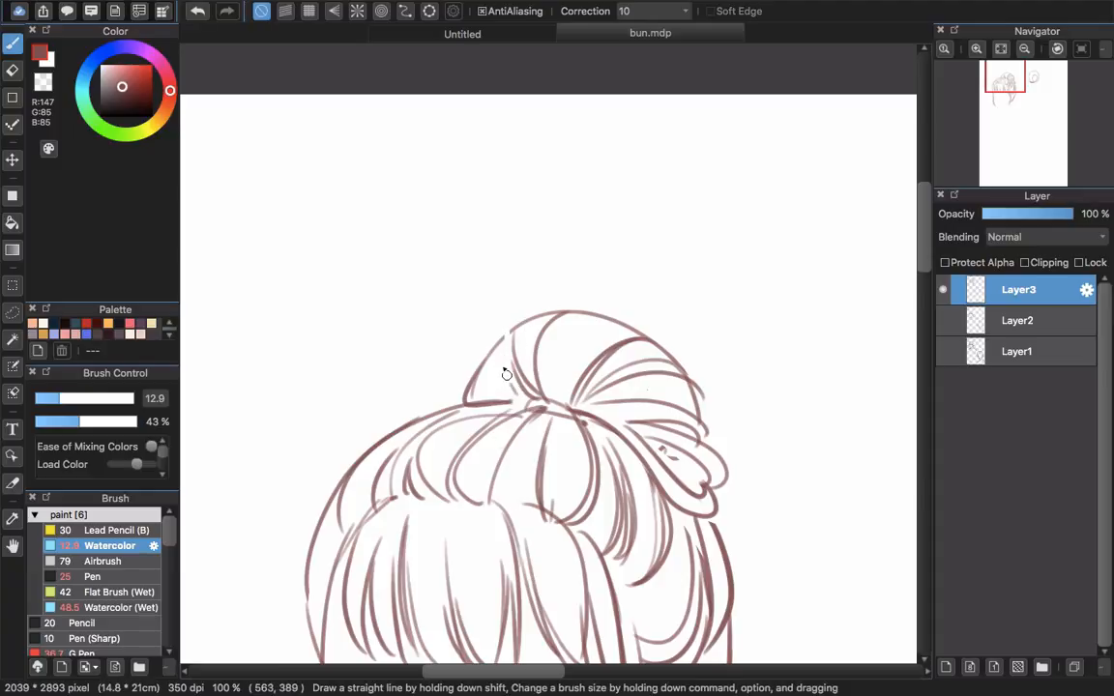
{"action": "left_click_drag", "start_coordinate": [505, 362], "coordinate": [498, 321]}
{"action": "key", "text": "super+z"}
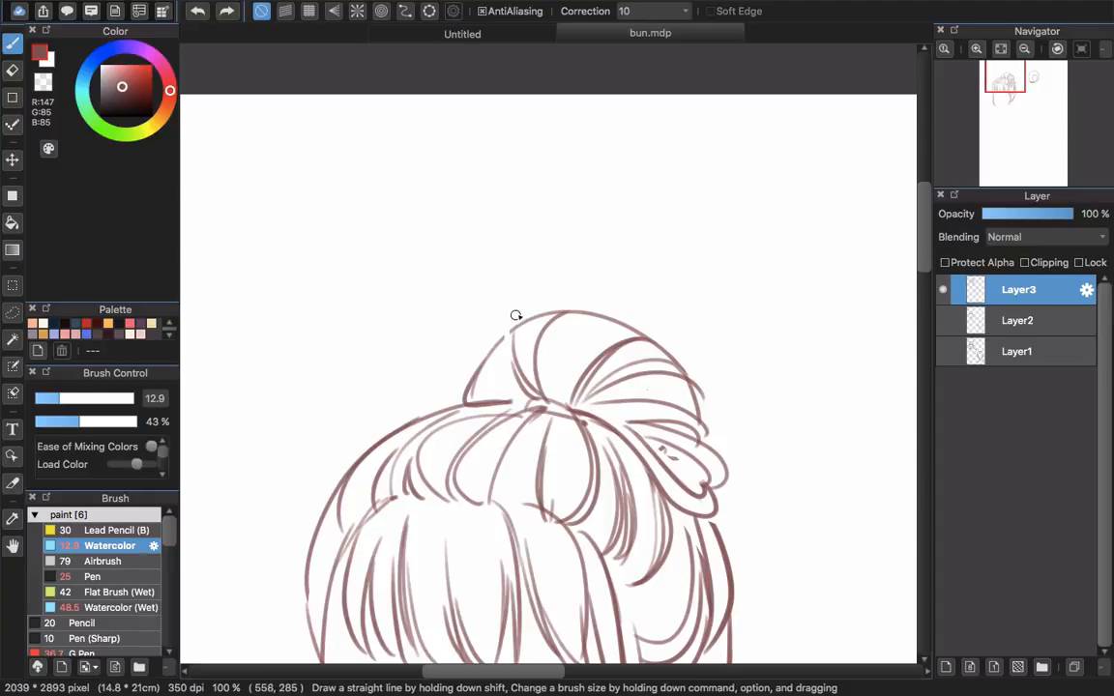
{"action": "left_click_drag", "start_coordinate": [503, 366], "coordinate": [506, 327]}
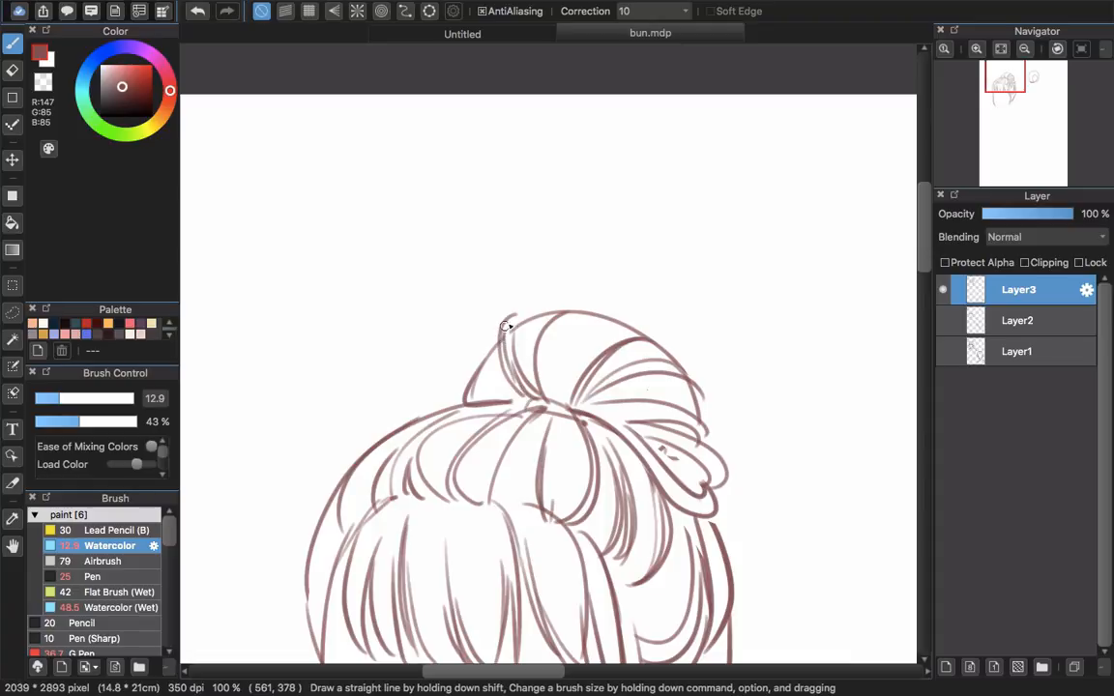
- Sketch a small folded loop at the bun's lower left base and erase the overlapping outline
{"action": "left_click_drag", "start_coordinate": [483, 458], "coordinate": [535, 461]}
{"action": "key", "text": "e"}
{"action": "mouse_move", "coordinate": [534, 387]}
{"action": "left_mouse_down"}
{"action": "mouse_move", "coordinate": [503, 389]}
{"action": "mouse_move", "coordinate": [599, 417]}
{"action": "mouse_move", "coordinate": [612, 468]}
{"action": "left_mouse_up"}
{"action": "key", "text": "b"}
- Erase the bun's top outline and redraw it as an uneven line of folded strands running from the tie
{"action": "key", "text": "e"}
{"action": "mouse_move", "coordinate": [571, 359]}
{"action": "left_mouse_down"}
{"action": "mouse_move", "coordinate": [598, 342]}
{"action": "mouse_move", "coordinate": [628, 371]}
{"action": "mouse_move", "coordinate": [590, 360]}
{"action": "mouse_move", "coordinate": [658, 364]}
{"action": "mouse_move", "coordinate": [625, 383]}
{"action": "mouse_move", "coordinate": [671, 377]}
{"action": "left_mouse_up"}
{"action": "key", "text": "b"}
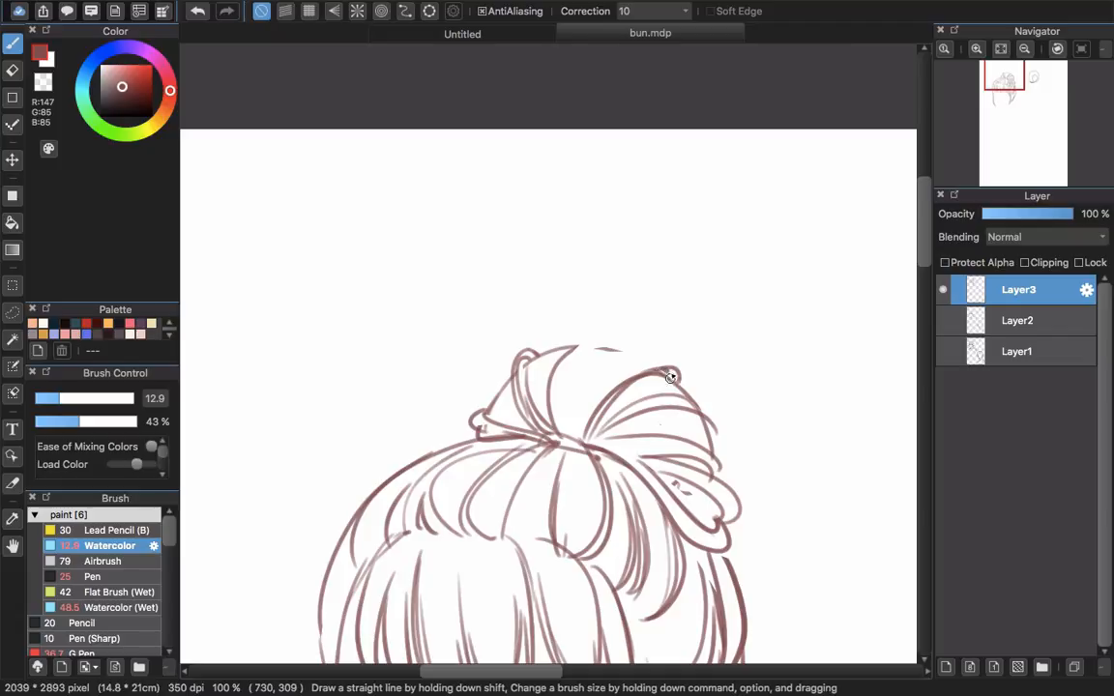
{"action": "mouse_move", "coordinate": [581, 408]}
{"action": "left_mouse_down"}
{"action": "mouse_move", "coordinate": [667, 357]}
{"action": "mouse_move", "coordinate": [604, 362]}
{"action": "mouse_move", "coordinate": [612, 350]}
{"action": "mouse_move", "coordinate": [635, 353]}
{"action": "mouse_move", "coordinate": [591, 348]}
{"action": "left_mouse_up"}
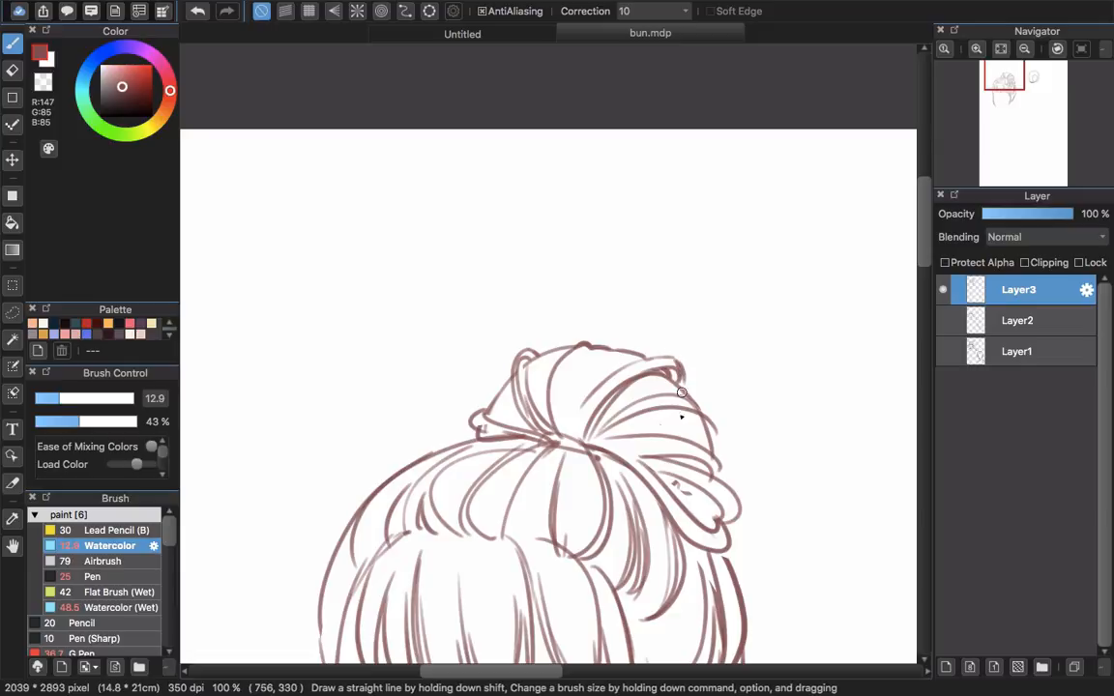
- Erase the overlapping lines around the bun's upper right fold and redraw its rounded edge
{"action": "key", "text": "e"}
{"action": "scroll", "coordinate": [619, 357], "scroll_direction": "right", "scroll_amount": 3}
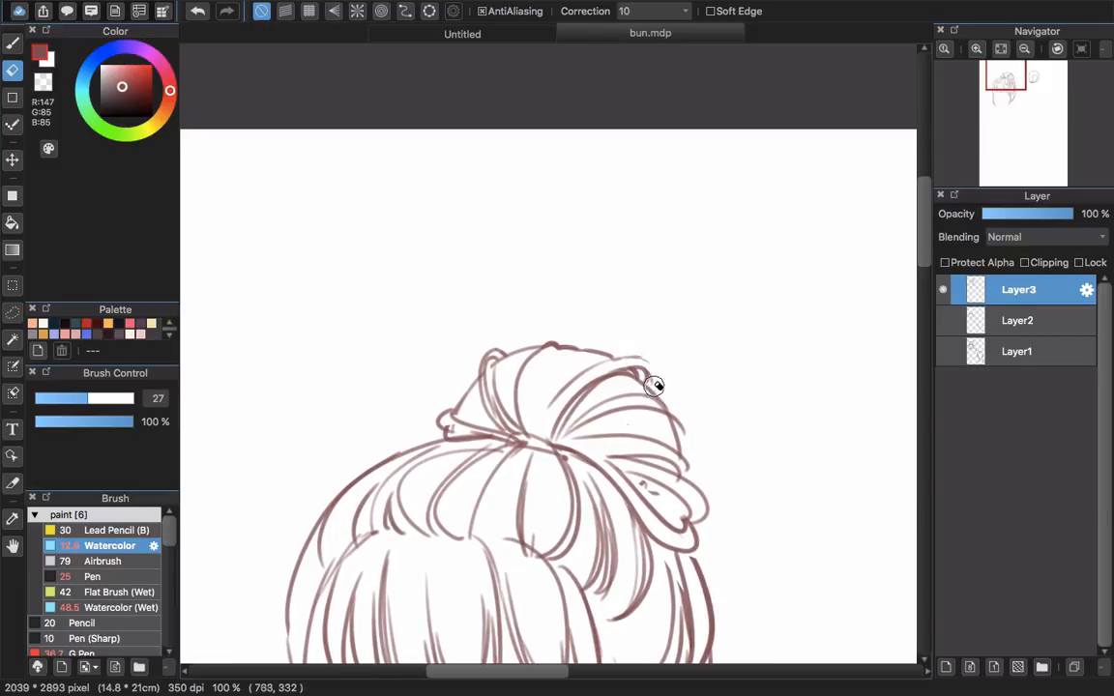
{"action": "key", "text": "b"}
{"action": "left_click_drag", "start_coordinate": [518, 393], "coordinate": [589, 407]}
- Clean up the folded strand on the bun's upper left, redrawing its inner edge and erasing stray lines around it
{"action": "key", "text": "e"}
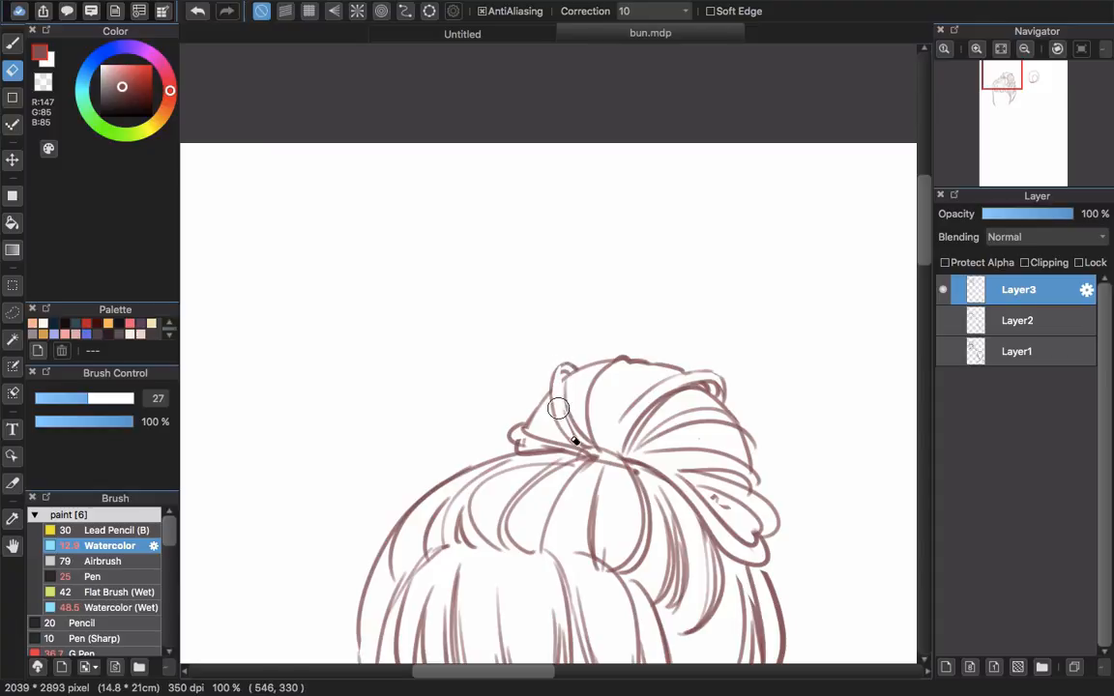
{"action": "key", "text": "b"}
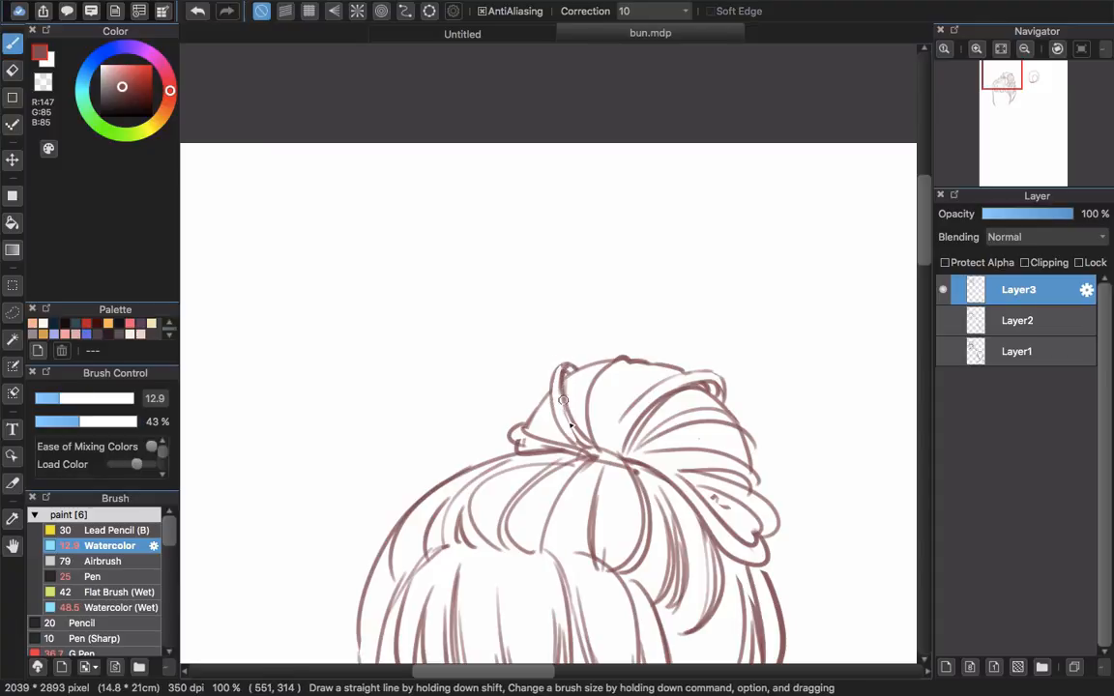
{"action": "key", "text": "e"}
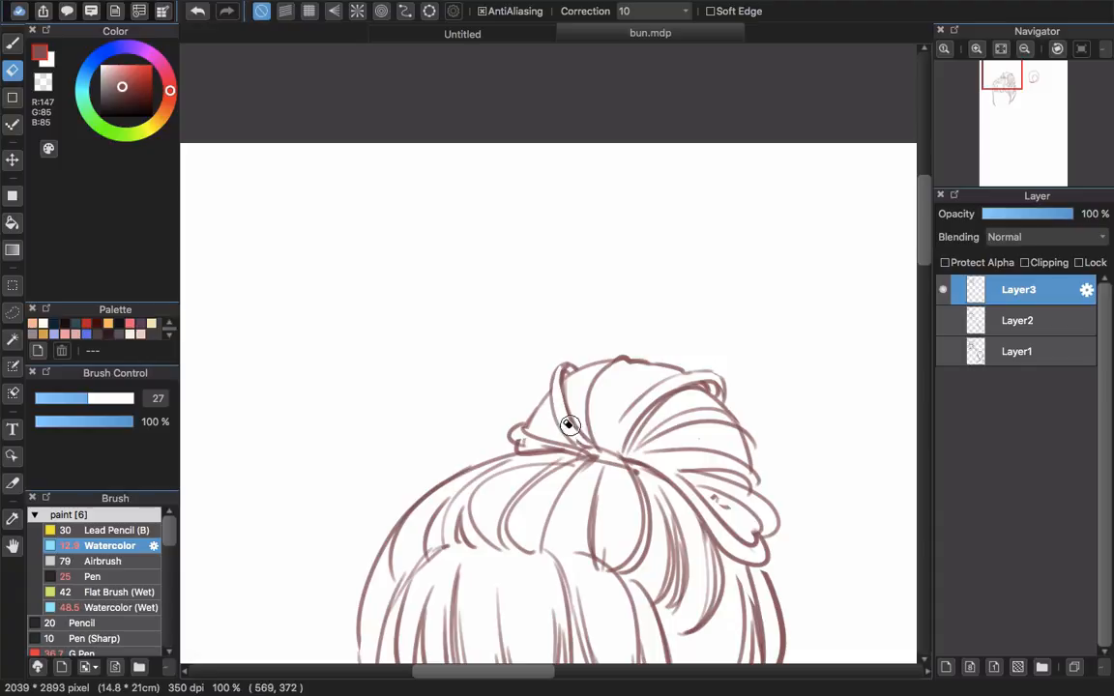
{"action": "left_click_drag", "start_coordinate": [546, 414], "coordinate": [586, 409]}
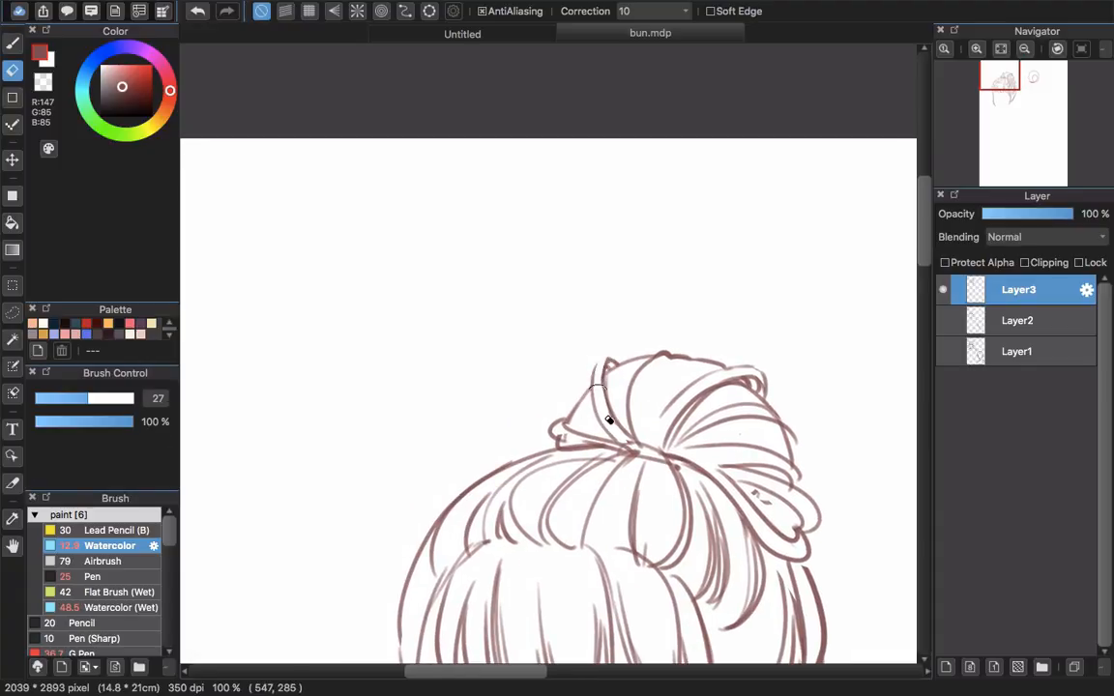
- Sketch additional folded strands on the bun's left side, curving down into the tie
{"action": "key", "text": "b"}
{"action": "key", "text": "e"}
{"action": "key", "text": "b"}
{"action": "mouse_move", "coordinate": [576, 393]}
{"action": "left_mouse_down"}
{"action": "mouse_move", "coordinate": [618, 439]}
{"action": "mouse_move", "coordinate": [583, 391]}
{"action": "mouse_move", "coordinate": [593, 427]}
{"action": "mouse_move", "coordinate": [636, 446]}
{"action": "left_mouse_up"}
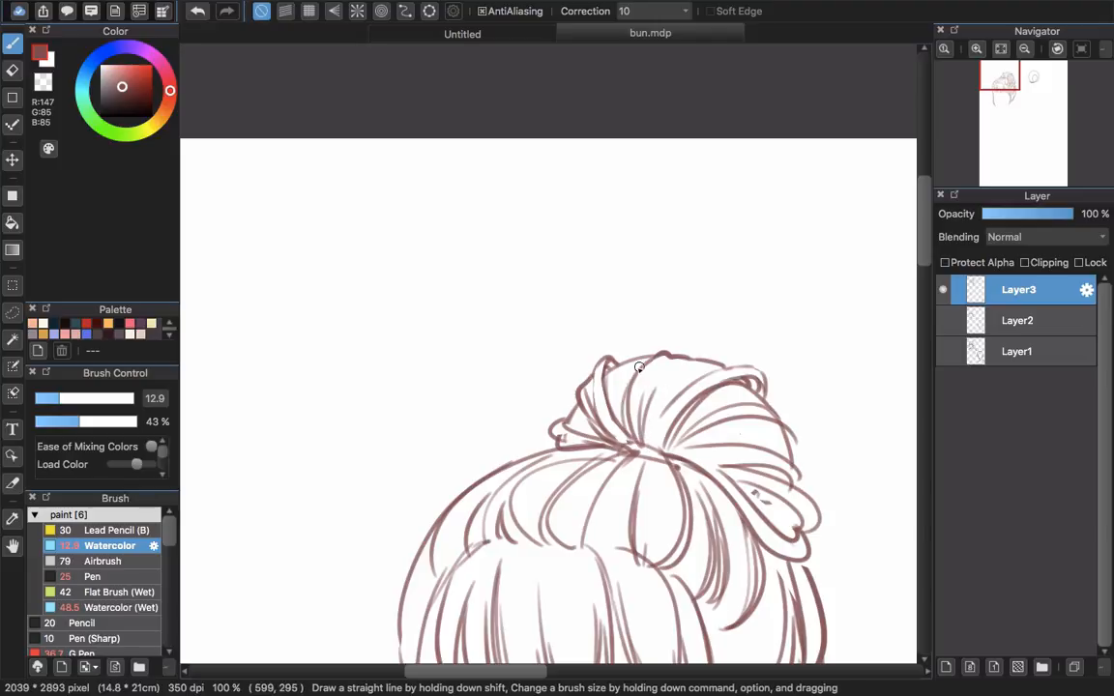
- Erase a short stretch of outline near the bun's top and redraw it as a raised fold
{"action": "key", "text": "e"}
{"action": "key", "text": "b"}
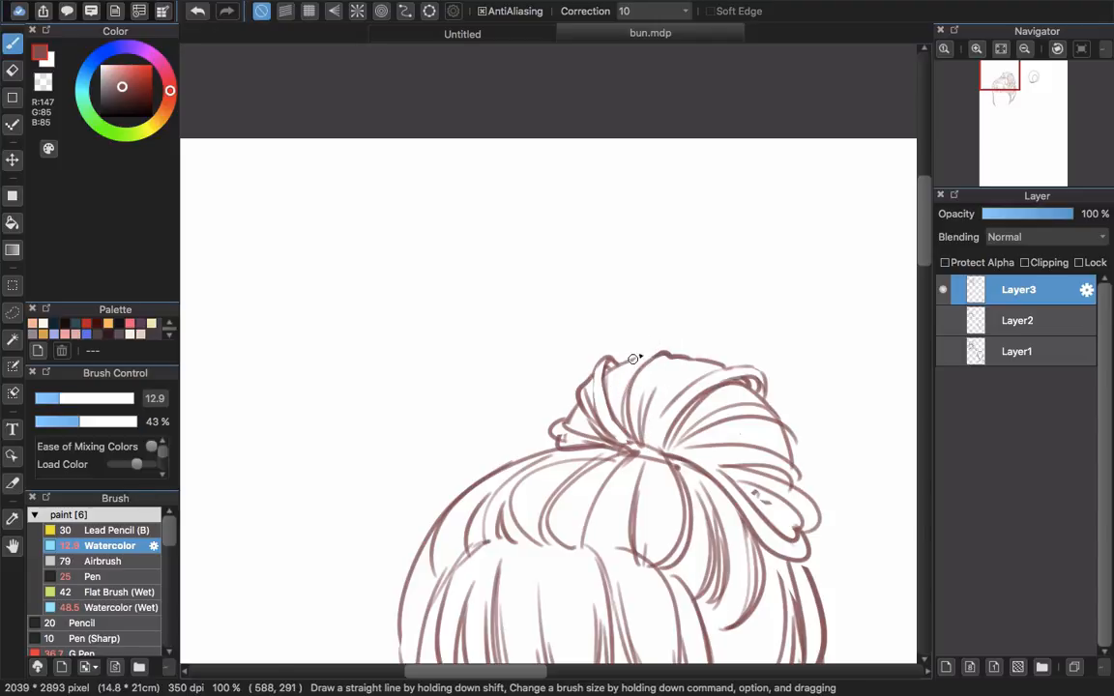
{"action": "scroll", "coordinate": [619, 406], "scroll_direction": "down", "scroll_amount": 5}
{"action": "scroll", "coordinate": [619, 407], "scroll_direction": "right", "scroll_amount": 3}
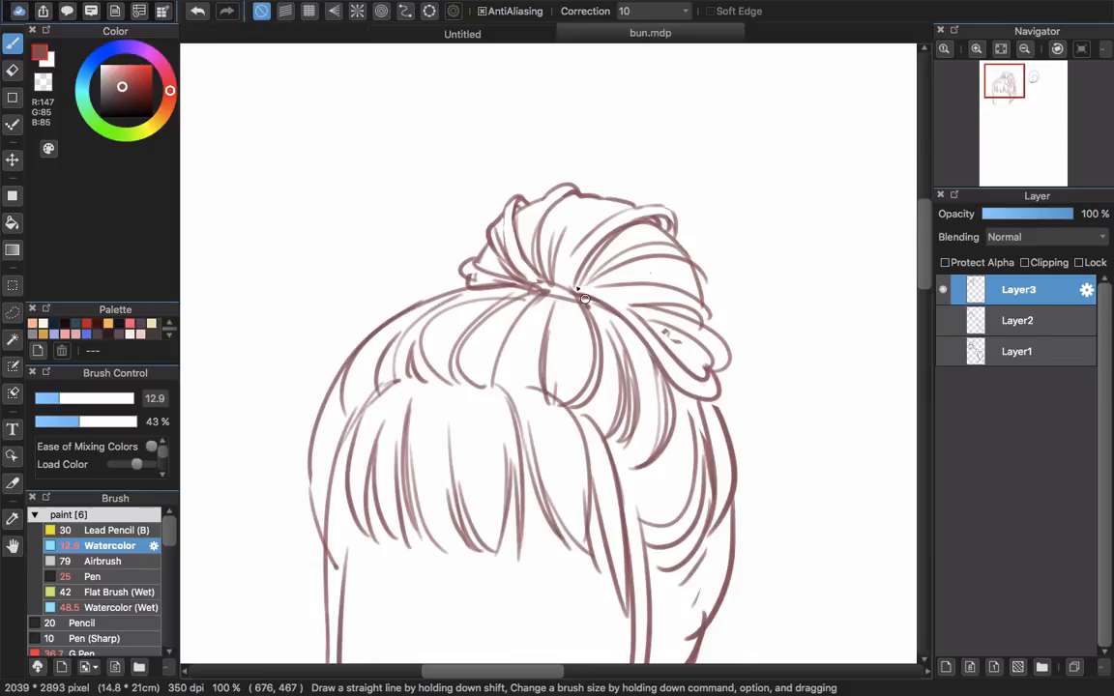
- Toggle Layer1 on and off, and show Layer2 again beneath the hair sketch
{"action": "scroll", "coordinate": [580, 290], "scroll_direction": "down", "scroll_amount": 5}
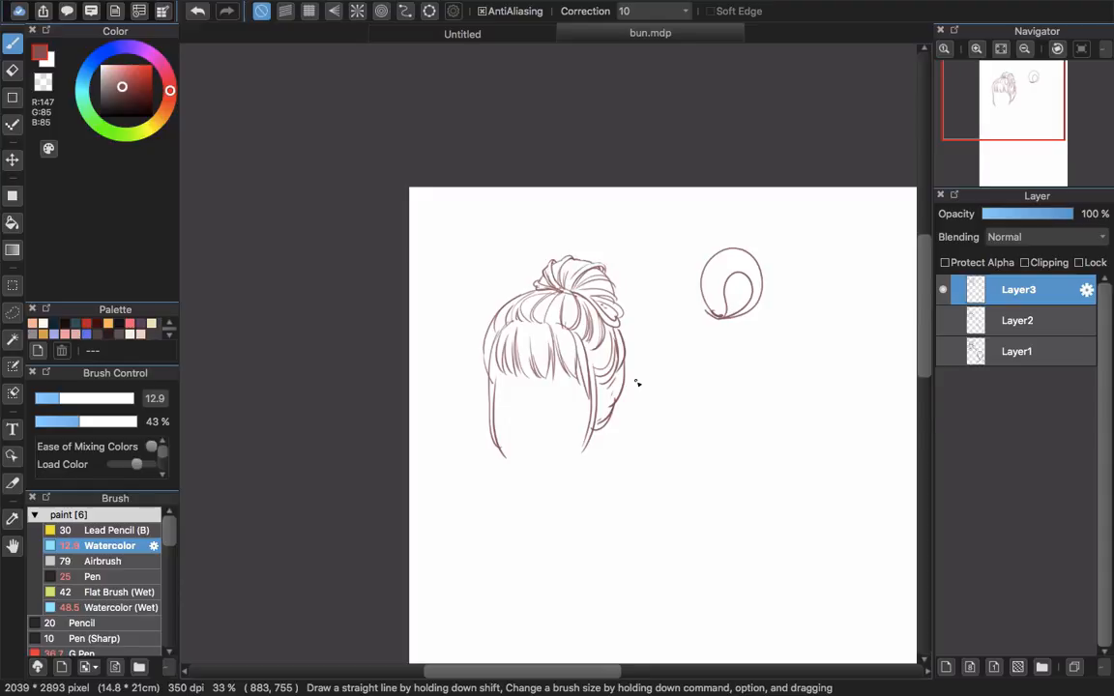
{"action": "left_click", "coordinate": [945, 352]}
{"action": "left_click", "coordinate": [944, 352]}
{"action": "left_click", "coordinate": [942, 323]}
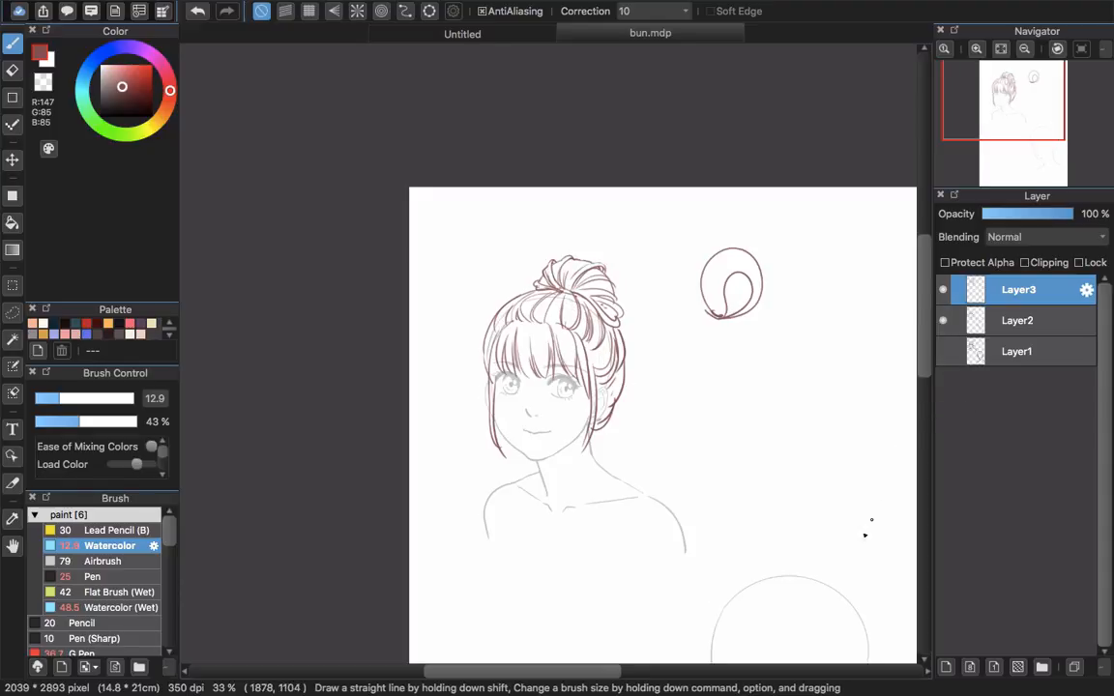
- Sketch the nape hairline on the back-view head as an M-like curve running from behind the ear to the neck's right edge
{"action": "scroll", "coordinate": [886, 595], "scroll_direction": "down", "scroll_amount": 6}
{"action": "scroll", "coordinate": [886, 596], "scroll_direction": "right", "scroll_amount": 3}
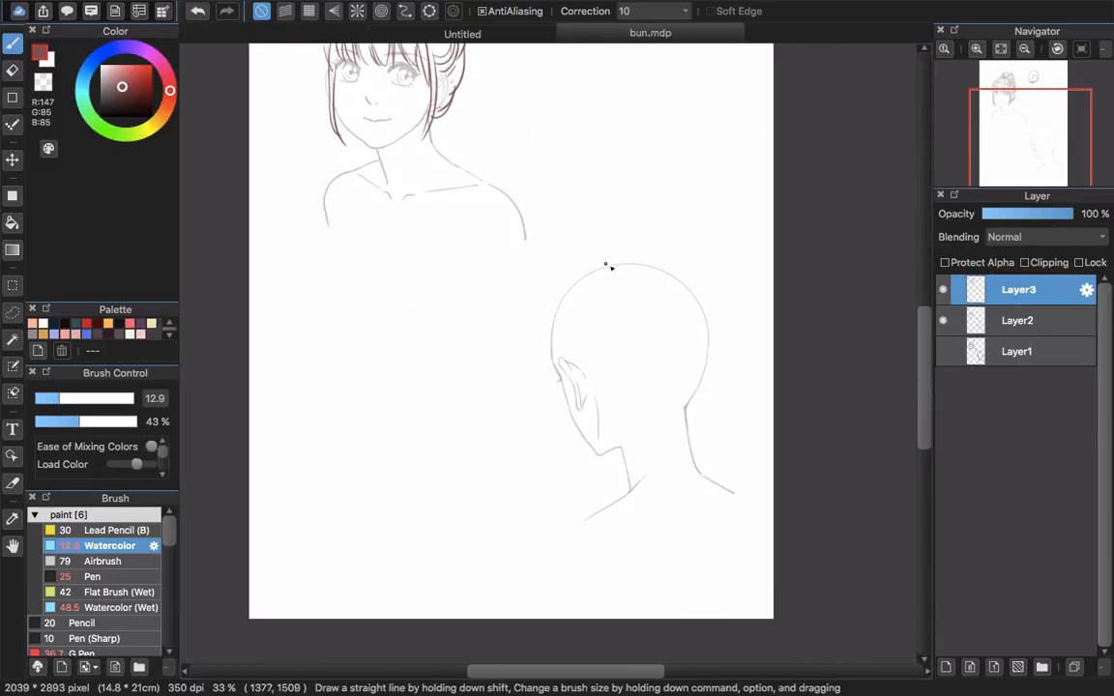
{"action": "scroll", "coordinate": [650, 312], "scroll_direction": "up", "scroll_amount": 2}
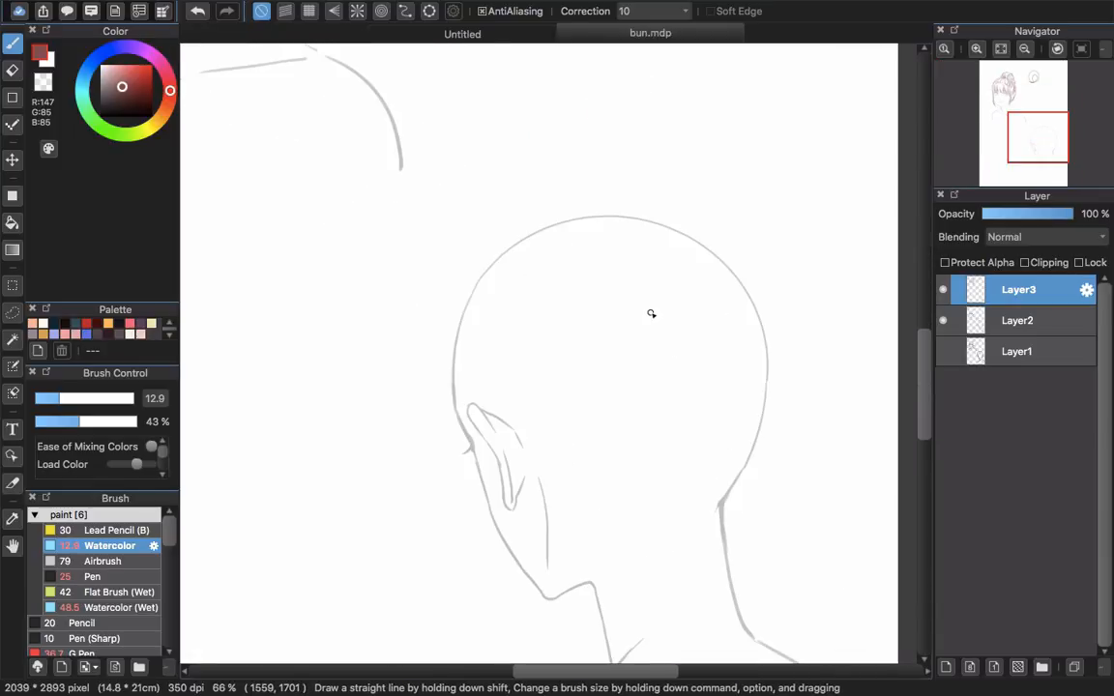
{"action": "scroll", "coordinate": [639, 319], "scroll_direction": "down", "scroll_amount": 3}
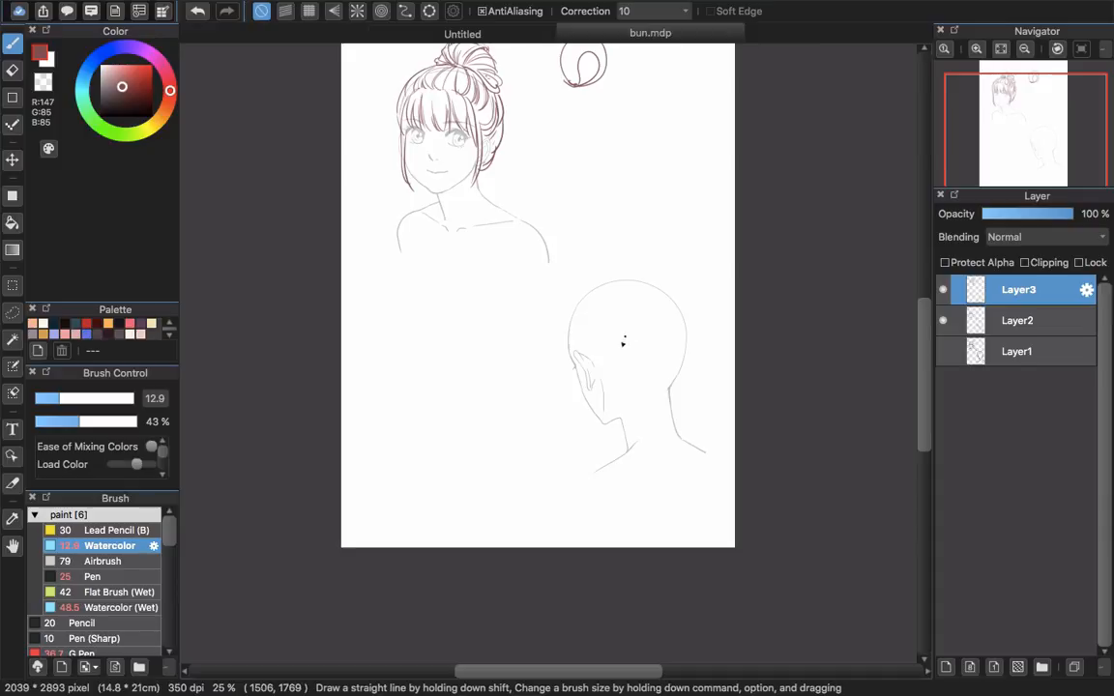
{"action": "scroll", "coordinate": [662, 381], "scroll_direction": "up", "scroll_amount": 2}
{"action": "scroll", "coordinate": [663, 381], "scroll_direction": "right", "scroll_amount": 2}
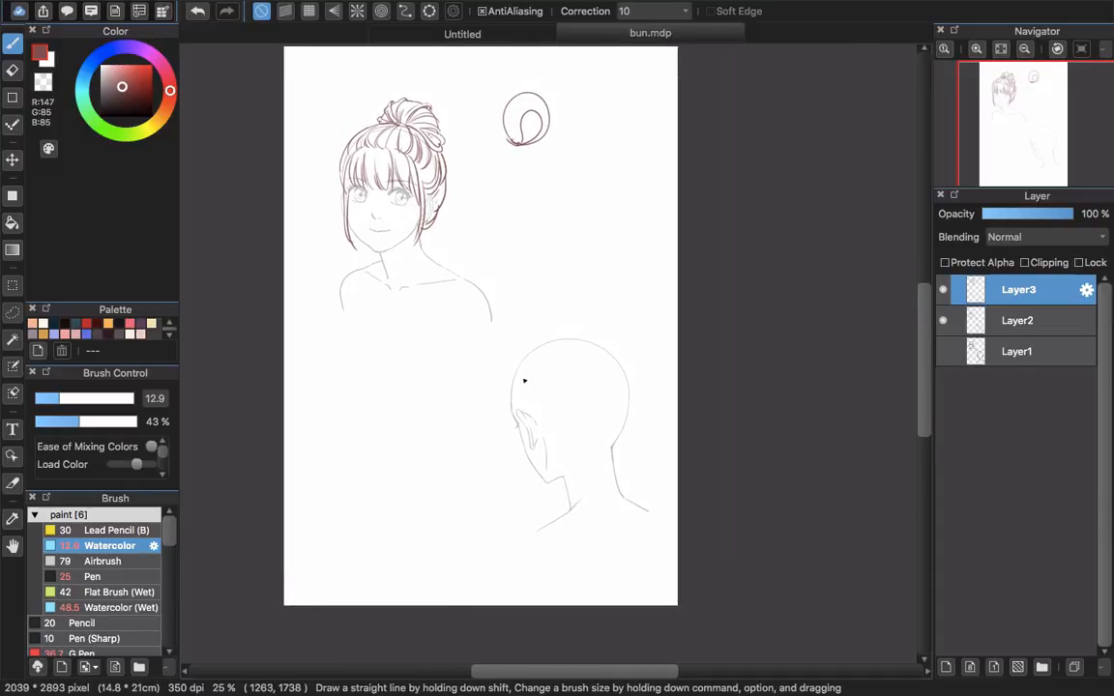
{"action": "scroll", "coordinate": [525, 381], "scroll_direction": "up", "scroll_amount": 3}
{"action": "mouse_move", "coordinate": [574, 447]}
{"action": "left_mouse_down"}
{"action": "mouse_move", "coordinate": [640, 511]}
{"action": "mouse_move", "coordinate": [656, 513]}
{"action": "mouse_move", "coordinate": [690, 474]}
{"action": "left_mouse_up"}
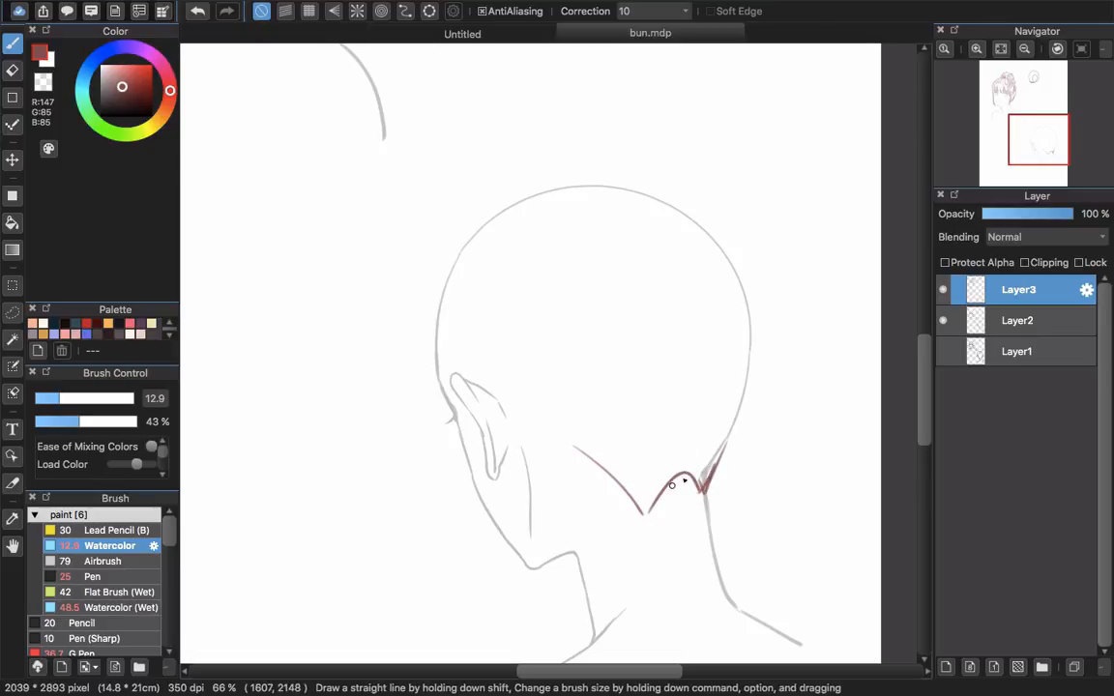
{"action": "left_click_drag", "start_coordinate": [683, 481], "coordinate": [708, 457]}
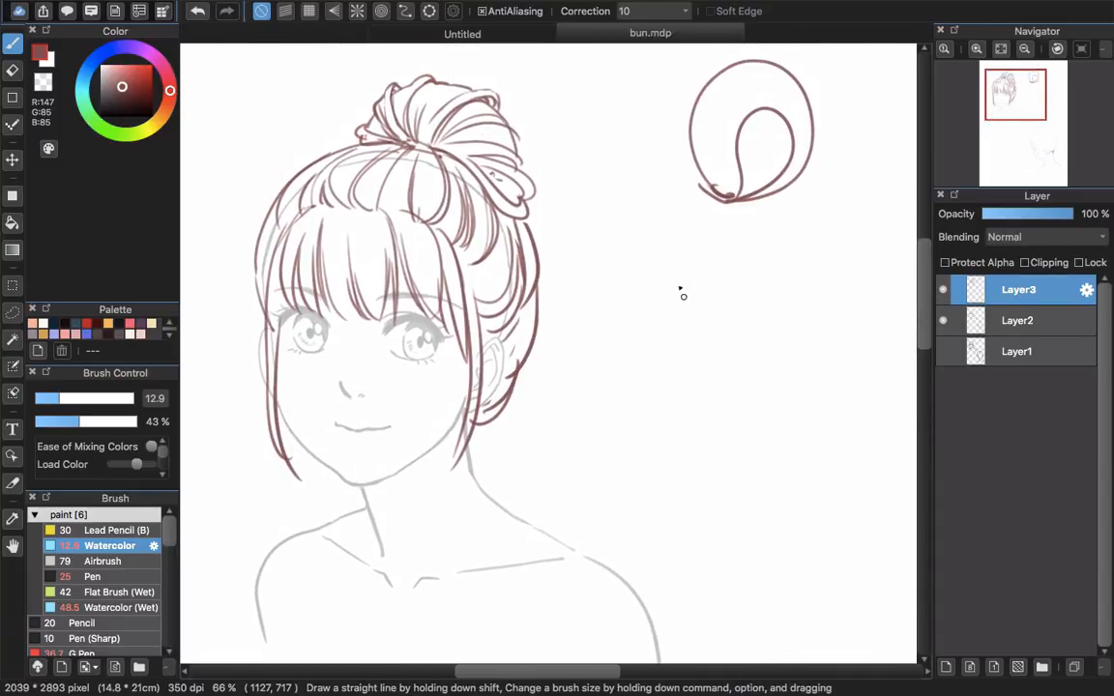
- Draw a large M shape beside the front-view head to illustrate the nape hairline, and undo it
{"action": "mouse_move", "coordinate": [646, 392]}
{"action": "left_mouse_down"}
{"action": "mouse_move", "coordinate": [668, 294]}
{"action": "mouse_move", "coordinate": [698, 357]}
{"action": "mouse_move", "coordinate": [789, 269]}
{"action": "mouse_move", "coordinate": [779, 451]}
{"action": "left_mouse_up"}
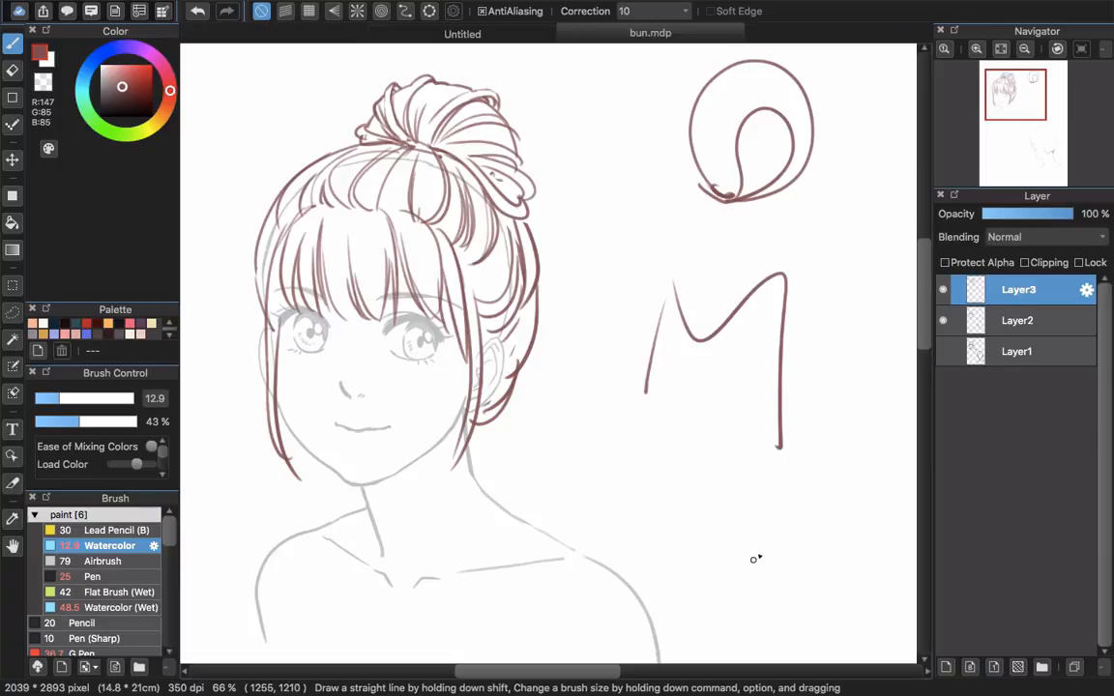
{"action": "key", "text": "super+z"}
{"action": "scroll", "coordinate": [731, 552], "scroll_direction": "down", "scroll_amount": 10}
{"action": "scroll", "coordinate": [731, 552], "scroll_direction": "right", "scroll_amount": 5}
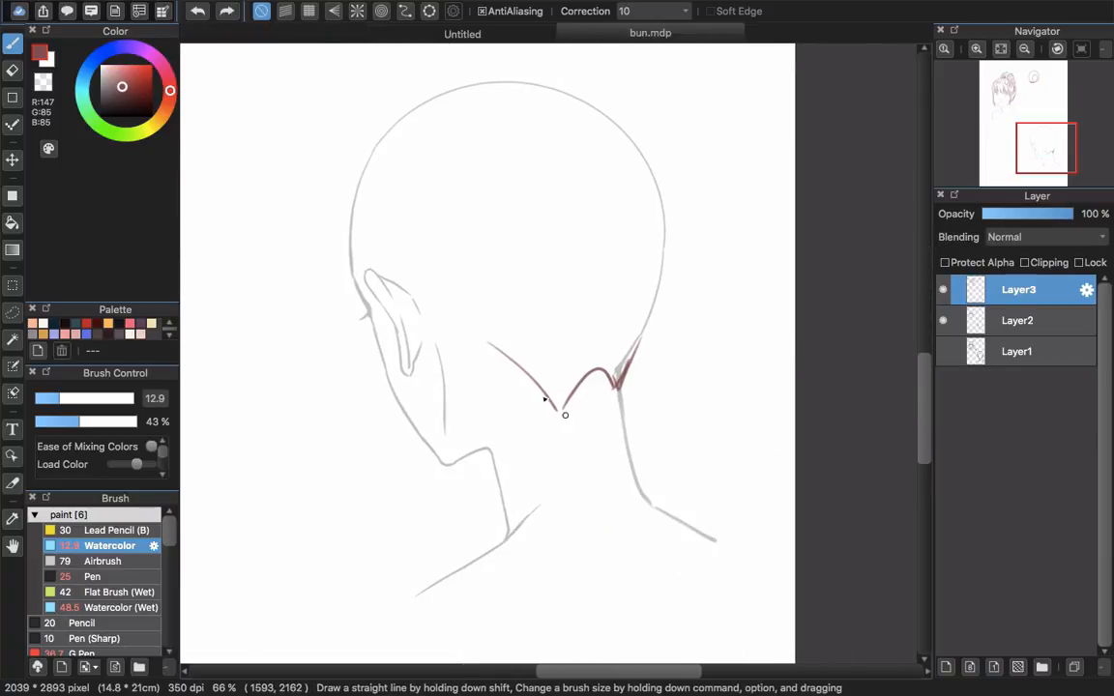
- Finish the nape hairline on the back-view head by joining the M-like curve to the hair behind the ear
{"action": "left_click_drag", "start_coordinate": [626, 379], "coordinate": [642, 338]}
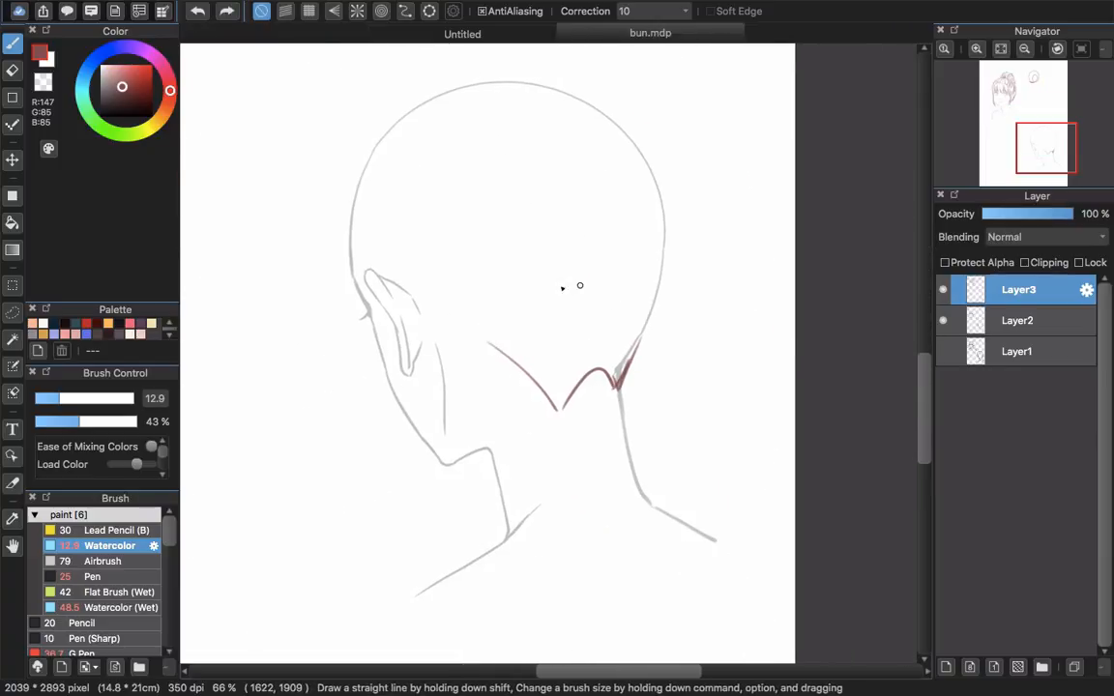
{"action": "scroll", "coordinate": [562, 288], "scroll_direction": "up", "scroll_amount": 5}
{"action": "scroll", "coordinate": [562, 288], "scroll_direction": "left", "scroll_amount": 3}
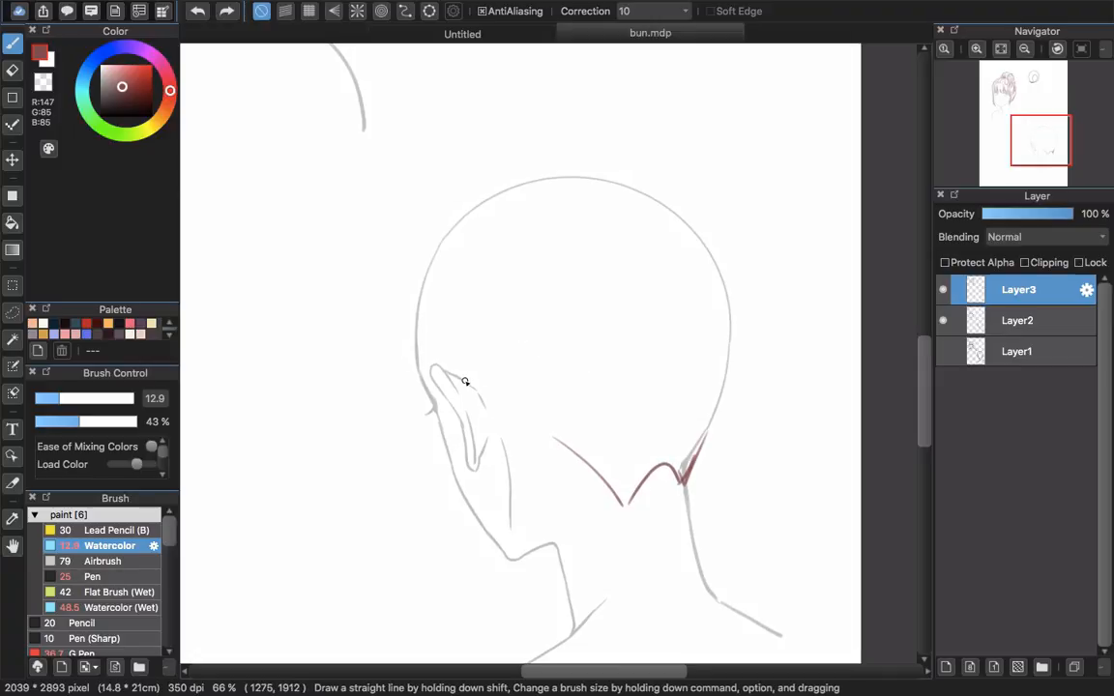
{"action": "mouse_move", "coordinate": [487, 392]}
{"action": "left_mouse_down"}
{"action": "mouse_move", "coordinate": [513, 425]}
{"action": "mouse_move", "coordinate": [567, 454]}
{"action": "left_mouse_up"}
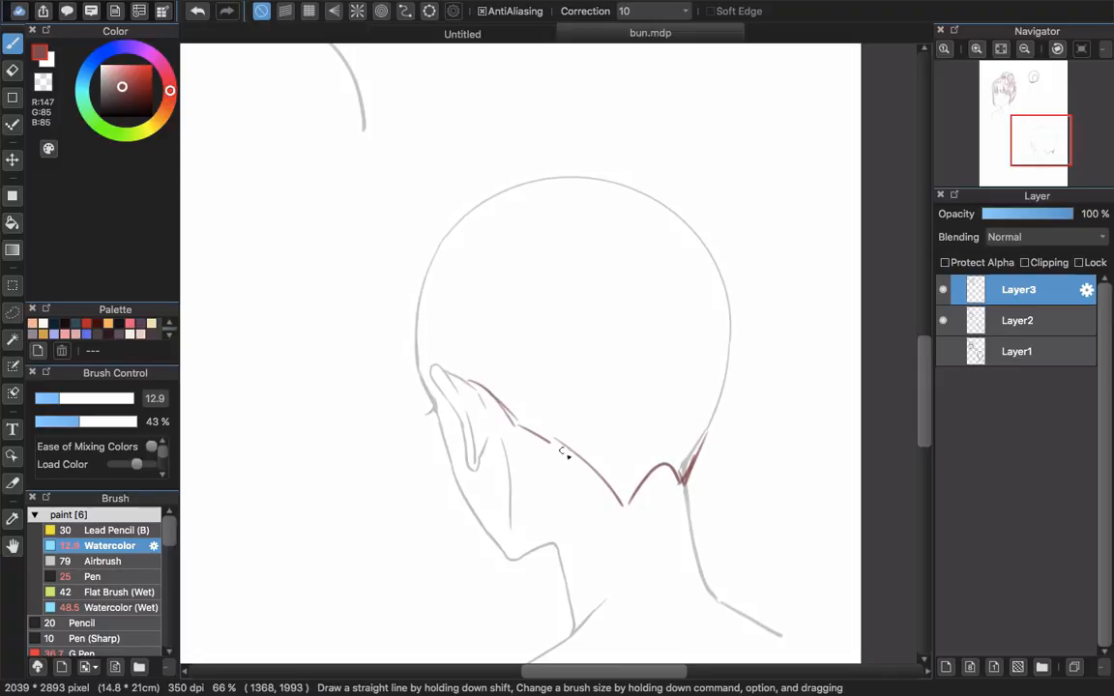
- Outline the hair's volume above the ear on the back-view head and sketch an oval bun base at the crown
{"action": "scroll", "coordinate": [506, 369], "scroll_direction": "up", "scroll_amount": 3}
{"action": "scroll", "coordinate": [506, 368], "scroll_direction": "left", "scroll_amount": 3}
{"action": "mouse_move", "coordinate": [464, 412]}
{"action": "left_mouse_down"}
{"action": "mouse_move", "coordinate": [462, 314]}
{"action": "mouse_move", "coordinate": [517, 250]}
{"action": "mouse_move", "coordinate": [546, 236]}
{"action": "left_mouse_up"}
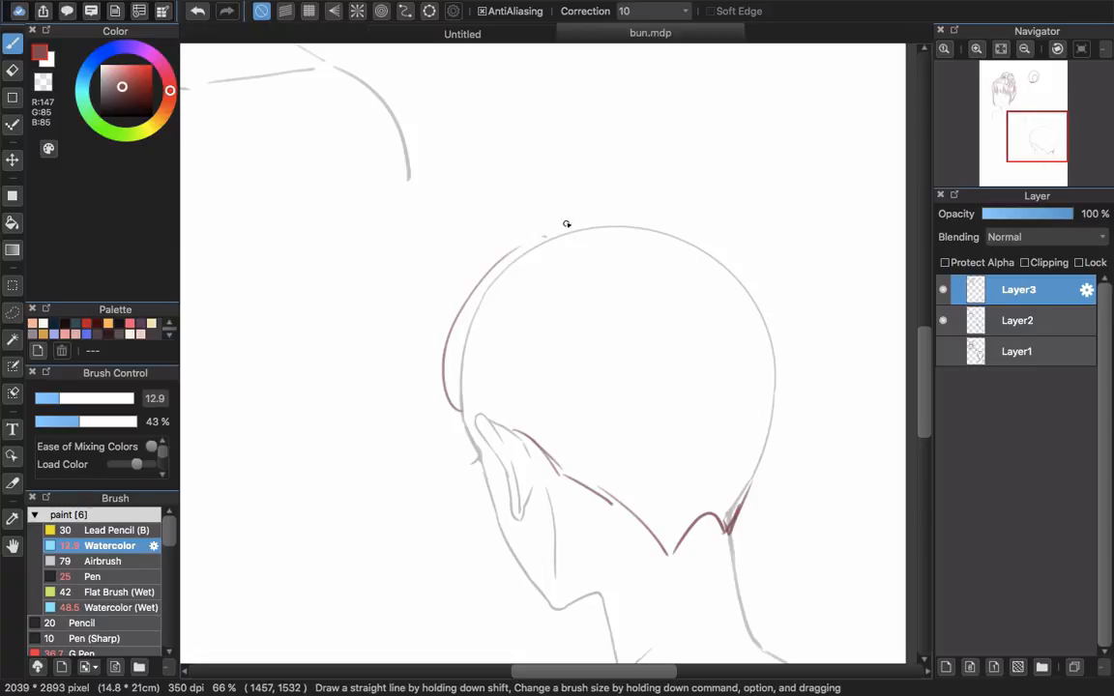
{"action": "left_click_drag", "start_coordinate": [660, 244], "coordinate": [612, 209]}
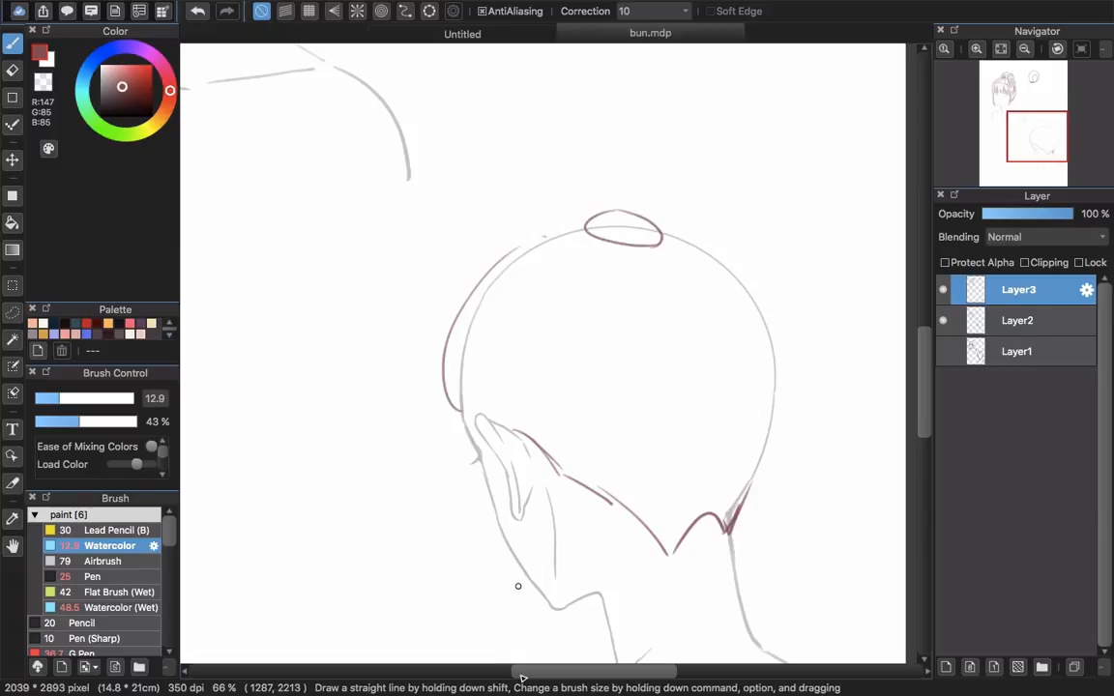
{"action": "key", "text": "super+z"}
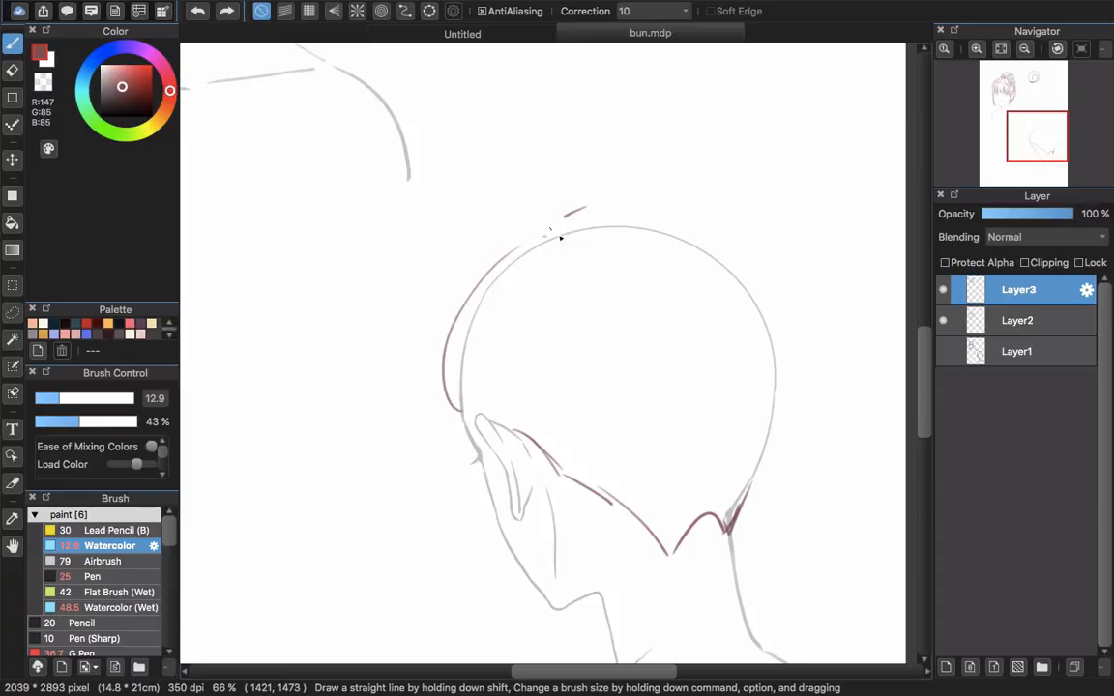
{"action": "mouse_move", "coordinate": [560, 237]}
{"action": "left_mouse_down"}
{"action": "mouse_move", "coordinate": [590, 209]}
{"action": "mouse_move", "coordinate": [711, 319]}
{"action": "mouse_move", "coordinate": [708, 498]}
{"action": "left_mouse_up"}
- Draw strand lines from the bun base down the far side of the head, gathering them at the nape hairline
{"action": "scroll", "coordinate": [662, 253], "scroll_direction": "down", "scroll_amount": 2}
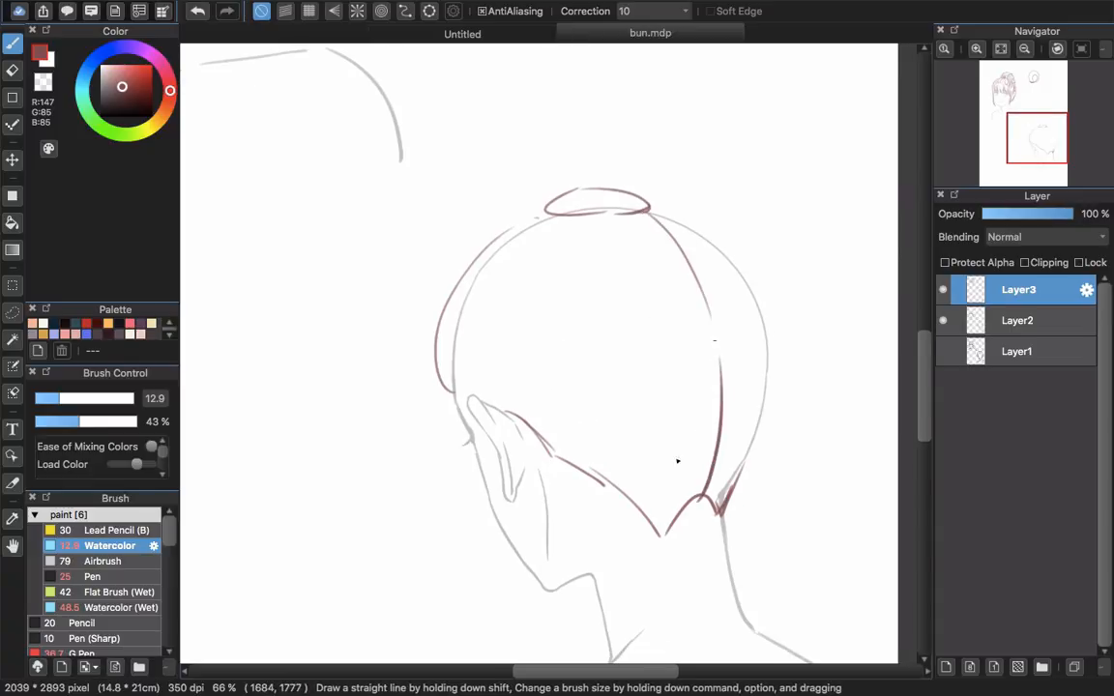
{"action": "left_click_drag", "start_coordinate": [660, 236], "coordinate": [690, 325]}
{"action": "mouse_move", "coordinate": [701, 383]}
{"action": "left_mouse_down"}
{"action": "mouse_move", "coordinate": [704, 452]}
{"action": "mouse_move", "coordinate": [677, 512]}
{"action": "left_mouse_up"}
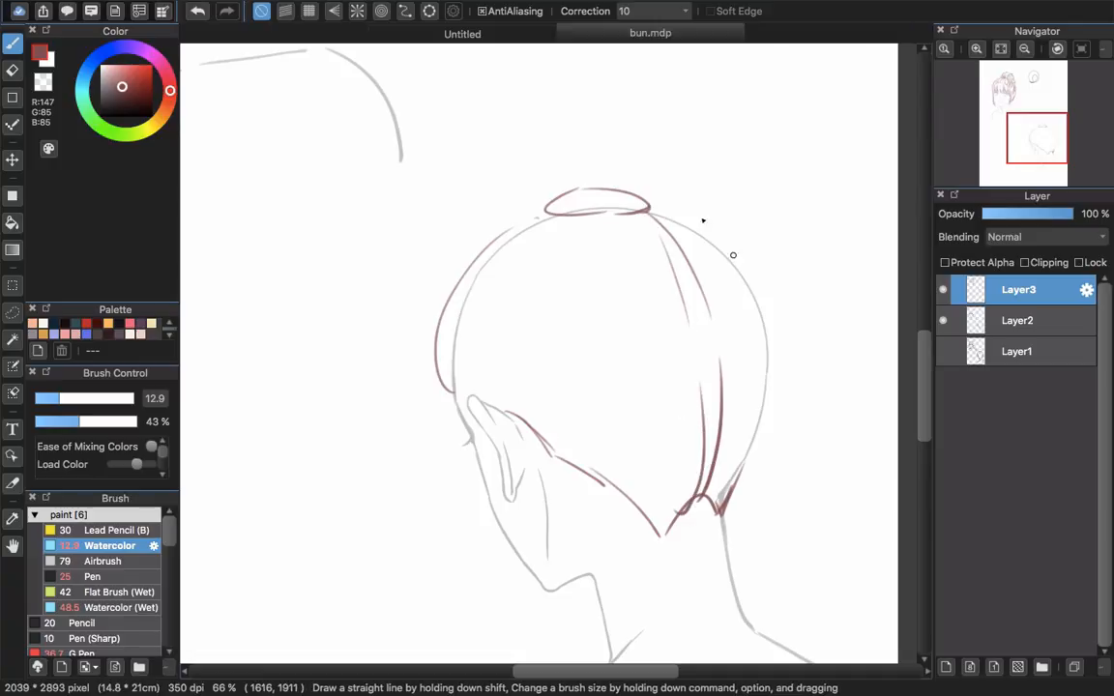
- Outline the hair's outer volume from the nape up to the bun base, and join the face-side outline to the base
{"action": "mouse_move", "coordinate": [752, 279]}
{"action": "left_mouse_down"}
{"action": "mouse_move", "coordinate": [787, 350]}
{"action": "mouse_move", "coordinate": [789, 432]}
{"action": "mouse_move", "coordinate": [772, 478]}
{"action": "mouse_move", "coordinate": [720, 509]}
{"action": "left_mouse_up"}
{"action": "left_click_drag", "start_coordinate": [455, 308], "coordinate": [557, 330]}
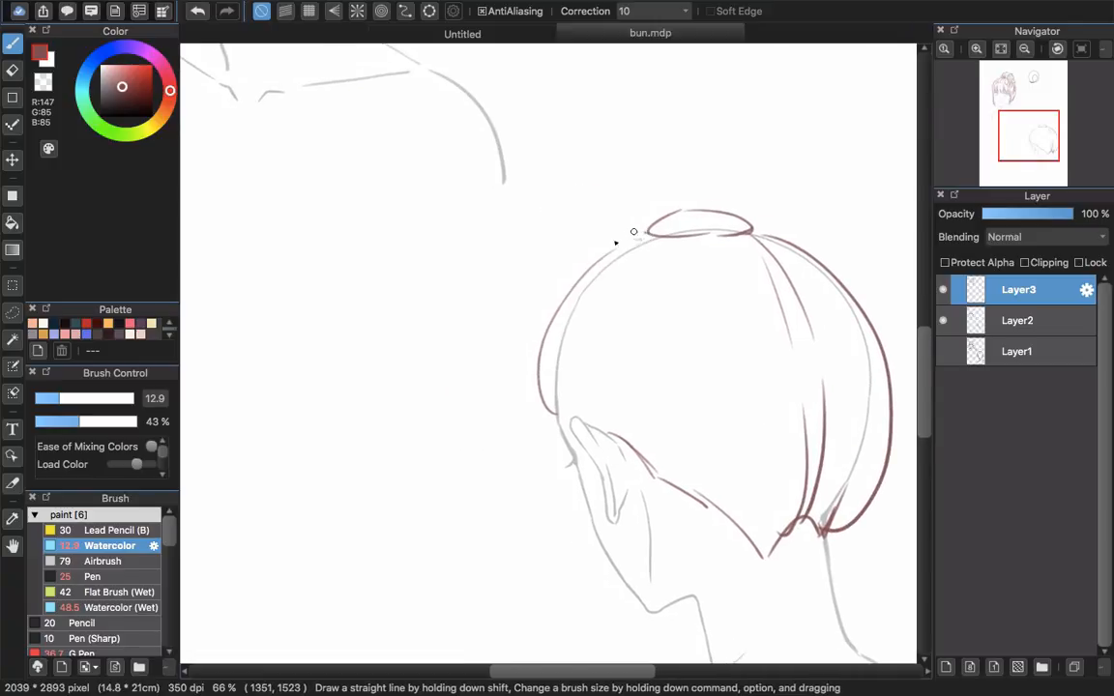
{"action": "mouse_move", "coordinate": [633, 232]}
{"action": "left_mouse_down"}
{"action": "mouse_move", "coordinate": [564, 287]}
{"action": "mouse_move", "coordinate": [582, 291]}
{"action": "mouse_move", "coordinate": [586, 262]}
{"action": "mouse_move", "coordinate": [649, 233]}
{"action": "left_mouse_up"}
{"action": "key", "text": "super+z"}
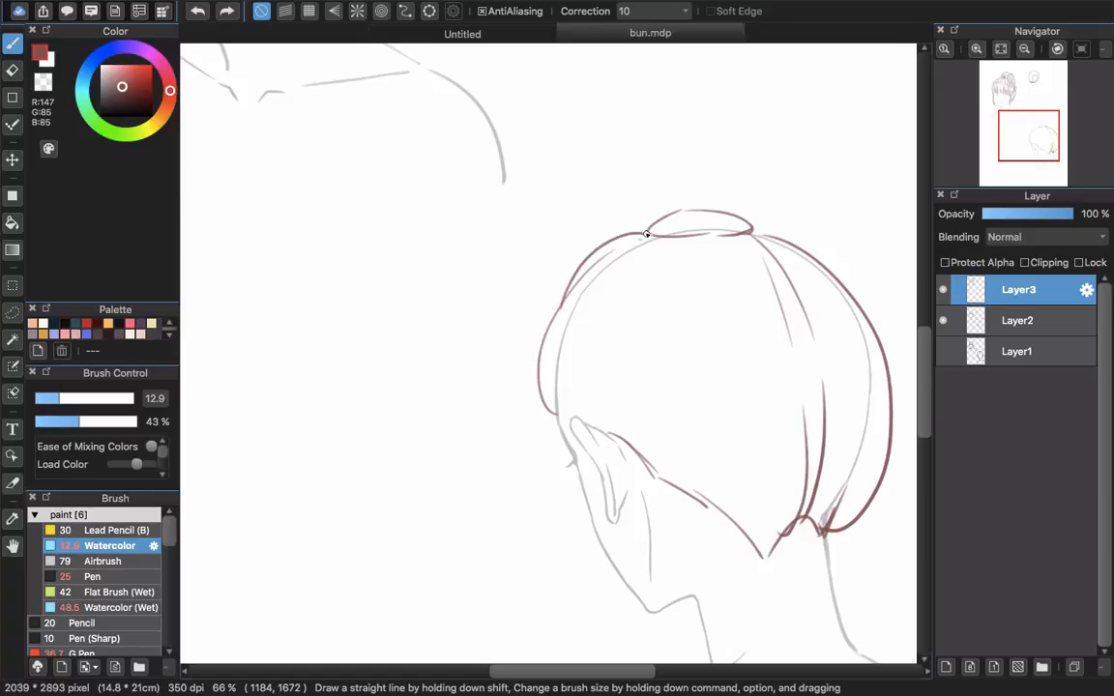
{"action": "left_click_drag", "start_coordinate": [700, 531], "coordinate": [640, 470]}
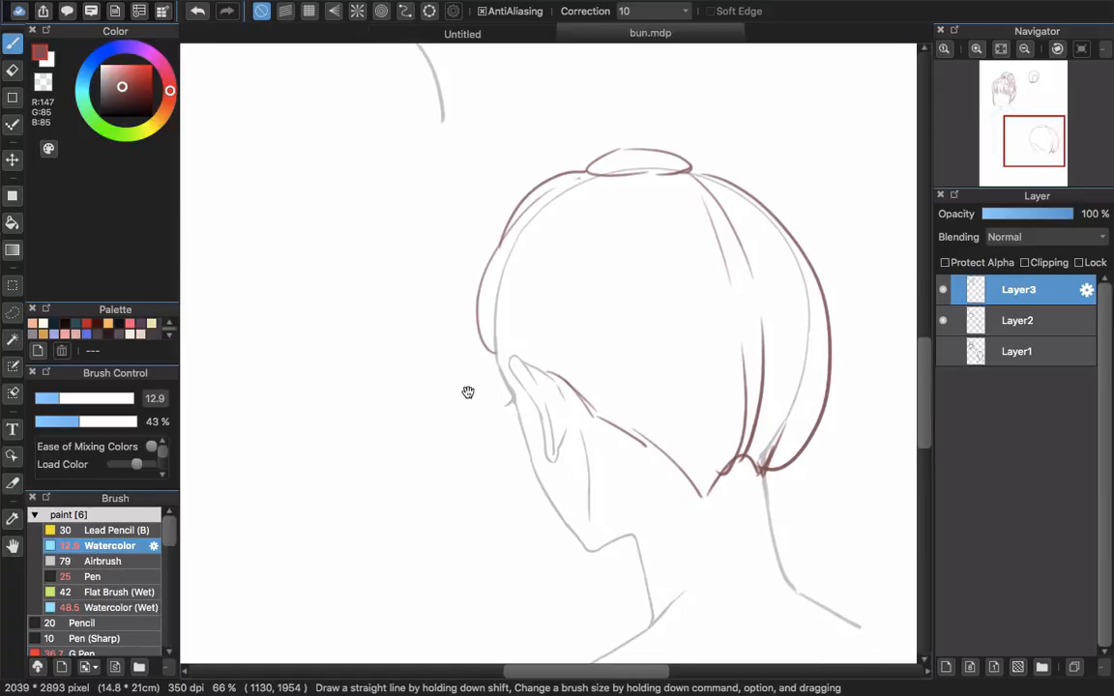
- Draw a long loose lock hanging in front of the ear and past the cheek on the back-view head
{"action": "left_click_drag", "start_coordinate": [468, 391], "coordinate": [526, 403]}
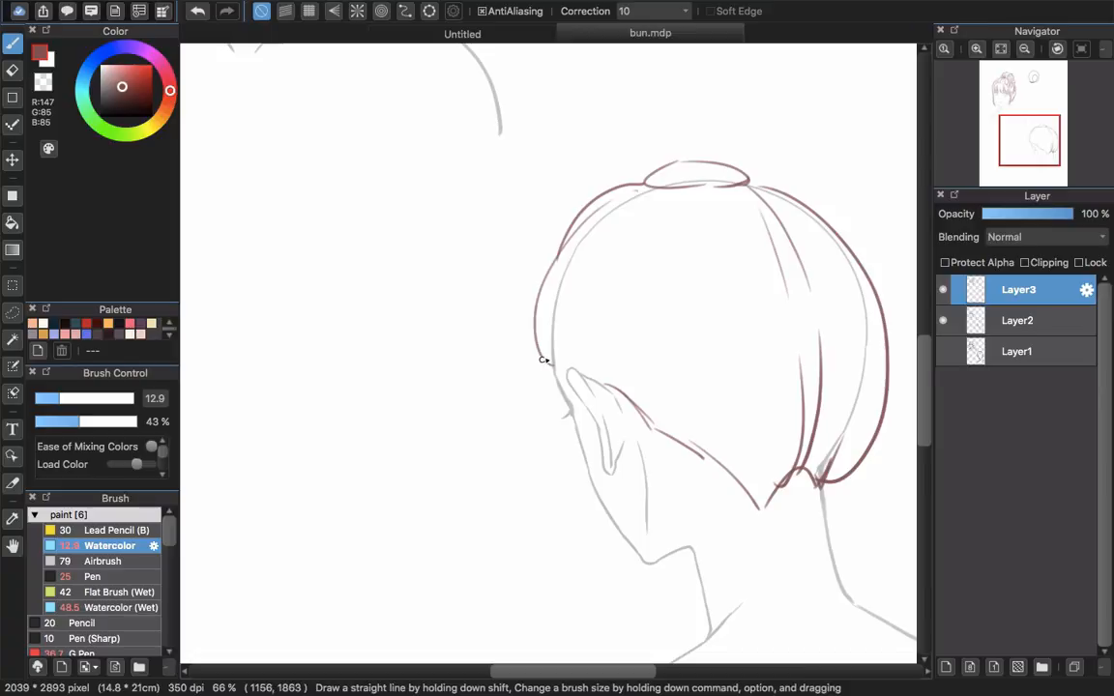
{"action": "key", "text": "super+z"}
{"action": "left_click_drag", "start_coordinate": [553, 361], "coordinate": [616, 542]}
{"action": "left_click_drag", "start_coordinate": [585, 389], "coordinate": [611, 585]}
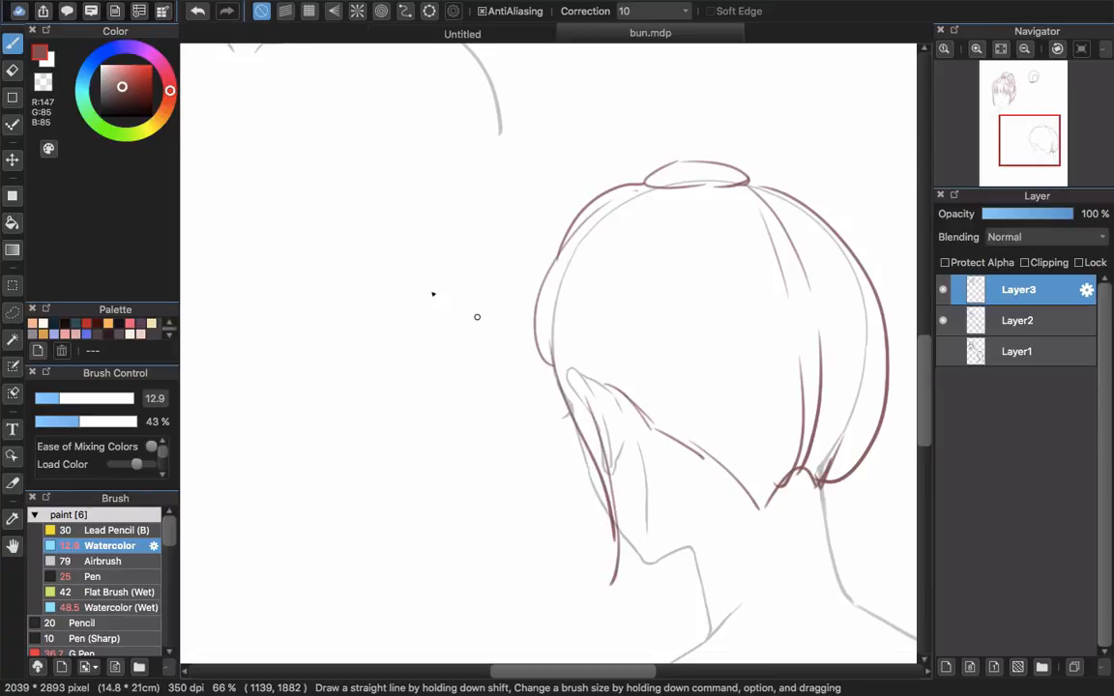
- Add short fringe strands beside the temple, just below the front edge of the hair outline
{"action": "left_click_drag", "start_coordinate": [295, 137], "coordinate": [503, 509]}
{"action": "scroll", "coordinate": [523, 177], "scroll_direction": "down", "scroll_amount": 10}
{"action": "scroll", "coordinate": [522, 177], "scroll_direction": "right", "scroll_amount": 3}
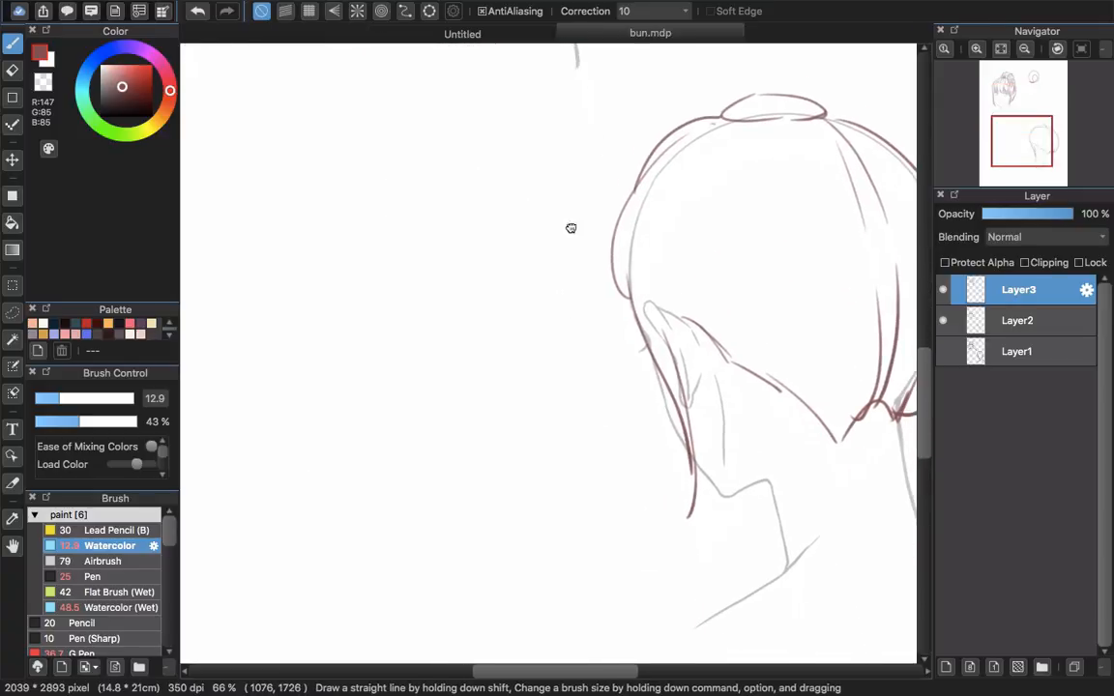
{"action": "mouse_move", "coordinate": [613, 268]}
{"action": "left_mouse_down"}
{"action": "mouse_move", "coordinate": [634, 333]}
{"action": "mouse_move", "coordinate": [633, 319]}
{"action": "left_mouse_up"}
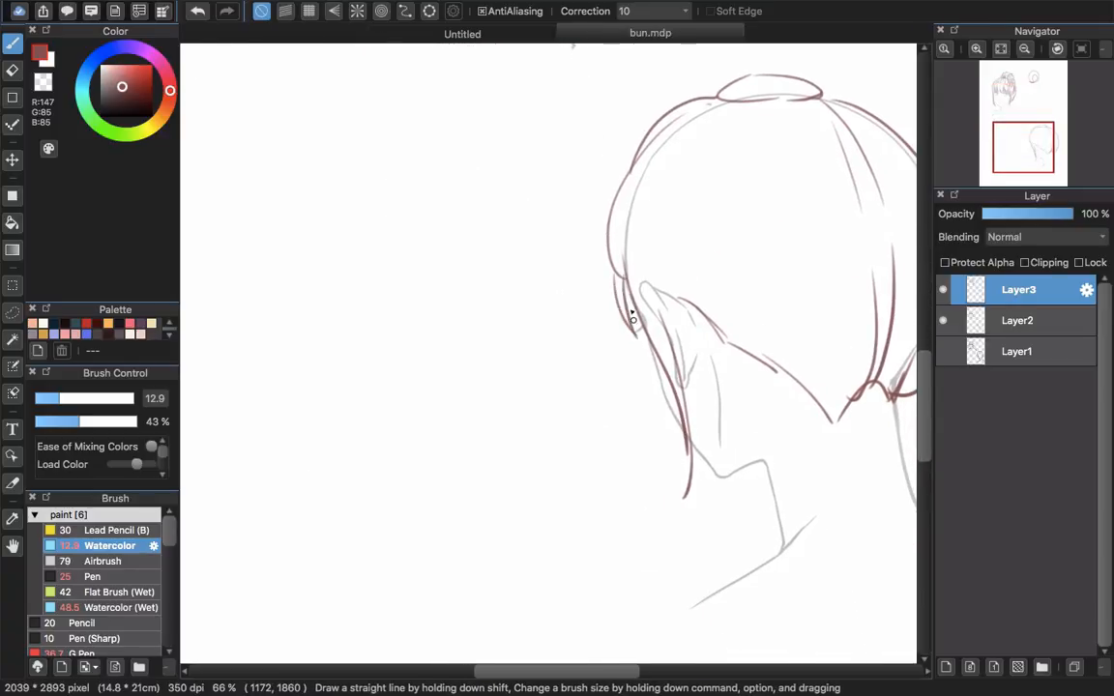
- Draw two long curved strands sweeping from around the ear up to the bun base
{"action": "mouse_move", "coordinate": [617, 259]}
{"action": "left_mouse_down"}
{"action": "mouse_move", "coordinate": [545, 348]}
{"action": "mouse_move", "coordinate": [583, 344]}
{"action": "left_mouse_up"}
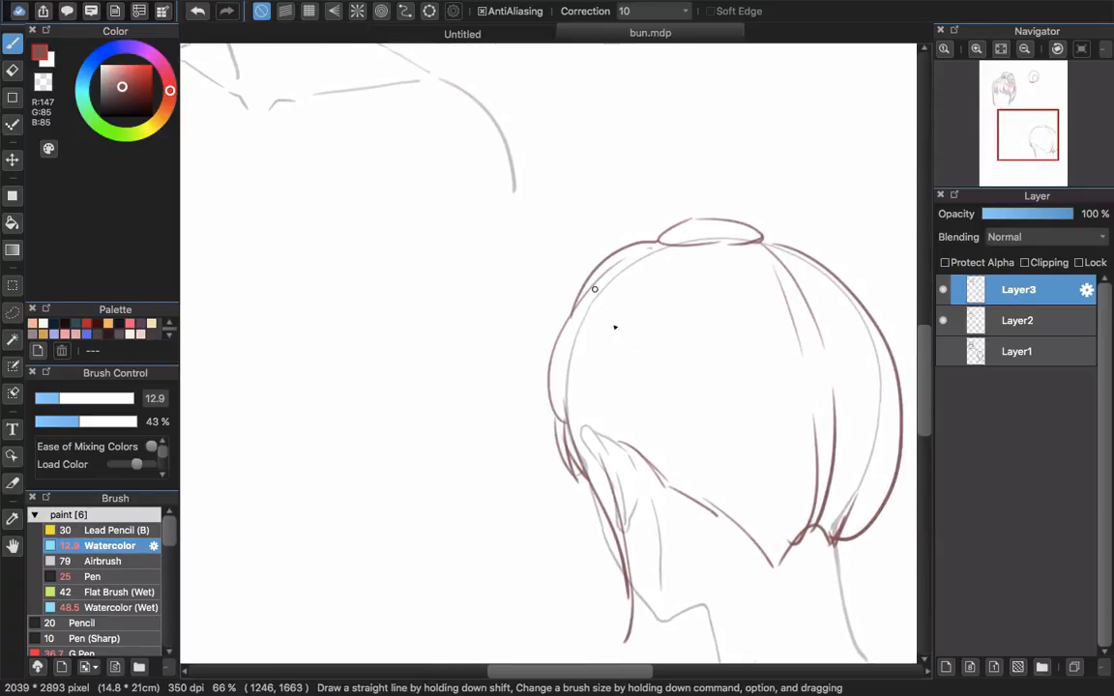
{"action": "mouse_move", "coordinate": [615, 443]}
{"action": "left_mouse_down"}
{"action": "mouse_move", "coordinate": [619, 362]}
{"action": "mouse_move", "coordinate": [688, 256]}
{"action": "left_mouse_up"}
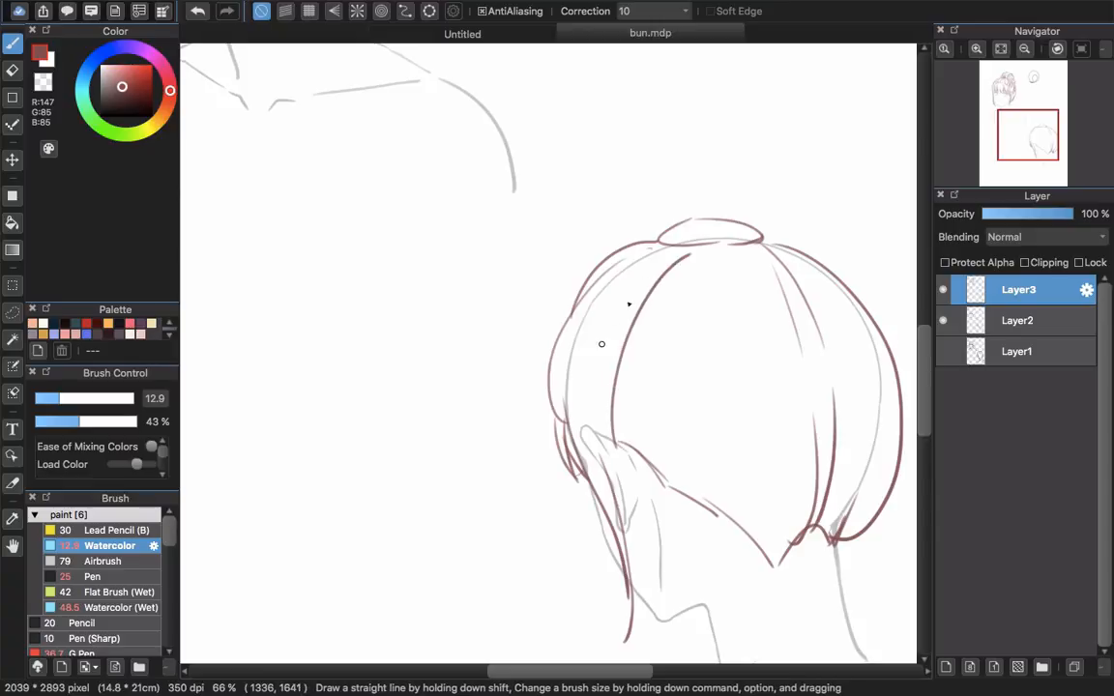
{"action": "mouse_move", "coordinate": [621, 283]}
{"action": "left_mouse_down"}
{"action": "mouse_move", "coordinate": [604, 416]}
{"action": "mouse_move", "coordinate": [635, 458]}
{"action": "mouse_move", "coordinate": [607, 426]}
{"action": "mouse_move", "coordinate": [597, 433]}
{"action": "mouse_move", "coordinate": [603, 313]}
{"action": "mouse_move", "coordinate": [667, 244]}
{"action": "left_mouse_up"}
{"action": "key", "text": "super+z"}
{"action": "mouse_move", "coordinate": [714, 464]}
{"action": "left_mouse_down"}
{"action": "mouse_move", "coordinate": [674, 426]}
{"action": "mouse_move", "coordinate": [626, 404]}
{"action": "left_mouse_up"}
{"action": "left_click_drag", "start_coordinate": [634, 222], "coordinate": [687, 369]}
- Draw two arrows above the head to illustrate the hair being pulled towards the bun, and undo them
{"action": "mouse_move", "coordinate": [552, 279]}
{"action": "left_mouse_down"}
{"action": "mouse_move", "coordinate": [622, 247]}
{"action": "mouse_move", "coordinate": [606, 236]}
{"action": "mouse_move", "coordinate": [626, 259]}
{"action": "left_mouse_up"}
{"action": "mouse_move", "coordinate": [808, 320]}
{"action": "left_mouse_down"}
{"action": "mouse_move", "coordinate": [743, 270]}
{"action": "mouse_move", "coordinate": [710, 278]}
{"action": "left_mouse_up"}
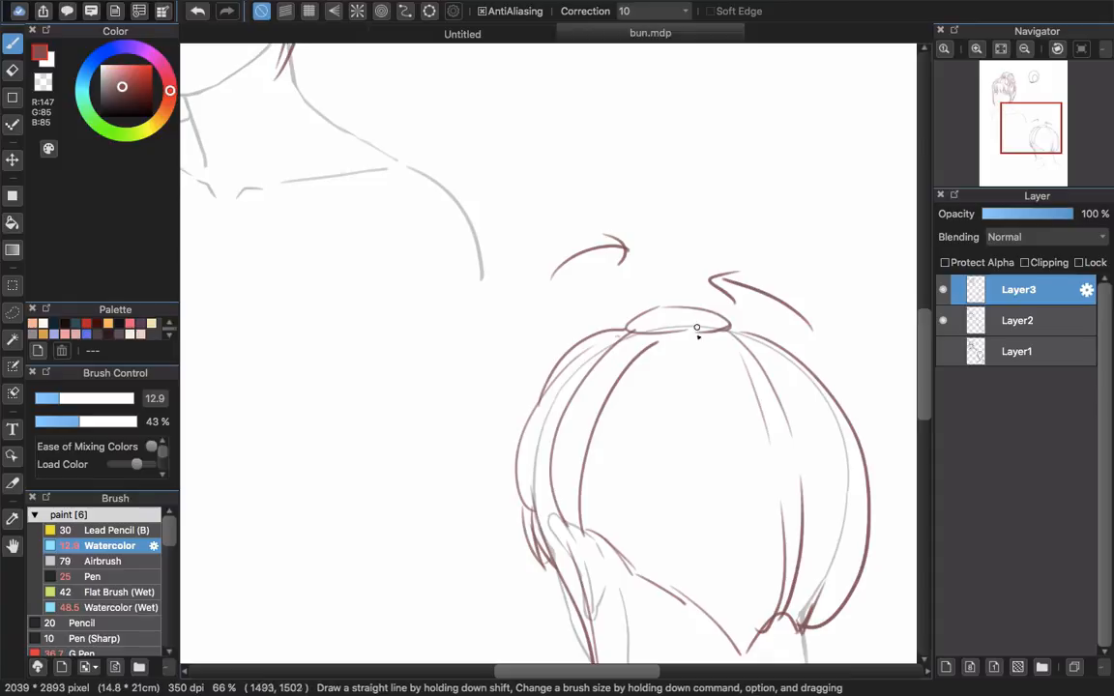
{"action": "key", "text": "super+z"}
{"action": "key", "text": "super+z"}
- Draw long curved strands down the middle of the back hair, from the bun base to the nape hairline
{"action": "mouse_move", "coordinate": [693, 363]}
{"action": "left_mouse_down"}
{"action": "mouse_move", "coordinate": [659, 317]}
{"action": "mouse_move", "coordinate": [655, 246]}
{"action": "mouse_move", "coordinate": [711, 351]}
{"action": "left_mouse_up"}
{"action": "mouse_move", "coordinate": [713, 432]}
{"action": "left_mouse_down"}
{"action": "mouse_move", "coordinate": [703, 476]}
{"action": "mouse_move", "coordinate": [709, 457]}
{"action": "left_mouse_up"}
{"action": "left_click_drag", "start_coordinate": [630, 312], "coordinate": [667, 380]}
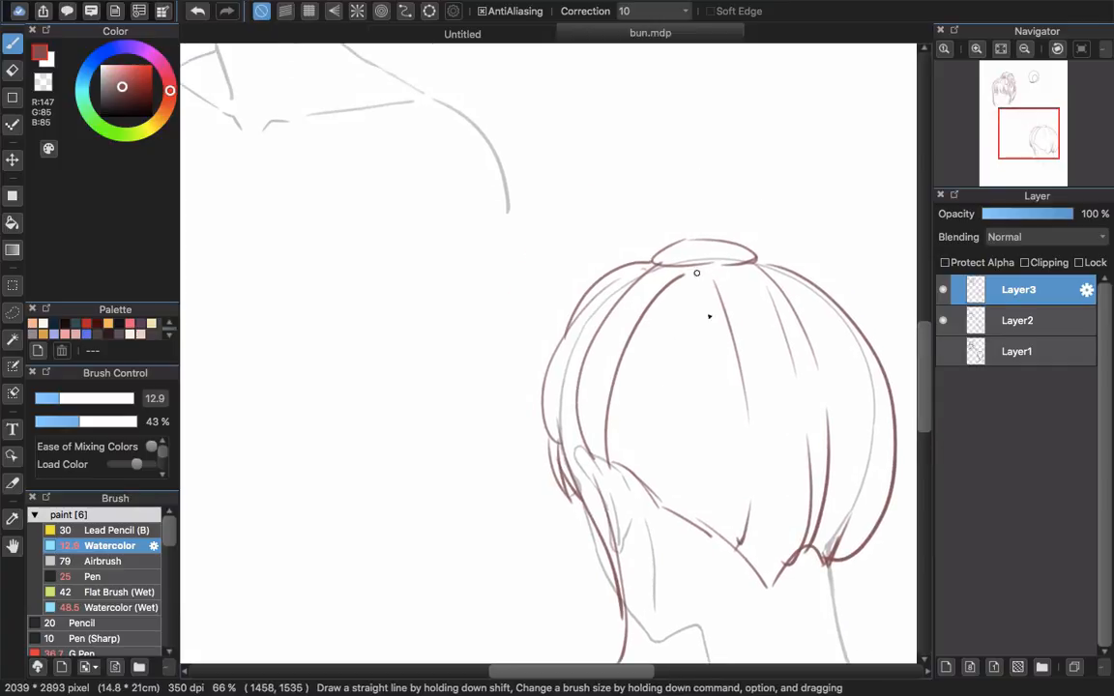
{"action": "mouse_move", "coordinate": [721, 304]}
{"action": "left_mouse_down"}
{"action": "mouse_move", "coordinate": [768, 460]}
{"action": "mouse_move", "coordinate": [740, 540]}
{"action": "left_mouse_up"}
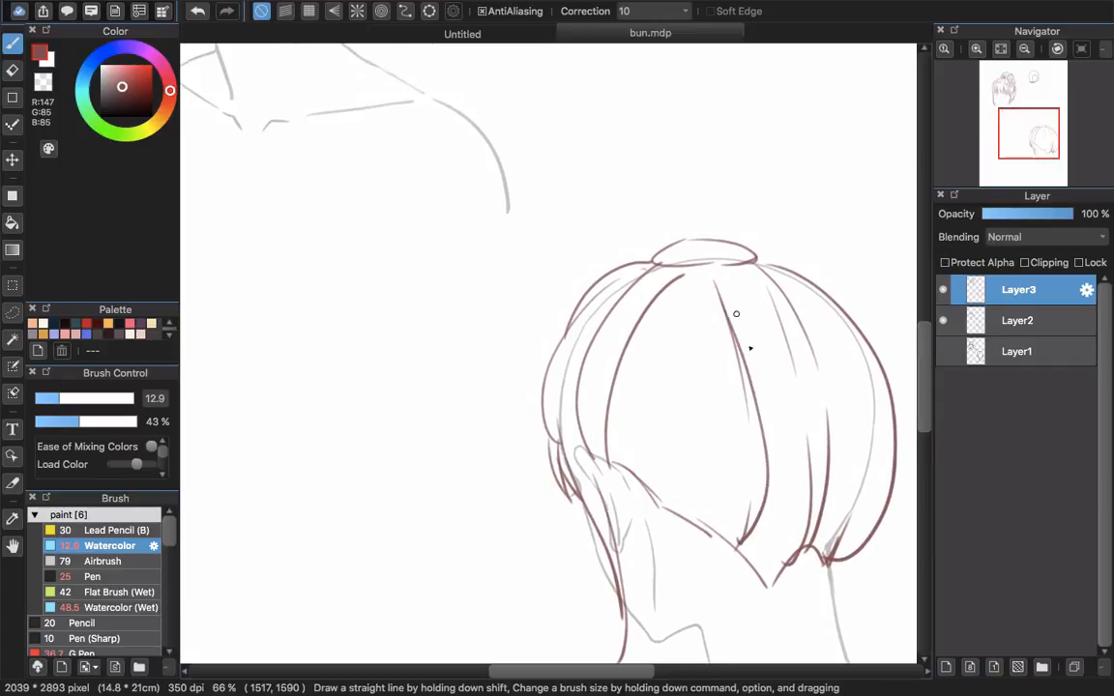
{"action": "mouse_move", "coordinate": [736, 314]}
{"action": "left_mouse_down"}
{"action": "mouse_move", "coordinate": [760, 444]}
{"action": "mouse_move", "coordinate": [743, 544]}
{"action": "mouse_move", "coordinate": [756, 570]}
{"action": "mouse_move", "coordinate": [743, 553]}
{"action": "mouse_move", "coordinate": [780, 567]}
{"action": "mouse_move", "coordinate": [778, 577]}
{"action": "mouse_move", "coordinate": [699, 452]}
{"action": "left_mouse_up"}
- Erase the M-shaped guide at the nape and redraw the hairline with pointed strand ends and extra strands above it
{"action": "key", "text": "e"}
{"action": "key", "text": "b"}
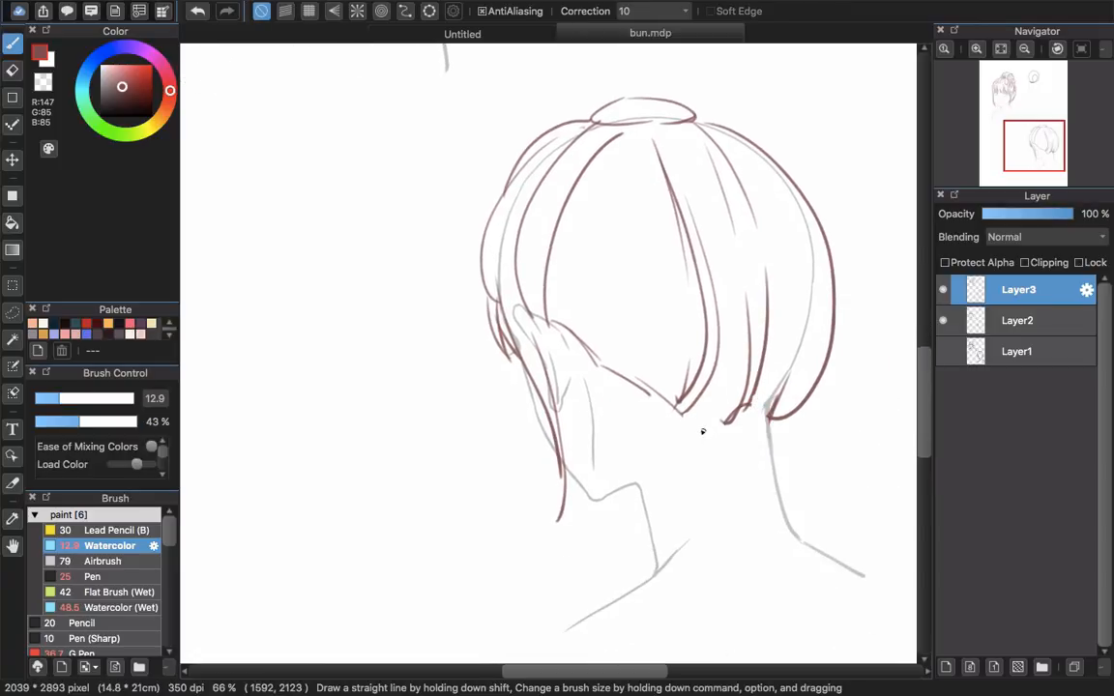
{"action": "left_click_drag", "start_coordinate": [732, 263], "coordinate": [734, 404]}
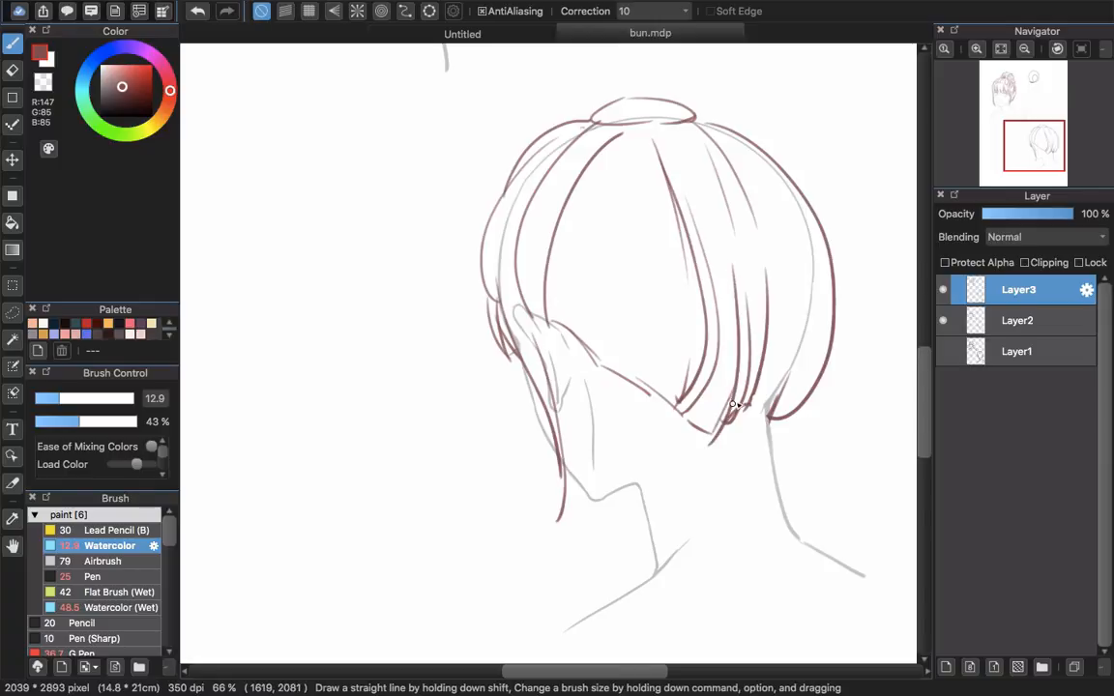
{"action": "left_click_drag", "start_coordinate": [805, 341], "coordinate": [772, 416]}
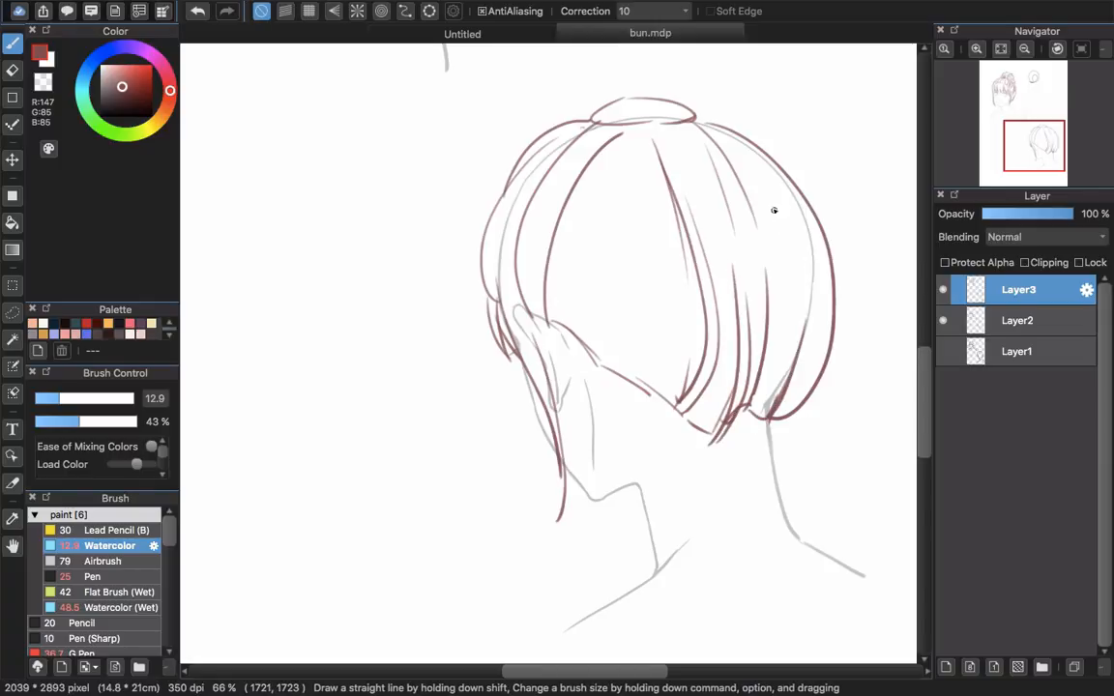
{"action": "mouse_move", "coordinate": [777, 212]}
{"action": "left_mouse_down"}
{"action": "mouse_move", "coordinate": [812, 323]}
{"action": "mouse_move", "coordinate": [761, 408]}
{"action": "left_mouse_up"}
- Draw the rounded bun outline over the oval base, closing its underside with two overlapping curved lobes
{"action": "left_click_drag", "start_coordinate": [635, 308], "coordinate": [731, 351]}
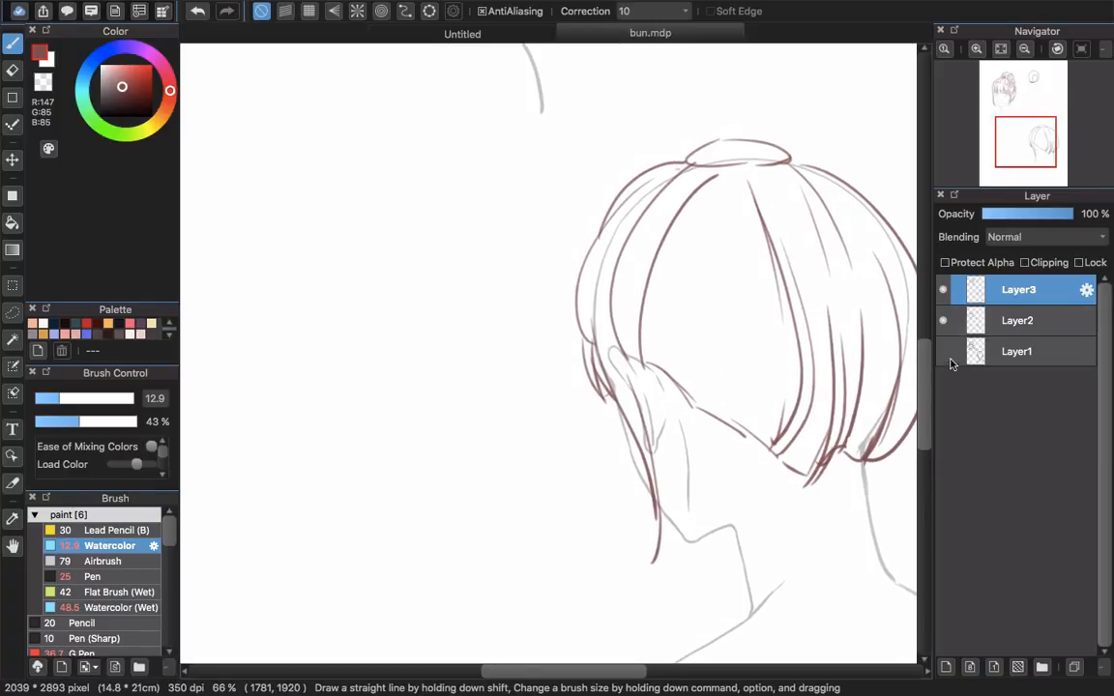
{"action": "left_click_drag", "start_coordinate": [716, 177], "coordinate": [688, 312]}
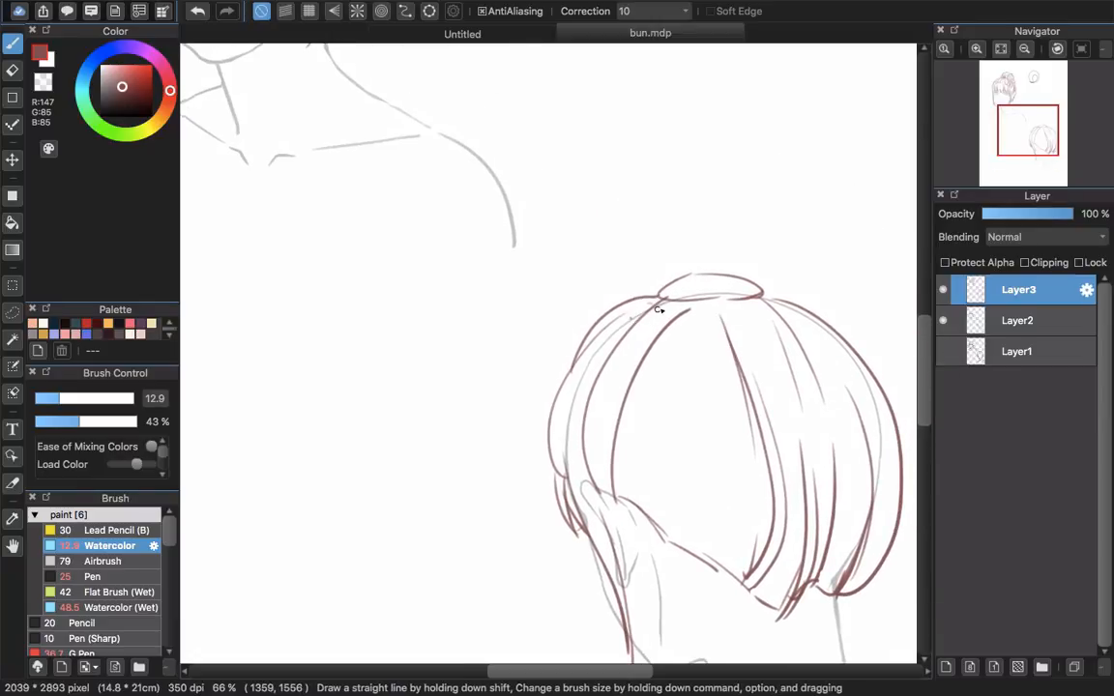
{"action": "mouse_move", "coordinate": [613, 306]}
{"action": "left_mouse_down"}
{"action": "mouse_move", "coordinate": [764, 227]}
{"action": "mouse_move", "coordinate": [784, 290]}
{"action": "left_mouse_up"}
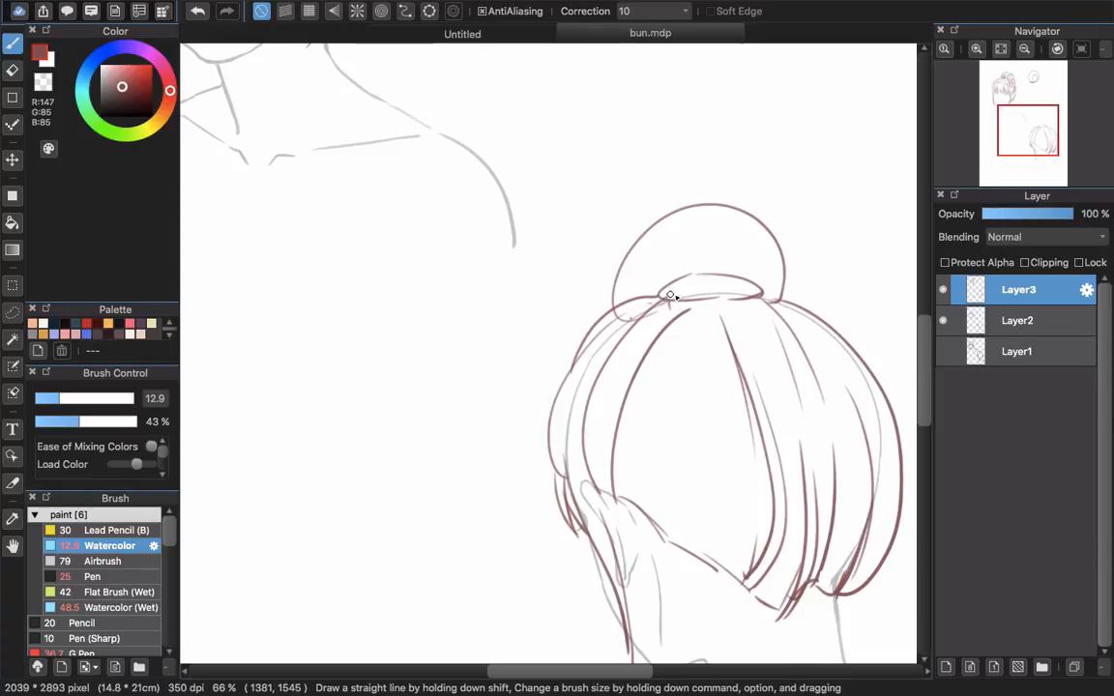
{"action": "key", "text": "super+z"}
{"action": "mouse_move", "coordinate": [694, 323]}
{"action": "left_mouse_down"}
{"action": "mouse_move", "coordinate": [763, 324]}
{"action": "mouse_move", "coordinate": [783, 293]}
{"action": "left_mouse_up"}
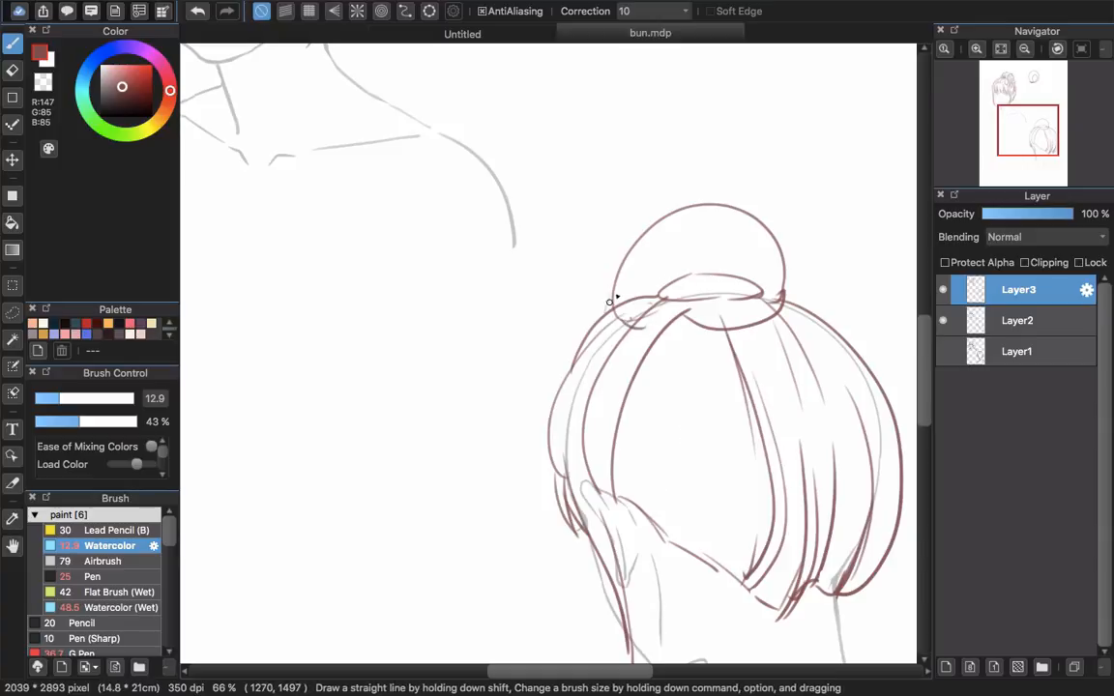
{"action": "left_click_drag", "start_coordinate": [650, 329], "coordinate": [685, 312]}
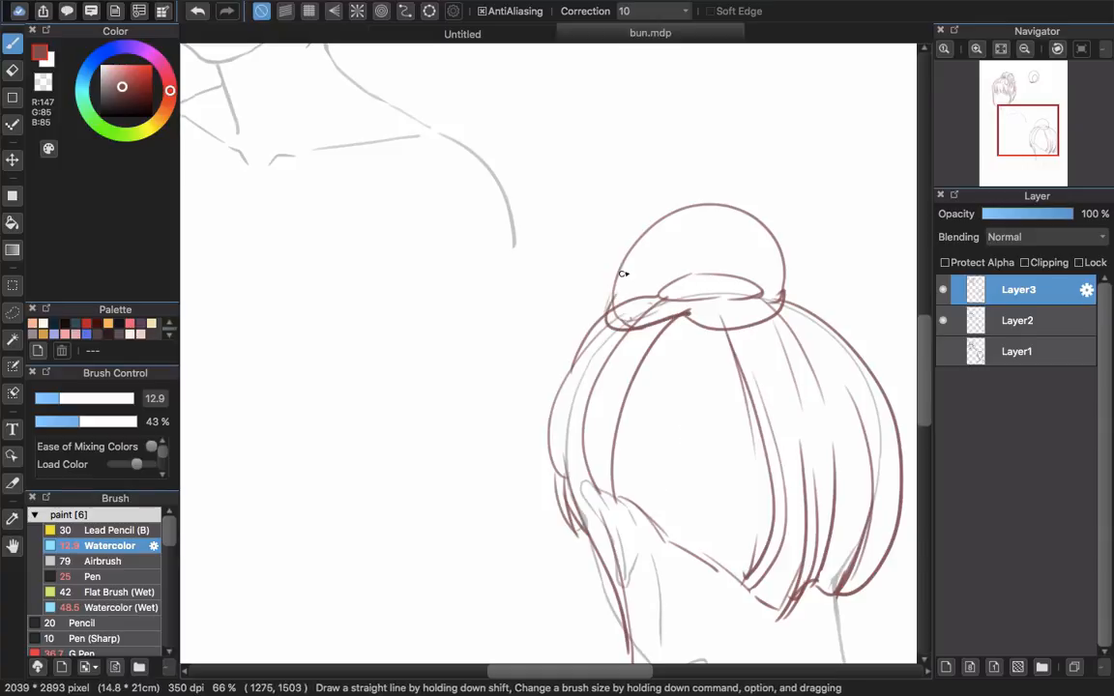
- Sketch curved fold lines across the bun and erase the overlapping base lines inside it
{"action": "mouse_move", "coordinate": [692, 209]}
{"action": "left_mouse_down"}
{"action": "mouse_move", "coordinate": [735, 242]}
{"action": "mouse_move", "coordinate": [733, 290]}
{"action": "mouse_move", "coordinate": [741, 218]}
{"action": "mouse_move", "coordinate": [693, 220]}
{"action": "mouse_move", "coordinate": [716, 280]}
{"action": "mouse_move", "coordinate": [711, 371]}
{"action": "left_mouse_up"}
{"action": "key", "text": "super+z"}
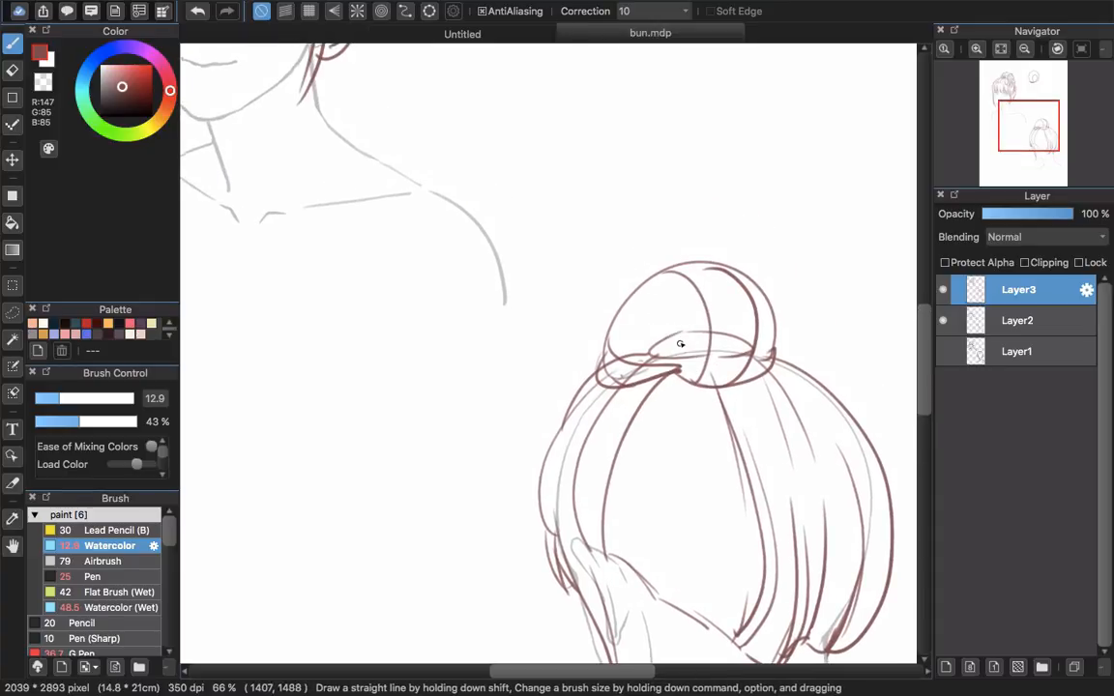
{"action": "key", "text": "e"}
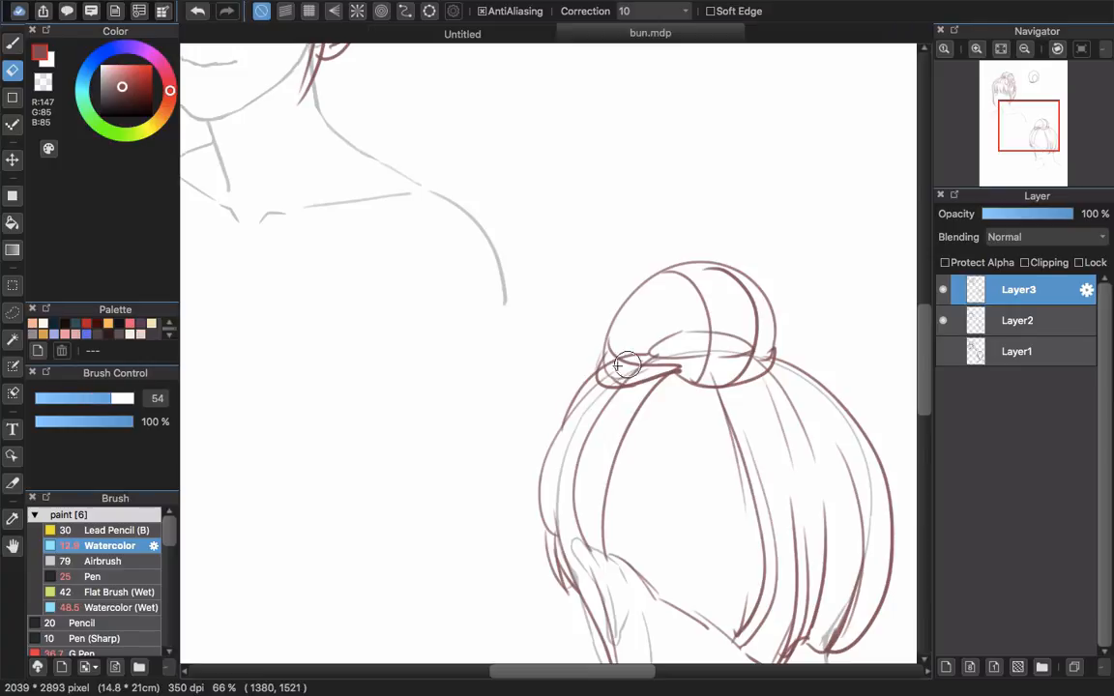
{"action": "mouse_move", "coordinate": [607, 373]}
{"action": "left_mouse_down"}
{"action": "mouse_move", "coordinate": [641, 373]}
{"action": "mouse_move", "coordinate": [638, 346]}
{"action": "mouse_move", "coordinate": [667, 346]}
{"action": "mouse_move", "coordinate": [658, 326]}
{"action": "mouse_move", "coordinate": [701, 335]}
{"action": "mouse_move", "coordinate": [721, 316]}
{"action": "mouse_move", "coordinate": [741, 348]}
{"action": "mouse_move", "coordinate": [761, 346]}
{"action": "mouse_move", "coordinate": [736, 357]}
{"action": "left_mouse_up"}
- Strengthen the bun's curved fold lines and add a small loop of hair at its far side
{"action": "key", "text": "b"}
{"action": "mouse_move", "coordinate": [676, 274]}
{"action": "left_mouse_down"}
{"action": "mouse_move", "coordinate": [707, 361]}
{"action": "mouse_move", "coordinate": [697, 384]}
{"action": "left_mouse_up"}
{"action": "mouse_move", "coordinate": [741, 283]}
{"action": "left_mouse_down"}
{"action": "mouse_move", "coordinate": [756, 363]}
{"action": "mouse_move", "coordinate": [795, 356]}
{"action": "mouse_move", "coordinate": [763, 381]}
{"action": "left_mouse_up"}
{"action": "left_click_drag", "start_coordinate": [661, 390], "coordinate": [725, 396]}
{"action": "left_click_drag", "start_coordinate": [684, 328], "coordinate": [752, 377]}
{"action": "key", "text": "ctrl+z"}
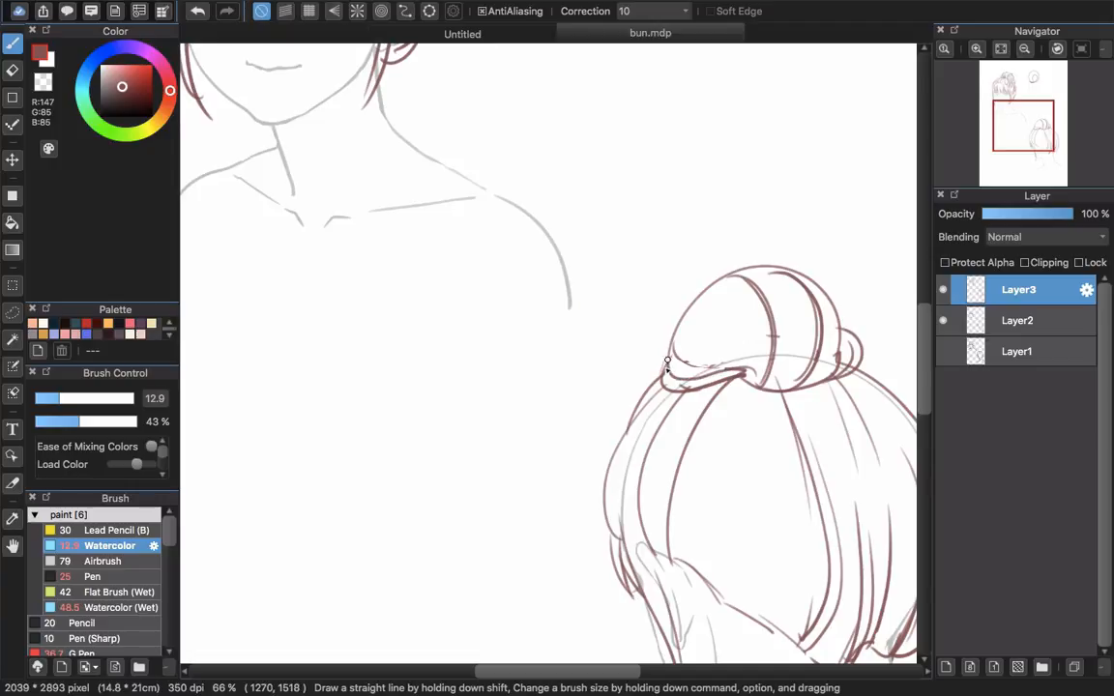
- Add a curved fold across the near side of the bun, then break its outline and redraw it as an overlapping edge
{"action": "scroll", "coordinate": [711, 380], "scroll_direction": "right", "scroll_amount": 1}
{"action": "scroll", "coordinate": [711, 381], "scroll_direction": "right", "scroll_amount": 5}
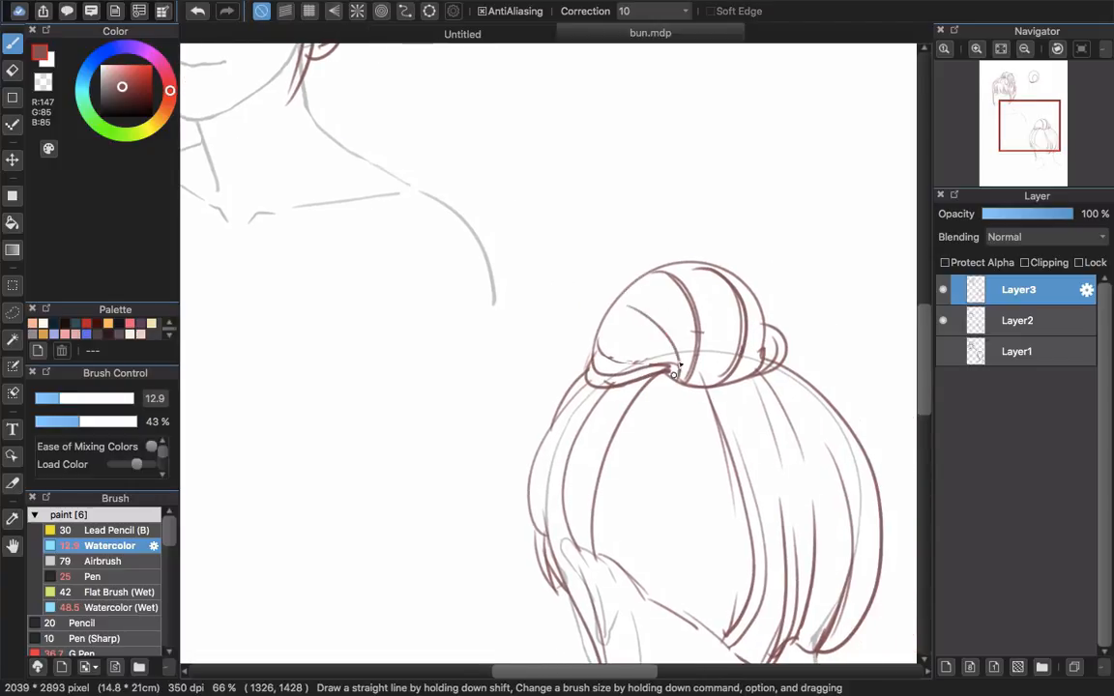
{"action": "key", "text": "e"}
{"action": "left_click_drag", "start_coordinate": [629, 305], "coordinate": [617, 299]}
{"action": "key", "text": "b"}
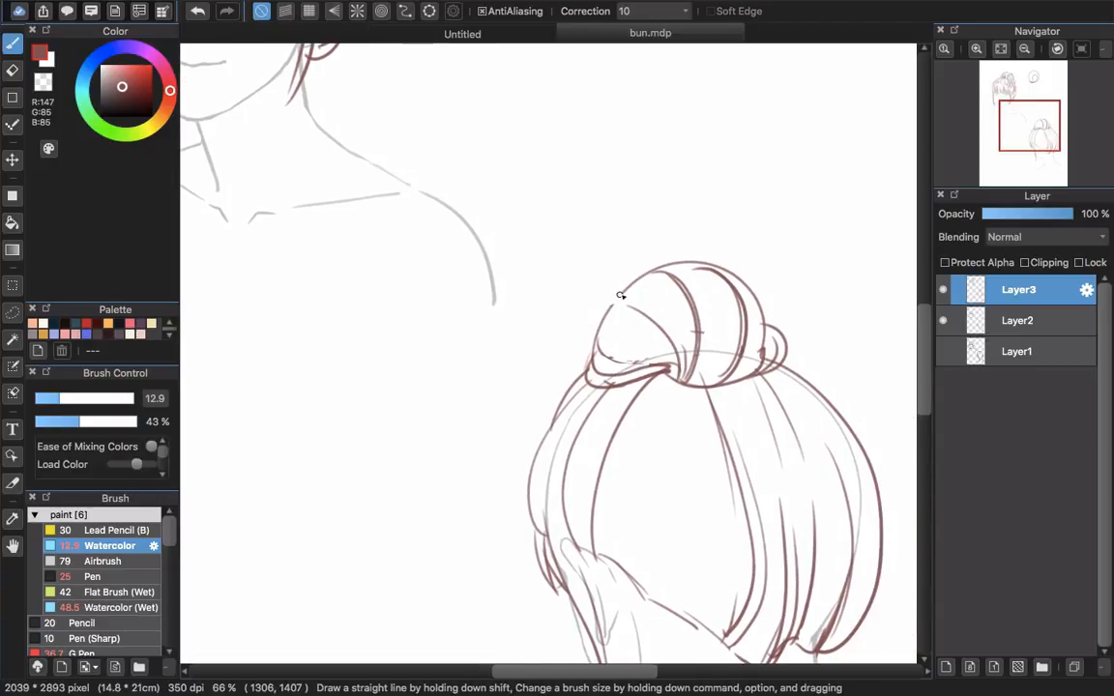
{"action": "left_click_drag", "start_coordinate": [623, 295], "coordinate": [611, 308]}
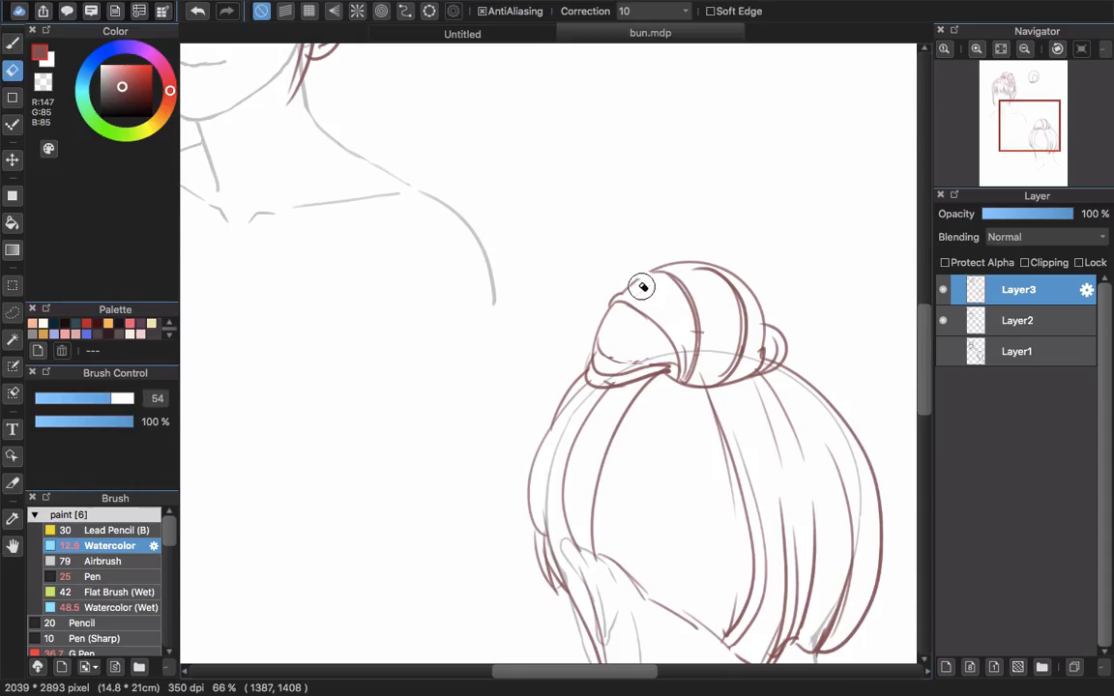
- Draw an overlapping strand over the bun's upper edge and add fold lines converging at its base
{"action": "left_click_drag", "start_coordinate": [580, 290], "coordinate": [638, 254]}
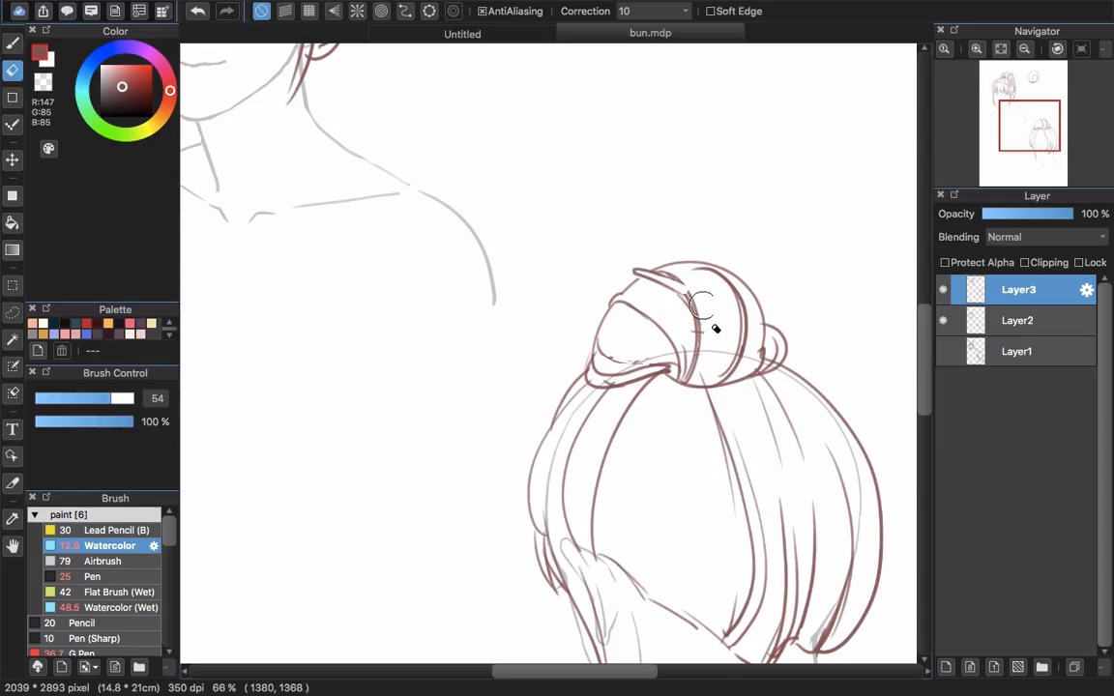
{"action": "scroll", "coordinate": [674, 397], "scroll_direction": "right", "scroll_amount": 2}
{"action": "mouse_move", "coordinate": [674, 397]}
{"action": "left_mouse_down"}
{"action": "mouse_move", "coordinate": [657, 386]}
{"action": "mouse_move", "coordinate": [694, 414]}
{"action": "mouse_move", "coordinate": [814, 407]}
{"action": "left_mouse_up"}
{"action": "mouse_move", "coordinate": [677, 317]}
{"action": "left_mouse_down"}
{"action": "mouse_move", "coordinate": [670, 340]}
{"action": "mouse_move", "coordinate": [754, 356]}
{"action": "mouse_move", "coordinate": [681, 335]}
{"action": "left_mouse_up"}
{"action": "key", "text": "super+z"}
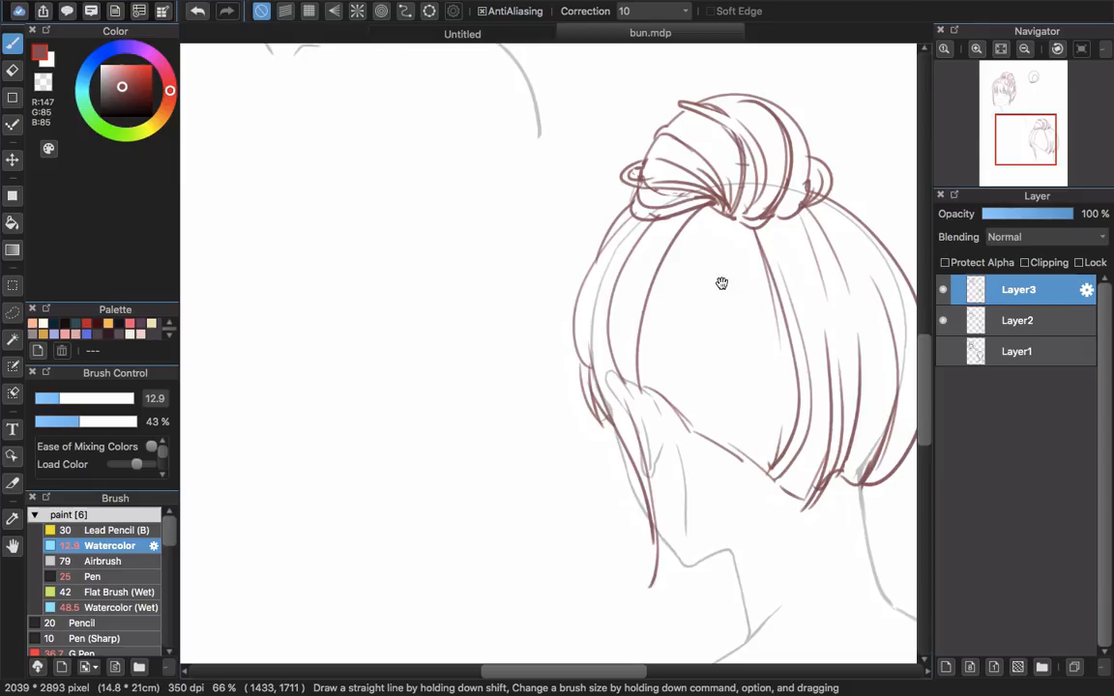
- Erase part of the nape hairline and redraw it with a long strand curving down from the bun
{"action": "scroll", "coordinate": [721, 281], "scroll_direction": "down", "scroll_amount": 5}
{"action": "key", "text": "e"}
{"action": "mouse_move", "coordinate": [577, 304]}
{"action": "left_mouse_down"}
{"action": "mouse_move", "coordinate": [607, 322]}
{"action": "mouse_move", "coordinate": [581, 296]}
{"action": "mouse_move", "coordinate": [638, 358]}
{"action": "left_mouse_up"}
{"action": "key", "text": "b"}
{"action": "mouse_move", "coordinate": [645, 147]}
{"action": "left_mouse_down"}
{"action": "mouse_move", "coordinate": [658, 294]}
{"action": "mouse_move", "coordinate": [633, 326]}
{"action": "left_mouse_up"}
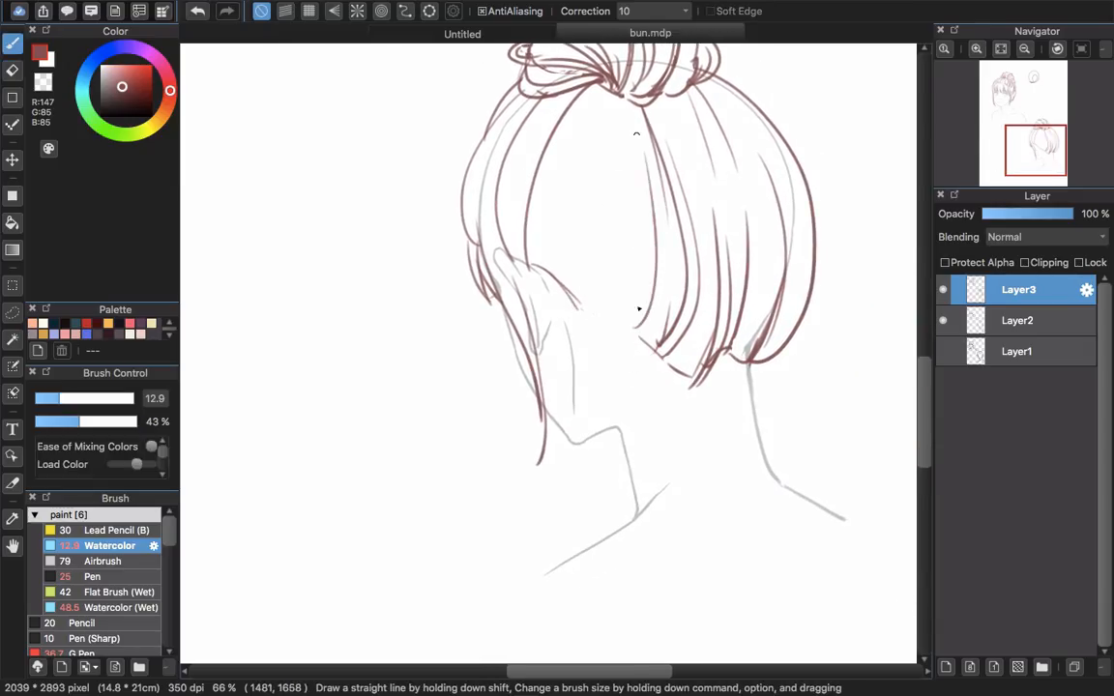
{"action": "mouse_move", "coordinate": [653, 285]}
{"action": "left_mouse_down"}
{"action": "mouse_move", "coordinate": [622, 327]}
{"action": "mouse_move", "coordinate": [576, 304]}
{"action": "mouse_move", "coordinate": [615, 341]}
{"action": "left_mouse_up"}
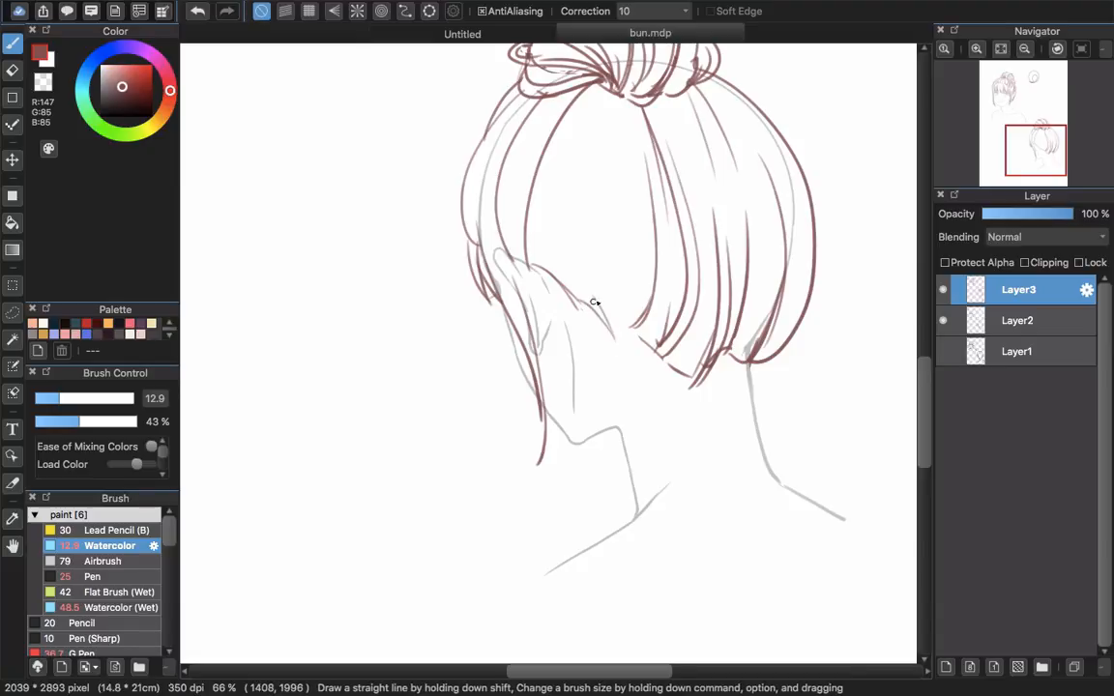
- Draw loose, tapered wisps hanging from the nape hairline down over the neck
{"action": "left_click_drag", "start_coordinate": [592, 297], "coordinate": [615, 381]}
{"action": "mouse_move", "coordinate": [617, 313]}
{"action": "left_mouse_down"}
{"action": "mouse_move", "coordinate": [655, 342]}
{"action": "mouse_move", "coordinate": [670, 416]}
{"action": "mouse_move", "coordinate": [700, 389]}
{"action": "mouse_move", "coordinate": [678, 375]}
{"action": "mouse_move", "coordinate": [702, 448]}
{"action": "left_mouse_up"}
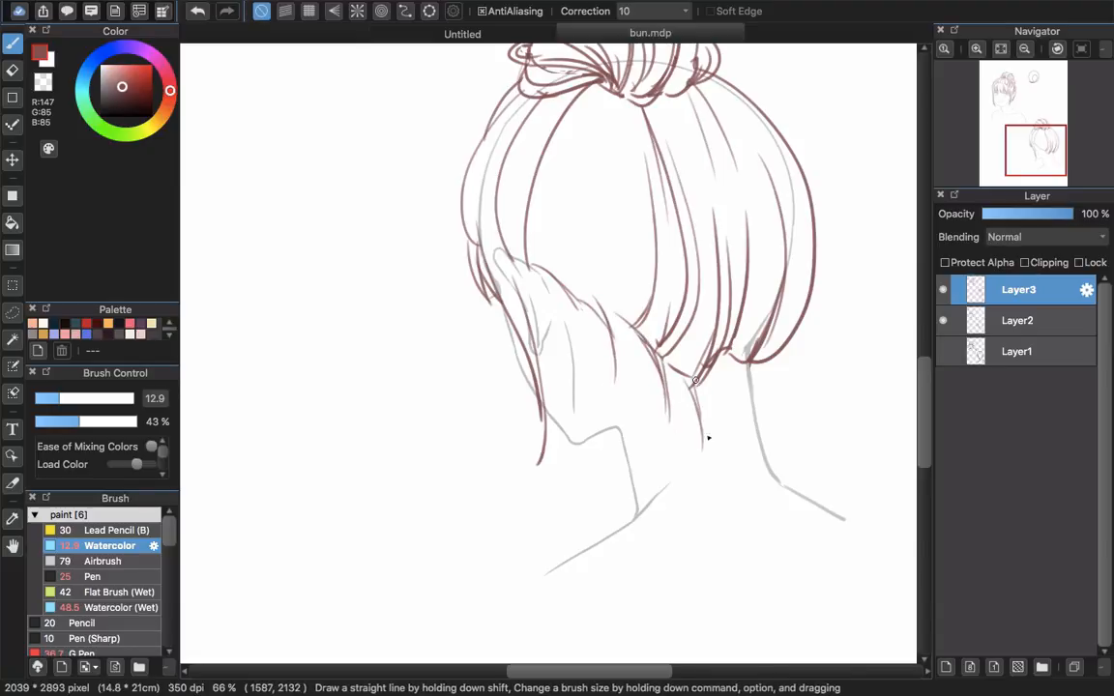
{"action": "left_click_drag", "start_coordinate": [694, 378], "coordinate": [704, 471]}
{"action": "left_click_drag", "start_coordinate": [732, 358], "coordinate": [763, 432]}
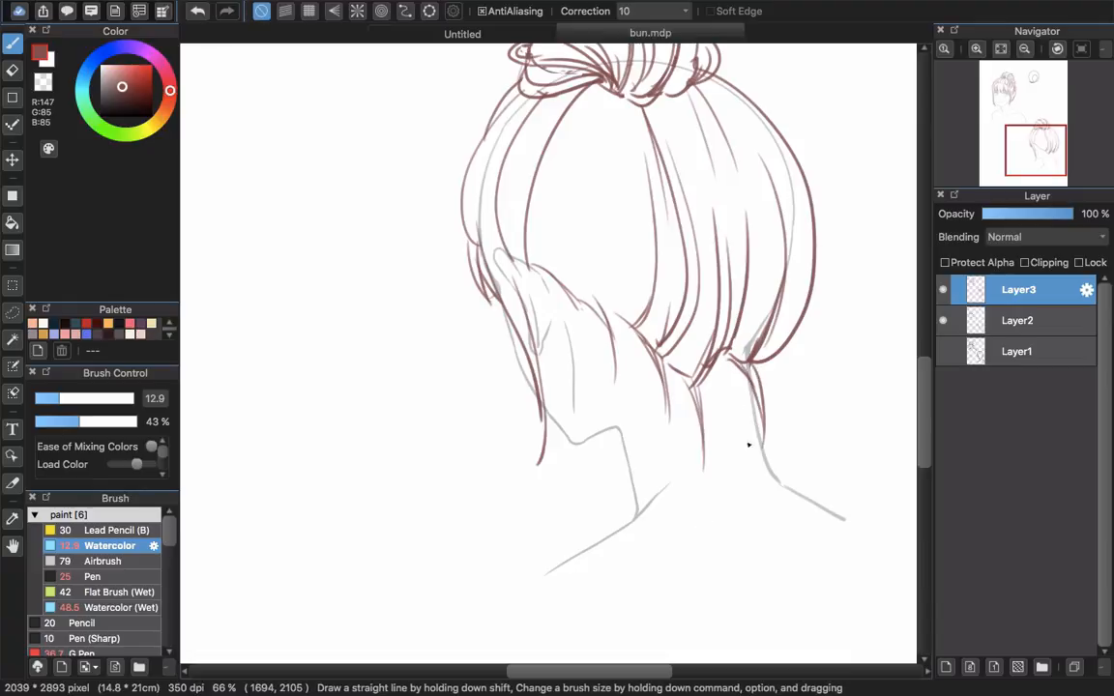
- Rework the outer contour of the back-view hair with overlapping strands and add another wisp at the neck
{"action": "scroll", "coordinate": [776, 276], "scroll_direction": "up", "scroll_amount": 3}
{"action": "mouse_move", "coordinate": [784, 197]}
{"action": "left_mouse_down"}
{"action": "mouse_move", "coordinate": [826, 251]}
{"action": "mouse_move", "coordinate": [829, 323]}
{"action": "left_mouse_up"}
{"action": "key", "text": "super+z"}
{"action": "mouse_move", "coordinate": [724, 150]}
{"action": "left_mouse_down"}
{"action": "mouse_move", "coordinate": [810, 209]}
{"action": "mouse_move", "coordinate": [832, 280]}
{"action": "mouse_move", "coordinate": [835, 317]}
{"action": "left_mouse_up"}
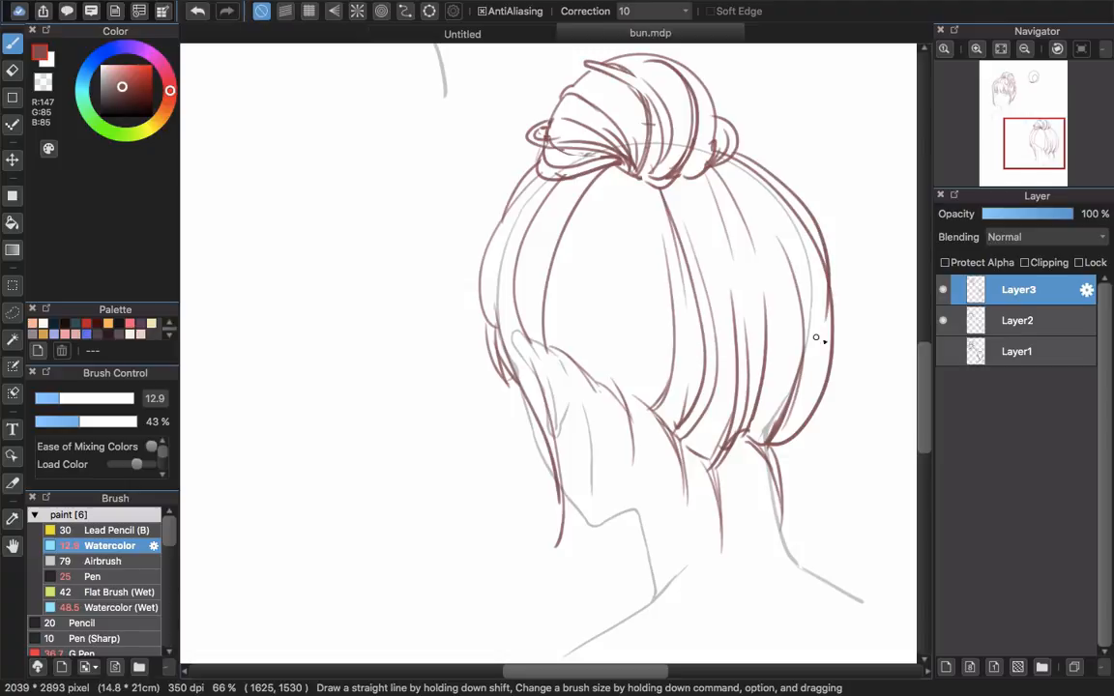
{"action": "left_click_drag", "start_coordinate": [805, 399], "coordinate": [778, 363]}
{"action": "key", "text": "e"}
{"action": "mouse_move", "coordinate": [800, 228]}
{"action": "left_mouse_down"}
{"action": "mouse_move", "coordinate": [806, 339]}
{"action": "mouse_move", "coordinate": [815, 323]}
{"action": "left_mouse_up"}
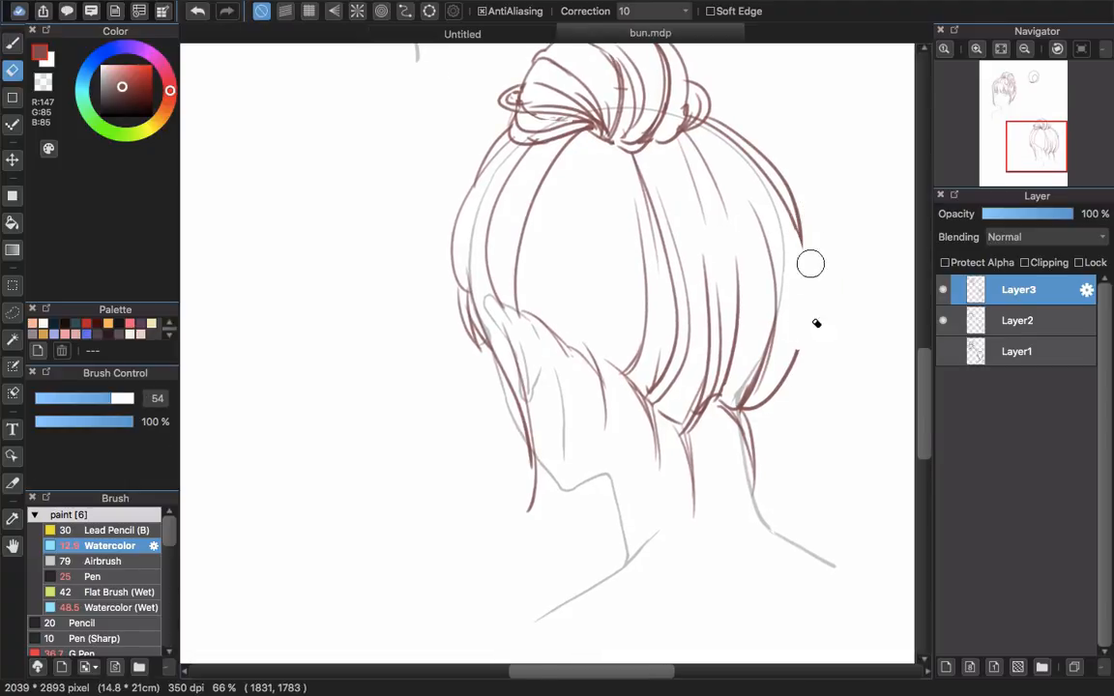
{"action": "key", "text": "b"}
{"action": "left_click_drag", "start_coordinate": [804, 247], "coordinate": [794, 367]}
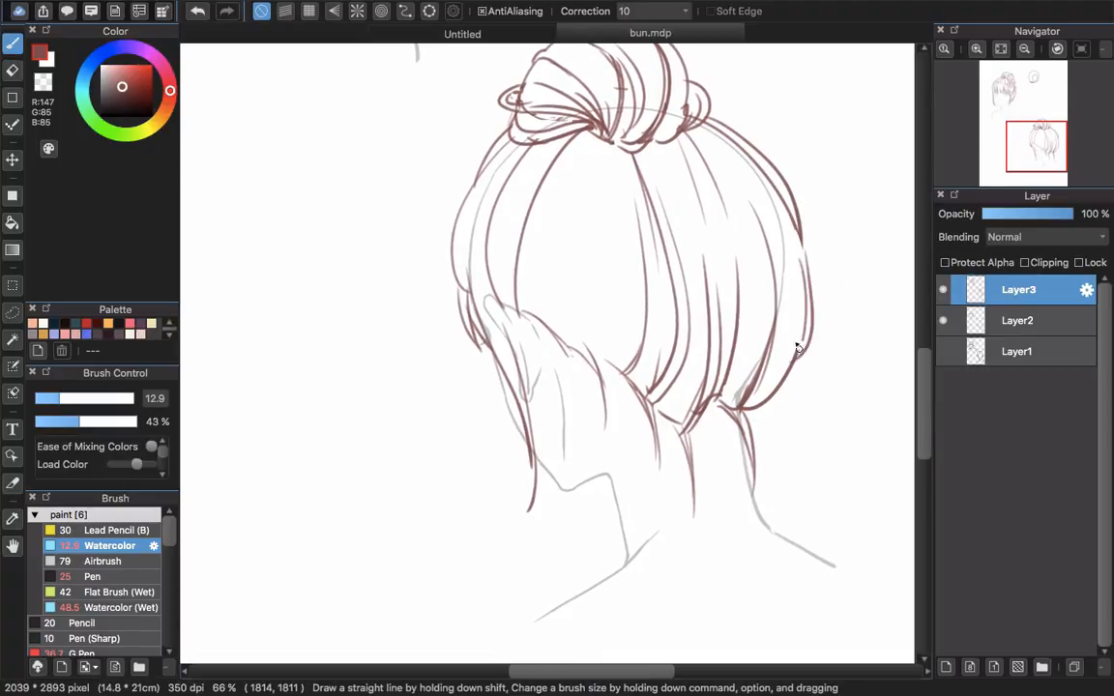
{"action": "left_click_drag", "start_coordinate": [753, 410], "coordinate": [778, 465]}
- Hide Layer2 and examine the finished hair line work of both heads on its own
{"action": "left_click", "coordinate": [943, 320]}
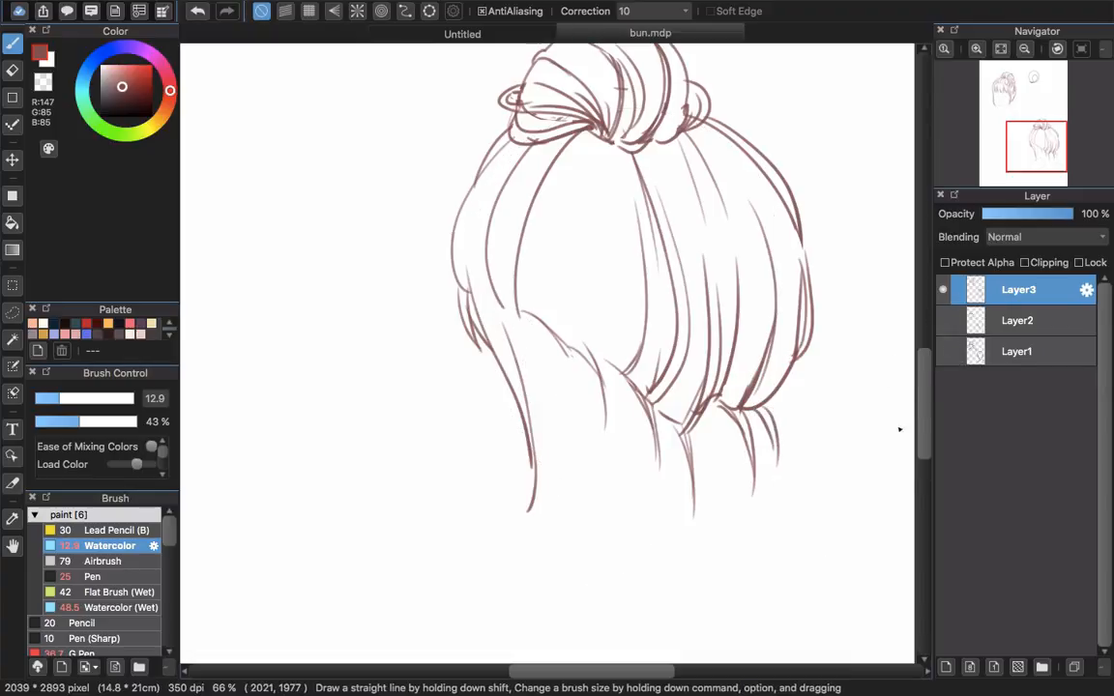
{"action": "scroll", "coordinate": [691, 257], "scroll_direction": "down", "scroll_amount": 4}
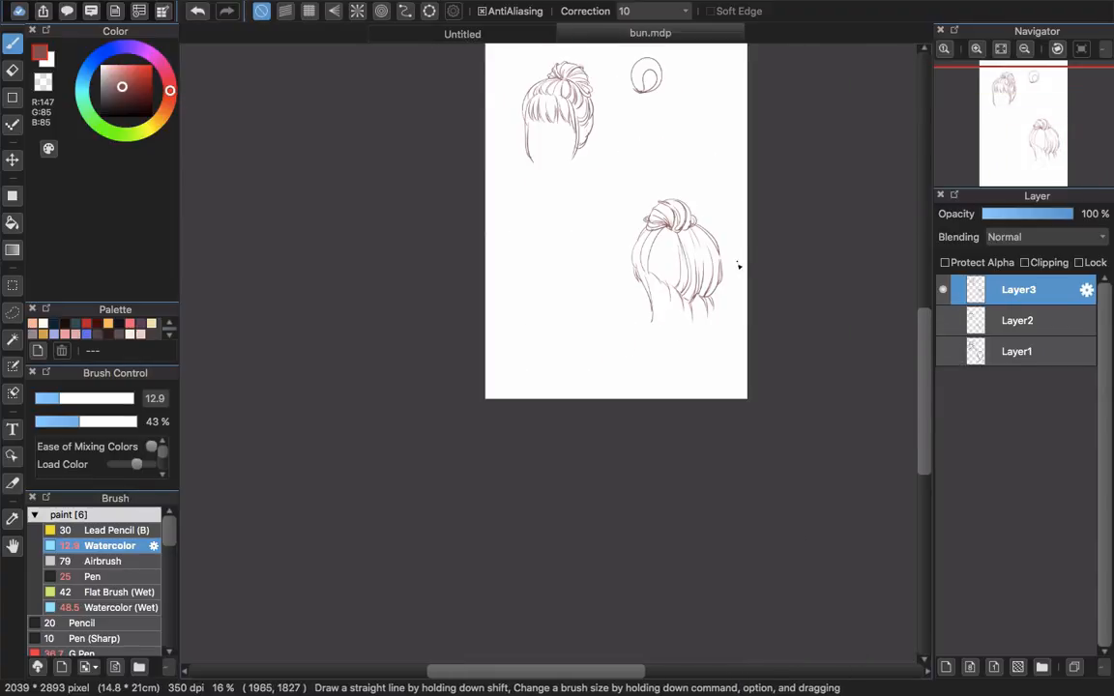
{"action": "scroll", "coordinate": [678, 180], "scroll_direction": "up", "scroll_amount": 2}
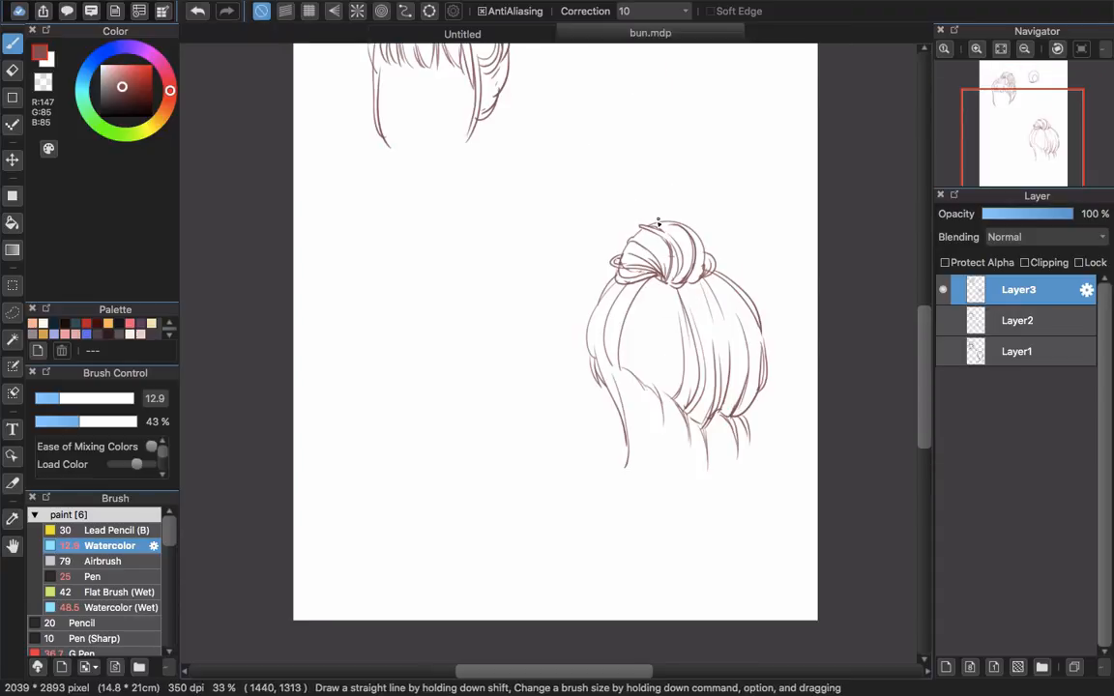
{"action": "scroll", "coordinate": [678, 242], "scroll_direction": "up", "scroll_amount": 4}
{"action": "scroll", "coordinate": [677, 241], "scroll_direction": "left", "scroll_amount": 2}
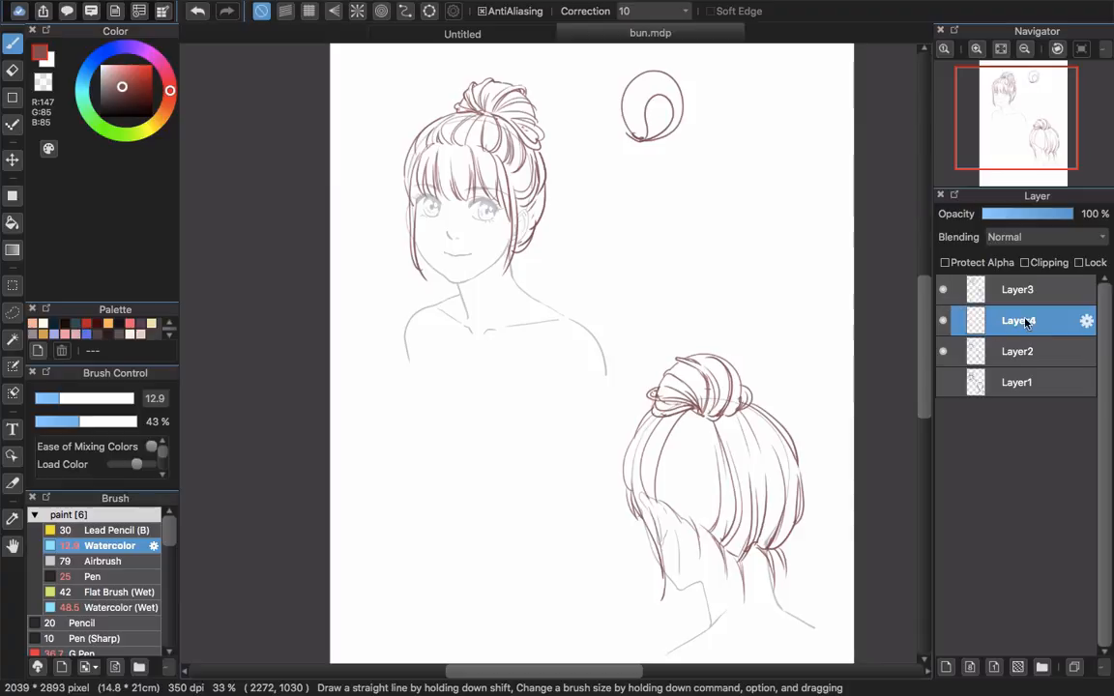
- Hide the hair drawing on Layer3 and make the empty Layer4 active
{"action": "left_click", "coordinate": [943, 289]}
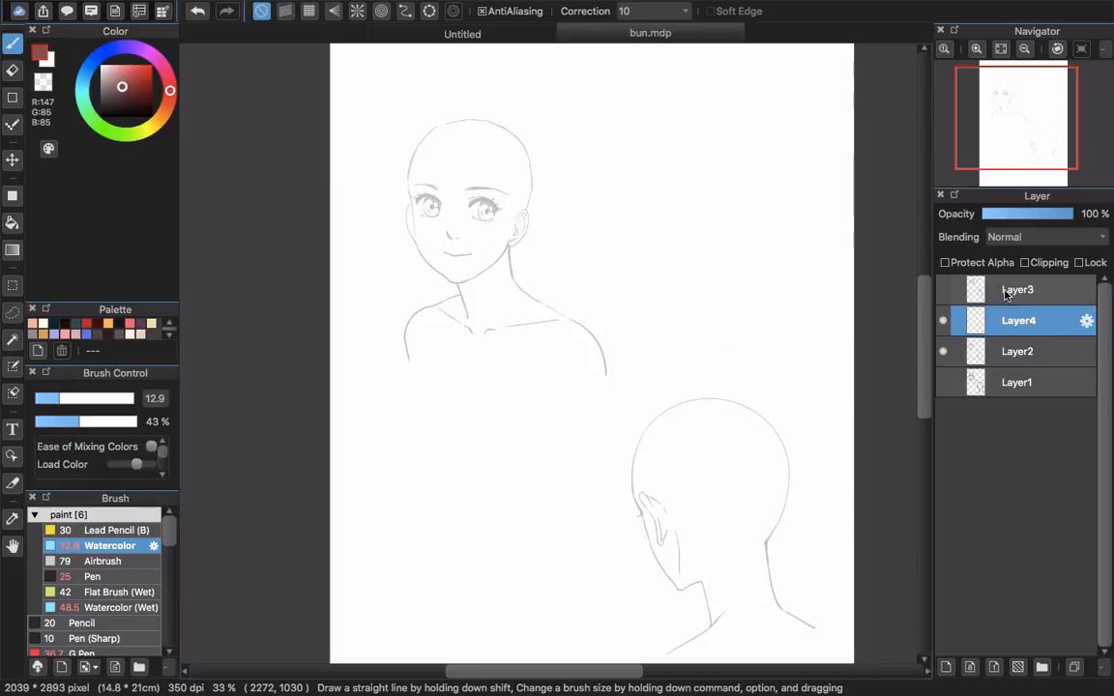
{"action": "left_click", "coordinate": [1006, 295]}
{"action": "left_click", "coordinate": [944, 291]}
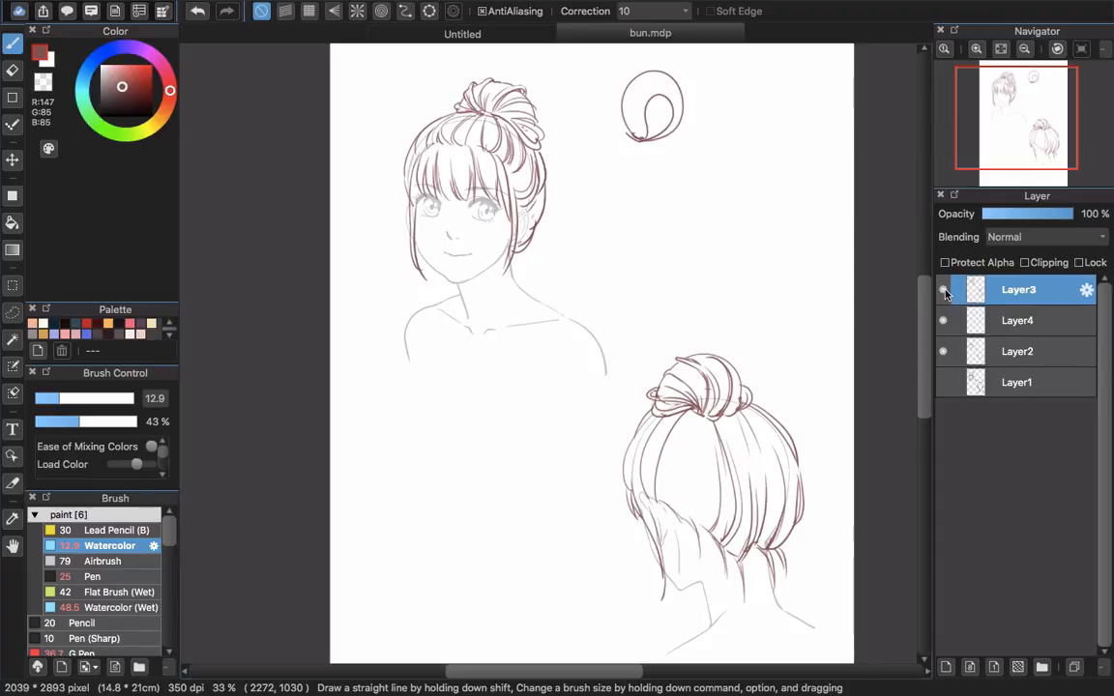
{"action": "left_click", "coordinate": [944, 291]}
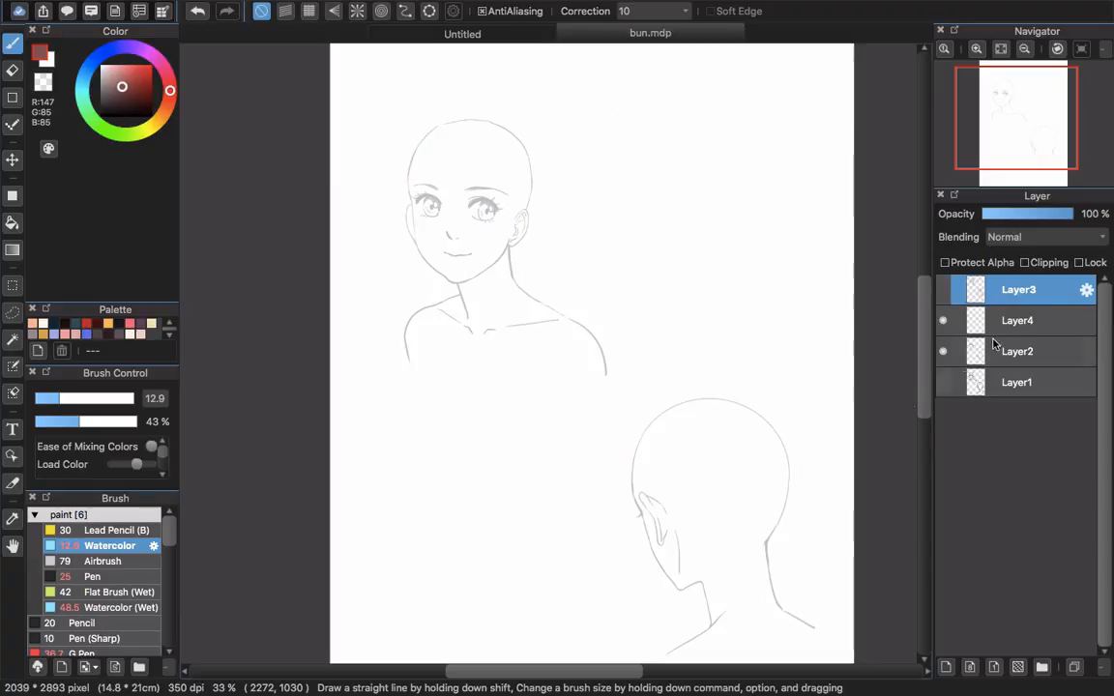
{"action": "left_click", "coordinate": [996, 327]}
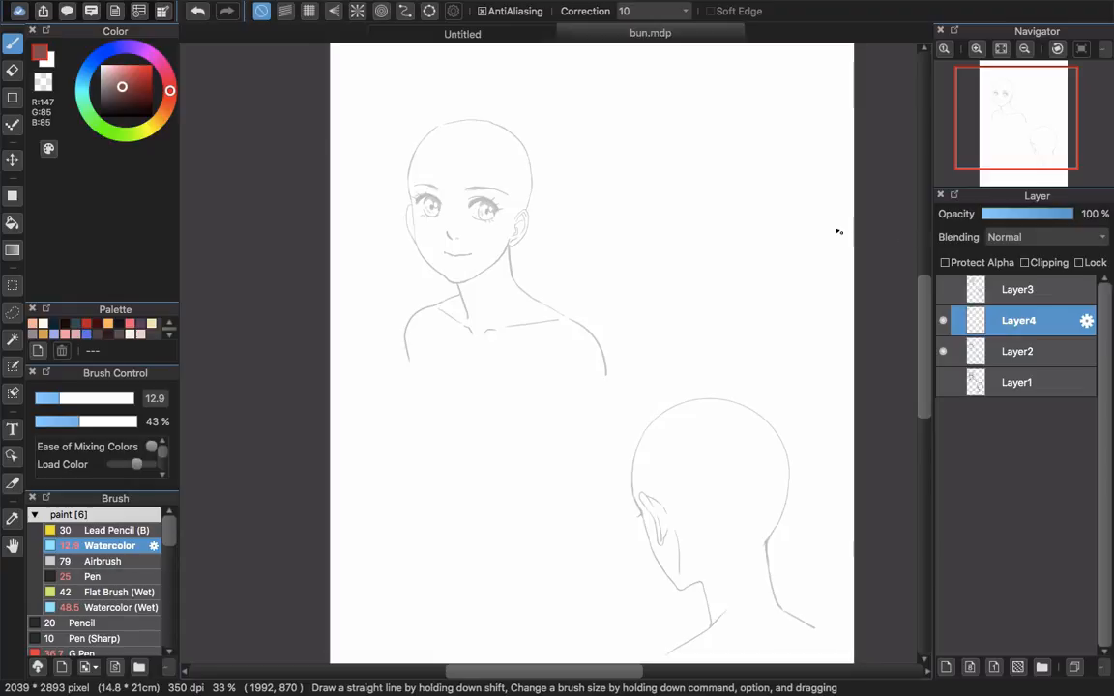
- Sketch a small rounded head top with a bun in the empty area beside the front-view head and undo the bun
{"action": "scroll", "coordinate": [797, 203], "scroll_direction": "up", "scroll_amount": 2}
{"action": "scroll", "coordinate": [797, 203], "scroll_direction": "right", "scroll_amount": 2}
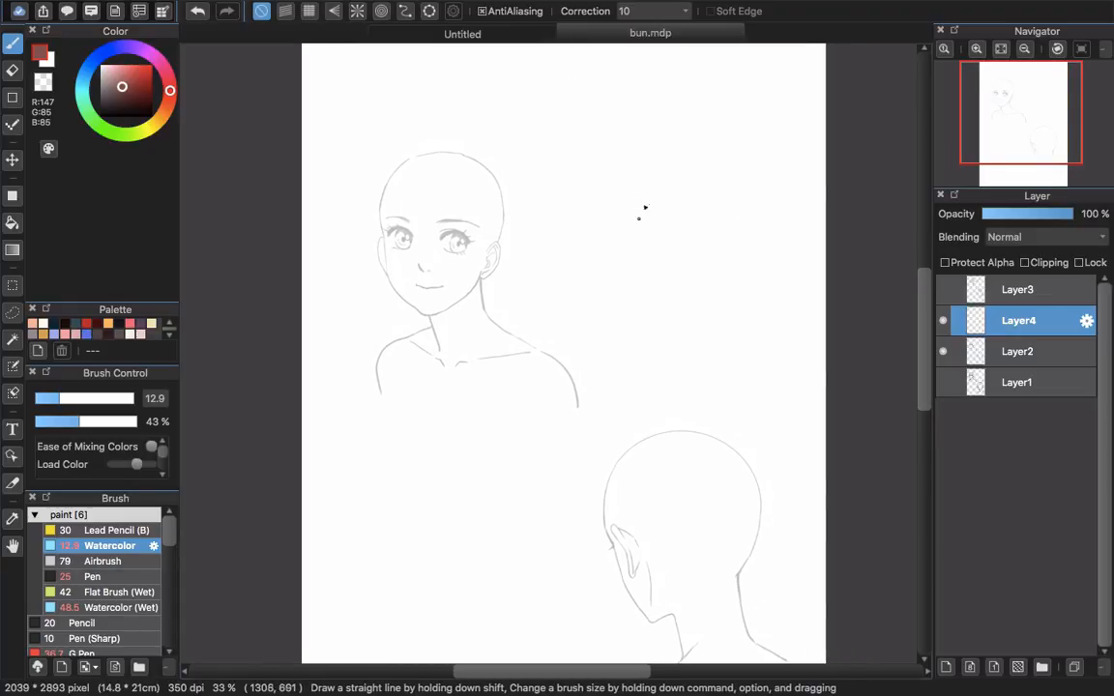
{"action": "mouse_move", "coordinate": [609, 230]}
{"action": "left_mouse_down"}
{"action": "mouse_move", "coordinate": [618, 185]}
{"action": "mouse_move", "coordinate": [677, 225]}
{"action": "left_mouse_up"}
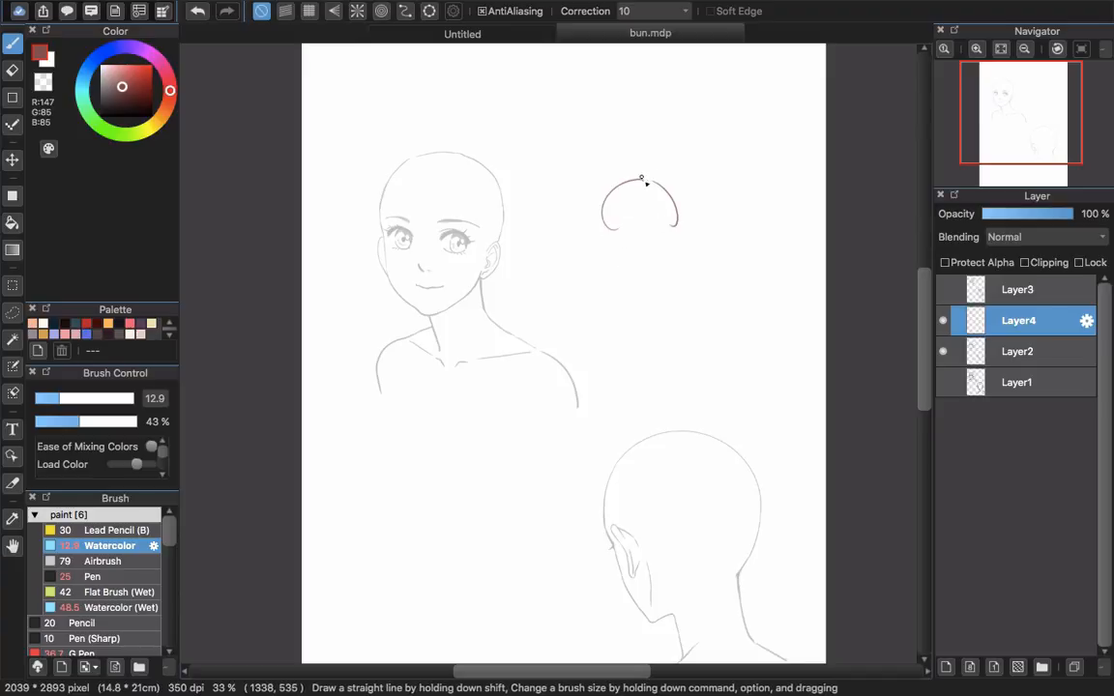
{"action": "mouse_move", "coordinate": [641, 180]}
{"action": "left_mouse_down"}
{"action": "mouse_move", "coordinate": [637, 149]}
{"action": "mouse_move", "coordinate": [663, 166]}
{"action": "left_mouse_up"}
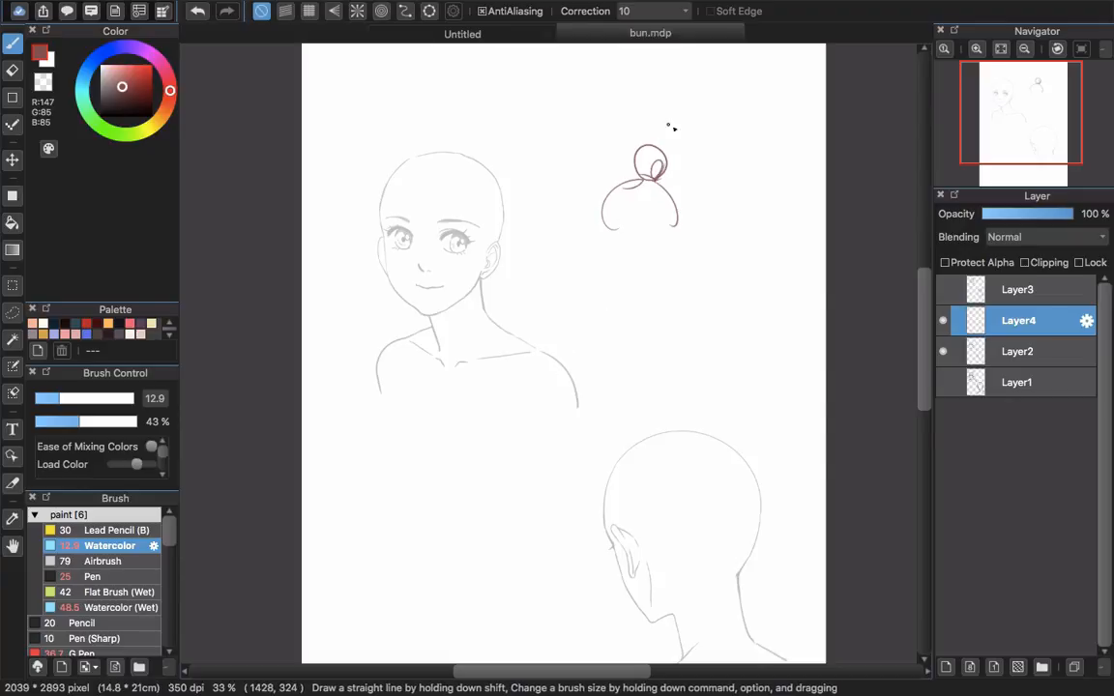
{"action": "key", "text": "ctrl+z"}
{"action": "key", "text": "ctrl+z"}
{"action": "key", "text": "ctrl+z"}
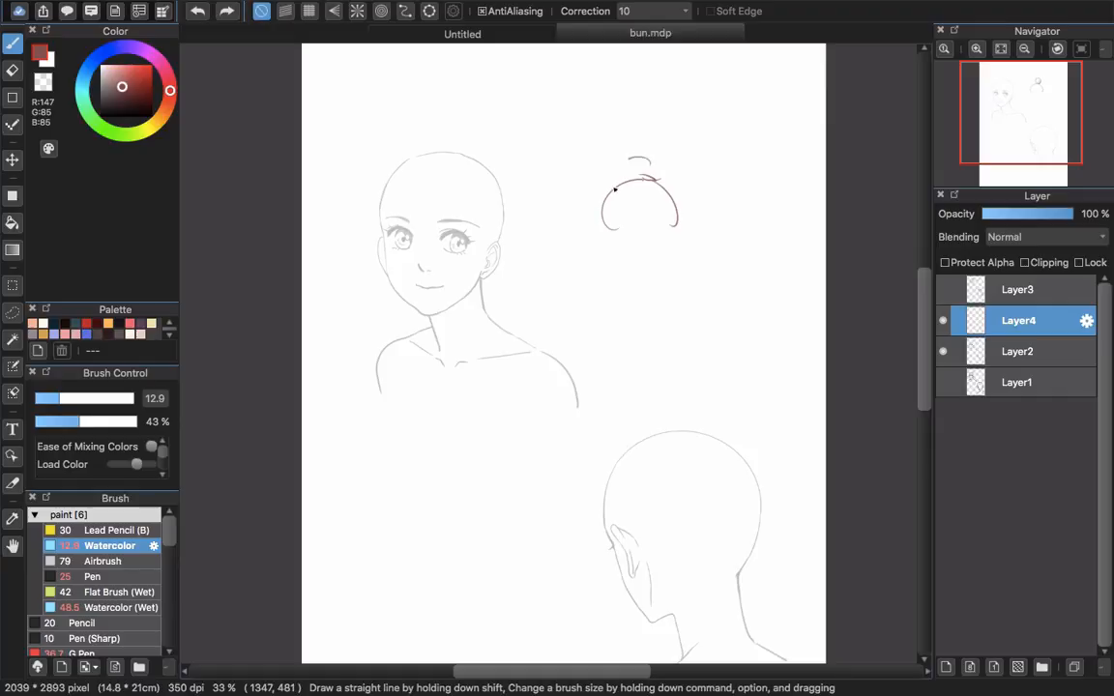
{"action": "mouse_move", "coordinate": [615, 189]}
{"action": "left_mouse_down"}
{"action": "mouse_move", "coordinate": [658, 174]}
{"action": "mouse_move", "coordinate": [649, 178]}
{"action": "left_mouse_up"}
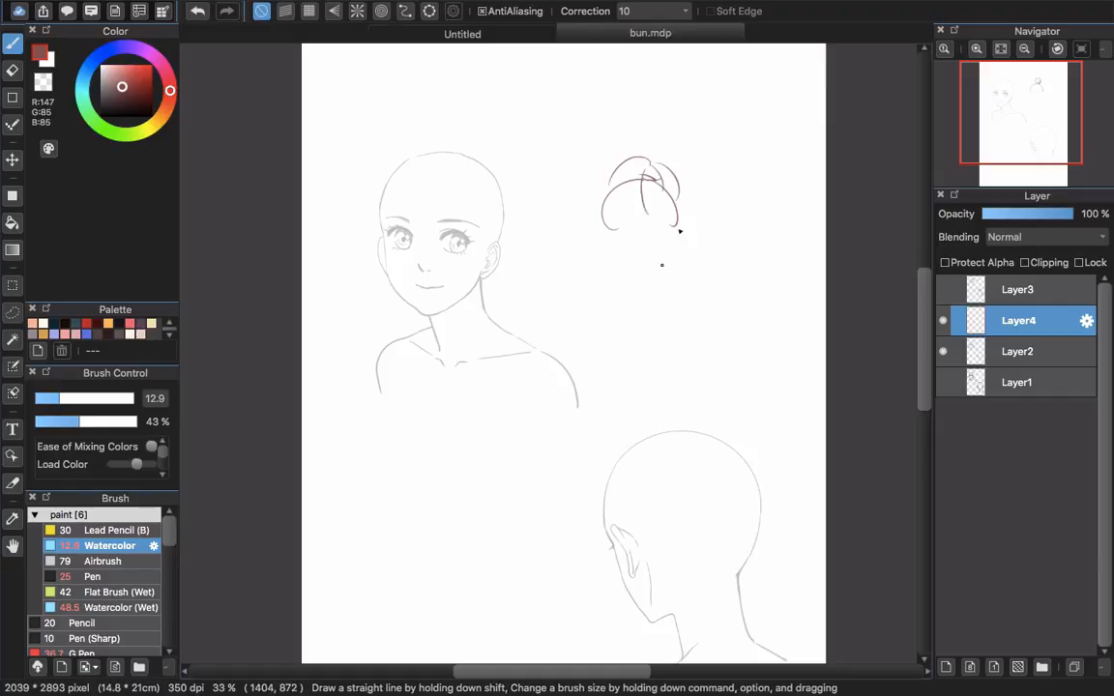
{"action": "key", "text": "ctrl+z"}
{"action": "key", "text": "ctrl+z"}
{"action": "key", "text": "ctrl+z"}
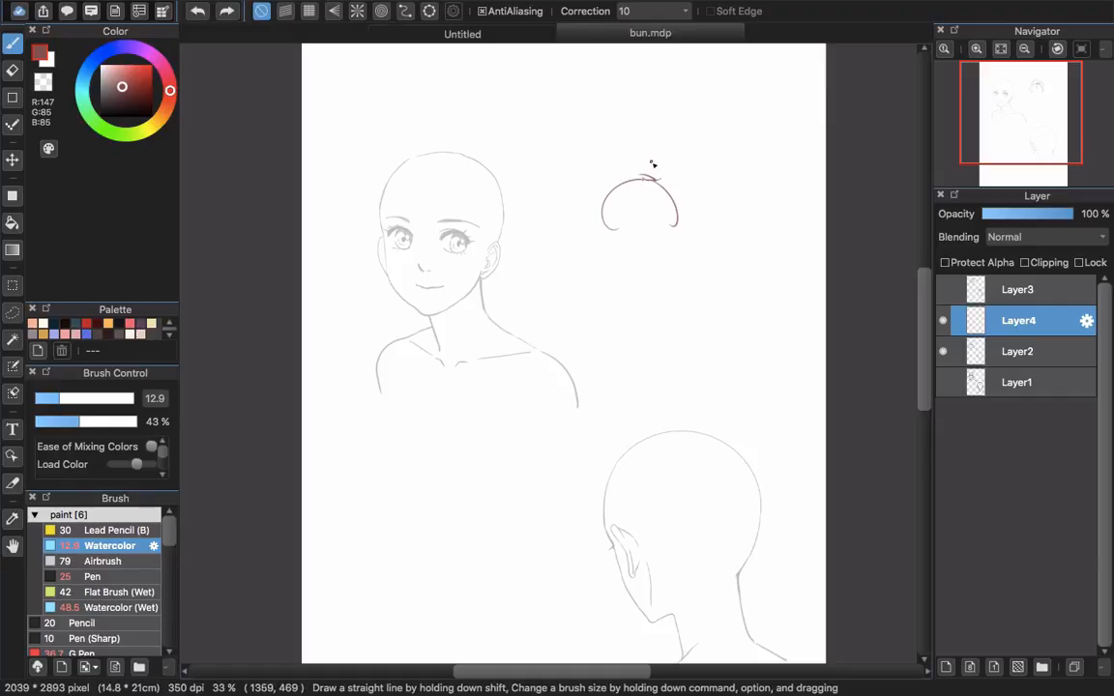
- Sketch a small bun with fold lines on the practice head arc and hair strands radiating from its base
{"action": "mouse_move", "coordinate": [634, 156]}
{"action": "left_mouse_down"}
{"action": "mouse_move", "coordinate": [666, 158]}
{"action": "mouse_move", "coordinate": [656, 184]}
{"action": "left_mouse_up"}
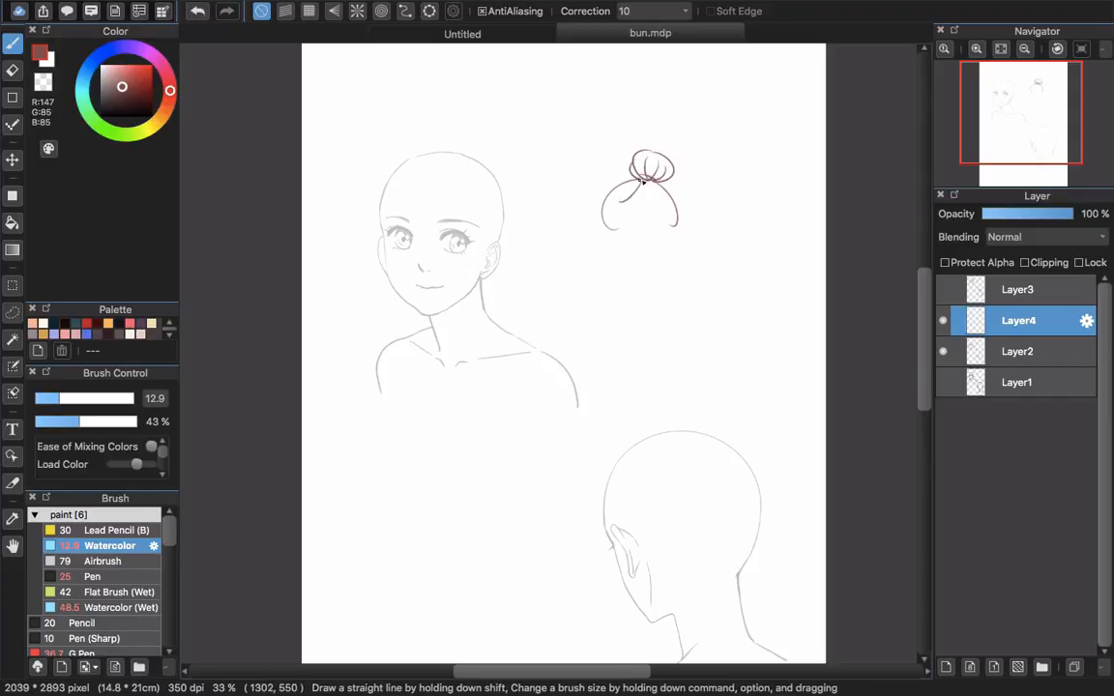
{"action": "left_click_drag", "start_coordinate": [642, 182], "coordinate": [628, 220]}
{"action": "mouse_move", "coordinate": [660, 179]}
{"action": "left_mouse_down"}
{"action": "mouse_move", "coordinate": [691, 199]}
{"action": "mouse_move", "coordinate": [707, 184]}
{"action": "left_mouse_up"}
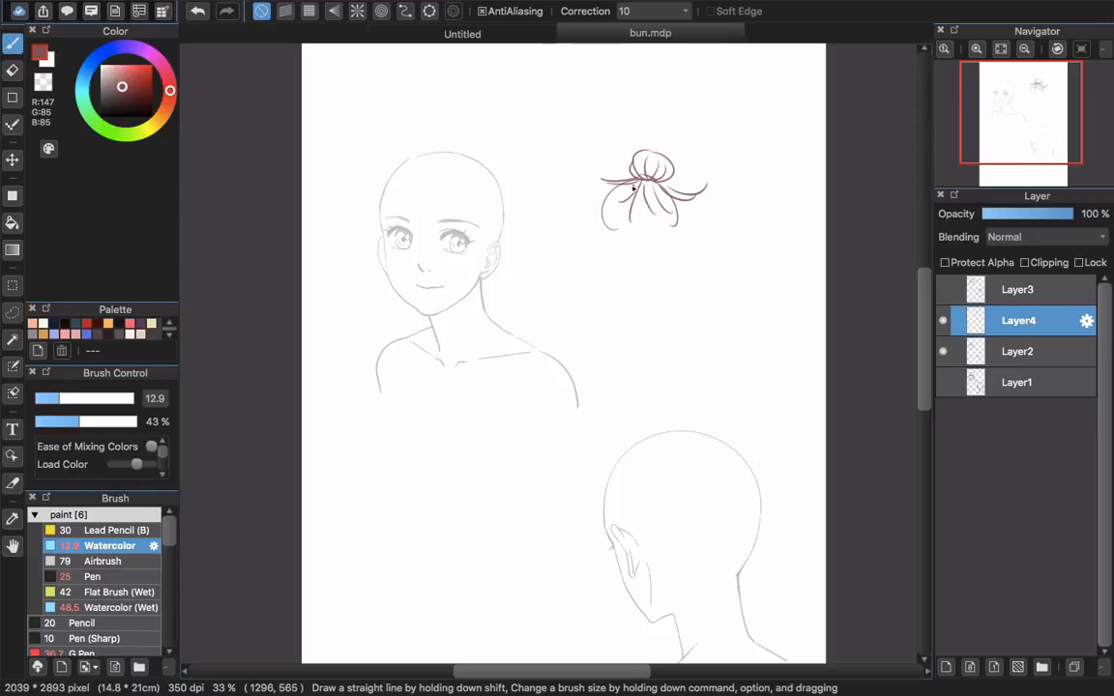
- Try small loops of hair around both sides of the practice bun's base and clear the sketch from Layer4
{"action": "mouse_move", "coordinate": [634, 180]}
{"action": "left_mouse_down"}
{"action": "mouse_move", "coordinate": [605, 178]}
{"action": "mouse_move", "coordinate": [626, 171]}
{"action": "left_mouse_up"}
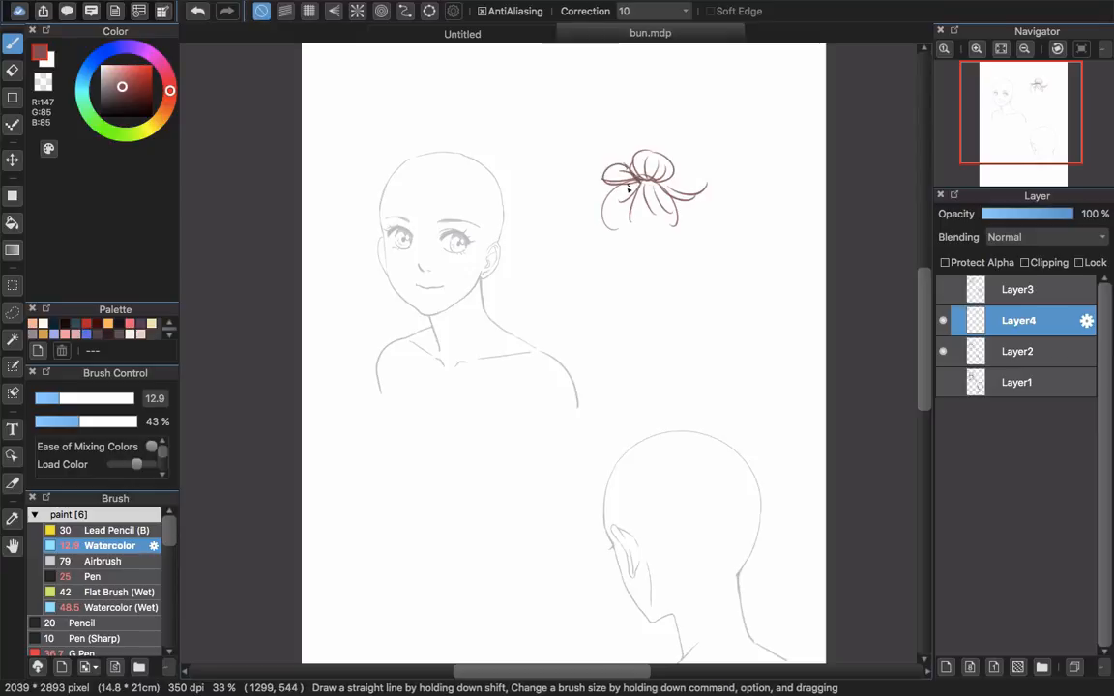
{"action": "key", "text": "super+z"}
{"action": "key", "text": "super+z"}
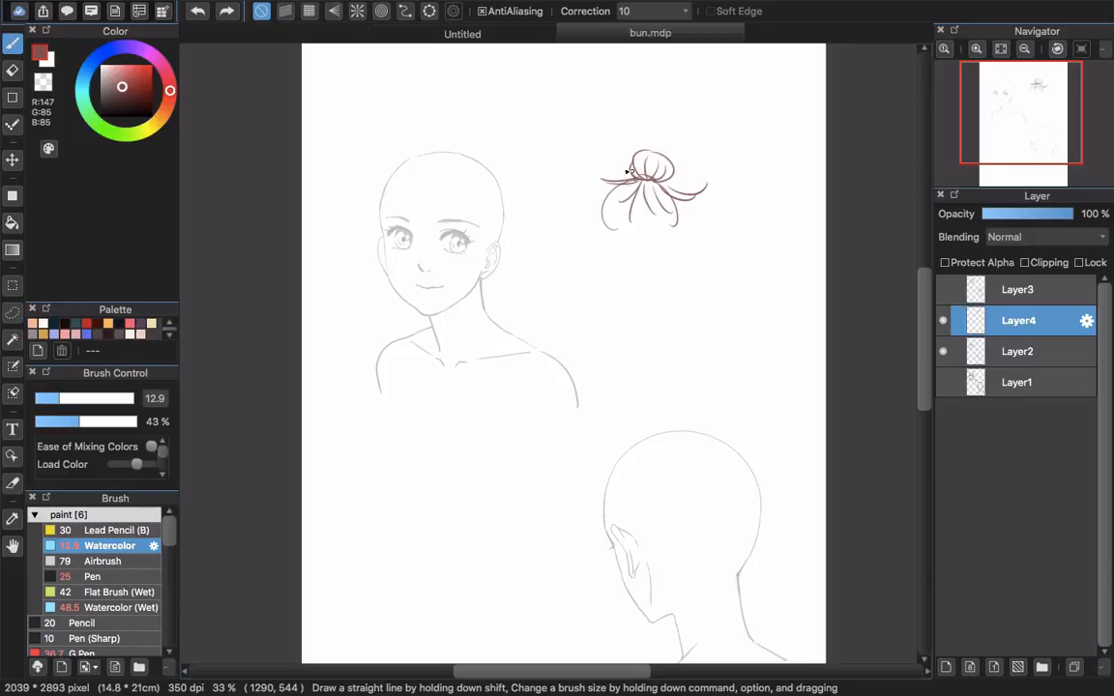
{"action": "left_click_drag", "start_coordinate": [628, 190], "coordinate": [615, 220]}
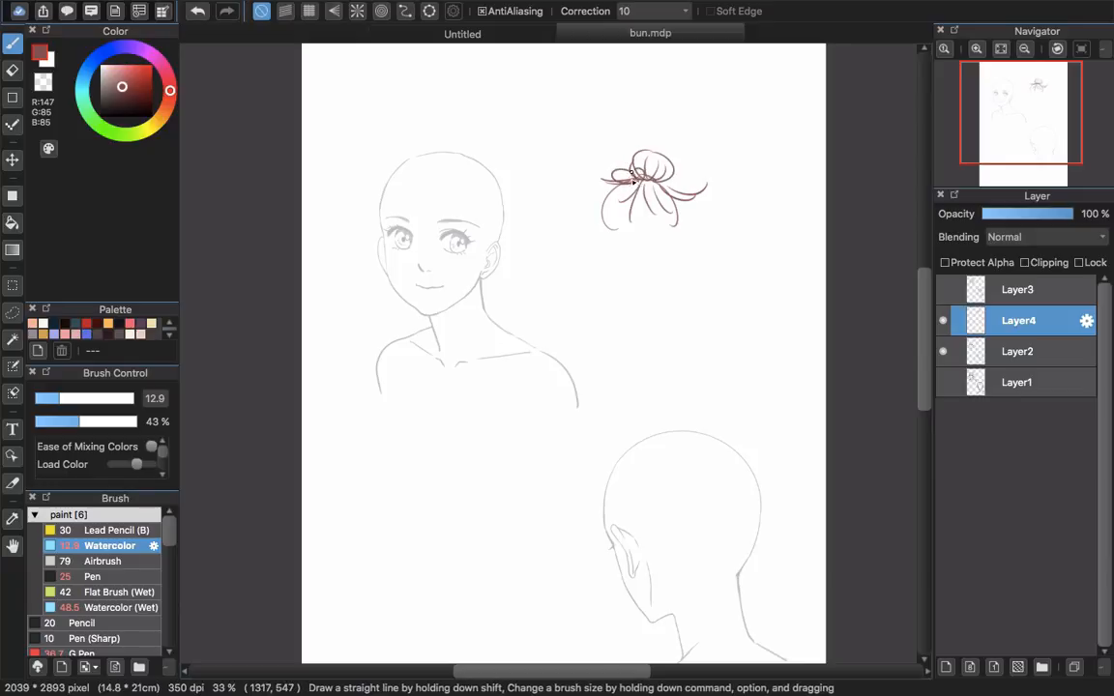
{"action": "mouse_move", "coordinate": [656, 181]}
{"action": "left_mouse_down"}
{"action": "mouse_move", "coordinate": [674, 180]}
{"action": "mouse_move", "coordinate": [666, 189]}
{"action": "left_mouse_up"}
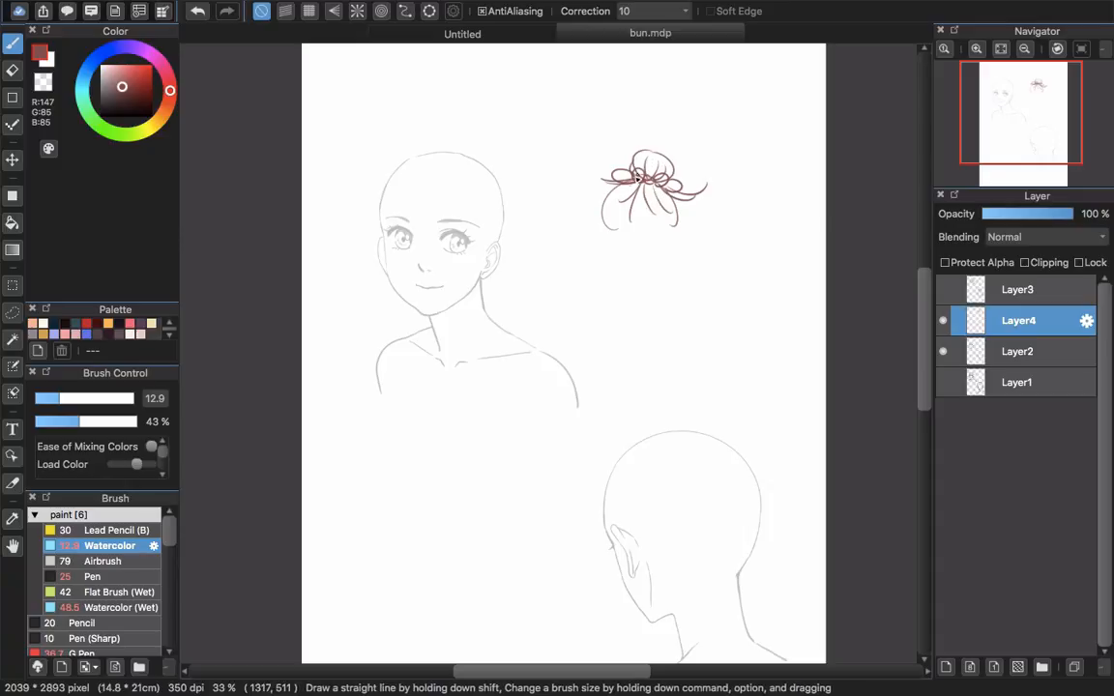
{"action": "key", "text": "Delete"}
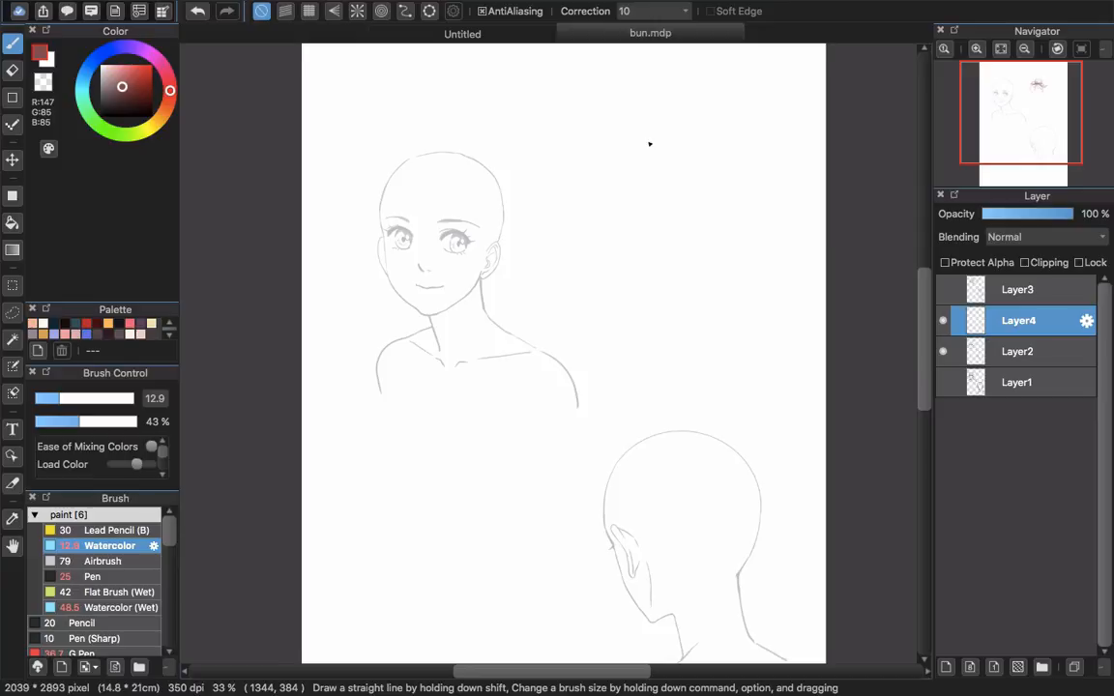
{"action": "scroll", "coordinate": [430, 167], "scroll_direction": "up", "scroll_amount": 1}
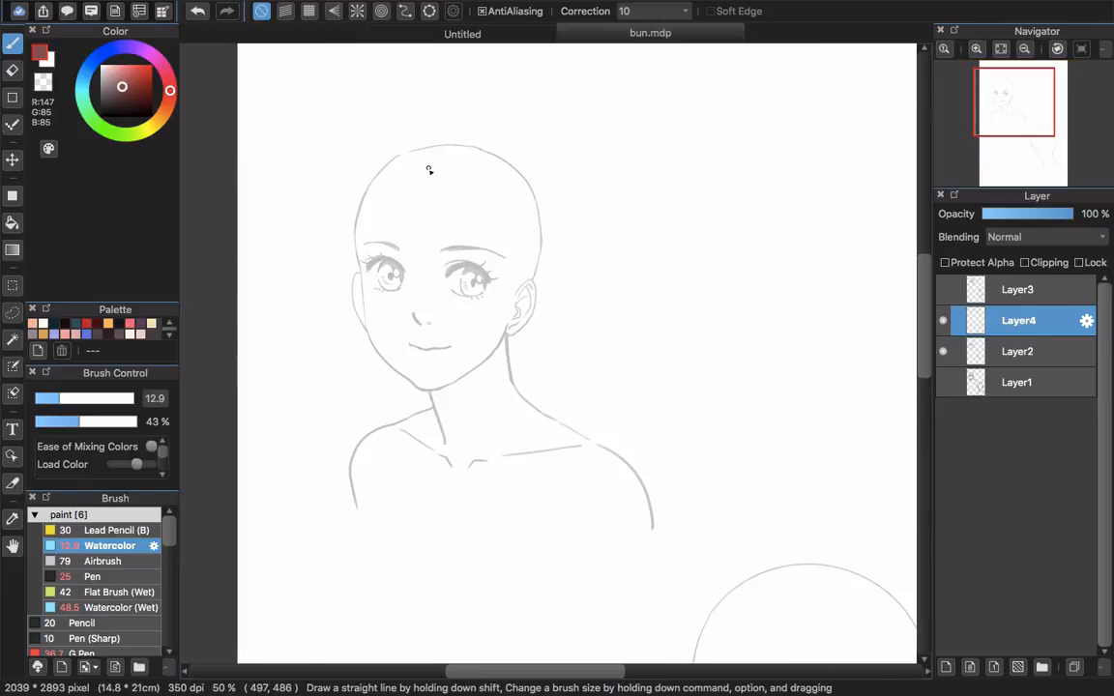
{"action": "left_click_drag", "start_coordinate": [410, 187], "coordinate": [441, 233]}
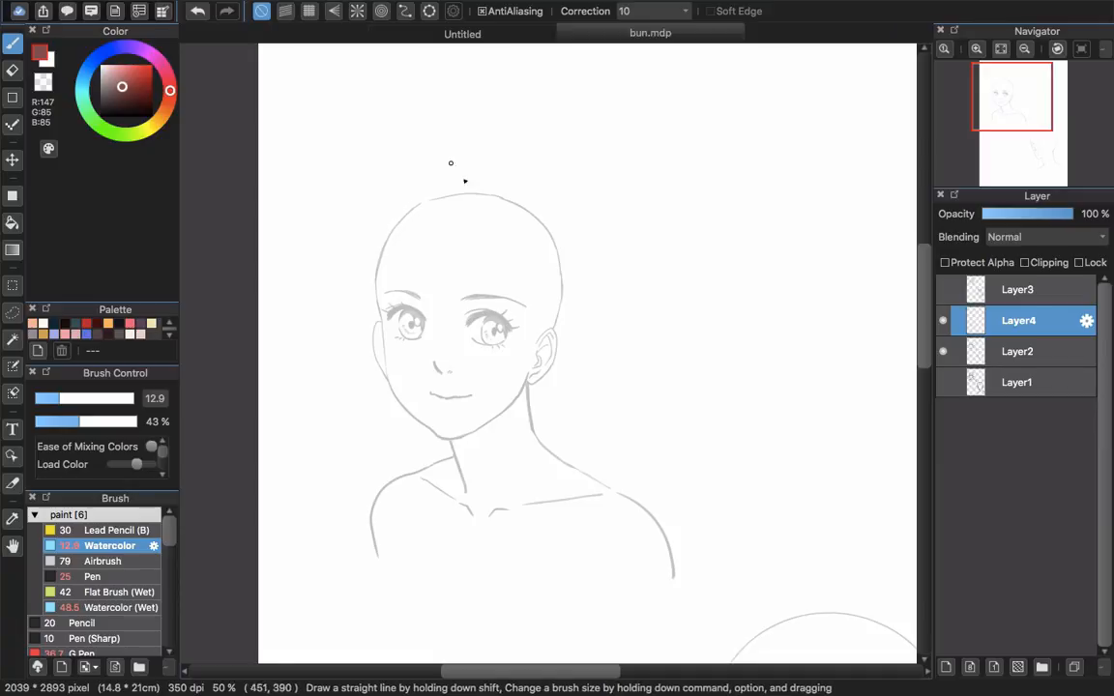
- Sketch a flat oval at the crown of the front-view head, a parting curve toward the forehead, and hair outlines down both sides
{"action": "left_click_drag", "start_coordinate": [495, 184], "coordinate": [509, 193]}
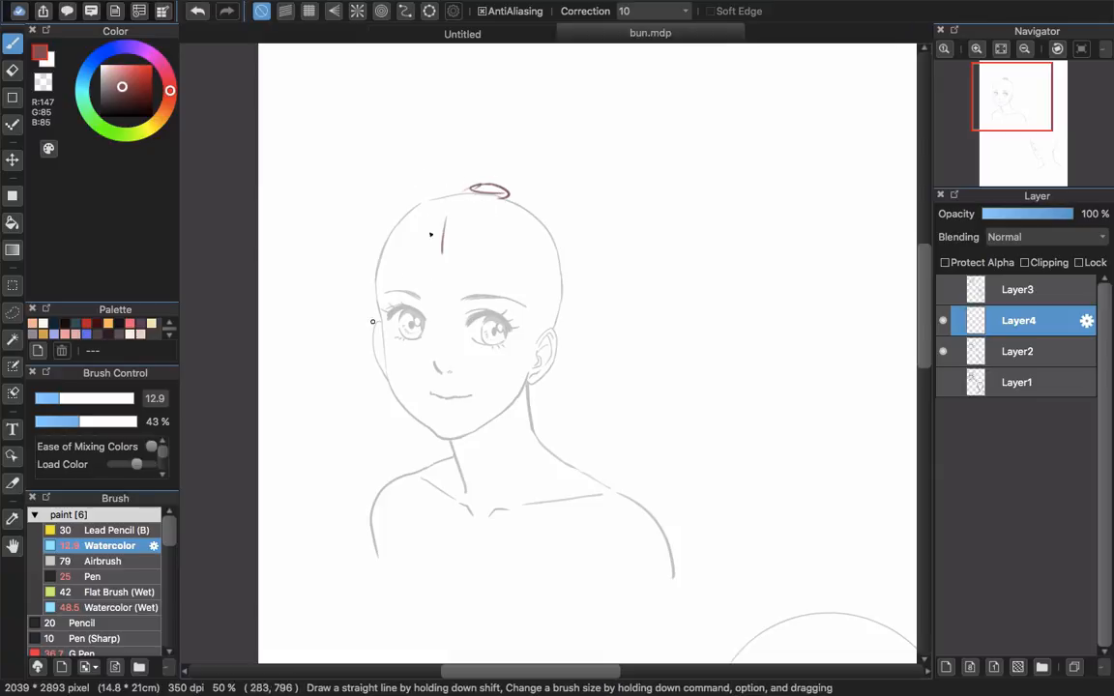
{"action": "left_click_drag", "start_coordinate": [468, 189], "coordinate": [441, 252]}
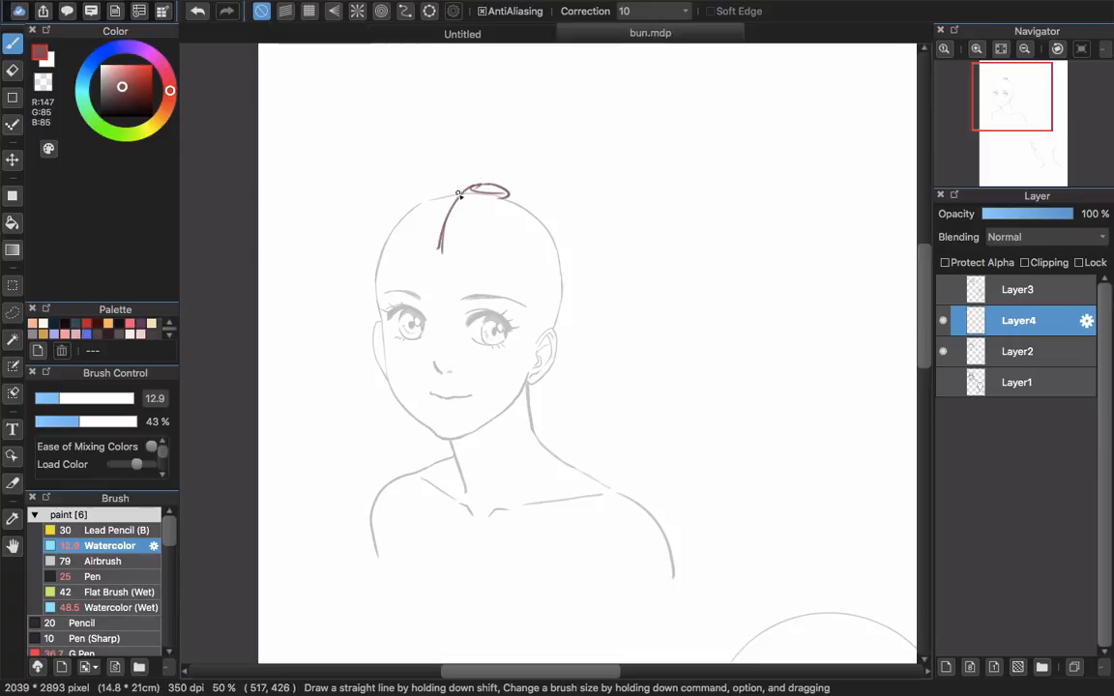
{"action": "left_click_drag", "start_coordinate": [474, 183], "coordinate": [384, 215]}
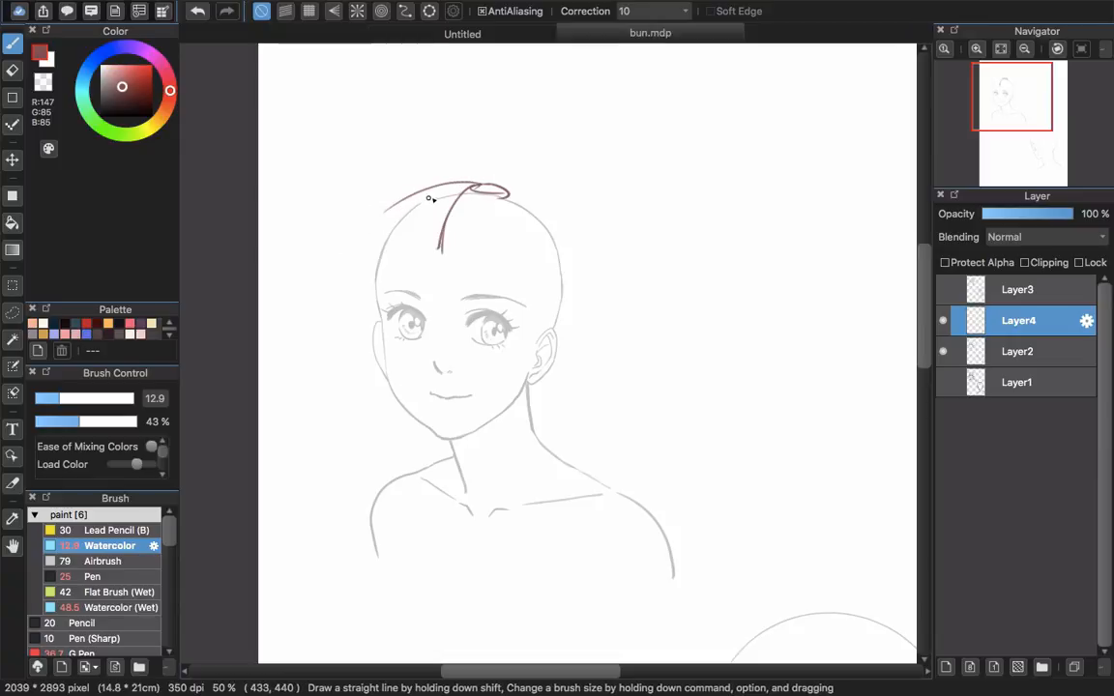
{"action": "key", "text": "super+z"}
{"action": "mouse_move", "coordinate": [468, 190]}
{"action": "left_mouse_down"}
{"action": "mouse_move", "coordinate": [416, 204]}
{"action": "mouse_move", "coordinate": [380, 249]}
{"action": "mouse_move", "coordinate": [372, 311]}
{"action": "left_mouse_up"}
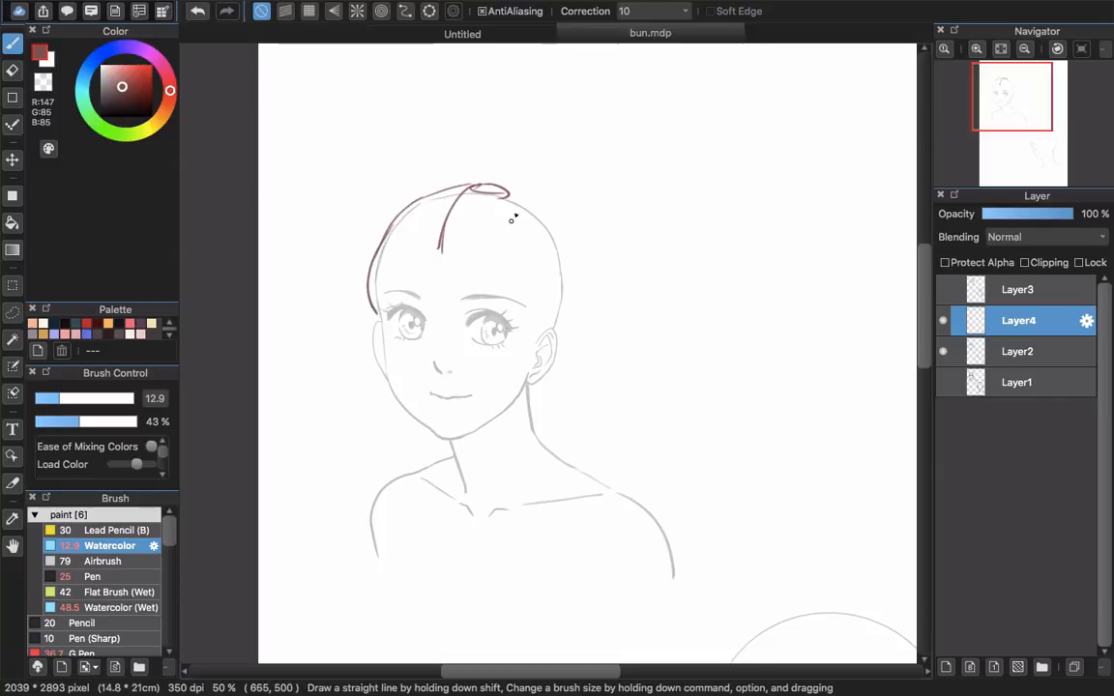
{"action": "mouse_move", "coordinate": [507, 193]}
{"action": "left_mouse_down"}
{"action": "mouse_move", "coordinate": [561, 250]}
{"action": "mouse_move", "coordinate": [562, 331]}
{"action": "left_mouse_up"}
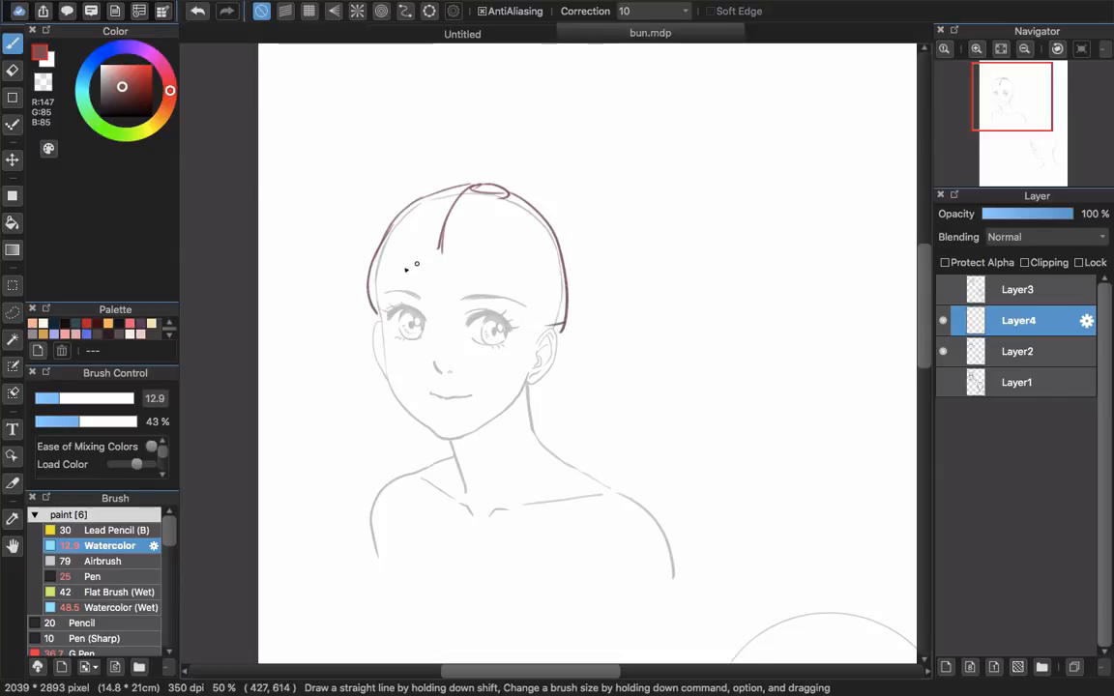
- Sketch the hairline across the forehead from the center peak down to both sides of the face
{"action": "mouse_move", "coordinate": [380, 257]}
{"action": "left_mouse_down"}
{"action": "mouse_move", "coordinate": [437, 236]}
{"action": "mouse_move", "coordinate": [397, 240]}
{"action": "left_mouse_up"}
{"action": "key", "text": "super+z"}
{"action": "key", "text": "super+z"}
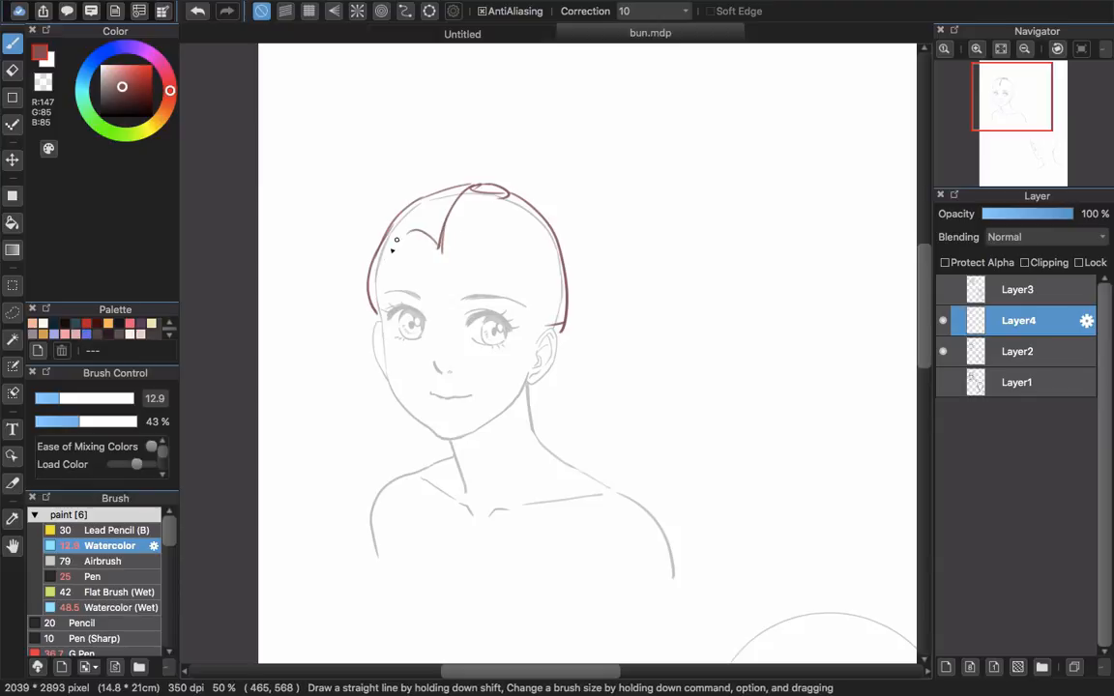
{"action": "left_click_drag", "start_coordinate": [379, 286], "coordinate": [375, 310]}
{"action": "left_click_drag", "start_coordinate": [472, 205], "coordinate": [539, 326]}
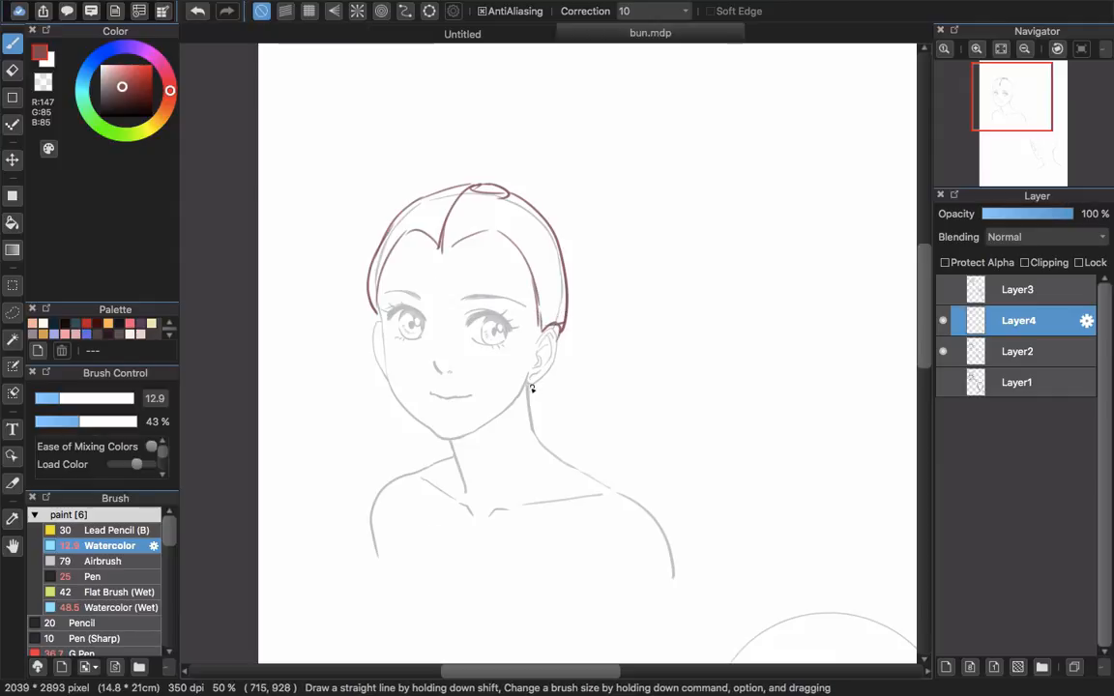
- Sketch the hair mass behind the right-hand ear, curving down to the top of the neck
{"action": "mouse_move", "coordinate": [535, 386]}
{"action": "left_mouse_down"}
{"action": "mouse_move", "coordinate": [548, 385]}
{"action": "mouse_move", "coordinate": [569, 341]}
{"action": "left_mouse_up"}
{"action": "left_click_drag", "start_coordinate": [564, 272], "coordinate": [569, 370]}
{"action": "mouse_move", "coordinate": [571, 315]}
{"action": "left_mouse_down"}
{"action": "mouse_move", "coordinate": [569, 364]}
{"action": "mouse_move", "coordinate": [551, 387]}
{"action": "left_mouse_up"}
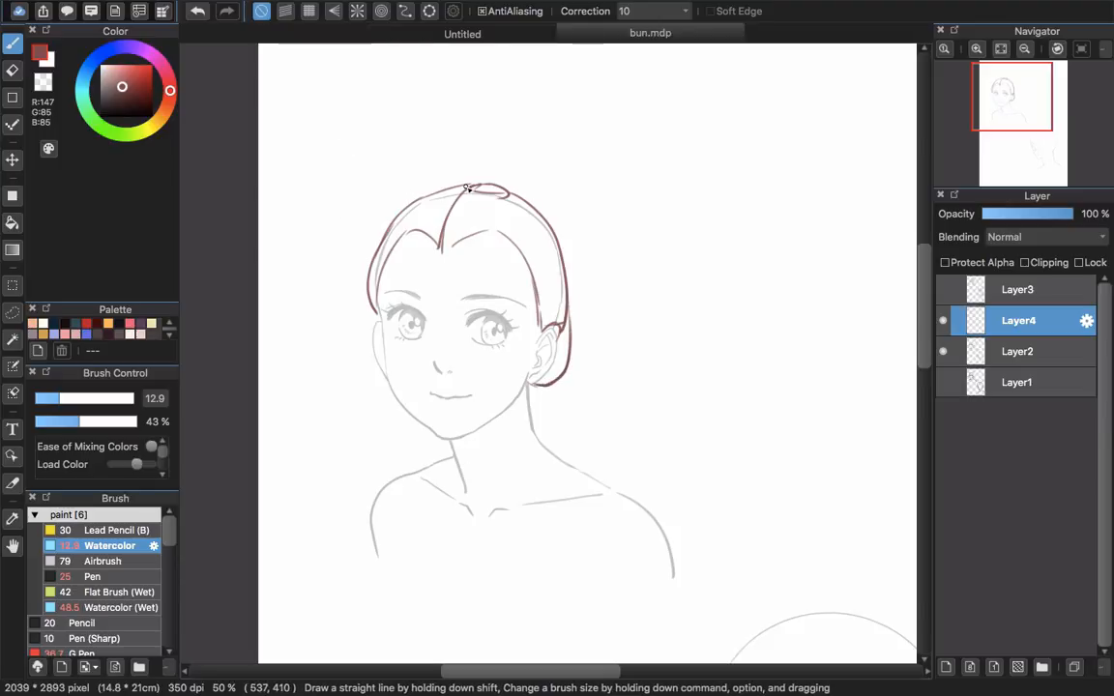
- Sketch a fuller hair contour on the left side of the head and looped front locks from the crown to the hairline
{"action": "left_click_drag", "start_coordinate": [465, 189], "coordinate": [478, 185]}
{"action": "mouse_move", "coordinate": [472, 185]}
{"action": "left_mouse_down"}
{"action": "mouse_move", "coordinate": [384, 229]}
{"action": "mouse_move", "coordinate": [391, 222]}
{"action": "mouse_move", "coordinate": [407, 214]}
{"action": "mouse_move", "coordinate": [381, 237]}
{"action": "mouse_move", "coordinate": [364, 321]}
{"action": "left_mouse_up"}
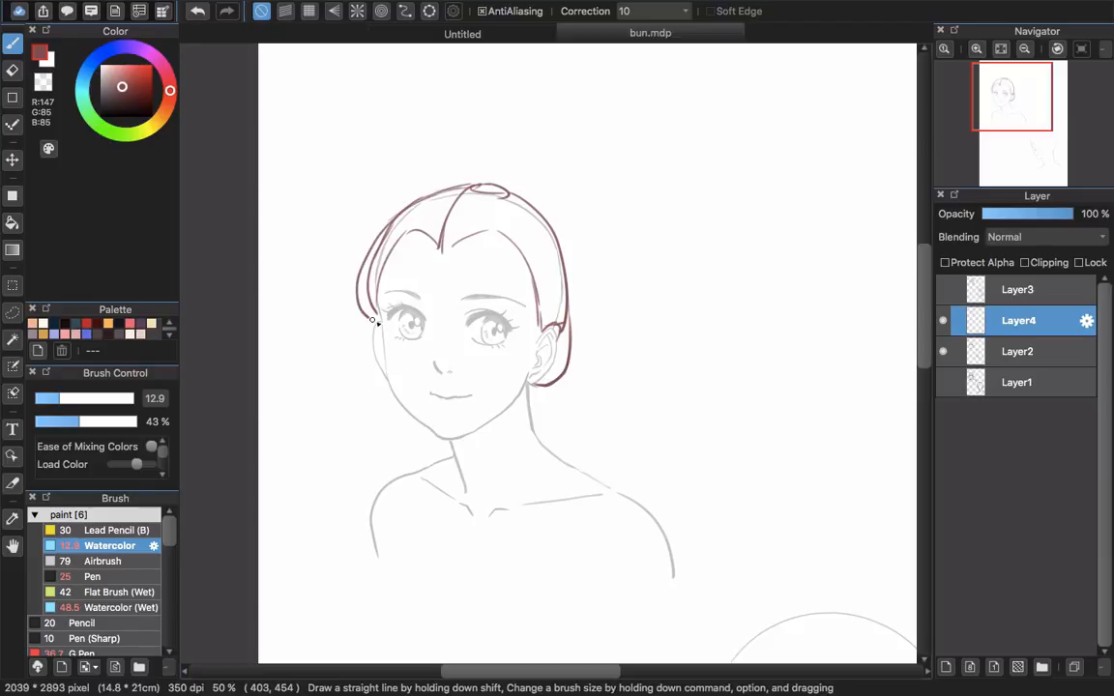
{"action": "key", "text": "super+z"}
{"action": "mouse_move", "coordinate": [377, 256]}
{"action": "left_mouse_down"}
{"action": "mouse_move", "coordinate": [368, 317]}
{"action": "mouse_move", "coordinate": [380, 314]}
{"action": "left_mouse_up"}
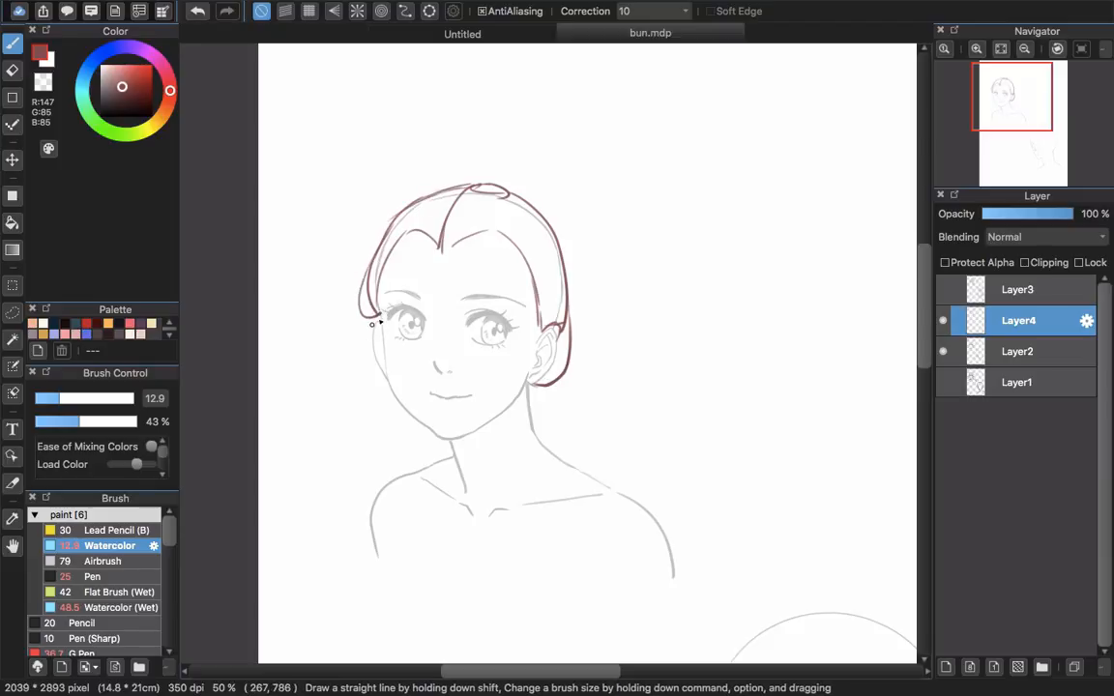
{"action": "mouse_move", "coordinate": [416, 239]}
{"action": "left_mouse_down"}
{"action": "mouse_move", "coordinate": [422, 204]}
{"action": "mouse_move", "coordinate": [461, 184]}
{"action": "left_mouse_up"}
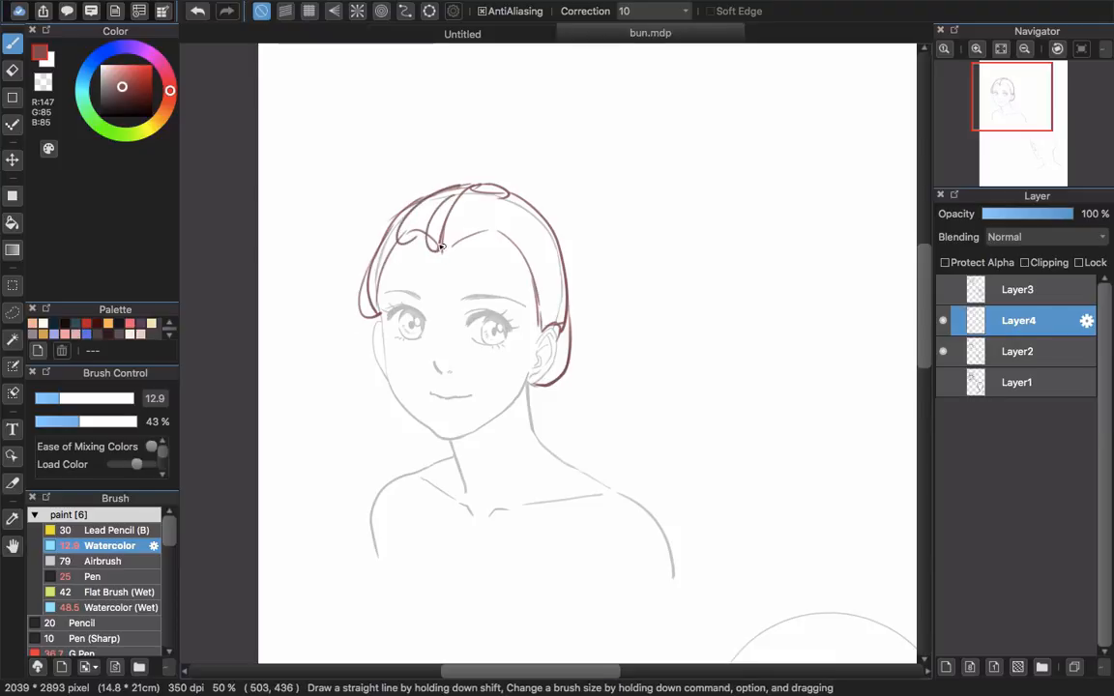
{"action": "mouse_move", "coordinate": [486, 191]}
{"action": "left_mouse_down"}
{"action": "mouse_move", "coordinate": [510, 234]}
{"action": "mouse_move", "coordinate": [472, 232]}
{"action": "left_mouse_up"}
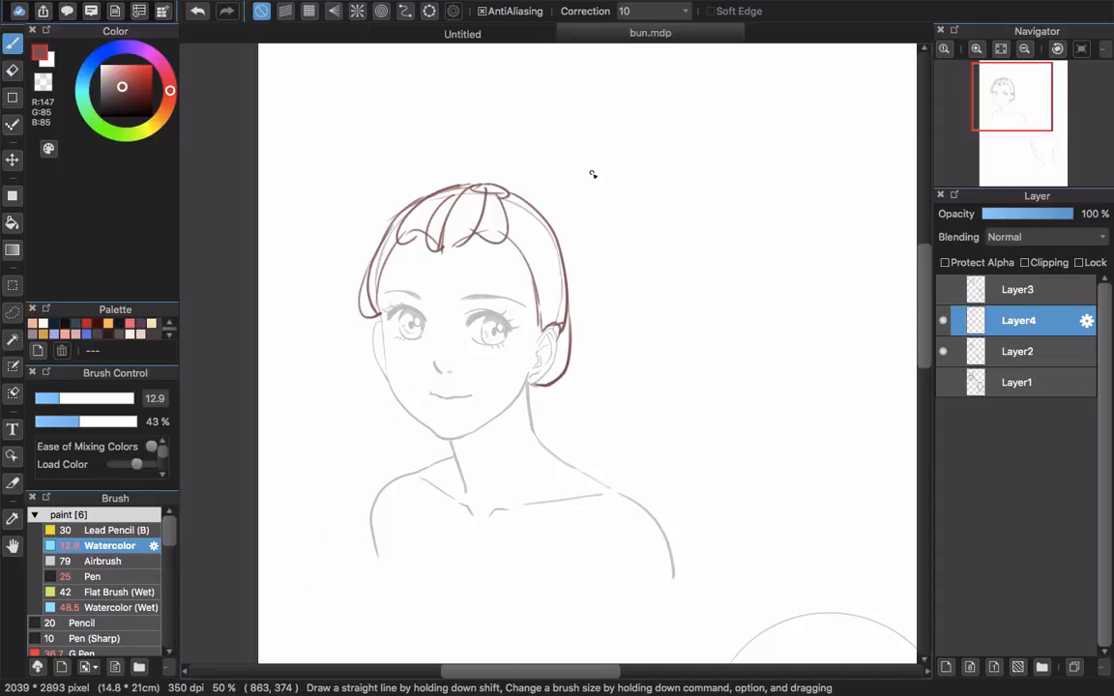
- Add a new layer, lower Layer4's opacity to 24%, and make the new Layer5 active
{"action": "left_click", "coordinate": [946, 667]}
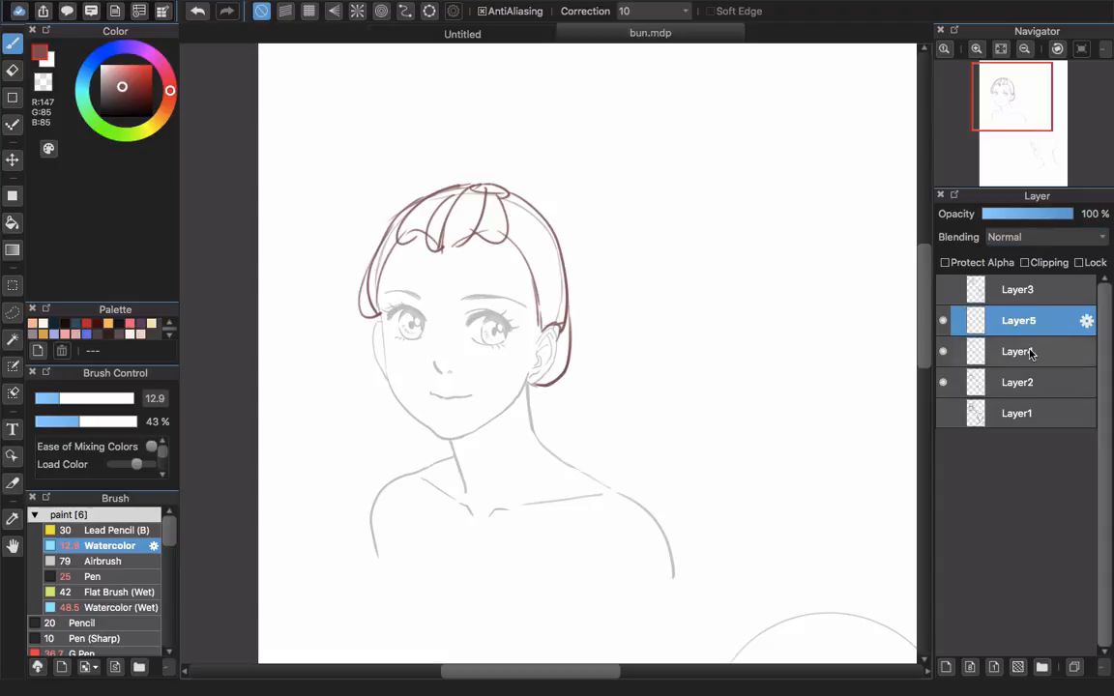
{"action": "left_click", "coordinate": [1030, 353]}
{"action": "left_click", "coordinate": [1004, 214]}
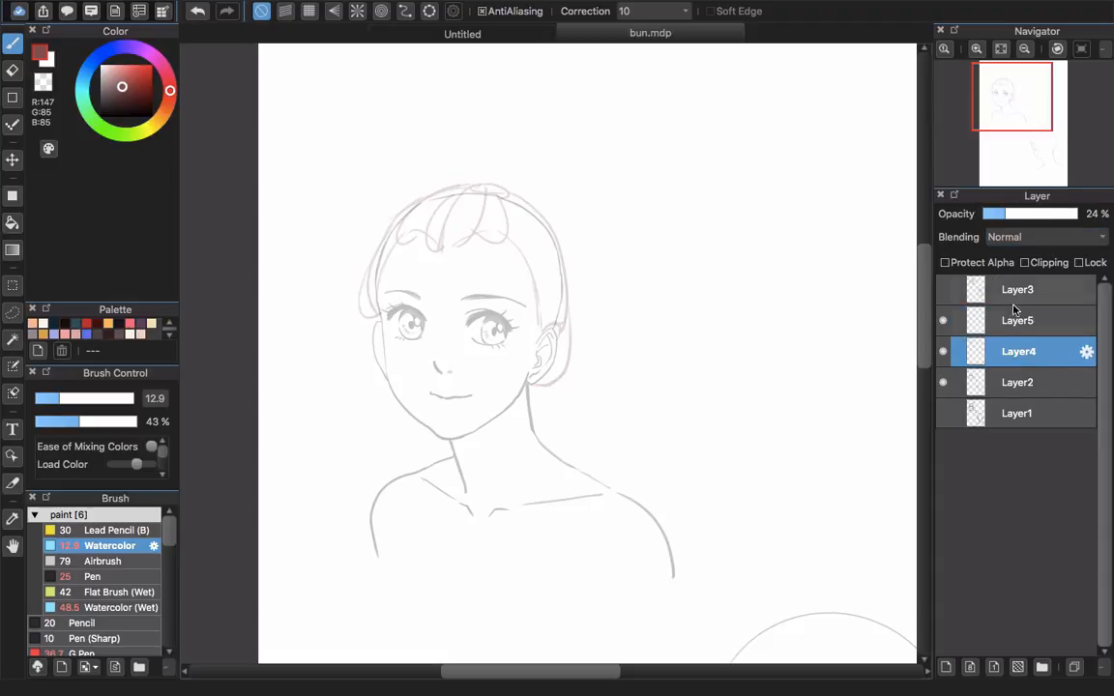
{"action": "left_click", "coordinate": [1017, 331]}
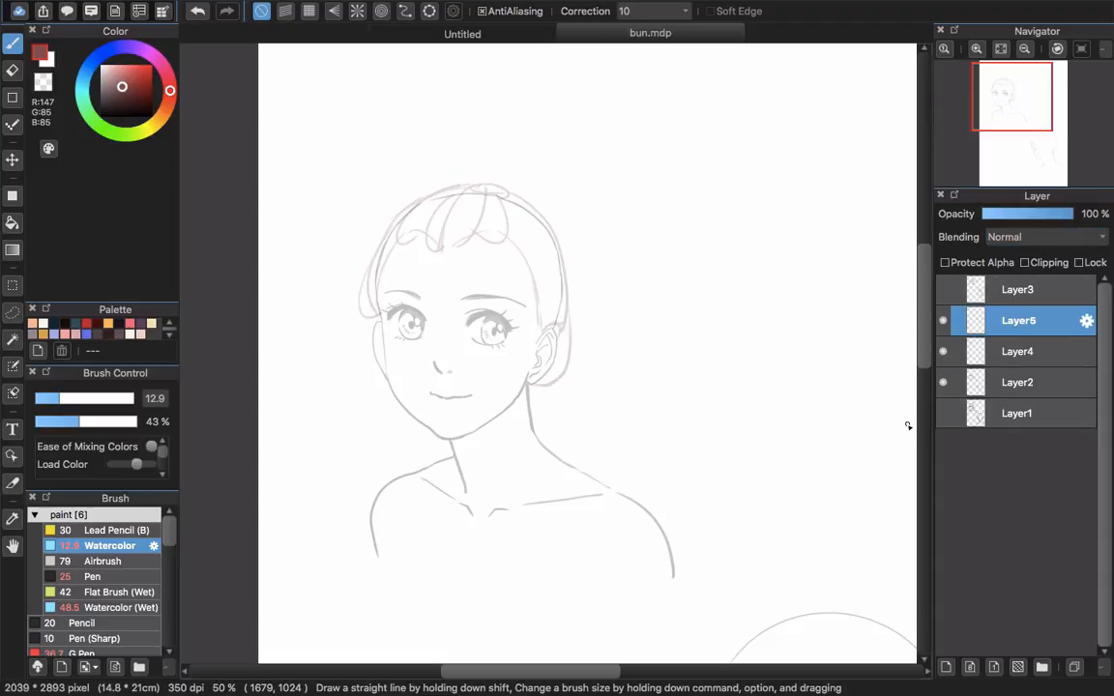
- Set the brush size to 8.7 and draw the front lock curving from the forehead peak up over the crown
{"action": "scroll", "coordinate": [446, 189], "scroll_direction": "up", "scroll_amount": 4}
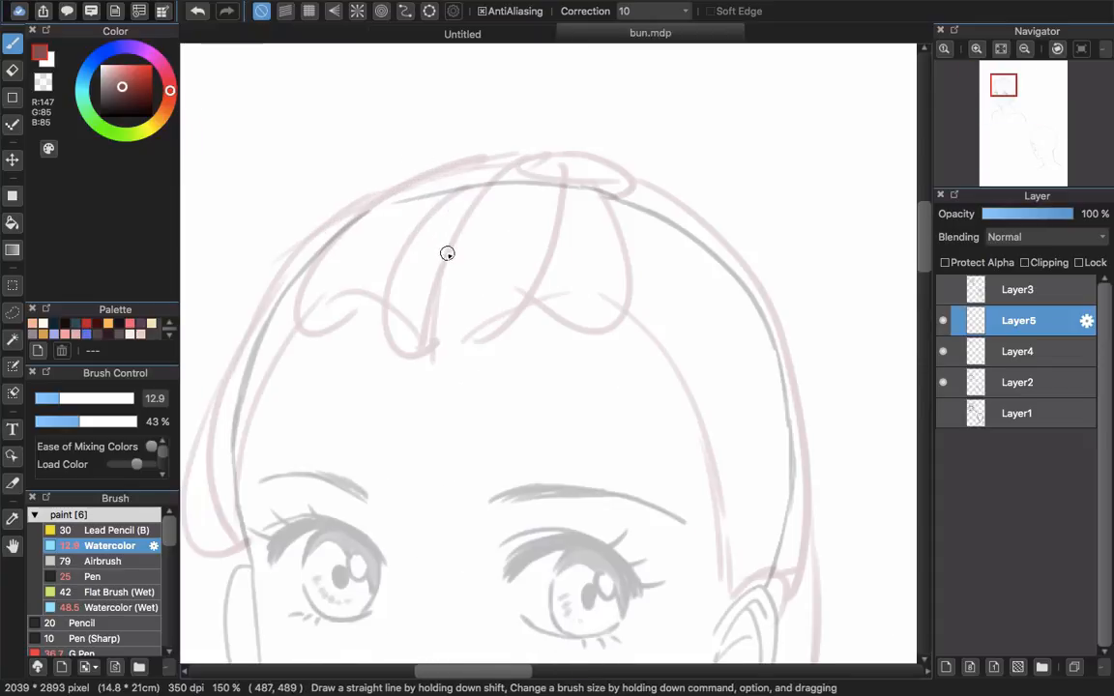
{"action": "left_click_drag", "start_coordinate": [448, 251], "coordinate": [455, 293]}
{"action": "mouse_move", "coordinate": [493, 375]}
{"action": "left_mouse_down"}
{"action": "mouse_move", "coordinate": [436, 379]}
{"action": "mouse_move", "coordinate": [457, 373]}
{"action": "mouse_move", "coordinate": [424, 399]}
{"action": "mouse_move", "coordinate": [396, 344]}
{"action": "mouse_move", "coordinate": [440, 265]}
{"action": "mouse_move", "coordinate": [532, 215]}
{"action": "mouse_move", "coordinate": [511, 201]}
{"action": "mouse_move", "coordinate": [419, 313]}
{"action": "mouse_move", "coordinate": [416, 404]}
{"action": "mouse_move", "coordinate": [434, 408]}
{"action": "mouse_move", "coordinate": [436, 423]}
{"action": "mouse_move", "coordinate": [448, 370]}
{"action": "left_mouse_up"}
{"action": "key", "text": "super+z"}
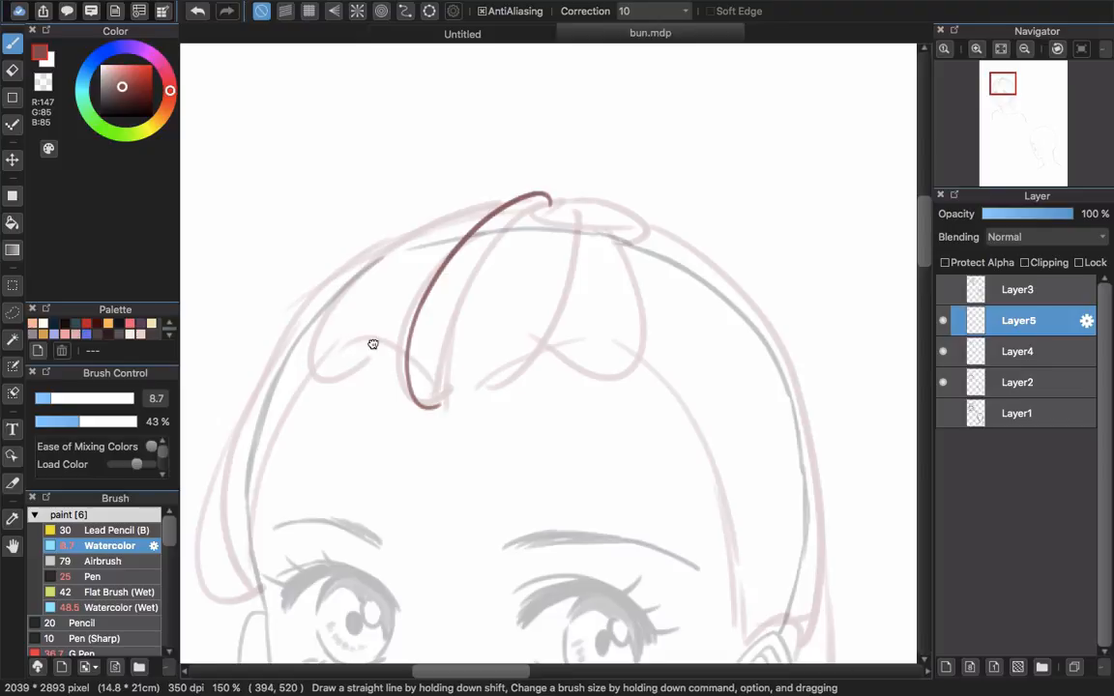
{"action": "scroll", "coordinate": [373, 343], "scroll_direction": "up", "scroll_amount": 2}
{"action": "key", "text": "super+z"}
{"action": "mouse_move", "coordinate": [458, 426]}
{"action": "left_mouse_down"}
{"action": "mouse_move", "coordinate": [447, 386]}
{"action": "mouse_move", "coordinate": [484, 300]}
{"action": "mouse_move", "coordinate": [536, 246]}
{"action": "mouse_move", "coordinate": [582, 231]}
{"action": "mouse_move", "coordinate": [601, 252]}
{"action": "mouse_move", "coordinate": [542, 313]}
{"action": "left_mouse_up"}
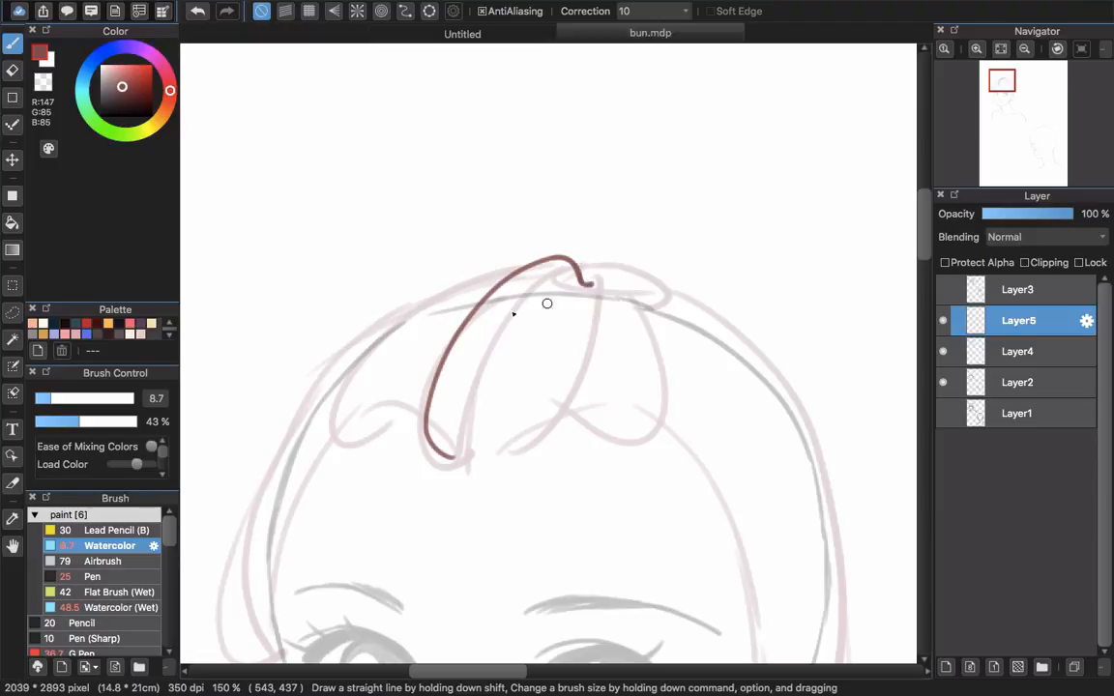
- Draw a short flick of hair at the crown where the front lock bends over
{"action": "mouse_move", "coordinate": [537, 257]}
{"action": "left_mouse_down"}
{"action": "mouse_move", "coordinate": [511, 223]}
{"action": "mouse_move", "coordinate": [480, 215]}
{"action": "left_mouse_up"}
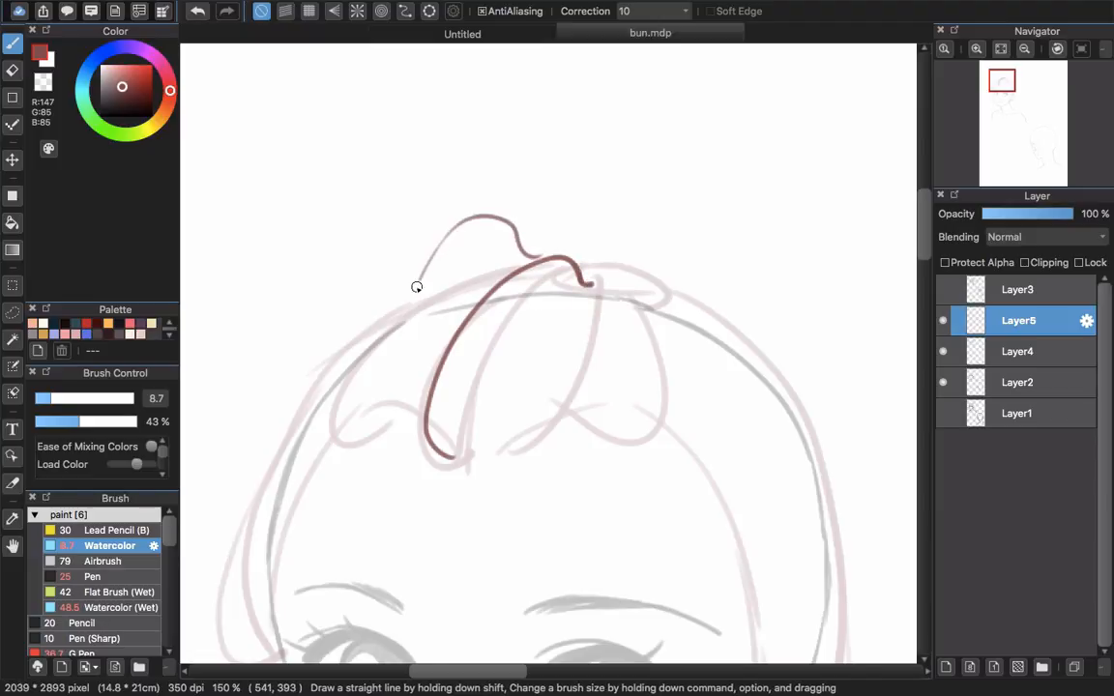
{"action": "key", "text": "super+z"}
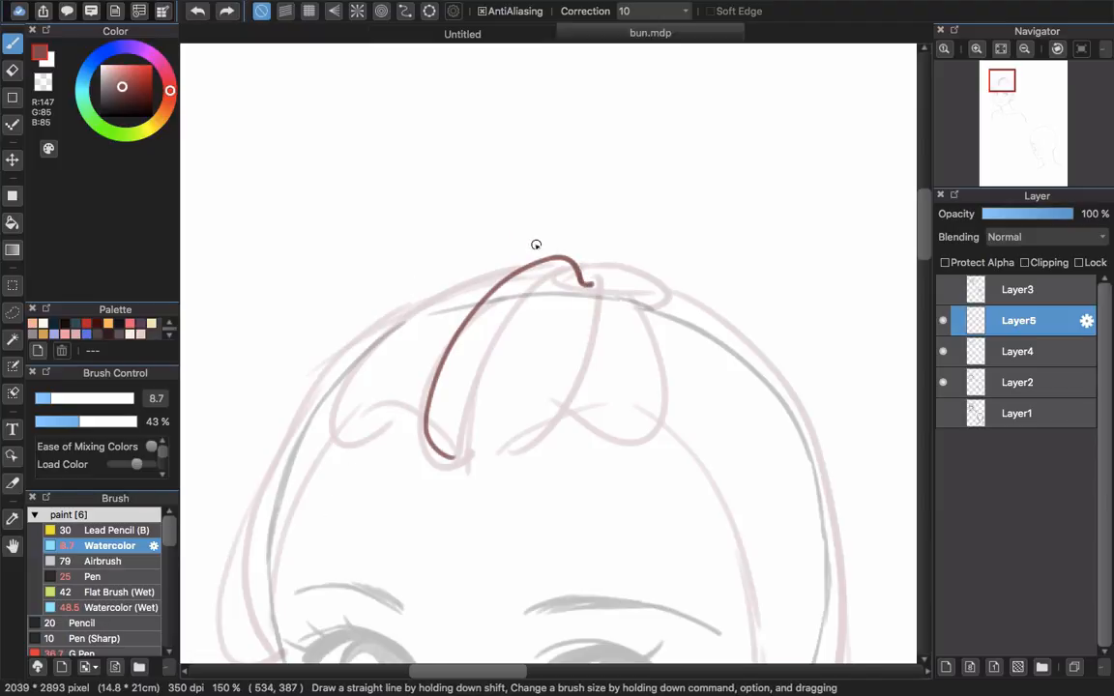
{"action": "left_click_drag", "start_coordinate": [533, 247], "coordinate": [557, 258]}
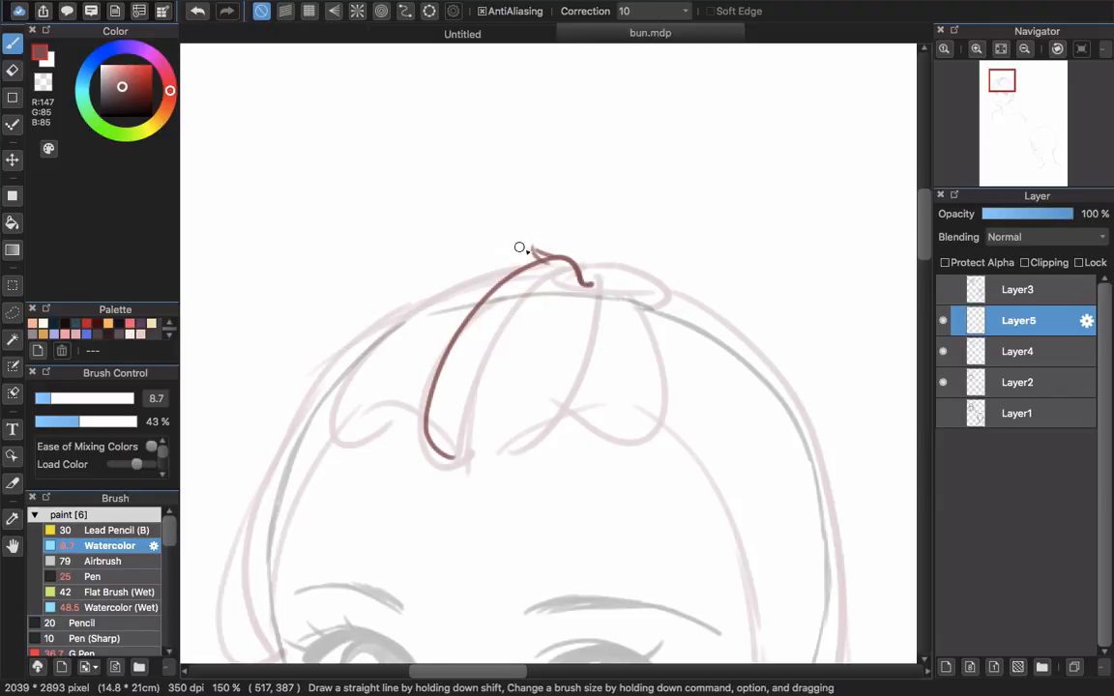
{"action": "left_click_drag", "start_coordinate": [534, 258], "coordinate": [498, 231]}
{"action": "mouse_move", "coordinate": [425, 215]}
{"action": "left_mouse_down"}
{"action": "mouse_move", "coordinate": [332, 307]}
{"action": "mouse_move", "coordinate": [342, 367]}
{"action": "mouse_move", "coordinate": [400, 229]}
{"action": "mouse_move", "coordinate": [475, 234]}
{"action": "mouse_move", "coordinate": [492, 264]}
{"action": "left_mouse_up"}
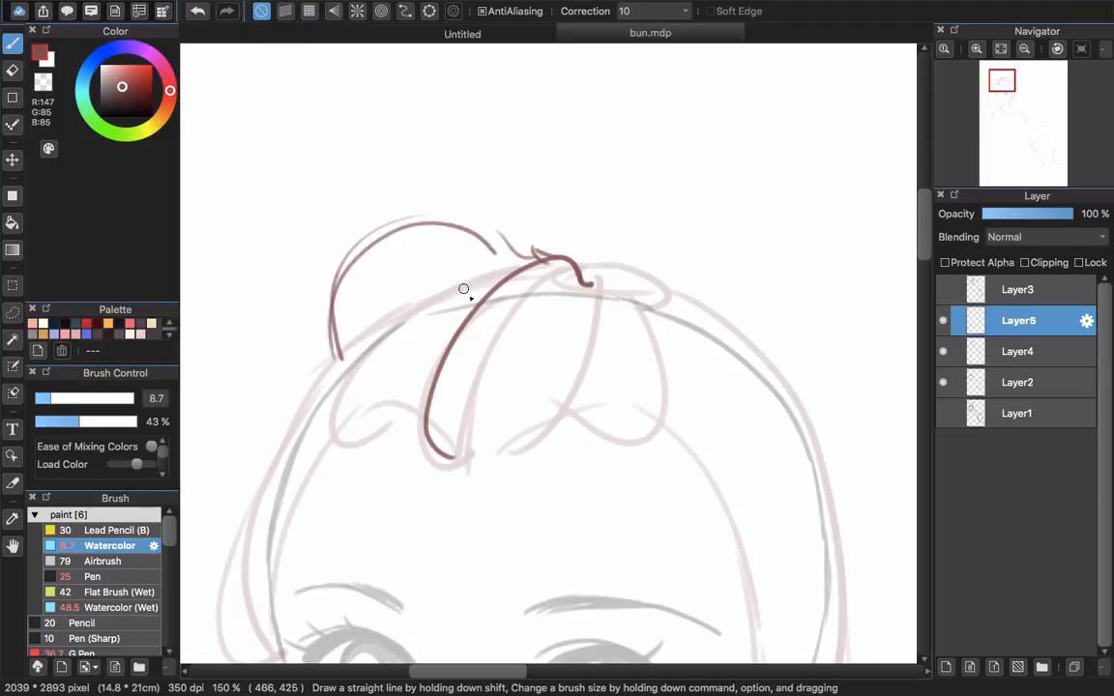
{"action": "key", "text": "super+z"}
{"action": "key", "text": "super+z"}
{"action": "key", "text": "super+z"}
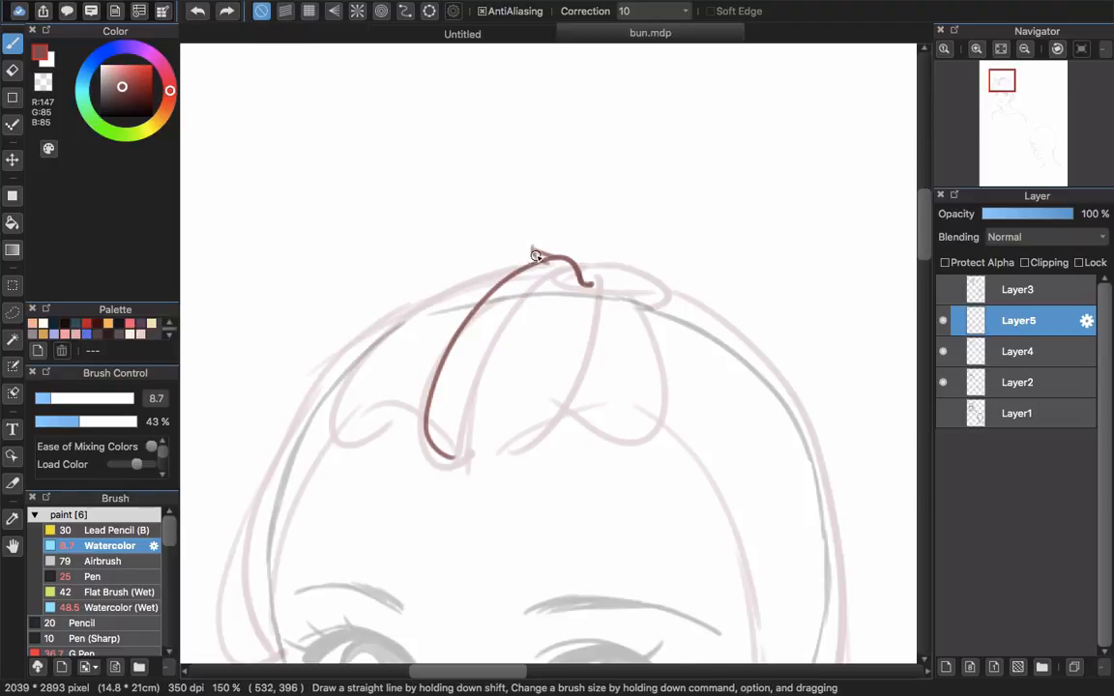
- Draw a wide curved lock from the crown flick to the left hairline, with a thin strand inside it
{"action": "mouse_move", "coordinate": [537, 258]}
{"action": "left_mouse_down"}
{"action": "mouse_move", "coordinate": [470, 239]}
{"action": "mouse_move", "coordinate": [319, 426]}
{"action": "mouse_move", "coordinate": [356, 311]}
{"action": "mouse_move", "coordinate": [361, 375]}
{"action": "mouse_move", "coordinate": [408, 387]}
{"action": "mouse_move", "coordinate": [421, 368]}
{"action": "mouse_move", "coordinate": [383, 277]}
{"action": "mouse_move", "coordinate": [411, 240]}
{"action": "mouse_move", "coordinate": [482, 201]}
{"action": "mouse_move", "coordinate": [569, 201]}
{"action": "left_mouse_up"}
{"action": "key", "text": "super+z"}
{"action": "key", "text": "super+z"}
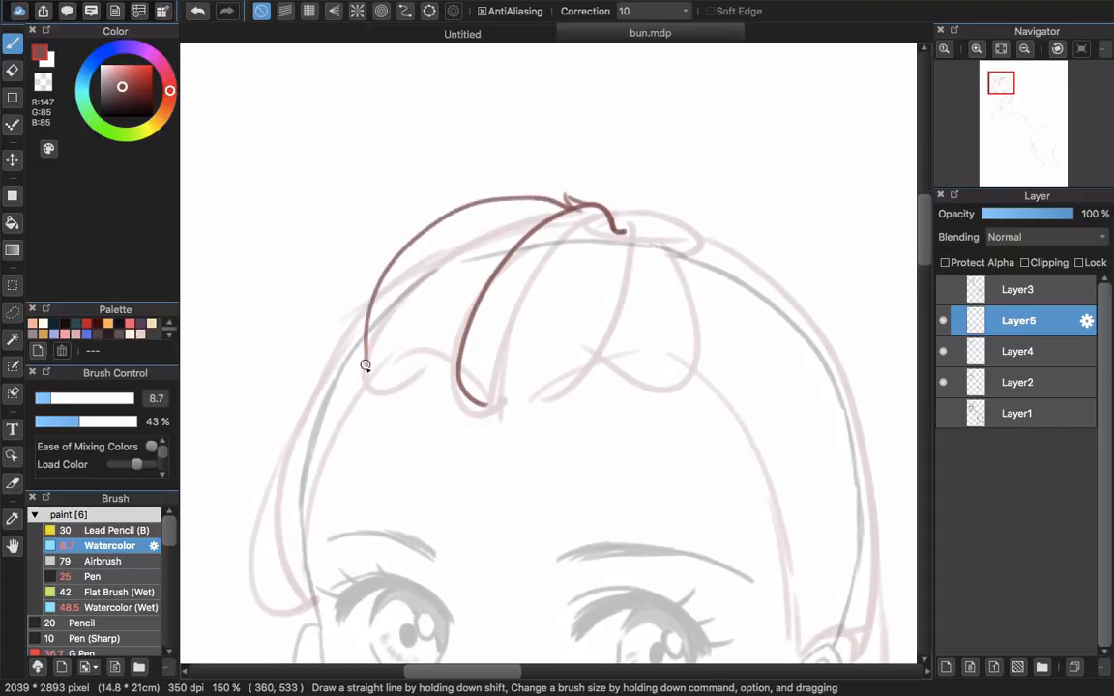
{"action": "mouse_move", "coordinate": [366, 365]}
{"action": "left_mouse_down"}
{"action": "mouse_move", "coordinate": [413, 384]}
{"action": "mouse_move", "coordinate": [441, 302]}
{"action": "mouse_move", "coordinate": [548, 212]}
{"action": "left_mouse_up"}
{"action": "key", "text": "super+z"}
{"action": "left_click_drag", "start_coordinate": [414, 367], "coordinate": [528, 309]}
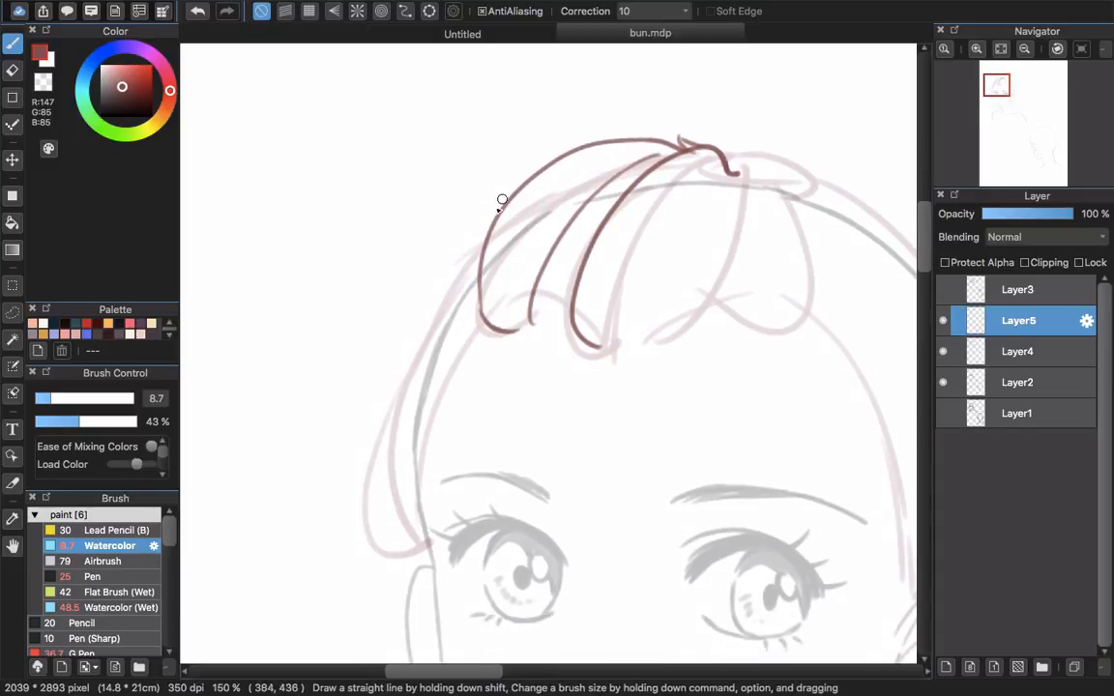
- Draw the hair outline down the left side of the head, curling inward above the ear
{"action": "mouse_move", "coordinate": [502, 198]}
{"action": "left_mouse_down"}
{"action": "mouse_move", "coordinate": [449, 246]}
{"action": "mouse_move", "coordinate": [392, 408]}
{"action": "left_mouse_up"}
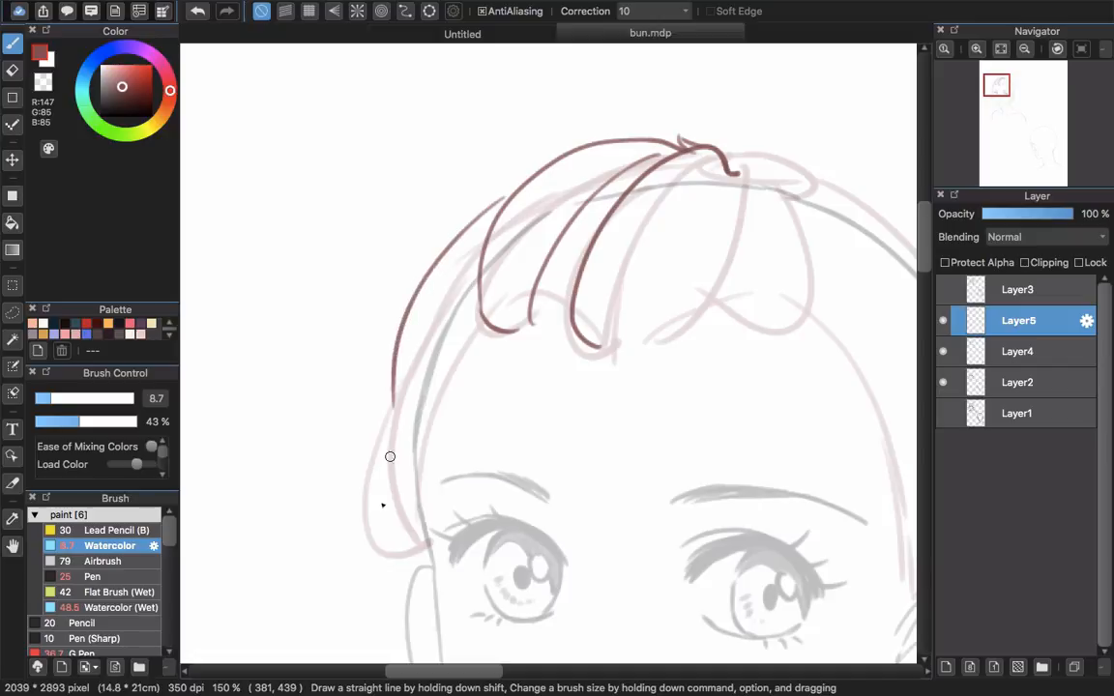
{"action": "key", "text": "super+z"}
{"action": "left_click_drag", "start_coordinate": [489, 215], "coordinate": [382, 418]}
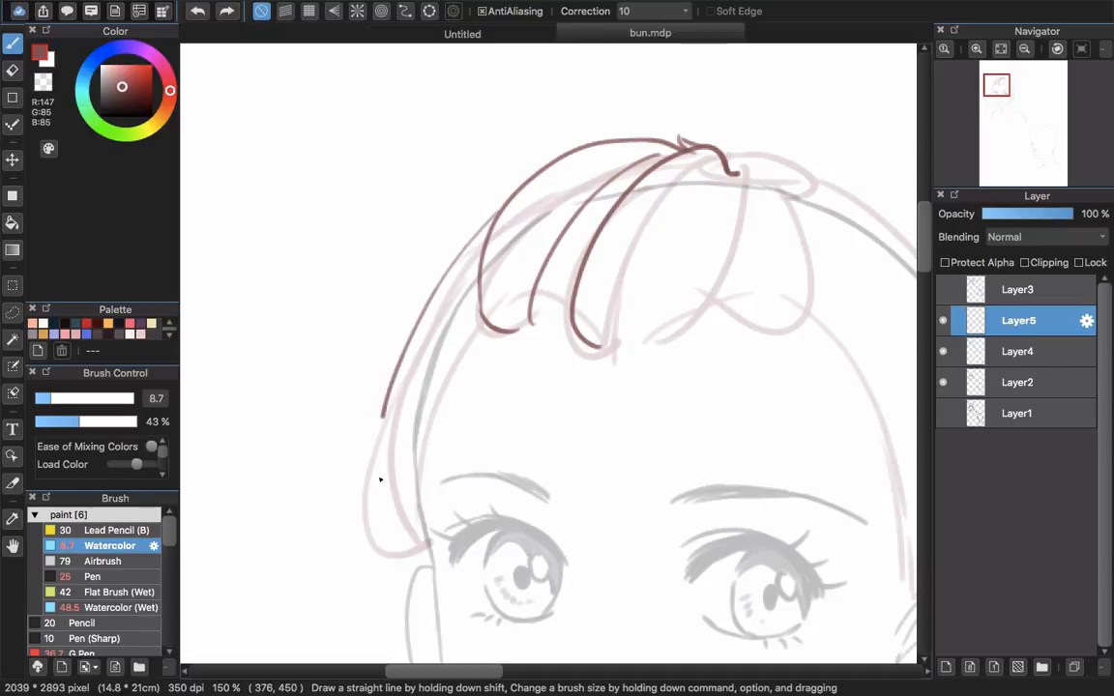
{"action": "mouse_move", "coordinate": [380, 480]}
{"action": "left_mouse_down"}
{"action": "mouse_move", "coordinate": [407, 554]}
{"action": "mouse_move", "coordinate": [425, 564]}
{"action": "left_mouse_up"}
{"action": "left_click_drag", "start_coordinate": [358, 520], "coordinate": [388, 443]}
- Draw two rounded locks curving from the crown to the forehead hairline on the right of the parting
{"action": "mouse_move", "coordinate": [610, 338]}
{"action": "left_mouse_down"}
{"action": "mouse_move", "coordinate": [419, 361]}
{"action": "mouse_move", "coordinate": [350, 457]}
{"action": "left_mouse_up"}
{"action": "mouse_move", "coordinate": [452, 385]}
{"action": "left_mouse_down"}
{"action": "mouse_move", "coordinate": [528, 261]}
{"action": "mouse_move", "coordinate": [493, 239]}
{"action": "left_mouse_up"}
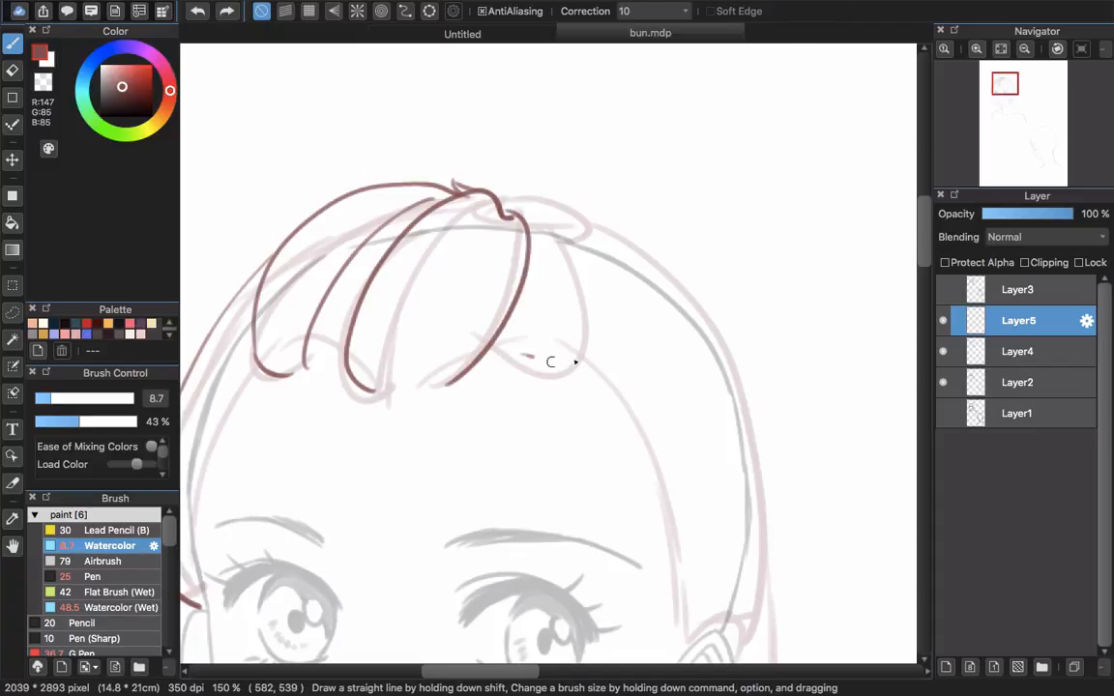
{"action": "mouse_move", "coordinate": [530, 360]}
{"action": "left_mouse_down"}
{"action": "mouse_move", "coordinate": [599, 322]}
{"action": "mouse_move", "coordinate": [607, 258]}
{"action": "left_mouse_up"}
{"action": "left_click_drag", "start_coordinate": [587, 214], "coordinate": [529, 218]}
- Draw the outer hair contour from the crown down the right side of the head and around behind the ear
{"action": "left_click_drag", "start_coordinate": [631, 258], "coordinate": [559, 217]}
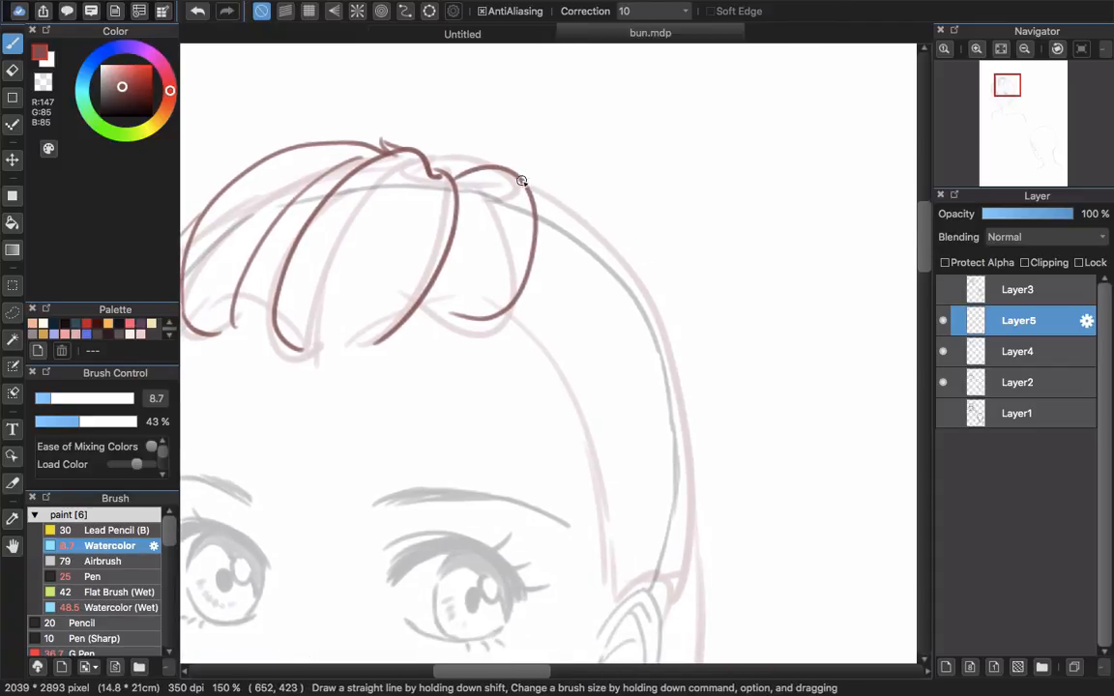
{"action": "mouse_move", "coordinate": [529, 177]}
{"action": "left_mouse_down"}
{"action": "mouse_move", "coordinate": [616, 221]}
{"action": "mouse_move", "coordinate": [604, 271]}
{"action": "mouse_move", "coordinate": [655, 422]}
{"action": "left_mouse_up"}
{"action": "key", "text": "super+z"}
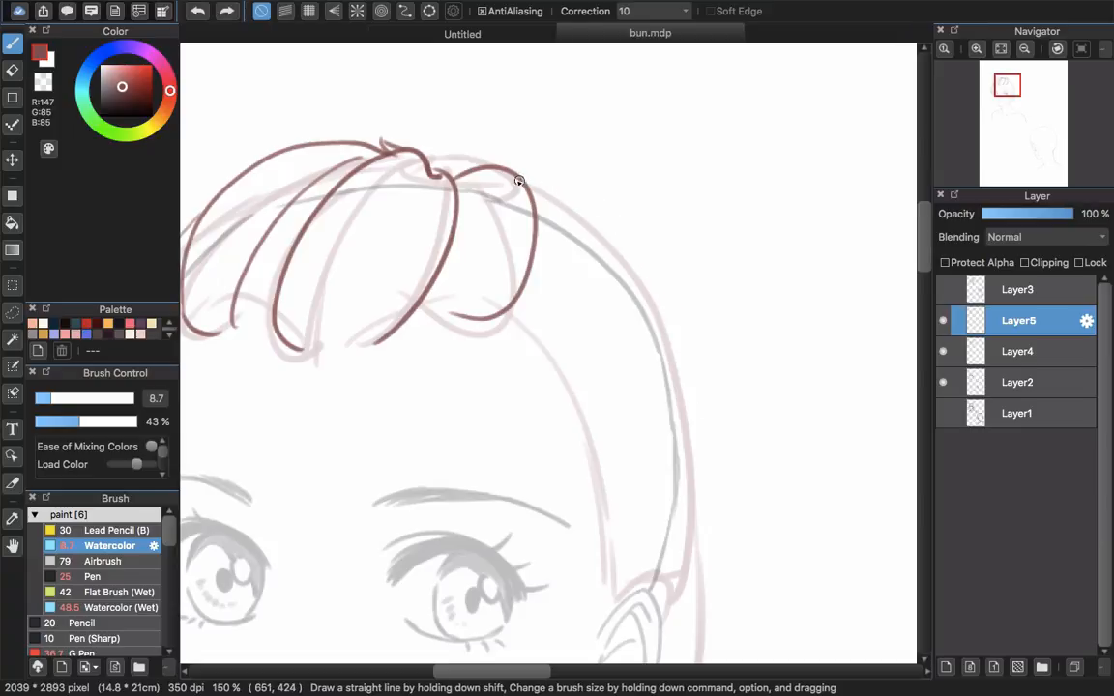
{"action": "mouse_move", "coordinate": [466, 161]}
{"action": "left_mouse_down"}
{"action": "mouse_move", "coordinate": [599, 184]}
{"action": "mouse_move", "coordinate": [720, 517]}
{"action": "mouse_move", "coordinate": [626, 326]}
{"action": "mouse_move", "coordinate": [625, 283]}
{"action": "left_mouse_up"}
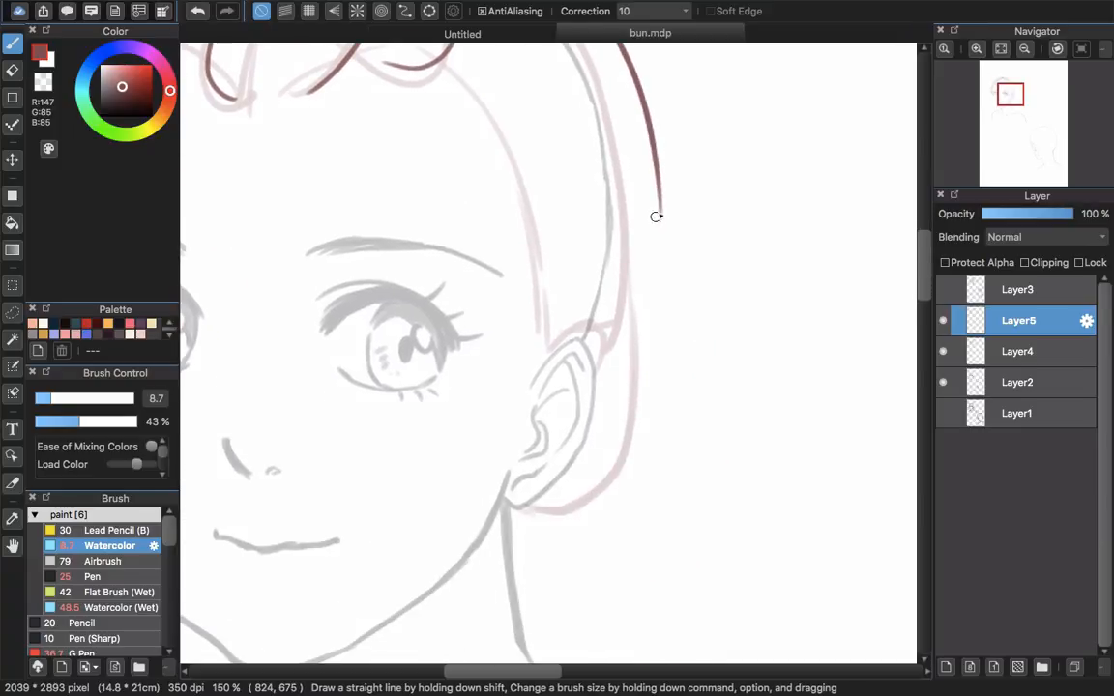
{"action": "mouse_move", "coordinate": [661, 223]}
{"action": "left_mouse_down"}
{"action": "mouse_move", "coordinate": [654, 327]}
{"action": "mouse_move", "coordinate": [641, 290]}
{"action": "mouse_move", "coordinate": [644, 415]}
{"action": "mouse_move", "coordinate": [592, 490]}
{"action": "mouse_move", "coordinate": [521, 509]}
{"action": "left_mouse_up"}
- Draw curved inner locks on the right side of the head and a long strand from the crown to the ear
{"action": "scroll", "coordinate": [507, 523], "scroll_direction": "up", "scroll_amount": 5}
{"action": "scroll", "coordinate": [506, 523], "scroll_direction": "left", "scroll_amount": 3}
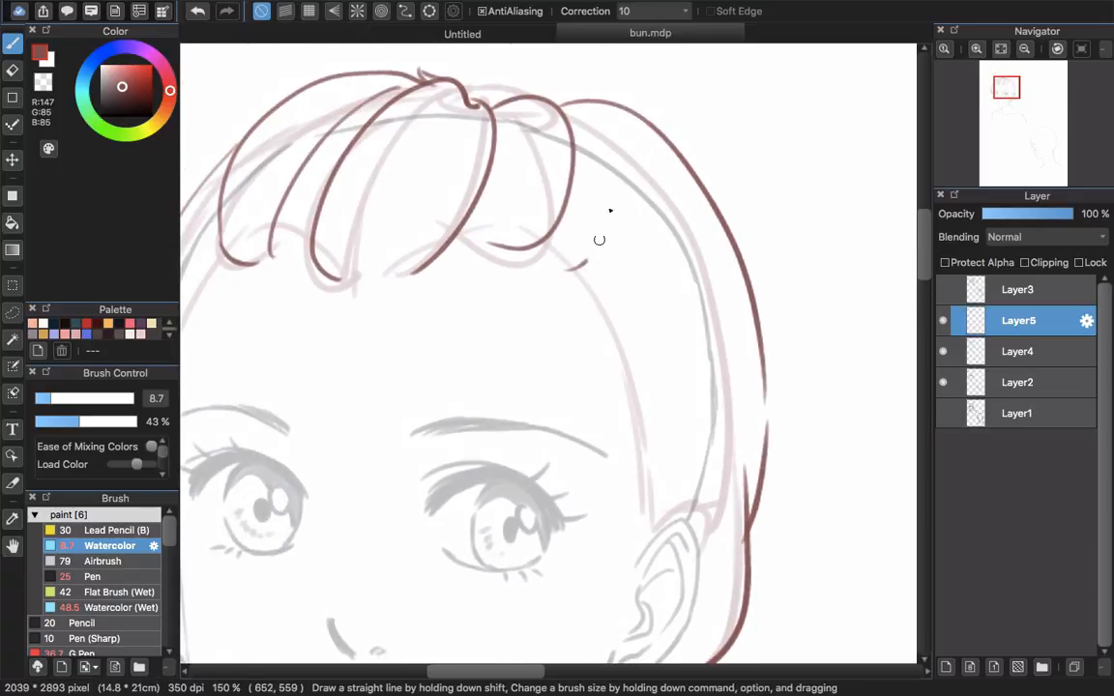
{"action": "mouse_move", "coordinate": [614, 350]}
{"action": "left_mouse_down"}
{"action": "mouse_move", "coordinate": [649, 310]}
{"action": "mouse_move", "coordinate": [658, 253]}
{"action": "mouse_move", "coordinate": [599, 128]}
{"action": "left_mouse_up"}
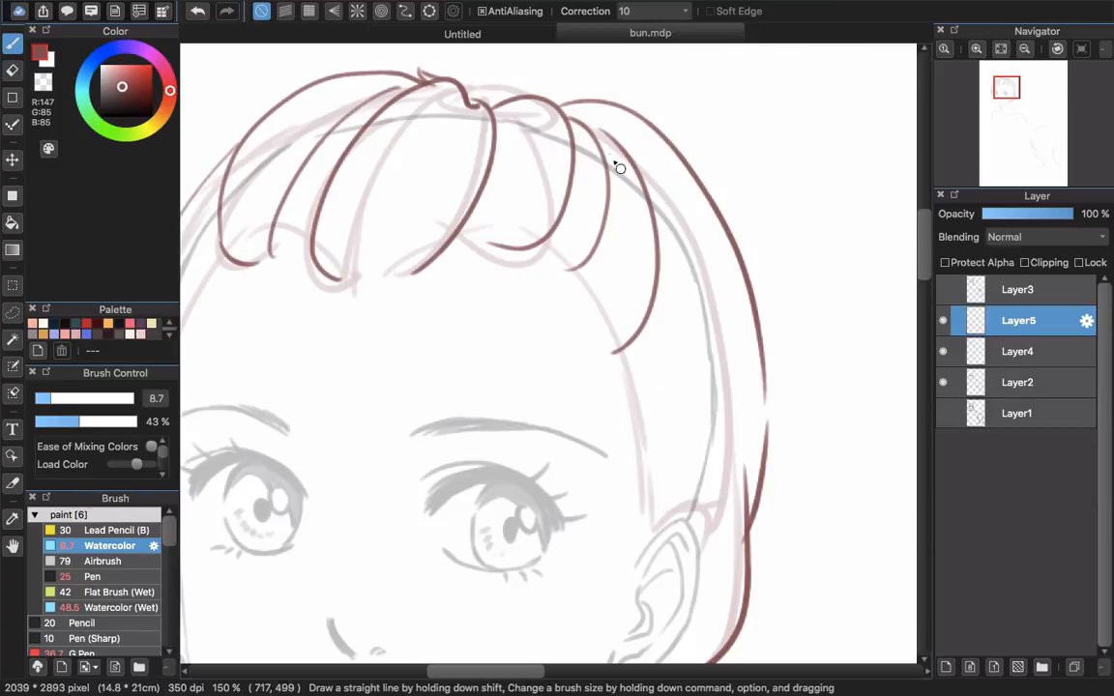
{"action": "mouse_move", "coordinate": [602, 124]}
{"action": "left_mouse_down"}
{"action": "mouse_move", "coordinate": [731, 366]}
{"action": "mouse_move", "coordinate": [703, 498]}
{"action": "mouse_move", "coordinate": [687, 513]}
{"action": "left_mouse_up"}
{"action": "scroll", "coordinate": [648, 419], "scroll_direction": "down", "scroll_amount": 4}
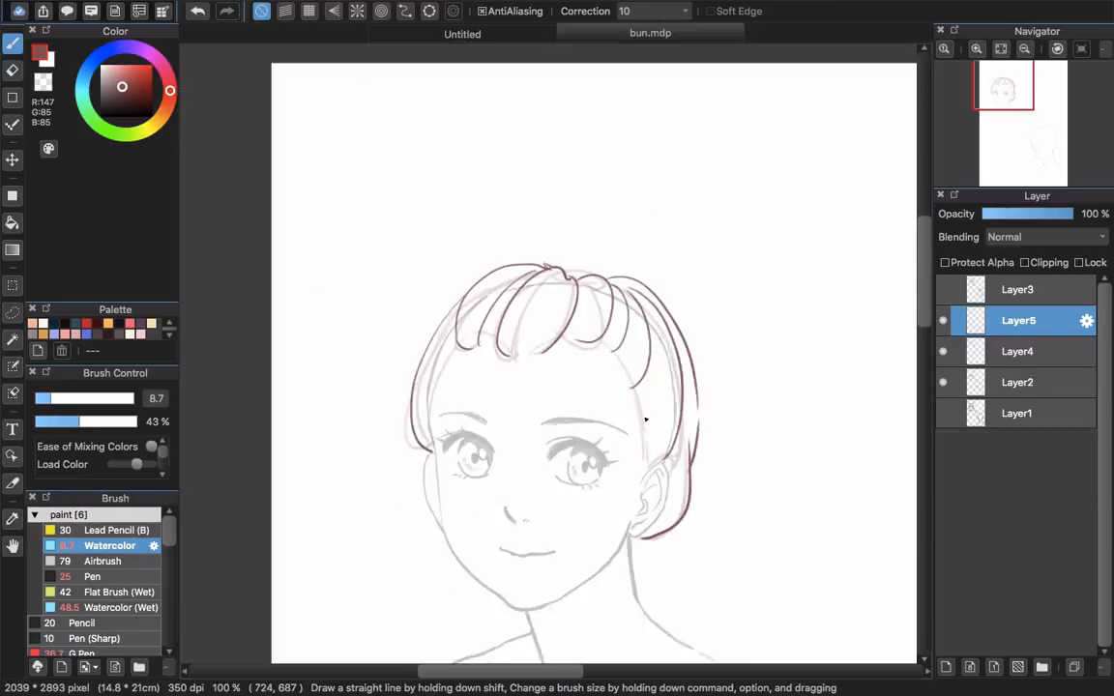
{"action": "scroll", "coordinate": [537, 352], "scroll_direction": "up", "scroll_amount": 3}
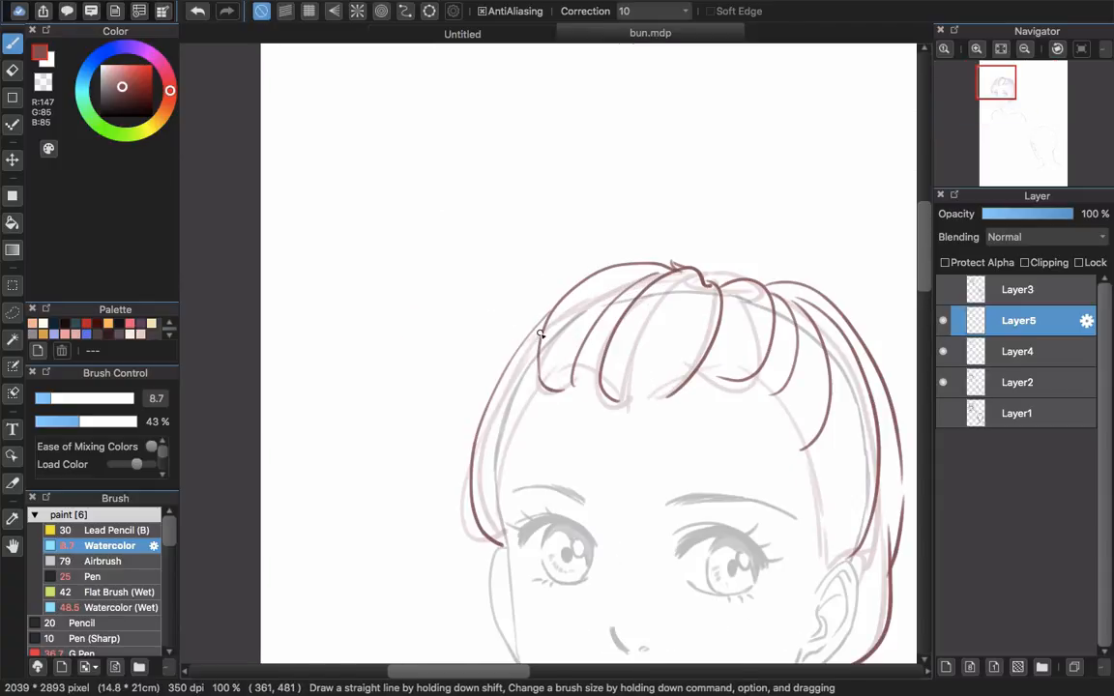
- Draw fine curved strands along the left side of the hair, from near the crown down to above the ear
{"action": "mouse_move", "coordinate": [538, 338]}
{"action": "left_mouse_down"}
{"action": "mouse_move", "coordinate": [529, 381]}
{"action": "mouse_move", "coordinate": [645, 286]}
{"action": "left_mouse_up"}
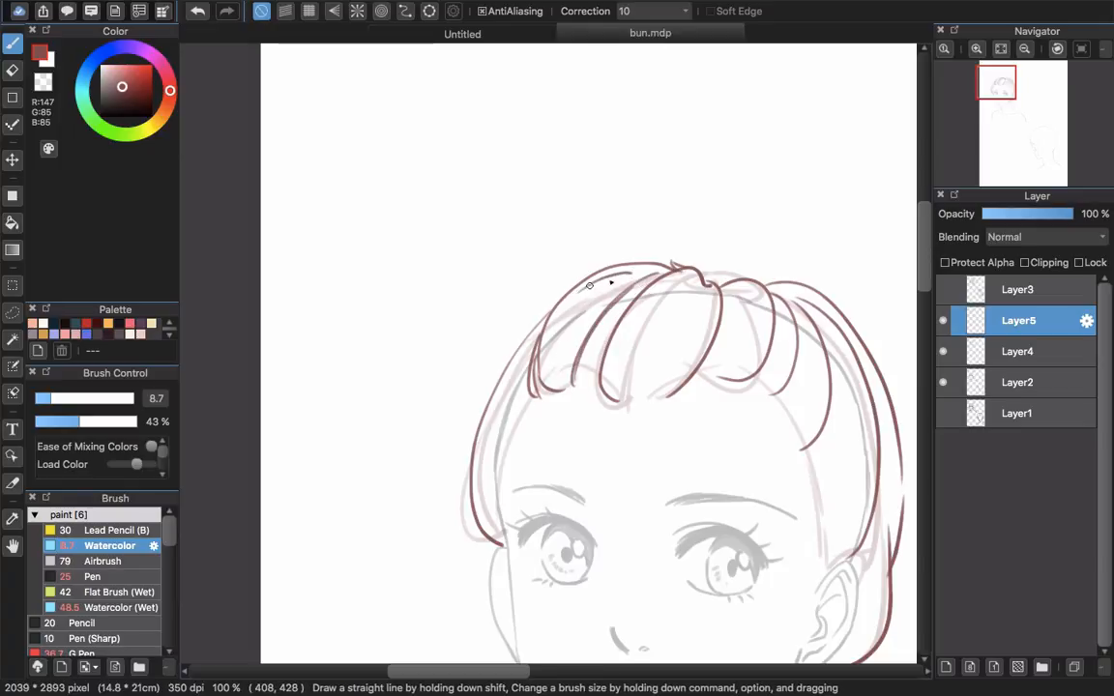
{"action": "left_click_drag", "start_coordinate": [590, 285], "coordinate": [631, 275]}
{"action": "mouse_move", "coordinate": [544, 336]}
{"action": "left_mouse_down"}
{"action": "mouse_move", "coordinate": [500, 438]}
{"action": "mouse_move", "coordinate": [507, 453]}
{"action": "left_mouse_up"}
{"action": "left_click_drag", "start_coordinate": [531, 363], "coordinate": [511, 455]}
{"action": "mouse_move", "coordinate": [520, 368]}
{"action": "left_mouse_down"}
{"action": "mouse_move", "coordinate": [521, 433]}
{"action": "mouse_move", "coordinate": [483, 532]}
{"action": "left_mouse_up"}
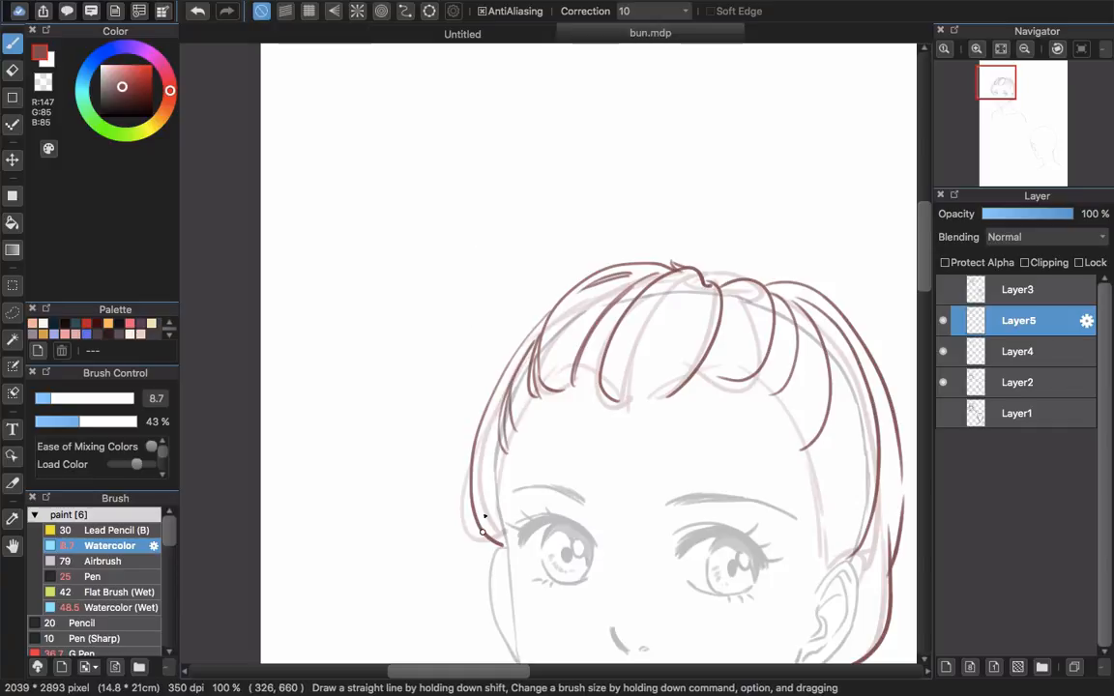
{"action": "left_click_drag", "start_coordinate": [496, 424], "coordinate": [497, 490]}
{"action": "mouse_move", "coordinate": [492, 434]}
{"action": "left_mouse_down"}
{"action": "mouse_move", "coordinate": [509, 518]}
{"action": "mouse_move", "coordinate": [489, 500]}
{"action": "mouse_move", "coordinate": [488, 471]}
{"action": "mouse_move", "coordinate": [505, 546]}
{"action": "left_mouse_up"}
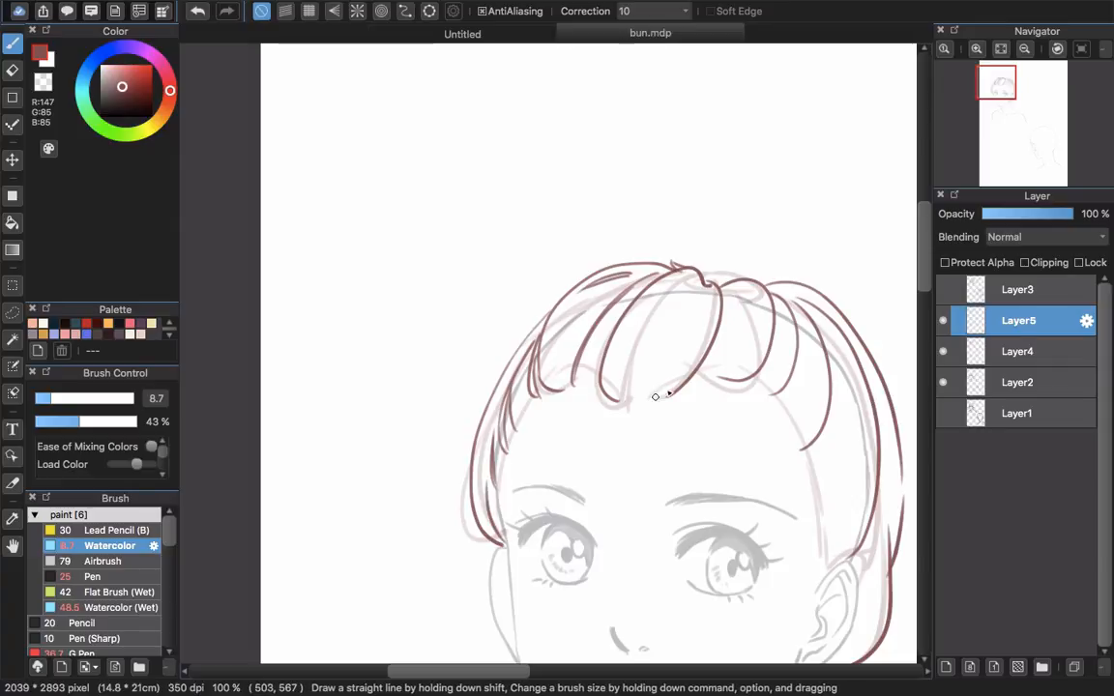
- Add thin strands inside the front lock just left of the parting, running from the crown to the forehead hairline
{"action": "mouse_move", "coordinate": [655, 397]}
{"action": "left_mouse_down"}
{"action": "mouse_move", "coordinate": [706, 326]}
{"action": "mouse_move", "coordinate": [710, 276]}
{"action": "mouse_move", "coordinate": [658, 393]}
{"action": "left_mouse_up"}
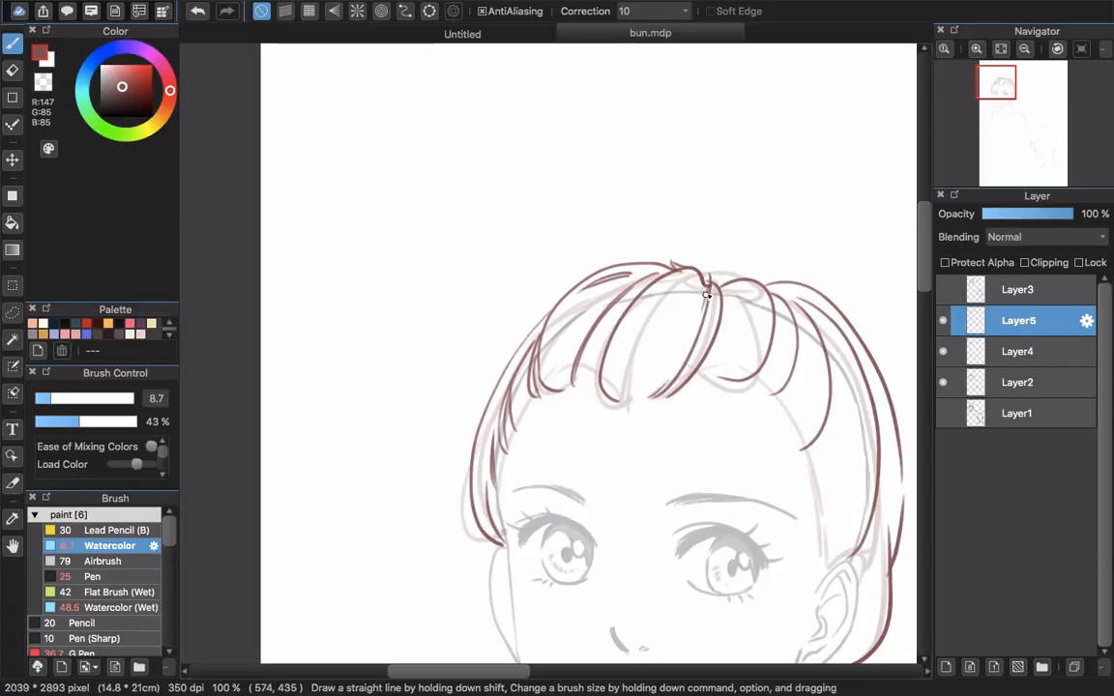
{"action": "left_click_drag", "start_coordinate": [707, 291], "coordinate": [652, 397]}
{"action": "mouse_move", "coordinate": [698, 301]}
{"action": "left_mouse_down"}
{"action": "mouse_move", "coordinate": [630, 398]}
{"action": "mouse_move", "coordinate": [705, 290]}
{"action": "left_mouse_up"}
- Draw long tapering face-framing strands on the right, falling from the hairline past the cheek and in front of the ear
{"action": "scroll", "coordinate": [687, 442], "scroll_direction": "down", "scroll_amount": 3}
{"action": "scroll", "coordinate": [687, 443], "scroll_direction": "right", "scroll_amount": 2}
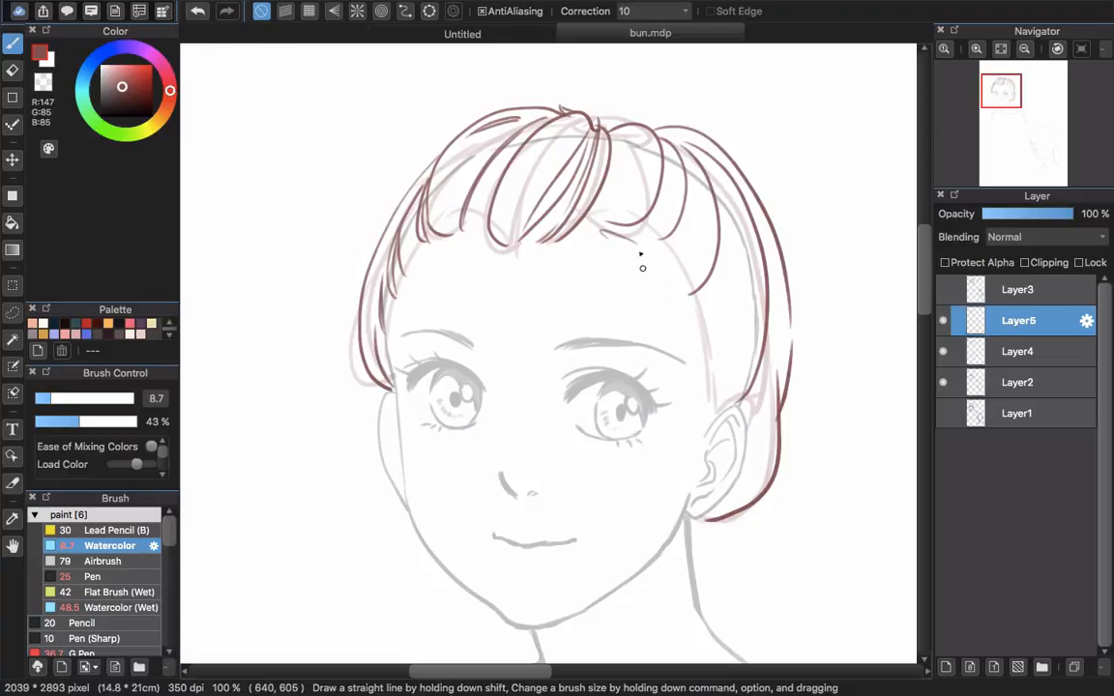
{"action": "key", "text": "super+z"}
{"action": "left_click_drag", "start_coordinate": [628, 234], "coordinate": [668, 435]}
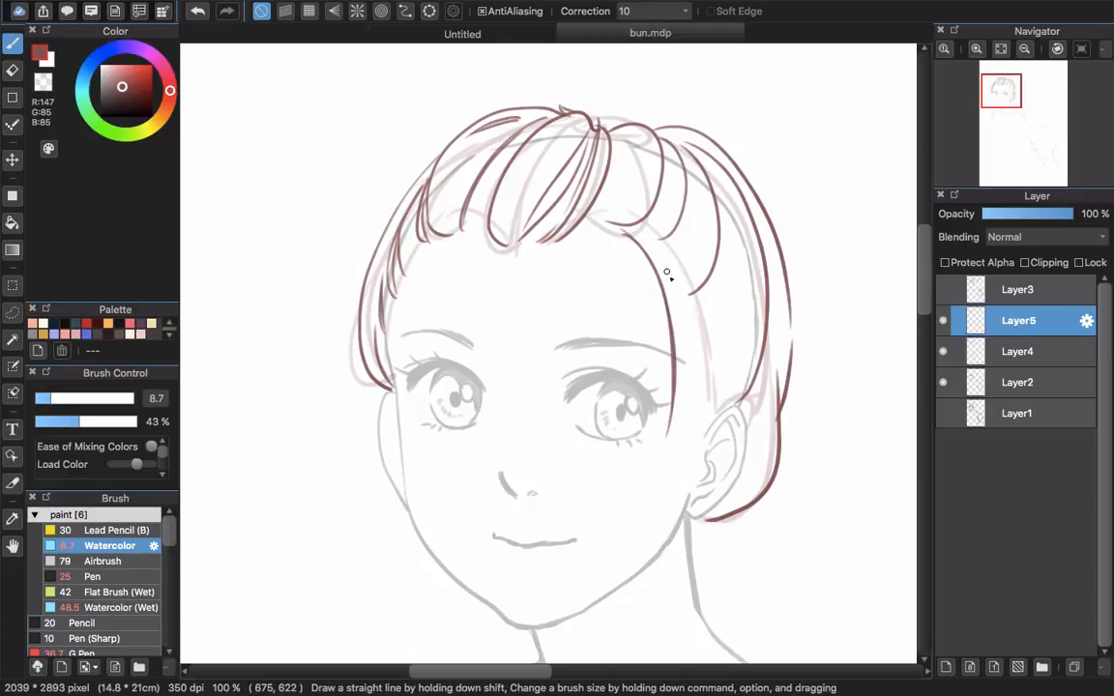
{"action": "mouse_move", "coordinate": [666, 275]}
{"action": "left_mouse_down"}
{"action": "mouse_move", "coordinate": [659, 457]}
{"action": "mouse_move", "coordinate": [694, 350]}
{"action": "mouse_move", "coordinate": [666, 568]}
{"action": "left_mouse_up"}
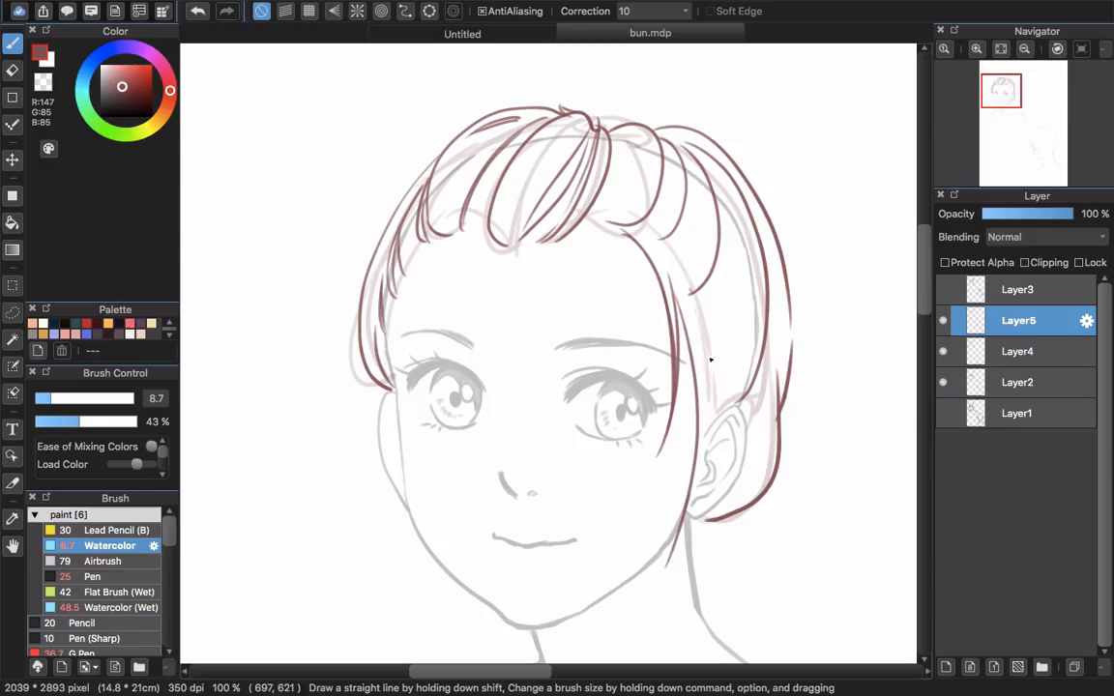
{"action": "left_click_drag", "start_coordinate": [692, 292], "coordinate": [662, 591]}
{"action": "left_click_drag", "start_coordinate": [711, 355], "coordinate": [738, 533]}
{"action": "left_click_drag", "start_coordinate": [713, 362], "coordinate": [751, 554]}
- Draw a short wisp and long tapering face-framing strands on the left side, falling from the hairline to the jaw
{"action": "left_click_drag", "start_coordinate": [472, 236], "coordinate": [431, 345]}
{"action": "mouse_move", "coordinate": [449, 240]}
{"action": "left_mouse_down"}
{"action": "mouse_move", "coordinate": [389, 387]}
{"action": "mouse_move", "coordinate": [382, 455]}
{"action": "mouse_move", "coordinate": [404, 585]}
{"action": "left_mouse_up"}
{"action": "left_click_drag", "start_coordinate": [399, 342], "coordinate": [449, 617]}
- Draw a short tapering wisp on the right of the forehead, undo stray strokes, and add fine strands near the parting
{"action": "mouse_move", "coordinate": [615, 234]}
{"action": "left_mouse_down"}
{"action": "mouse_move", "coordinate": [590, 269]}
{"action": "mouse_move", "coordinate": [596, 355]}
{"action": "mouse_move", "coordinate": [519, 352]}
{"action": "left_mouse_up"}
{"action": "mouse_move", "coordinate": [626, 242]}
{"action": "left_mouse_down"}
{"action": "mouse_move", "coordinate": [614, 381]}
{"action": "mouse_move", "coordinate": [607, 364]}
{"action": "left_mouse_up"}
{"action": "key", "text": "super+z"}
{"action": "left_click_drag", "start_coordinate": [610, 344], "coordinate": [613, 396]}
{"action": "key", "text": "super+z"}
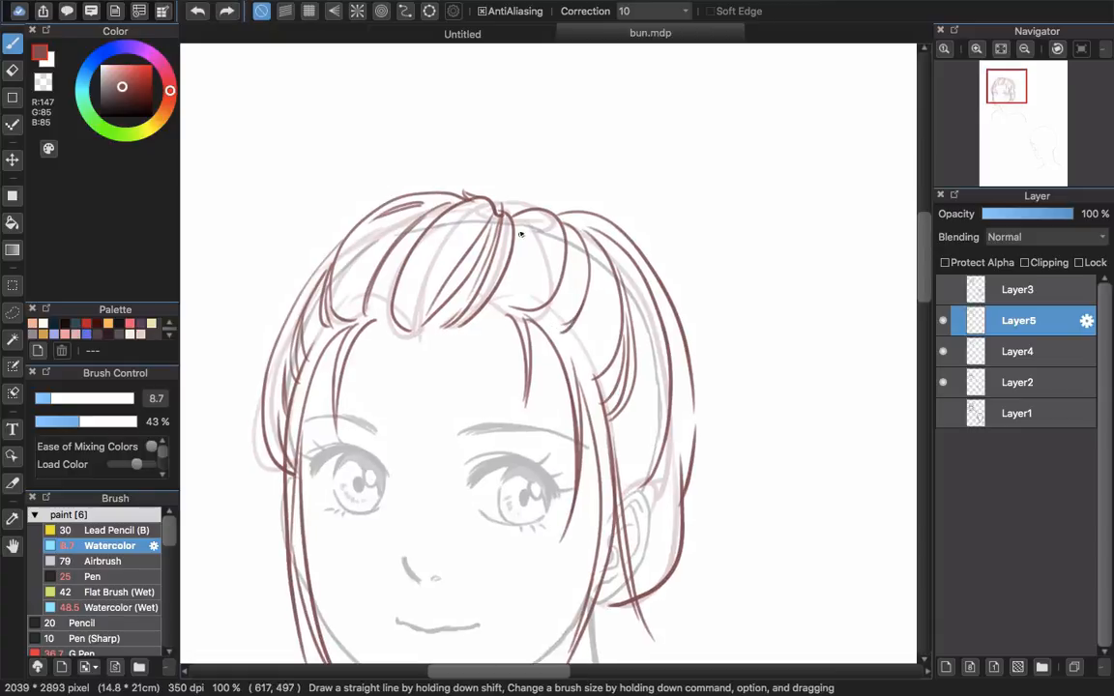
{"action": "left_click_drag", "start_coordinate": [472, 207], "coordinate": [447, 280]}
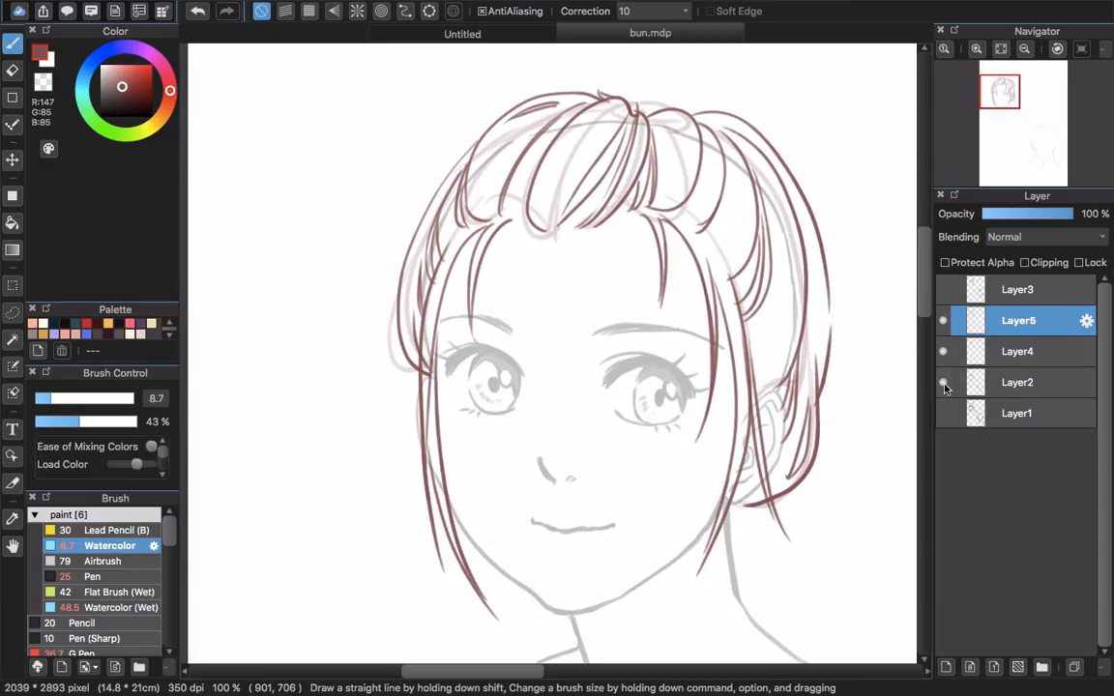
- Hide Layer2 and Layer4 to examine the hair line art on its own
{"action": "left_click", "coordinate": [944, 384]}
{"action": "left_click", "coordinate": [943, 351]}
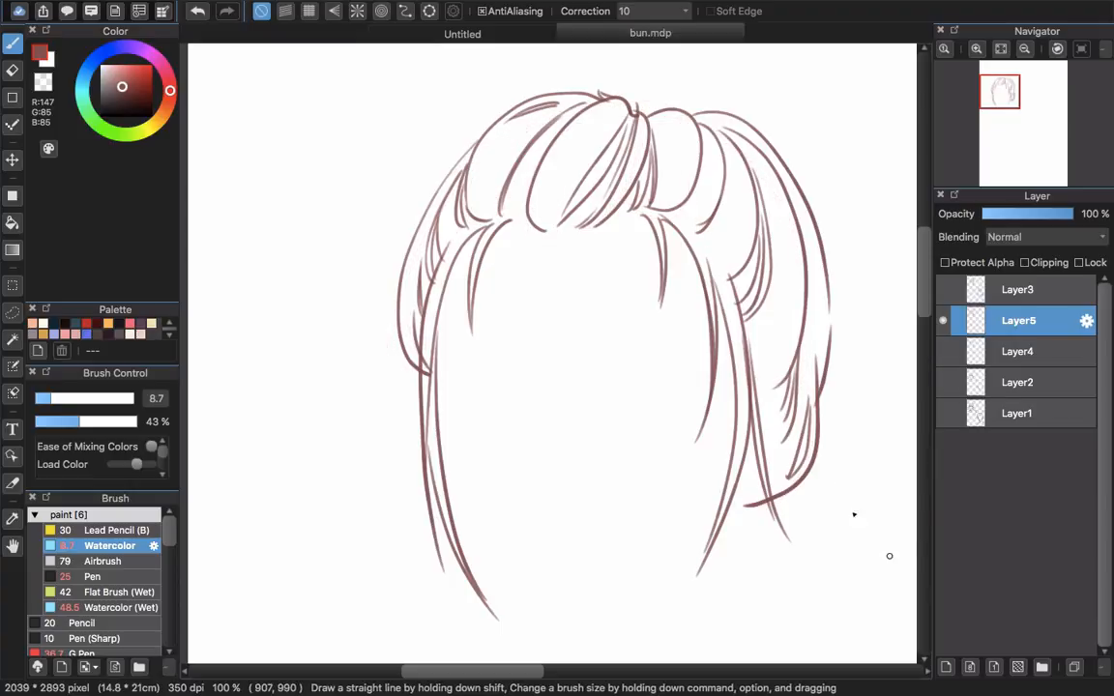
{"action": "scroll", "coordinate": [815, 360], "scroll_direction": "down", "scroll_amount": 2}
{"action": "scroll", "coordinate": [804, 349], "scroll_direction": "up", "scroll_amount": 1}
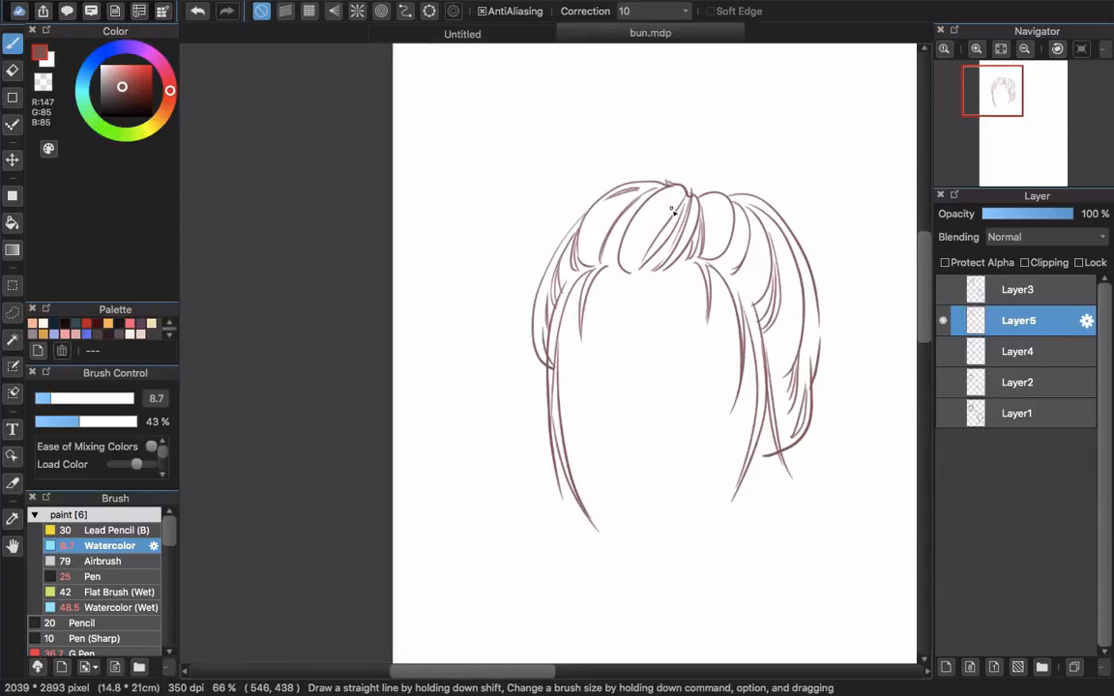
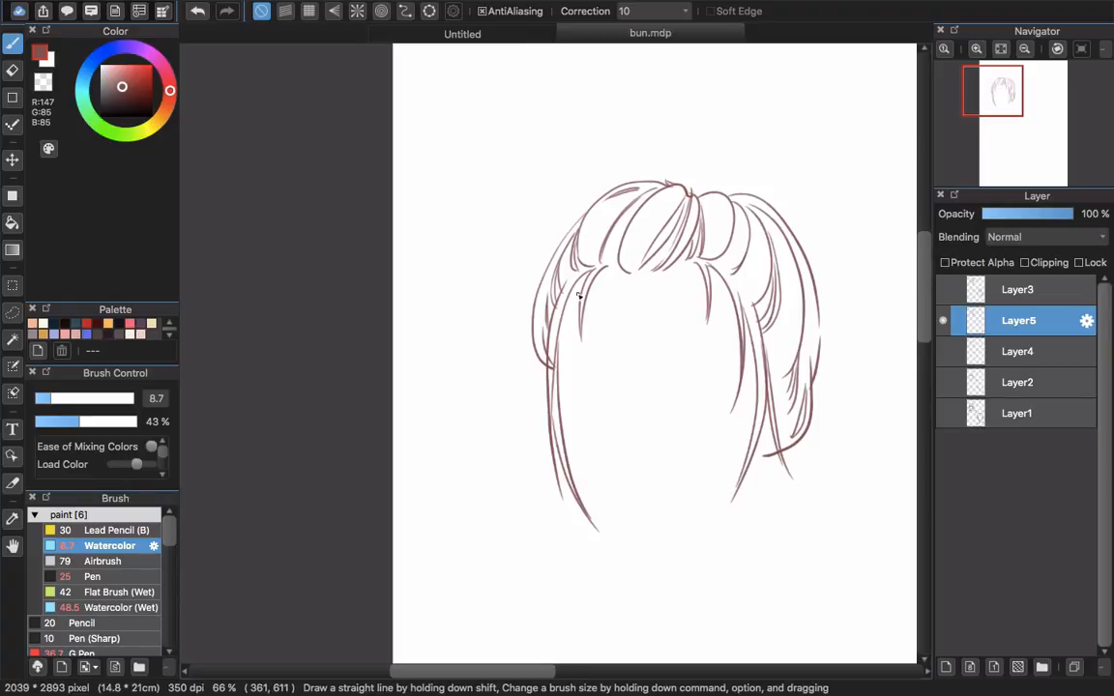
- Erase part of the upper left hair contour, redraw it as fuller rounded locks, and refine the outer contour on the right
{"action": "scroll", "coordinate": [553, 245], "scroll_direction": "up", "scroll_amount": 3}
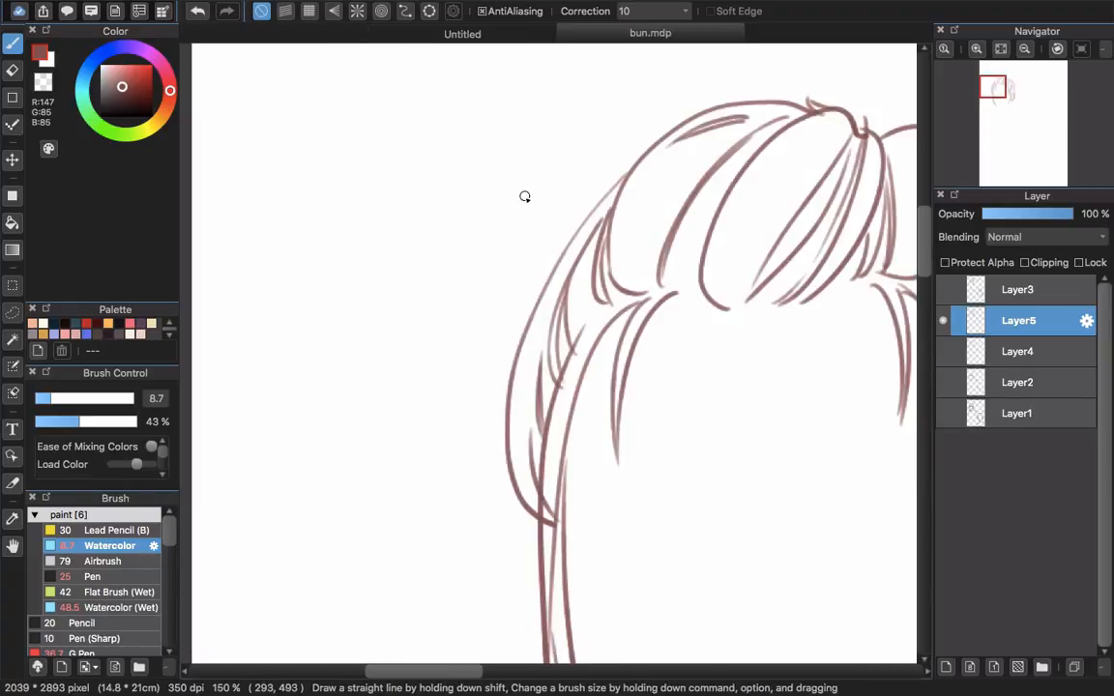
{"action": "key", "text": "e"}
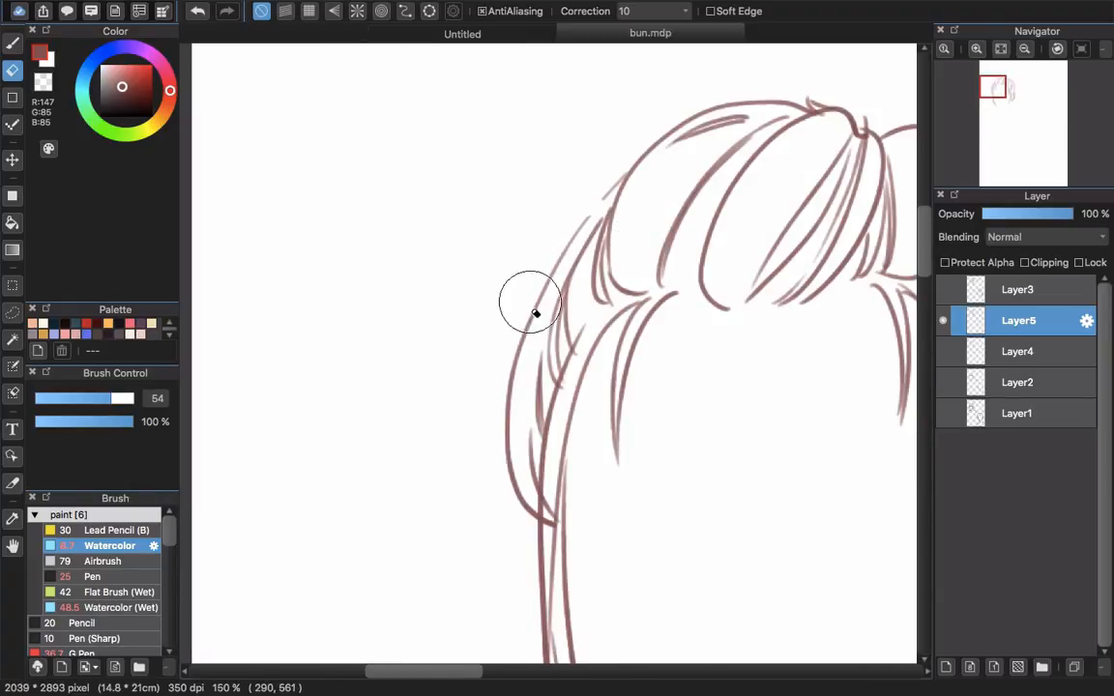
{"action": "key", "text": "b"}
{"action": "mouse_move", "coordinate": [516, 362]}
{"action": "left_mouse_down"}
{"action": "mouse_move", "coordinate": [517, 298]}
{"action": "mouse_move", "coordinate": [601, 191]}
{"action": "left_mouse_up"}
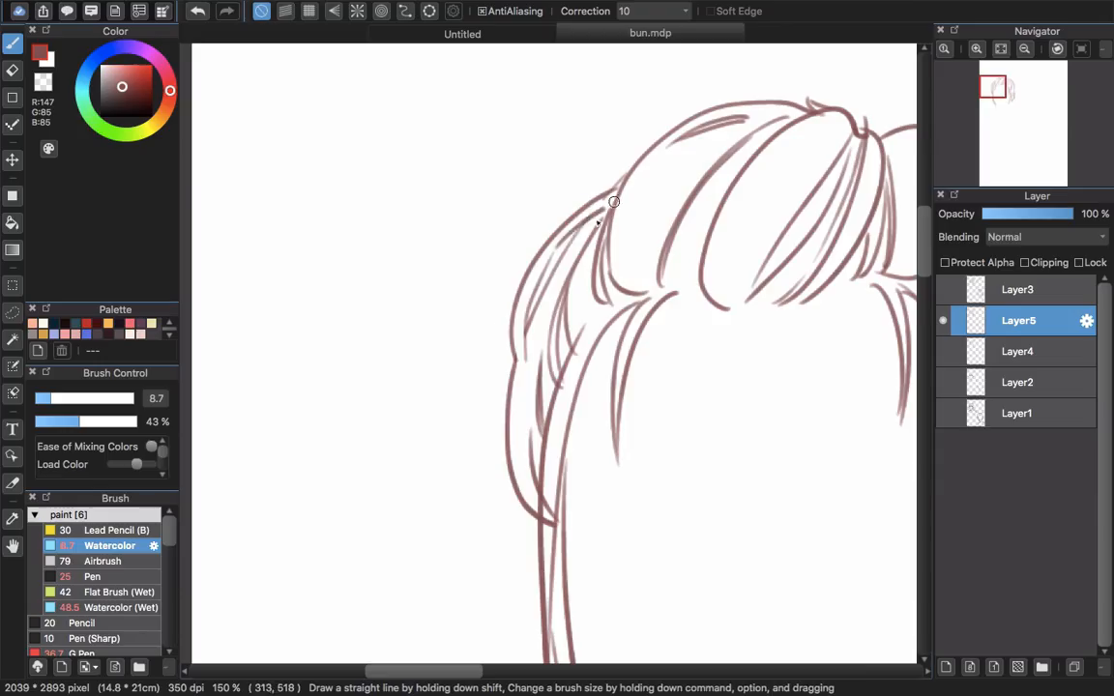
{"action": "scroll", "coordinate": [761, 363], "scroll_direction": "right", "scroll_amount": 5}
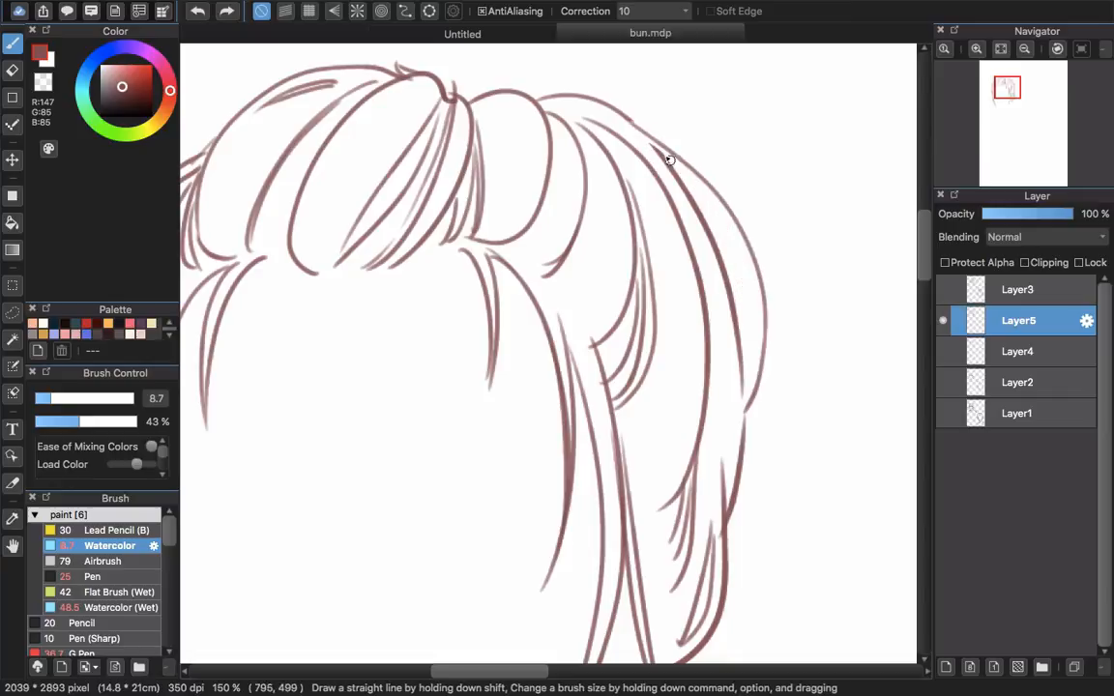
{"action": "scroll", "coordinate": [742, 281], "scroll_direction": "down", "scroll_amount": 5}
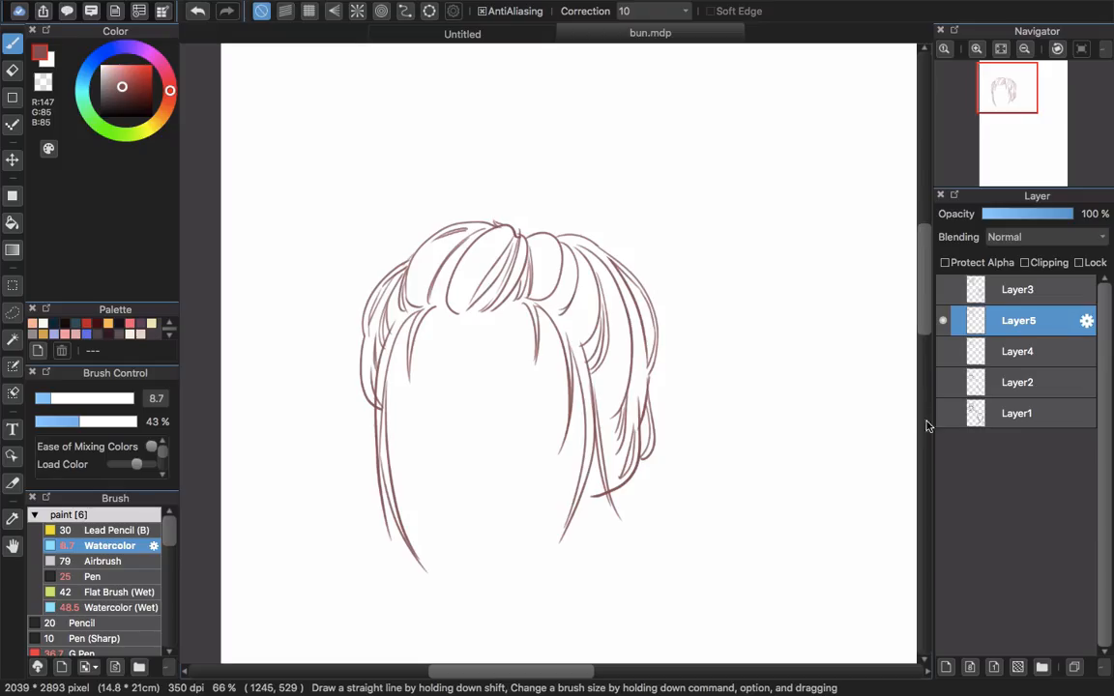
- Show Layer2 and Layer4 again and sketch a round bun with overlapping loops above the crown on Layer4
{"action": "left_click", "coordinate": [942, 382]}
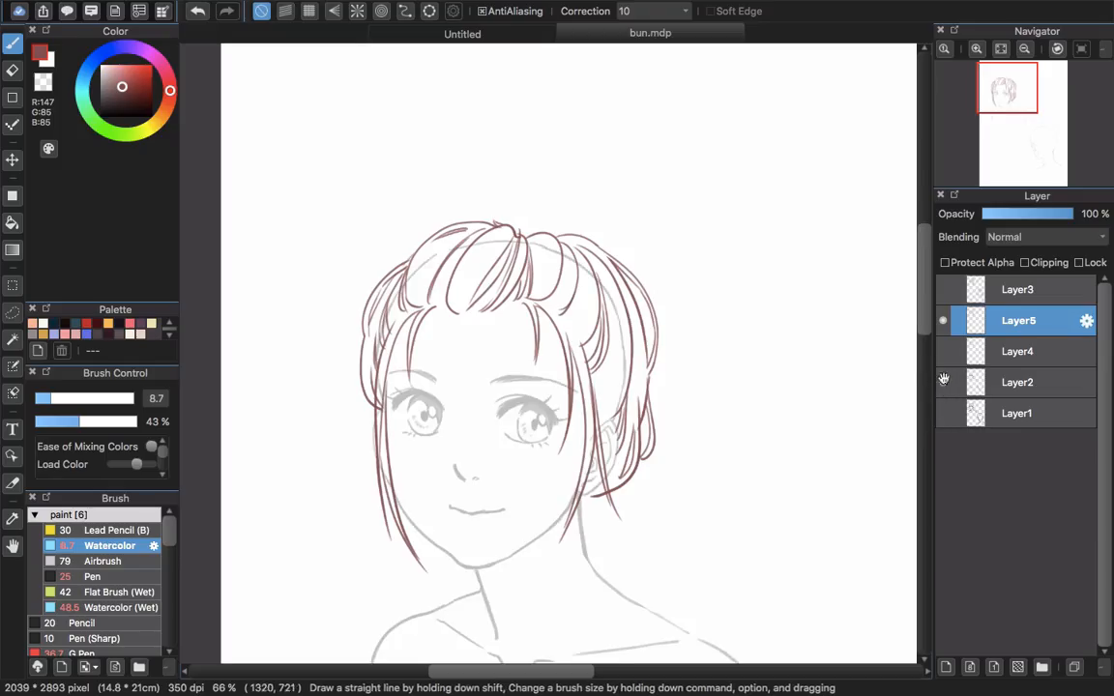
{"action": "left_click", "coordinate": [943, 351]}
{"action": "left_click", "coordinate": [1031, 356]}
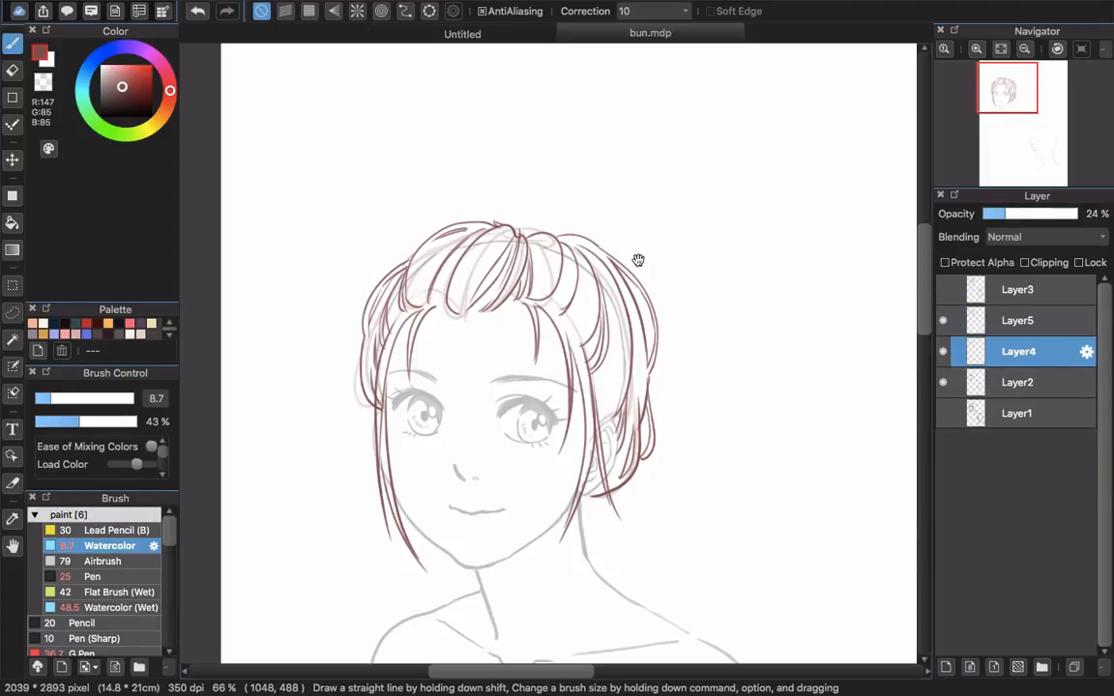
{"action": "left_click_drag", "start_coordinate": [509, 229], "coordinate": [537, 279]}
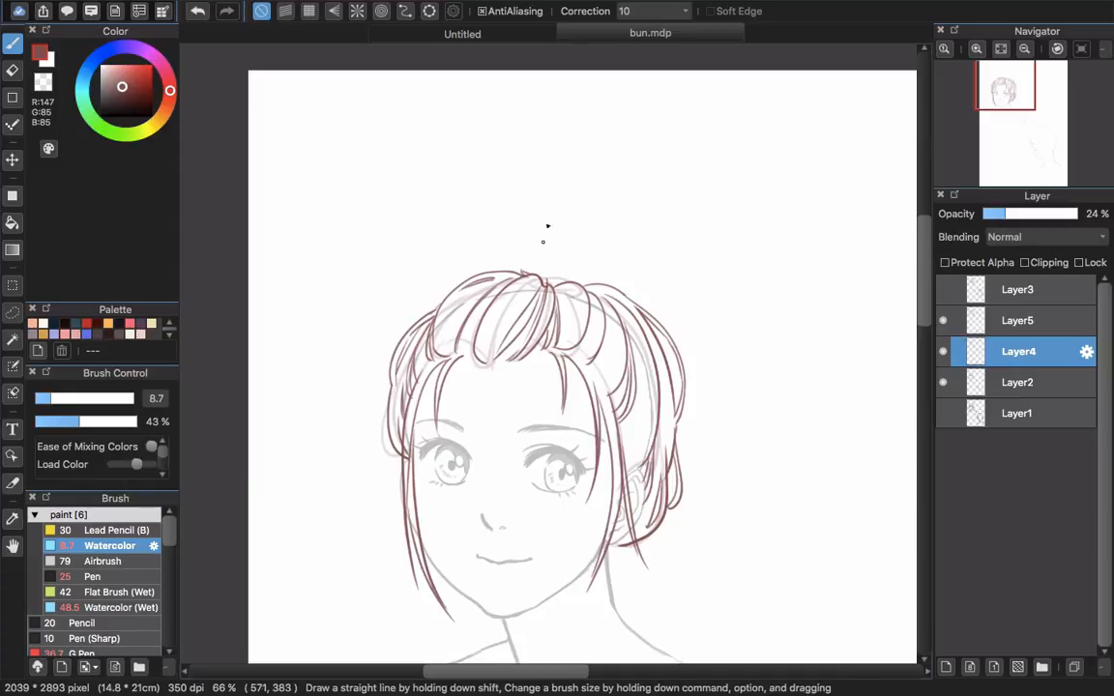
{"action": "mouse_move", "coordinate": [535, 278]}
{"action": "left_mouse_down"}
{"action": "mouse_move", "coordinate": [579, 201]}
{"action": "mouse_move", "coordinate": [595, 204]}
{"action": "left_mouse_up"}
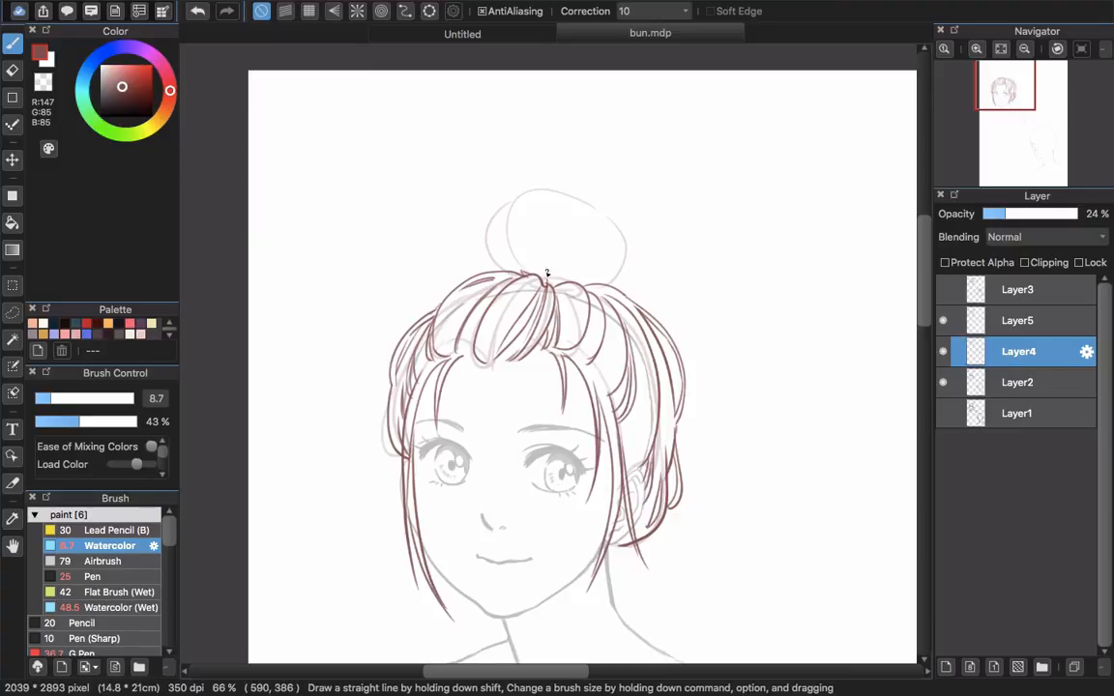
{"action": "mouse_move", "coordinate": [548, 274]}
{"action": "left_mouse_down"}
{"action": "mouse_move", "coordinate": [590, 207]}
{"action": "mouse_move", "coordinate": [574, 273]}
{"action": "left_mouse_up"}
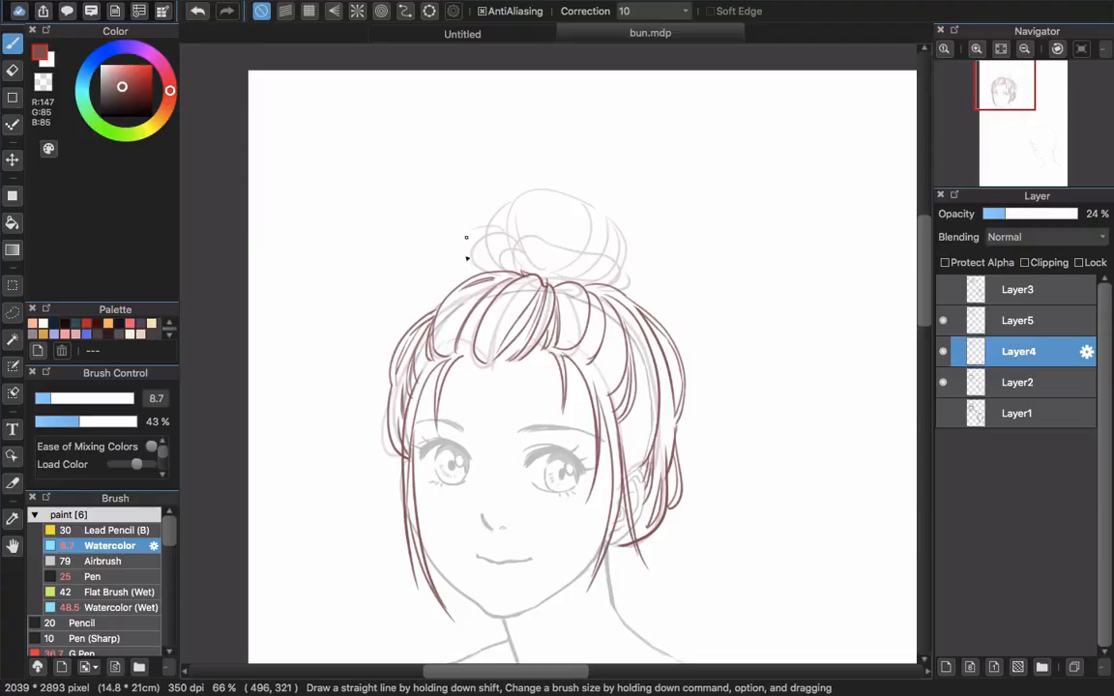
- Sketch loose curled wisps at the left and right of the bun's base, undoing misplaced strokes
{"action": "key", "text": "super+z"}
{"action": "mouse_move", "coordinate": [483, 267]}
{"action": "left_mouse_down"}
{"action": "mouse_move", "coordinate": [467, 232]}
{"action": "mouse_move", "coordinate": [452, 246]}
{"action": "left_mouse_up"}
{"action": "key", "text": "super+z"}
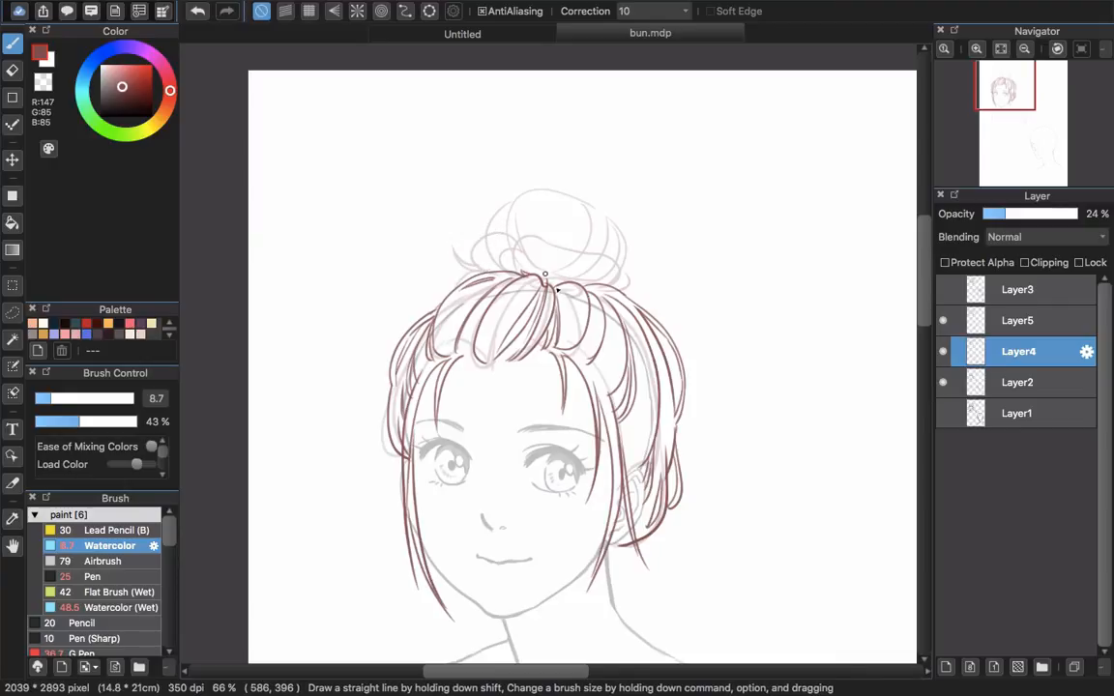
{"action": "left_click_drag", "start_coordinate": [625, 292], "coordinate": [663, 275]}
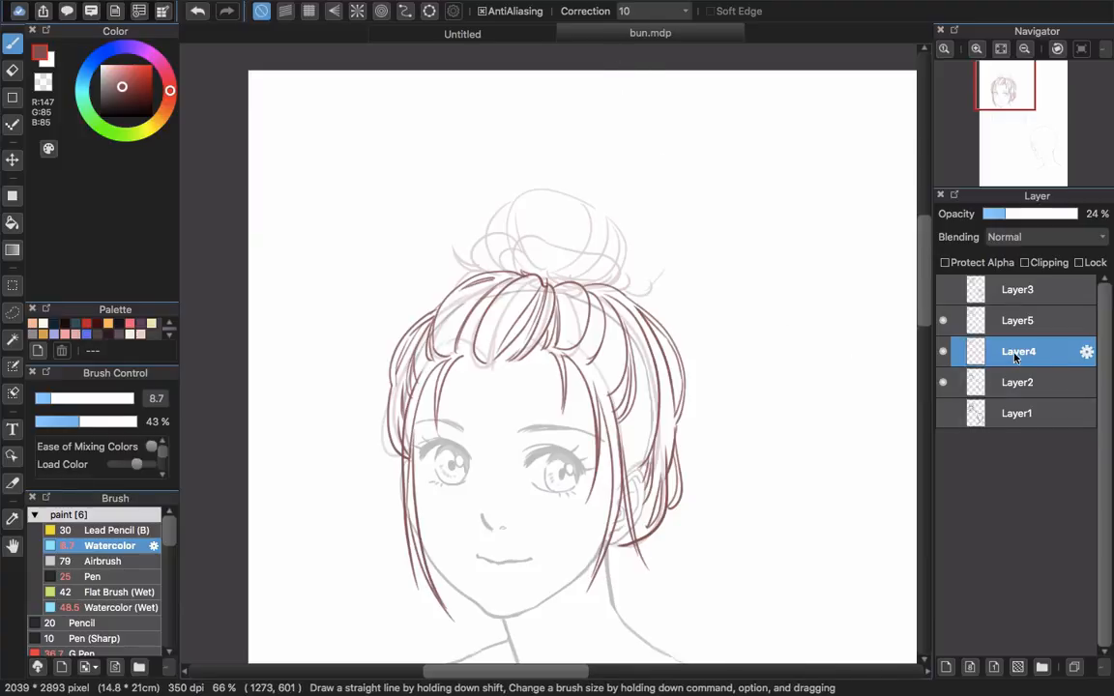
- On Layer5, outline the bun's large rounded central lock and the curved outer locks on both sides of it
{"action": "left_click", "coordinate": [1017, 320]}
{"action": "scroll", "coordinate": [514, 208], "scroll_direction": "up", "scroll_amount": 2}
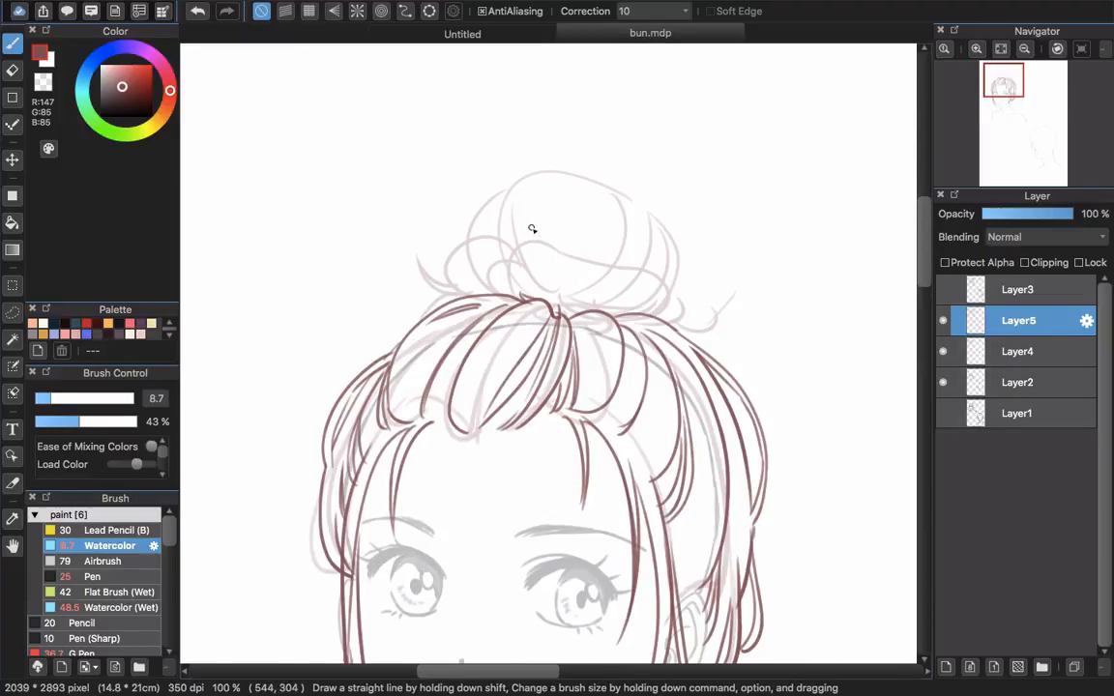
{"action": "scroll", "coordinate": [548, 220], "scroll_direction": "up", "scroll_amount": 2}
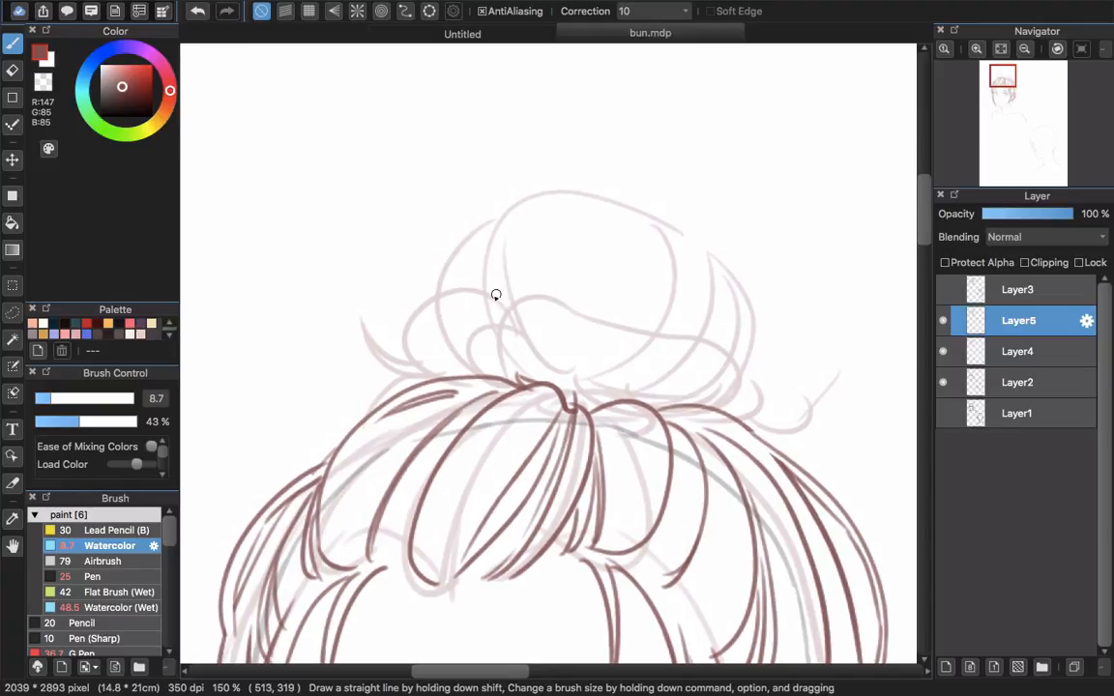
{"action": "mouse_move", "coordinate": [533, 192]}
{"action": "left_mouse_down"}
{"action": "mouse_move", "coordinate": [652, 214]}
{"action": "mouse_move", "coordinate": [664, 308]}
{"action": "mouse_move", "coordinate": [651, 314]}
{"action": "left_mouse_up"}
{"action": "left_click_drag", "start_coordinate": [665, 232], "coordinate": [660, 332]}
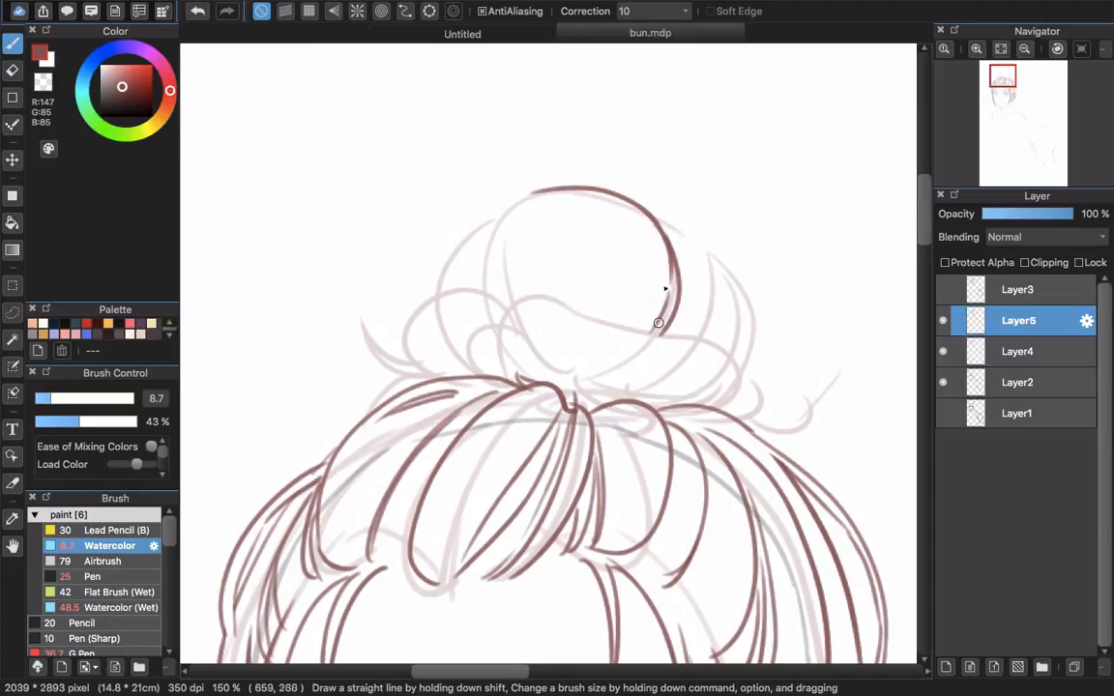
{"action": "mouse_move", "coordinate": [638, 205]}
{"action": "left_mouse_down"}
{"action": "mouse_move", "coordinate": [671, 217]}
{"action": "mouse_move", "coordinate": [746, 293]}
{"action": "mouse_move", "coordinate": [737, 366]}
{"action": "left_mouse_up"}
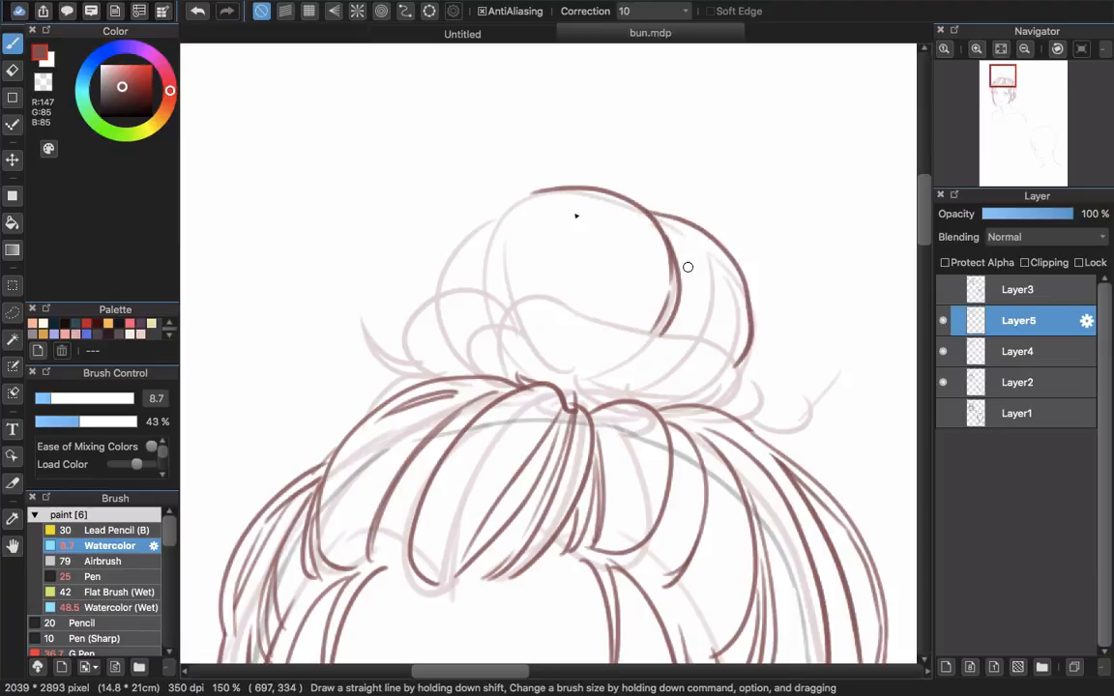
{"action": "mouse_move", "coordinate": [534, 195]}
{"action": "left_mouse_down"}
{"action": "mouse_move", "coordinate": [484, 270]}
{"action": "mouse_move", "coordinate": [487, 306]}
{"action": "mouse_move", "coordinate": [514, 206]}
{"action": "mouse_move", "coordinate": [429, 273]}
{"action": "mouse_move", "coordinate": [427, 302]}
{"action": "left_mouse_up"}
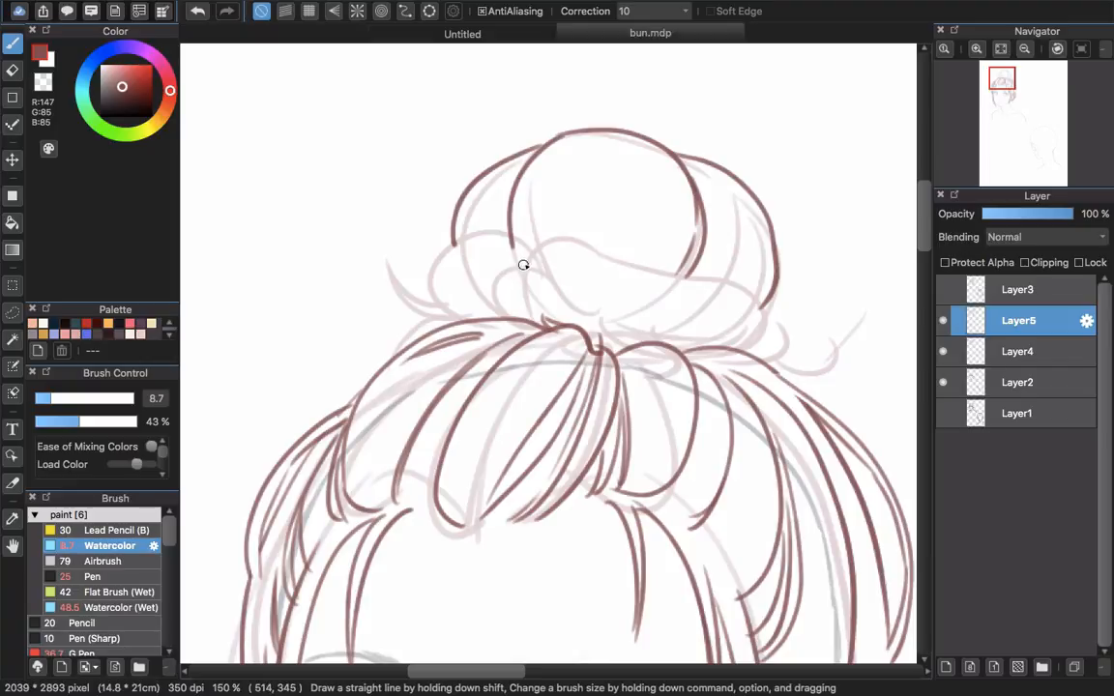
- Draw the bun's rounded lower left lock and the wavy front lock across its base, erasing overlapping lines
{"action": "mouse_move", "coordinate": [524, 265]}
{"action": "left_mouse_down"}
{"action": "mouse_move", "coordinate": [497, 236]}
{"action": "mouse_move", "coordinate": [456, 241]}
{"action": "mouse_move", "coordinate": [429, 294]}
{"action": "mouse_move", "coordinate": [447, 320]}
{"action": "left_mouse_up"}
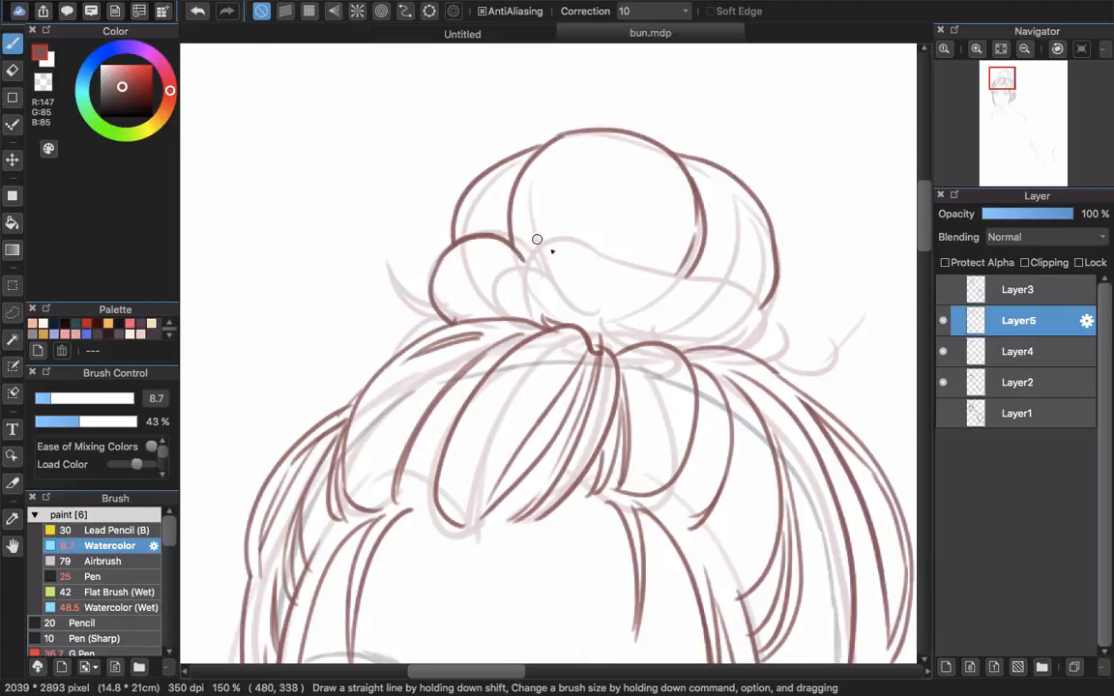
{"action": "key", "text": "e"}
{"action": "mouse_move", "coordinate": [523, 263]}
{"action": "left_mouse_down"}
{"action": "mouse_move", "coordinate": [536, 301]}
{"action": "mouse_move", "coordinate": [531, 245]}
{"action": "mouse_move", "coordinate": [561, 232]}
{"action": "mouse_move", "coordinate": [682, 276]}
{"action": "mouse_move", "coordinate": [693, 318]}
{"action": "mouse_move", "coordinate": [648, 341]}
{"action": "left_mouse_up"}
{"action": "key", "text": "b"}
{"action": "left_click_drag", "start_coordinate": [672, 297], "coordinate": [620, 347]}
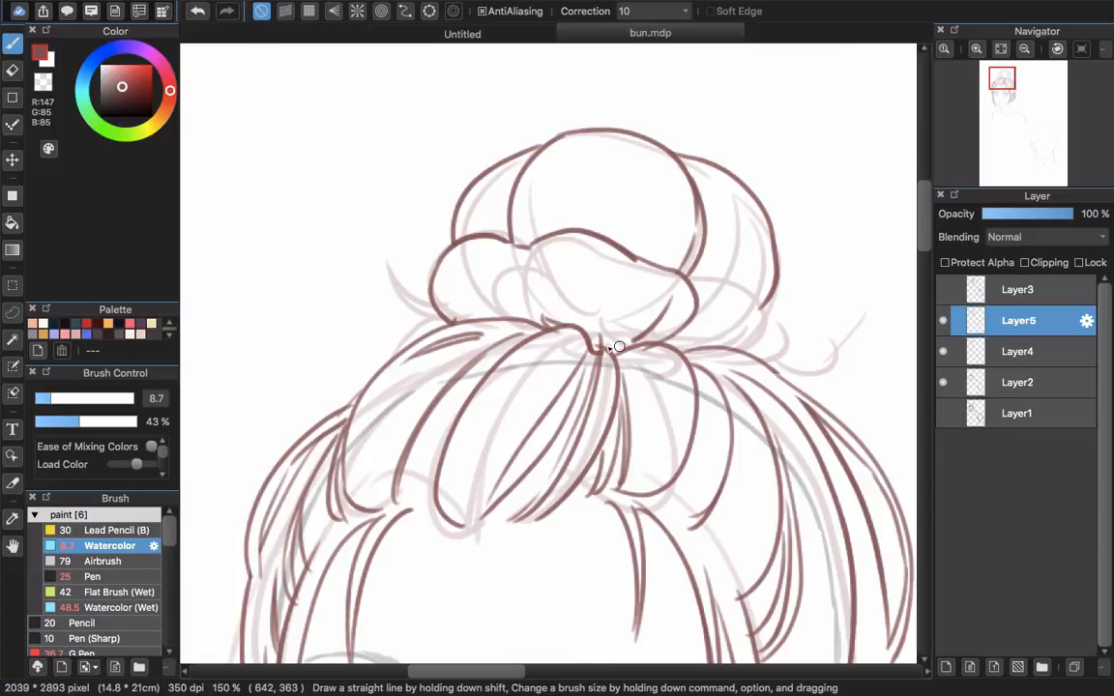
- Add short strands at the base of the bun's front lock and draw small rounded locks at its lower right
{"action": "left_click_drag", "start_coordinate": [528, 271], "coordinate": [557, 328]}
{"action": "mouse_move", "coordinate": [726, 286]}
{"action": "left_mouse_down"}
{"action": "mouse_move", "coordinate": [635, 253]}
{"action": "mouse_move", "coordinate": [669, 291]}
{"action": "mouse_move", "coordinate": [639, 317]}
{"action": "left_mouse_up"}
{"action": "mouse_move", "coordinate": [674, 278]}
{"action": "left_mouse_down"}
{"action": "mouse_move", "coordinate": [667, 328]}
{"action": "mouse_move", "coordinate": [686, 291]}
{"action": "mouse_move", "coordinate": [676, 279]}
{"action": "mouse_move", "coordinate": [703, 272]}
{"action": "mouse_move", "coordinate": [714, 317]}
{"action": "mouse_move", "coordinate": [669, 337]}
{"action": "left_mouse_up"}
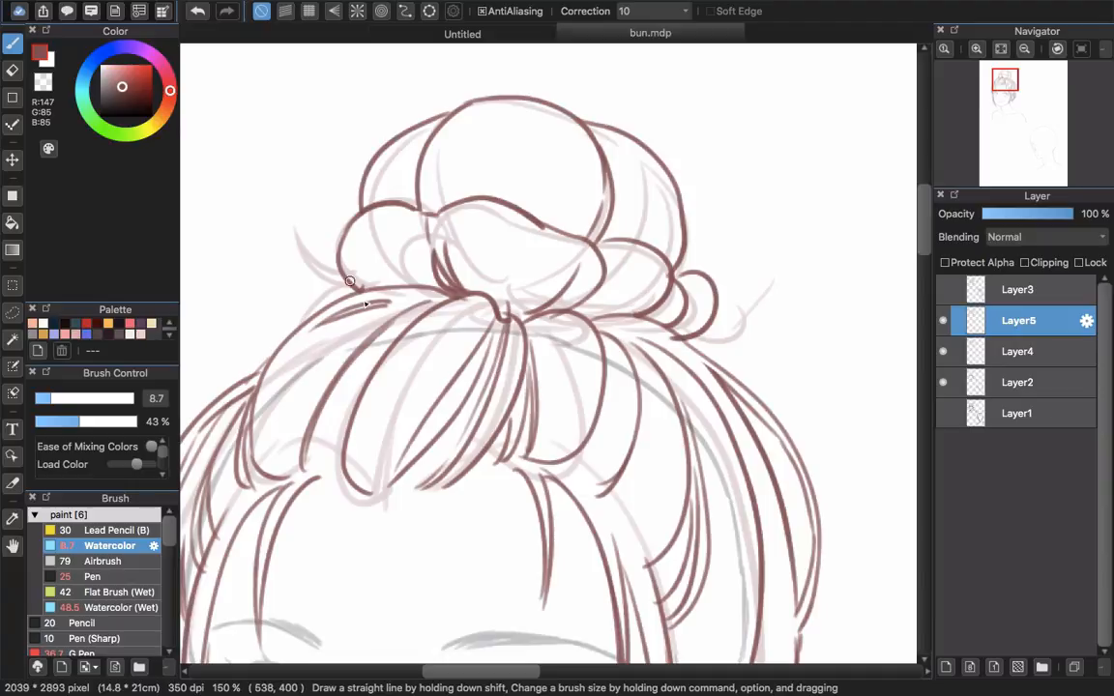
- Hide Layer4 and Layer2 so only the Layer5 hair and bun line art is shown
{"action": "left_click_drag", "start_coordinate": [337, 313], "coordinate": [455, 325]}
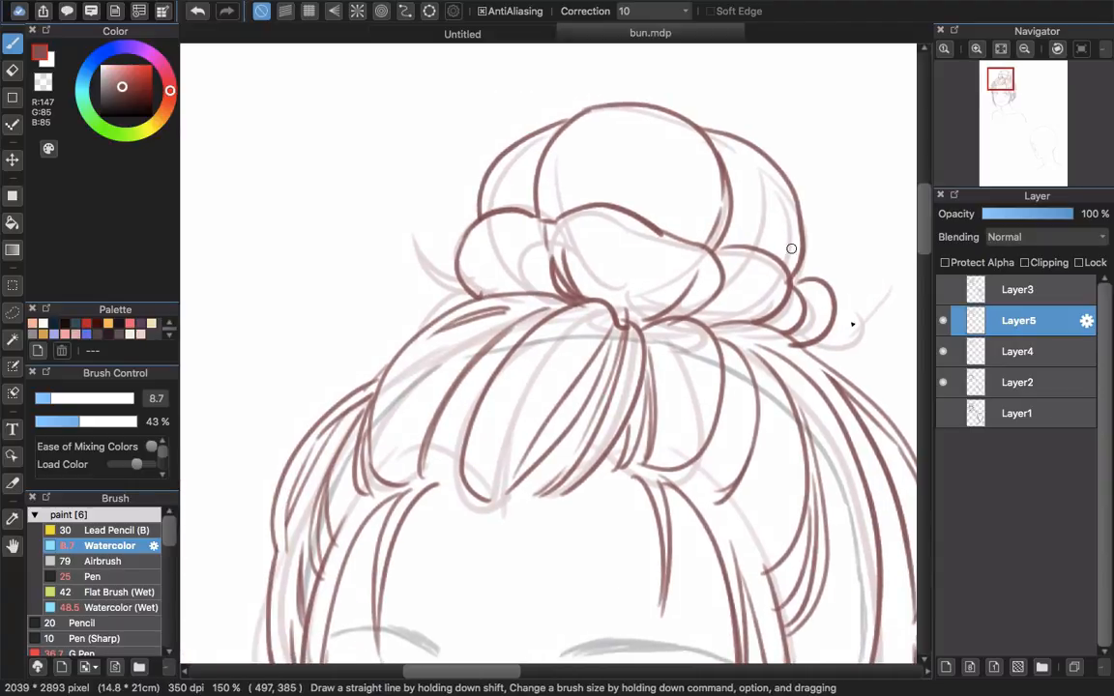
{"action": "left_click", "coordinate": [943, 351]}
{"action": "left_click", "coordinate": [943, 382]}
{"action": "left_click_drag", "start_coordinate": [816, 449], "coordinate": [715, 345]}
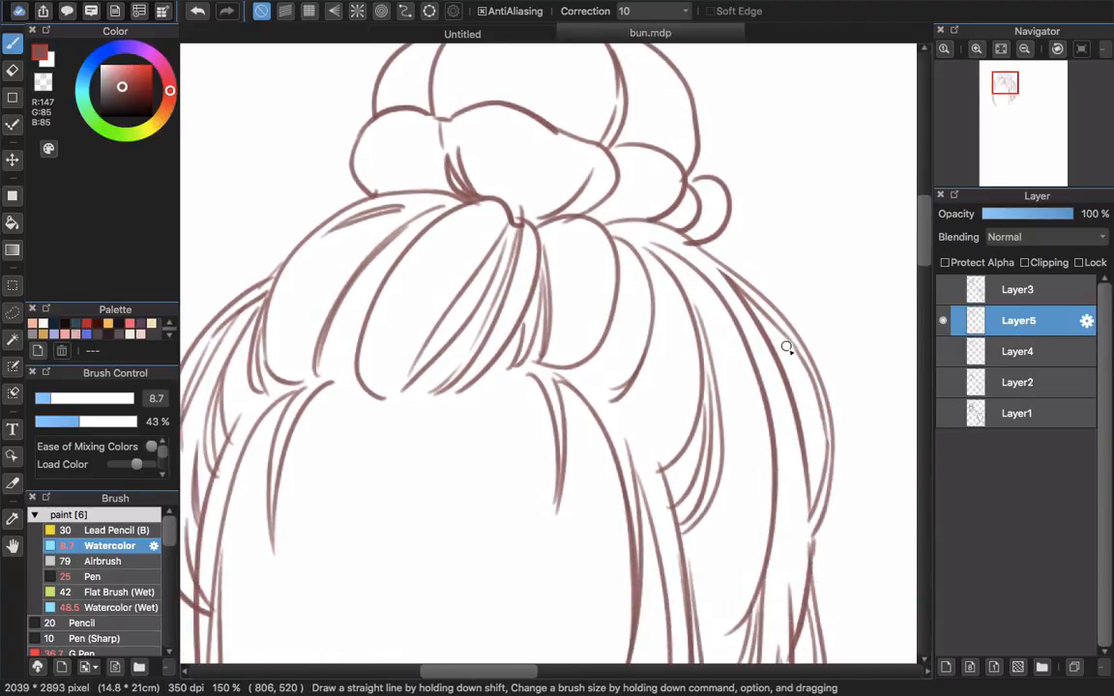
{"action": "scroll", "coordinate": [793, 344], "scroll_direction": "down", "scroll_amount": 3}
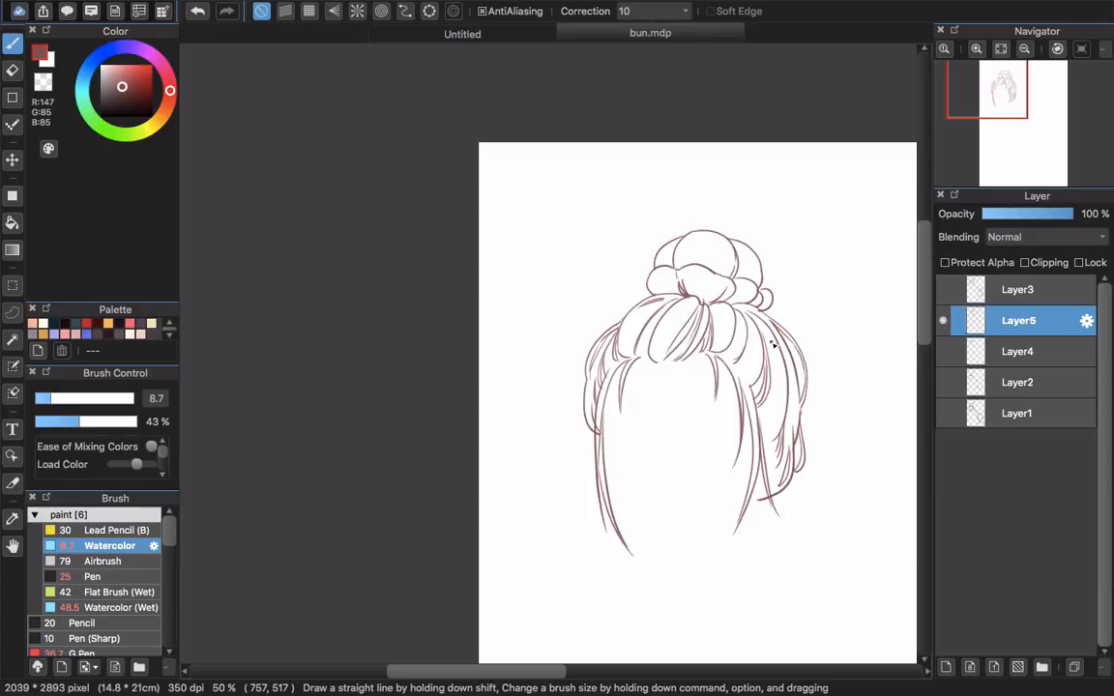
- Add curved strands inside the bun's left outer lock and along the right part of its large central lock
{"action": "scroll", "coordinate": [732, 285], "scroll_direction": "up", "scroll_amount": 3}
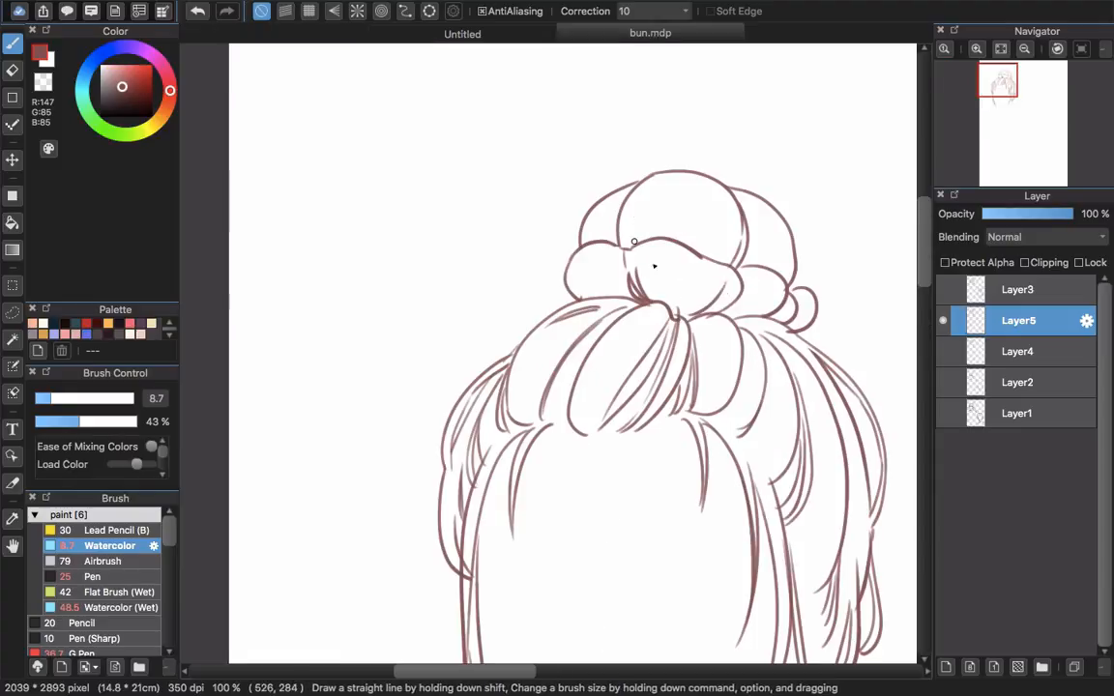
{"action": "left_click_drag", "start_coordinate": [675, 267], "coordinate": [624, 283]}
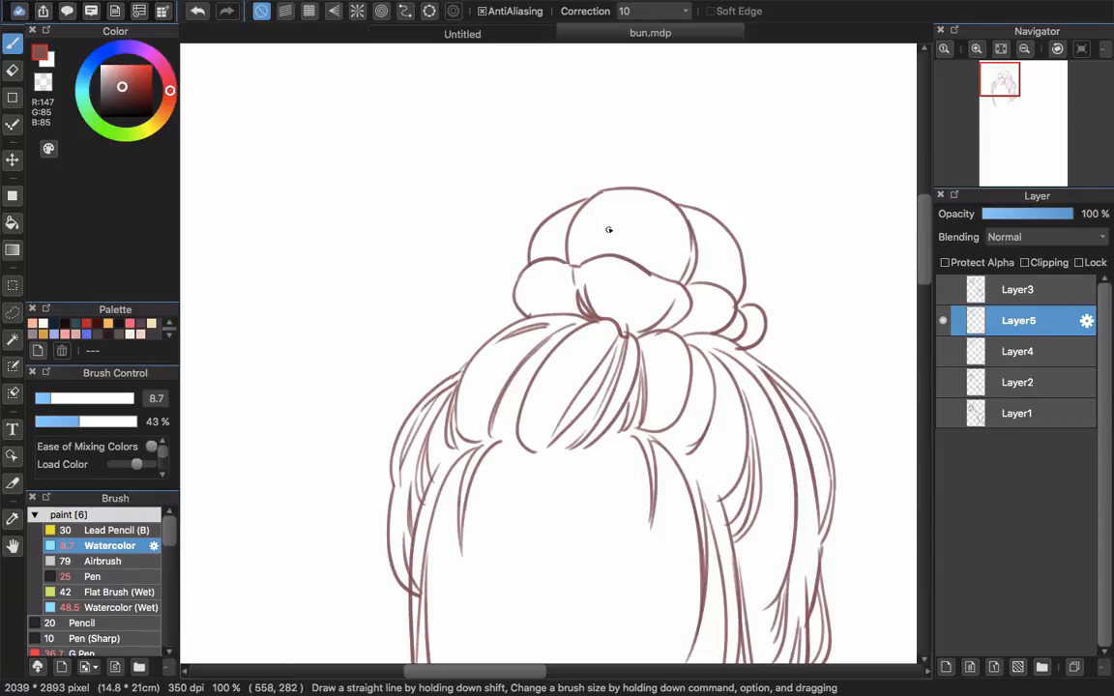
{"action": "scroll", "coordinate": [560, 190], "scroll_direction": "up", "scroll_amount": 3}
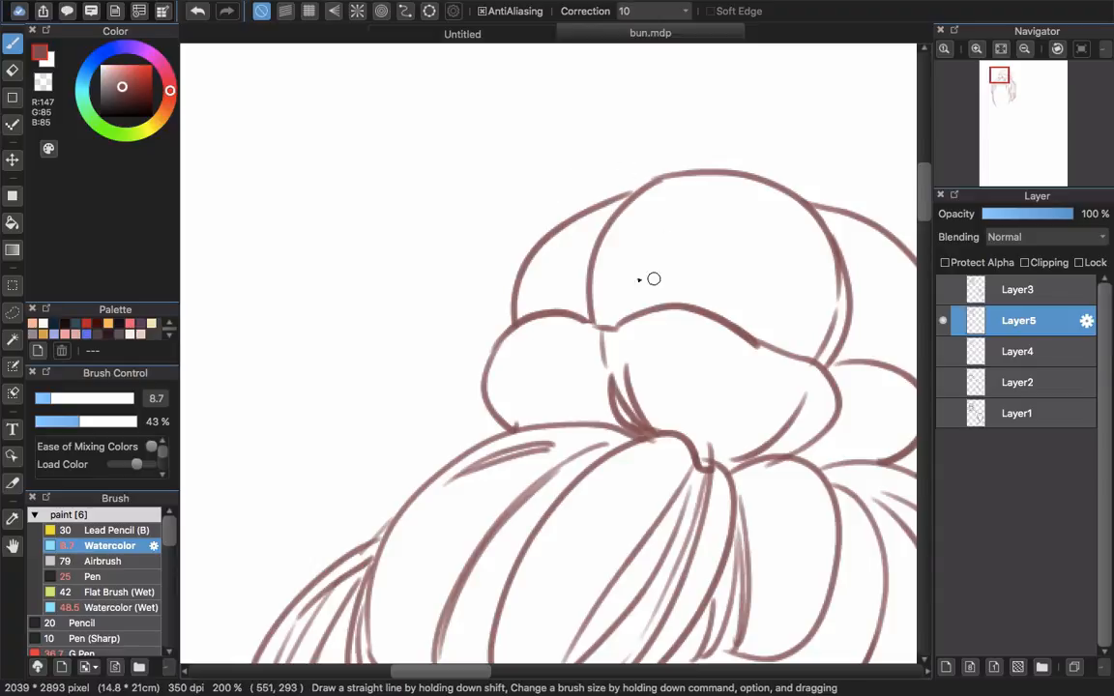
{"action": "scroll", "coordinate": [587, 301], "scroll_direction": "up", "scroll_amount": 1}
{"action": "mouse_move", "coordinate": [602, 338]}
{"action": "left_mouse_down"}
{"action": "mouse_move", "coordinate": [628, 256]}
{"action": "mouse_move", "coordinate": [591, 302]}
{"action": "mouse_move", "coordinate": [604, 340]}
{"action": "left_mouse_up"}
{"action": "left_click_drag", "start_coordinate": [704, 327], "coordinate": [588, 262]}
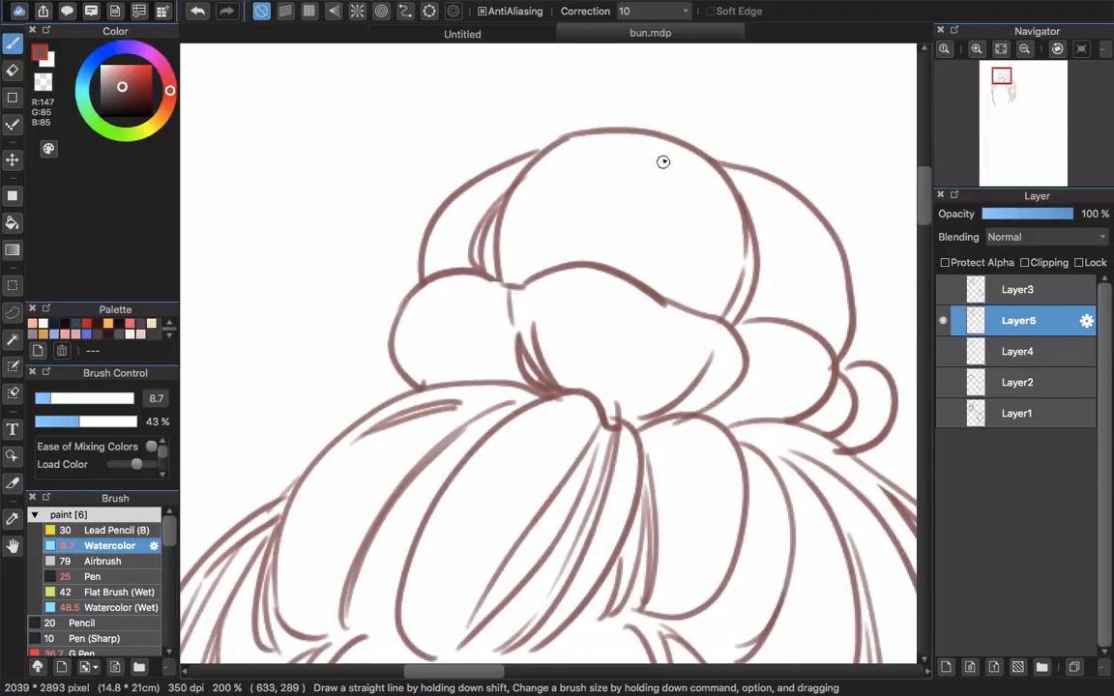
{"action": "mouse_move", "coordinate": [682, 180]}
{"action": "left_mouse_down"}
{"action": "mouse_move", "coordinate": [696, 218]}
{"action": "mouse_move", "coordinate": [676, 302]}
{"action": "left_mouse_up"}
{"action": "mouse_move", "coordinate": [696, 224]}
{"action": "left_mouse_down"}
{"action": "mouse_move", "coordinate": [708, 299]}
{"action": "mouse_move", "coordinate": [690, 308]}
{"action": "left_mouse_up"}
- Erase the front lock's upper left edge and redraw it as a hooked lock curling down to the bun's base
{"action": "key", "text": "e"}
{"action": "mouse_move", "coordinate": [571, 328]}
{"action": "left_mouse_down"}
{"action": "mouse_move", "coordinate": [611, 341]}
{"action": "mouse_move", "coordinate": [587, 294]}
{"action": "mouse_move", "coordinate": [568, 306]}
{"action": "mouse_move", "coordinate": [578, 354]}
{"action": "left_mouse_up"}
{"action": "key", "text": "b"}
{"action": "mouse_move", "coordinate": [588, 257]}
{"action": "left_mouse_down"}
{"action": "mouse_move", "coordinate": [603, 287]}
{"action": "mouse_move", "coordinate": [617, 272]}
{"action": "mouse_move", "coordinate": [588, 278]}
{"action": "mouse_move", "coordinate": [600, 349]}
{"action": "mouse_move", "coordinate": [593, 312]}
{"action": "mouse_move", "coordinate": [596, 349]}
{"action": "mouse_move", "coordinate": [591, 324]}
{"action": "mouse_move", "coordinate": [531, 378]}
{"action": "left_mouse_up"}
{"action": "left_click_drag", "start_coordinate": [586, 214], "coordinate": [627, 281]}
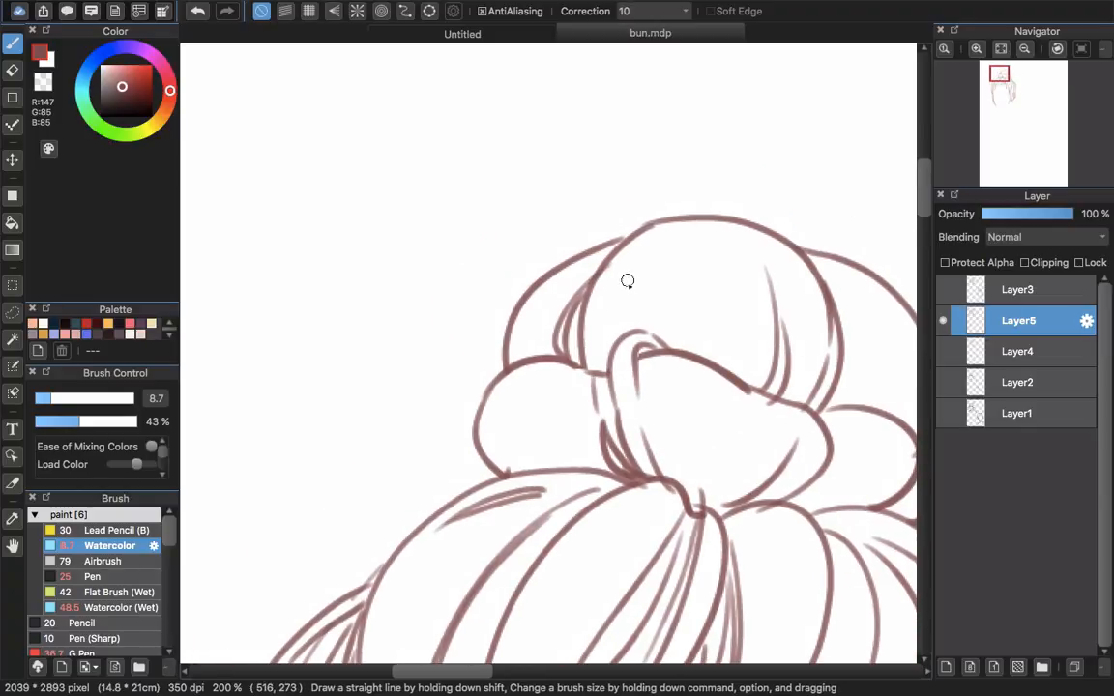
{"action": "key", "text": "e"}
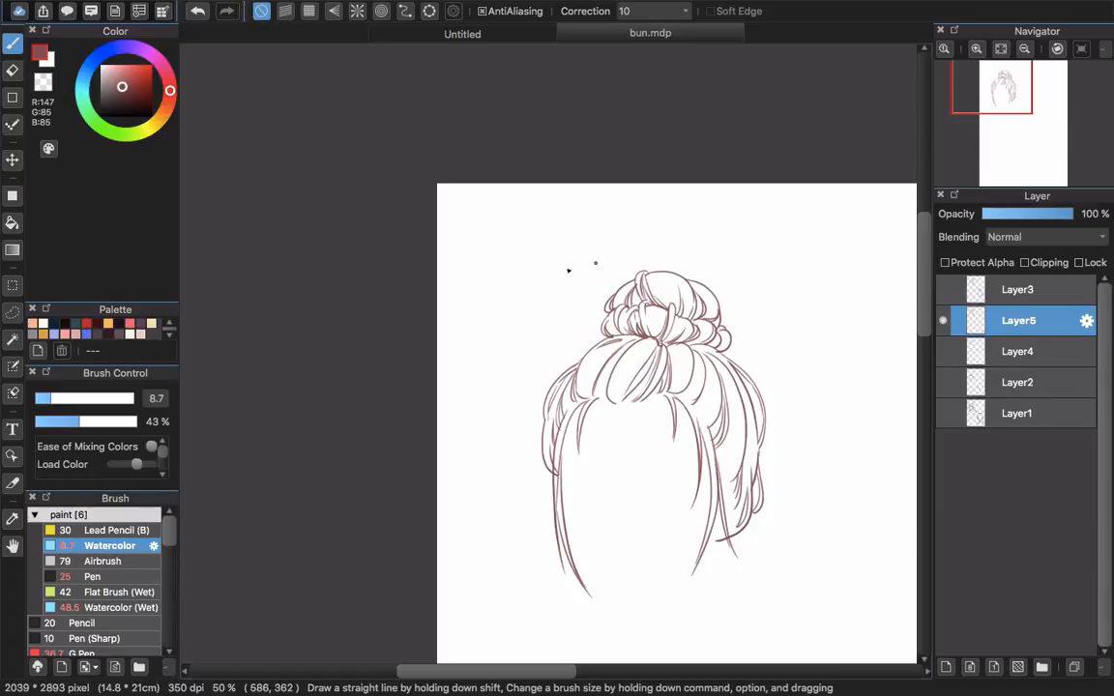
- Draw a flicked strand at the bun's lower left and a small looped curl above it
{"action": "scroll", "coordinate": [605, 332], "scroll_direction": "up", "scroll_amount": 2}
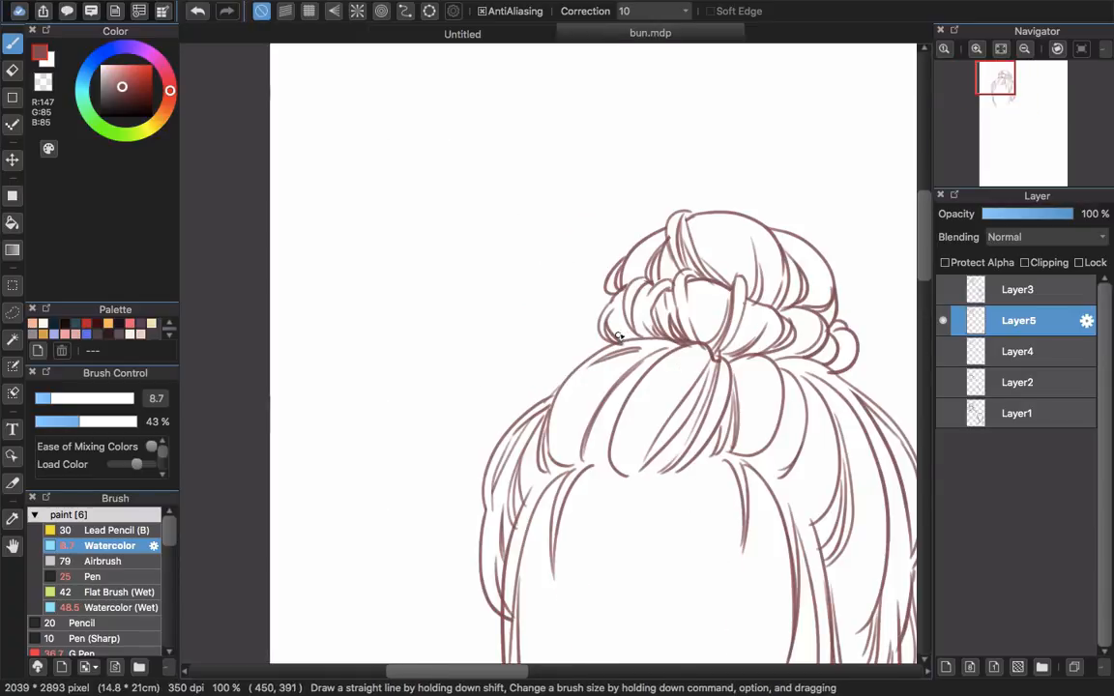
{"action": "scroll", "coordinate": [618, 336], "scroll_direction": "up", "scroll_amount": 1}
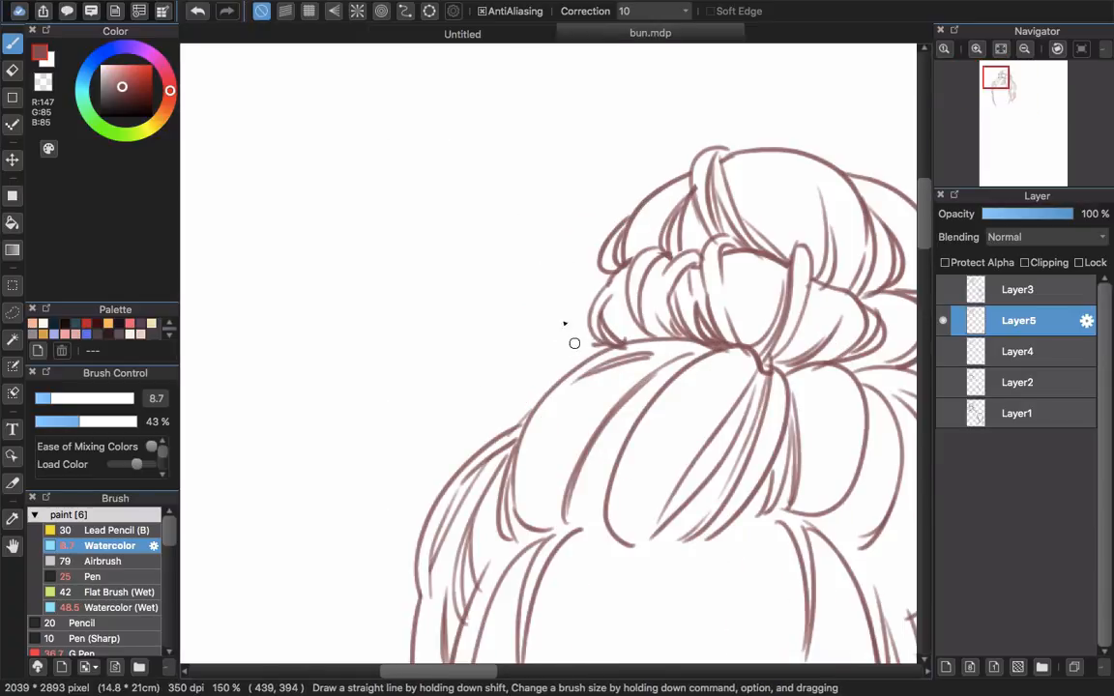
{"action": "mouse_move", "coordinate": [565, 324]}
{"action": "left_mouse_down"}
{"action": "mouse_move", "coordinate": [580, 350]}
{"action": "mouse_move", "coordinate": [611, 351]}
{"action": "left_mouse_up"}
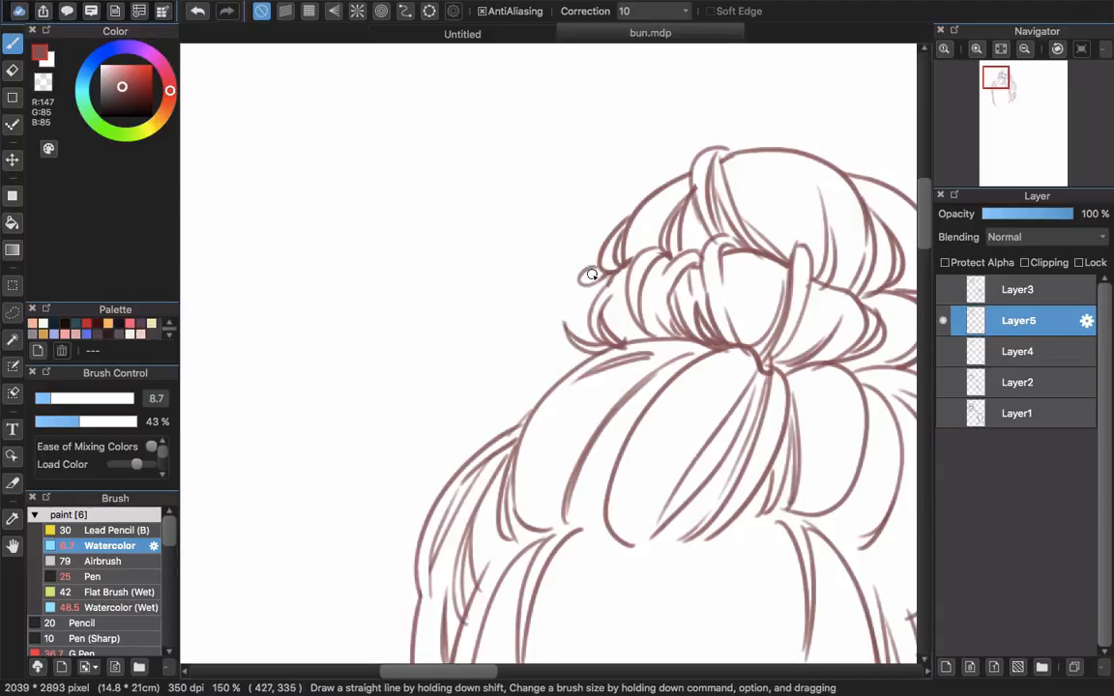
{"action": "left_click_drag", "start_coordinate": [592, 266], "coordinate": [579, 282]}
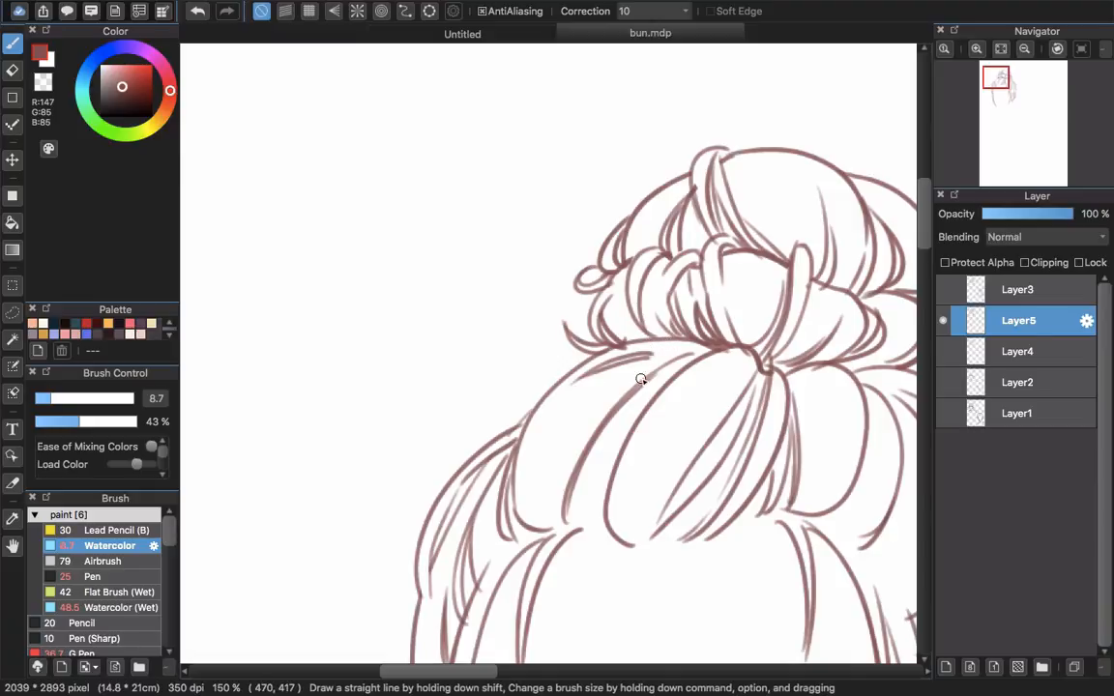
{"action": "left_click_drag", "start_coordinate": [689, 360], "coordinate": [534, 340]}
- Erase overlapping lines at the bun's base and draw small rounded locks plus a curved lock wrapping around its front
{"action": "key", "text": "e"}
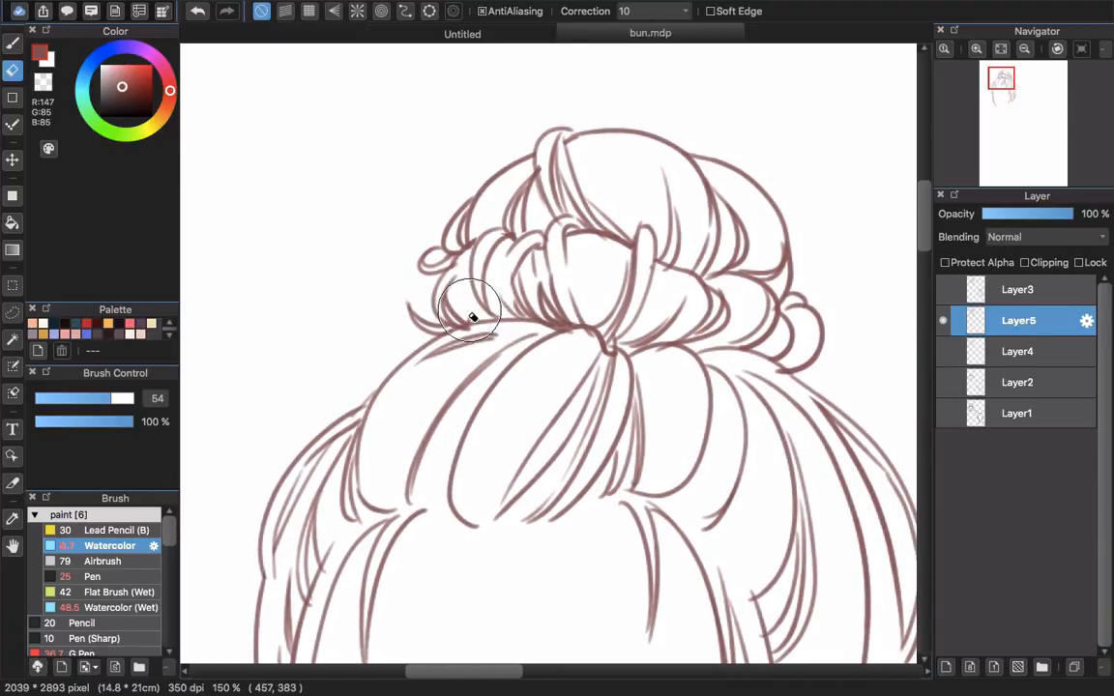
{"action": "key", "text": "b"}
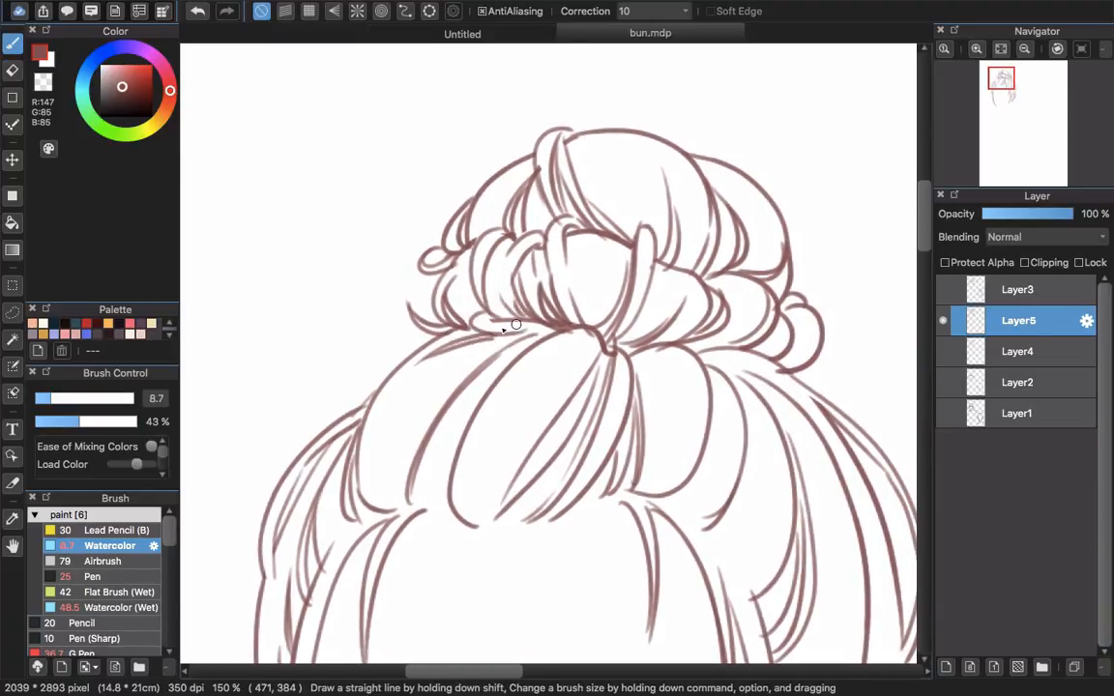
{"action": "mouse_move", "coordinate": [484, 322]}
{"action": "left_mouse_down"}
{"action": "mouse_move", "coordinate": [572, 347]}
{"action": "mouse_move", "coordinate": [516, 337]}
{"action": "mouse_move", "coordinate": [577, 327]}
{"action": "mouse_move", "coordinate": [497, 330]}
{"action": "mouse_move", "coordinate": [487, 320]}
{"action": "mouse_move", "coordinate": [570, 340]}
{"action": "mouse_move", "coordinate": [578, 305]}
{"action": "left_mouse_up"}
{"action": "key", "text": "e"}
{"action": "key", "text": "b"}
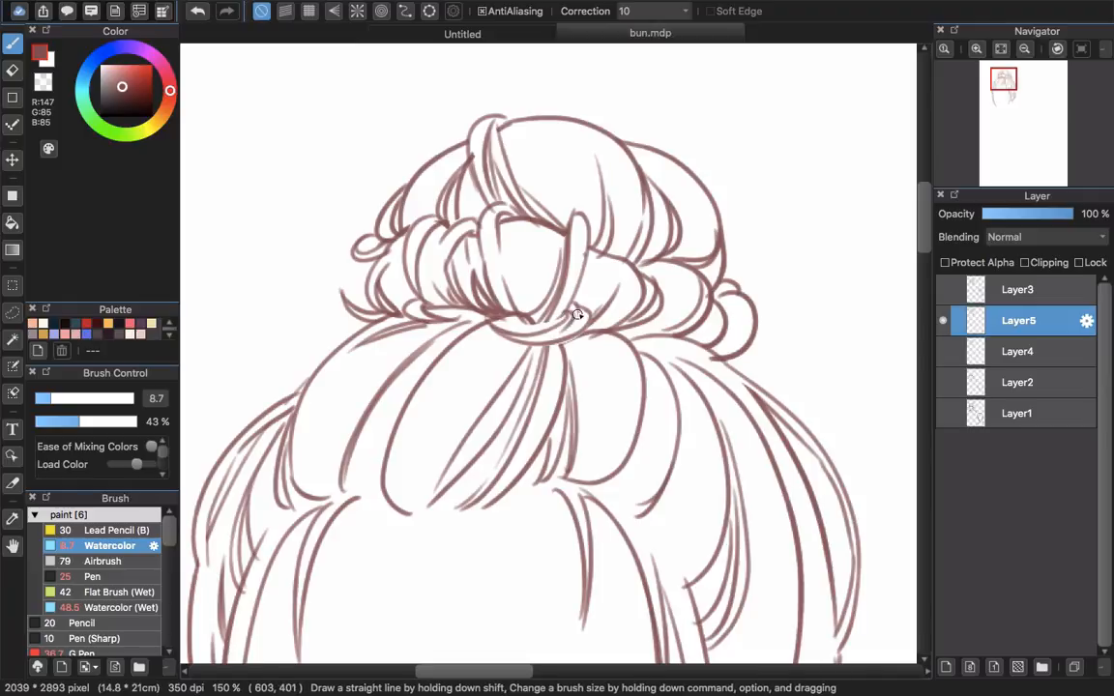
{"action": "left_click_drag", "start_coordinate": [580, 361], "coordinate": [531, 362]}
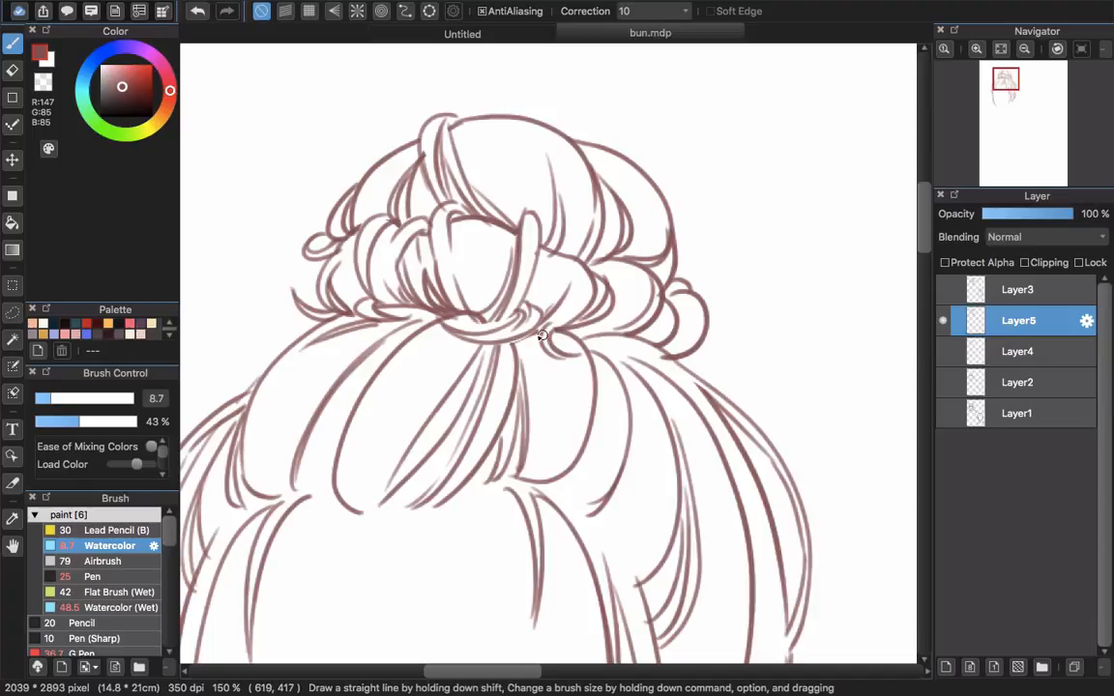
- Draw curled locks and a flicked loose strand beneath the bun's lower right, erasing the lines they overlap
{"action": "mouse_move", "coordinate": [638, 357]}
{"action": "left_mouse_down"}
{"action": "mouse_move", "coordinate": [566, 352]}
{"action": "mouse_move", "coordinate": [554, 388]}
{"action": "mouse_move", "coordinate": [546, 371]}
{"action": "mouse_move", "coordinate": [573, 368]}
{"action": "mouse_move", "coordinate": [588, 349]}
{"action": "mouse_move", "coordinate": [551, 366]}
{"action": "mouse_move", "coordinate": [552, 354]}
{"action": "mouse_move", "coordinate": [548, 404]}
{"action": "mouse_move", "coordinate": [659, 399]}
{"action": "mouse_move", "coordinate": [674, 359]}
{"action": "mouse_move", "coordinate": [654, 390]}
{"action": "mouse_move", "coordinate": [609, 397]}
{"action": "mouse_move", "coordinate": [674, 432]}
{"action": "mouse_move", "coordinate": [670, 448]}
{"action": "left_mouse_up"}
{"action": "key", "text": "e"}
{"action": "key", "text": "b"}
{"action": "key", "text": "e"}
{"action": "key", "text": "b"}
{"action": "key", "text": "e"}
{"action": "key", "text": "b"}
{"action": "left_click_drag", "start_coordinate": [613, 410], "coordinate": [666, 446]}
{"action": "key", "text": "e"}
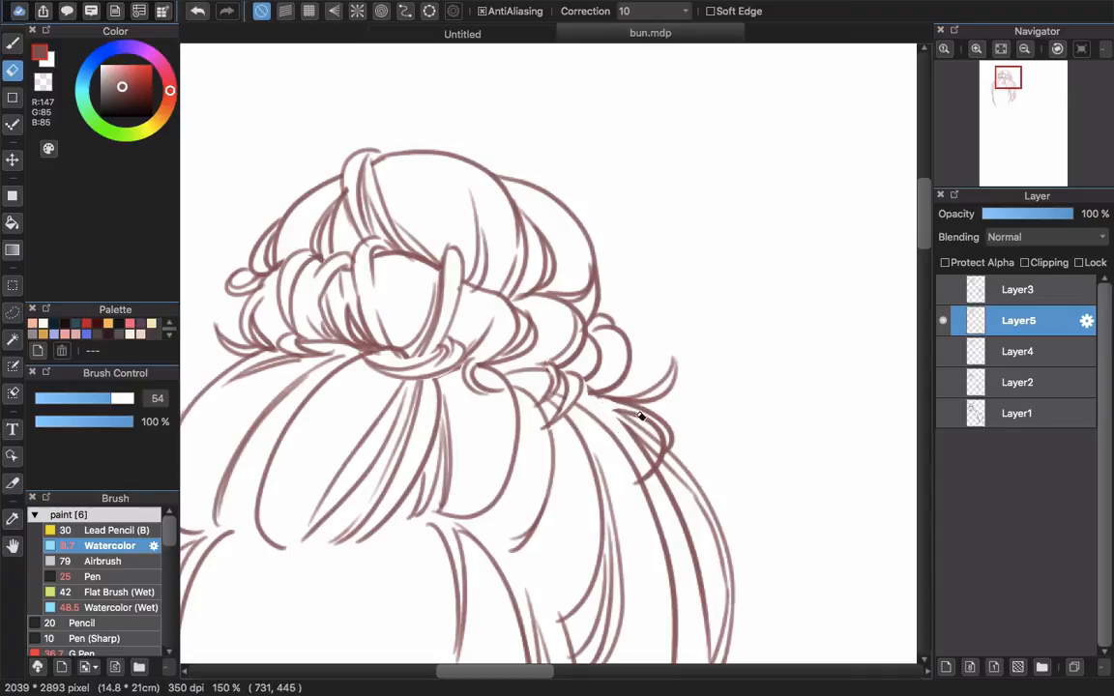
{"action": "key", "text": "b"}
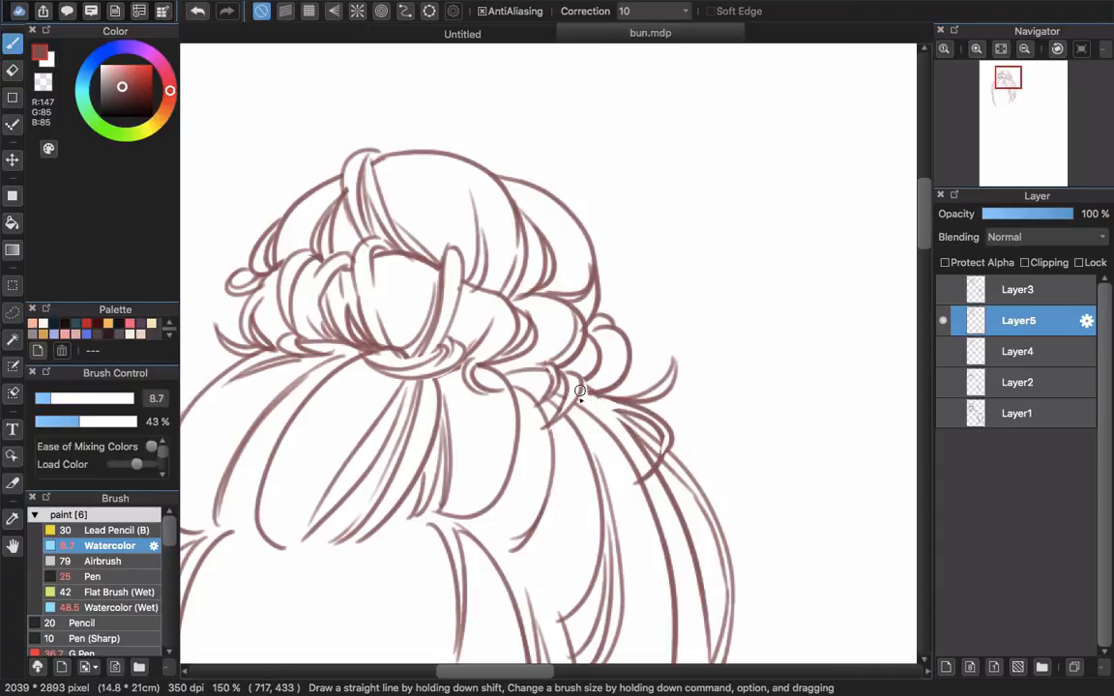
- Draw a curved loose lock below the bun's lower left, over the crown hair
{"action": "scroll", "coordinate": [580, 391], "scroll_direction": "left", "scroll_amount": 10}
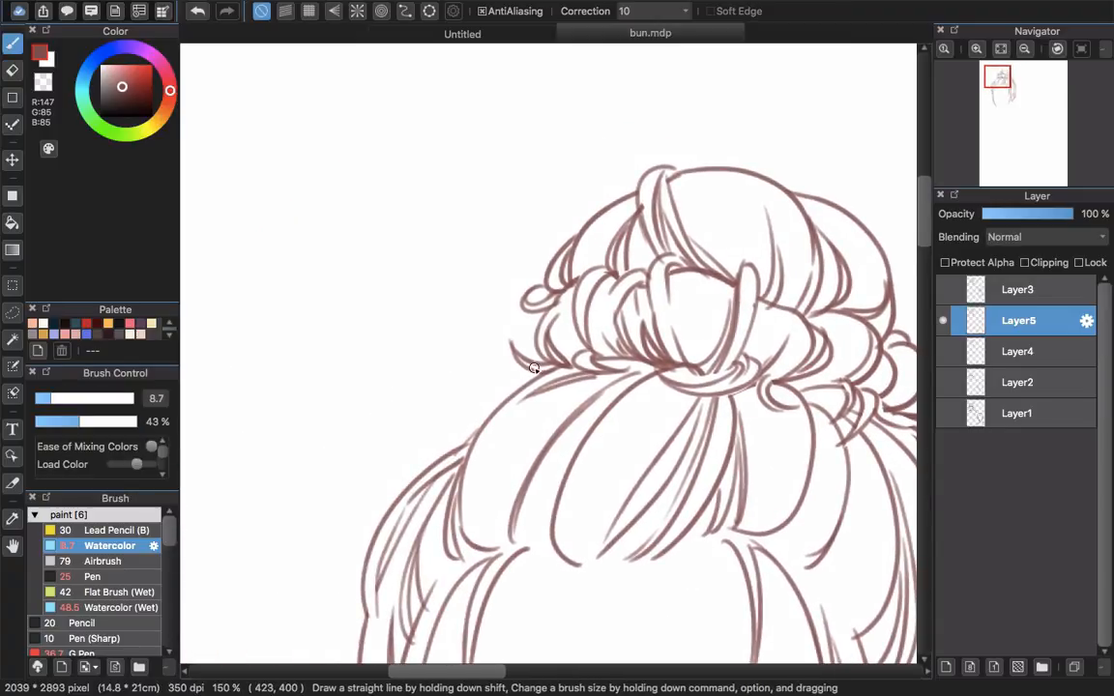
{"action": "mouse_move", "coordinate": [533, 369]}
{"action": "left_mouse_down"}
{"action": "mouse_move", "coordinate": [477, 419]}
{"action": "mouse_move", "coordinate": [491, 387]}
{"action": "mouse_move", "coordinate": [542, 383]}
{"action": "left_mouse_up"}
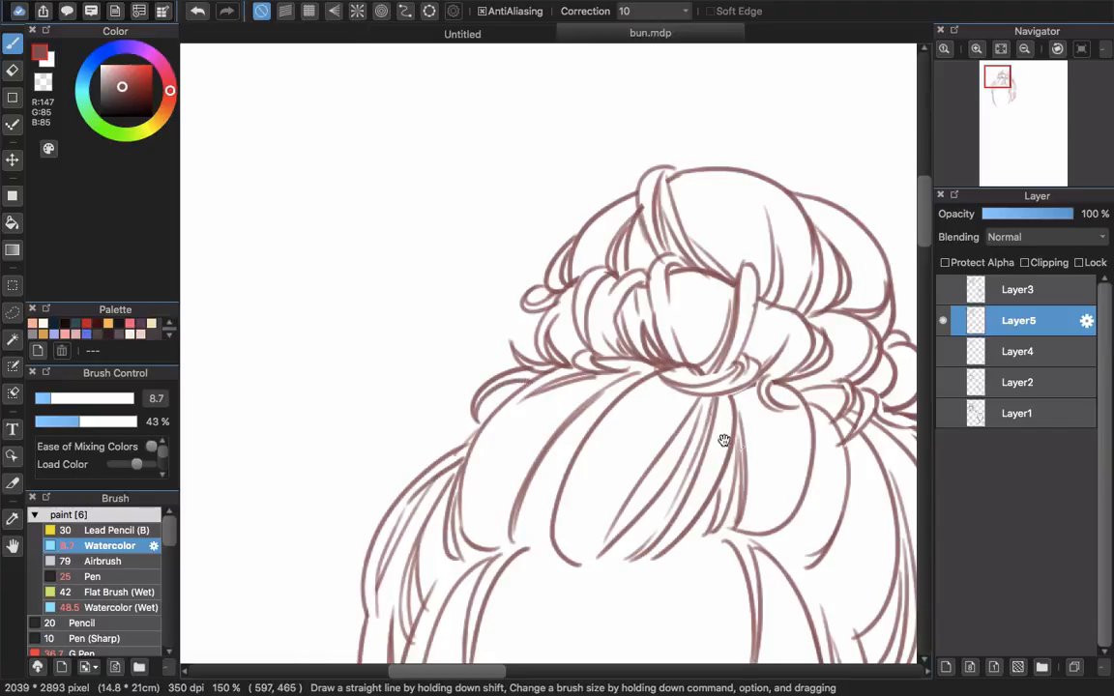
{"action": "left_click_drag", "start_coordinate": [724, 441], "coordinate": [645, 248]}
{"action": "scroll", "coordinate": [676, 260], "scroll_direction": "down", "scroll_amount": 5}
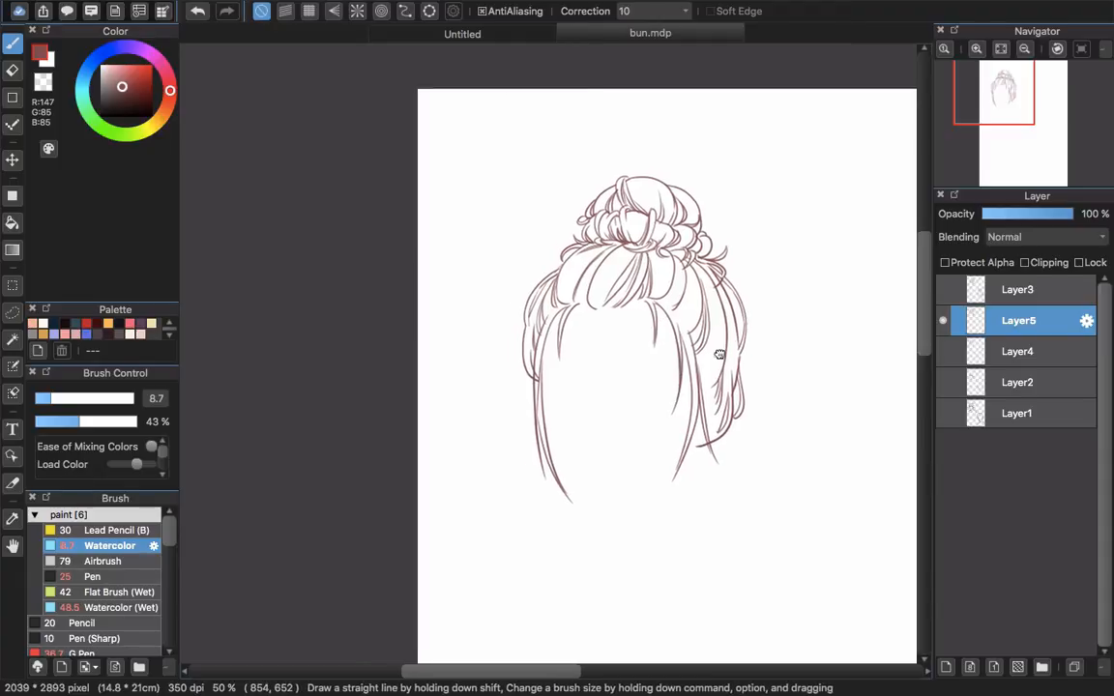
{"action": "scroll", "coordinate": [617, 396], "scroll_direction": "right", "scroll_amount": 5}
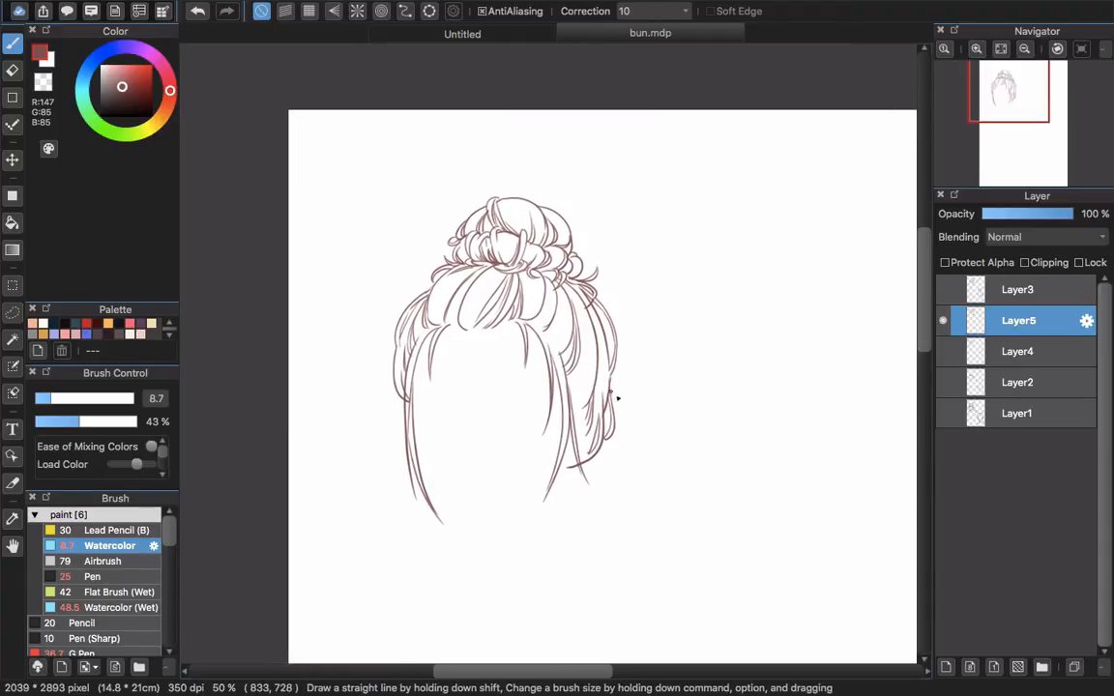
- Show the Layer2 face and head sketch beneath the Layer5 line art, keeping Layer1 hidden
{"action": "left_click", "coordinate": [942, 413]}
{"action": "left_click_drag", "start_coordinate": [848, 509], "coordinate": [694, 412]}
{"action": "left_click", "coordinate": [943, 413]}
{"action": "left_click", "coordinate": [943, 383]}
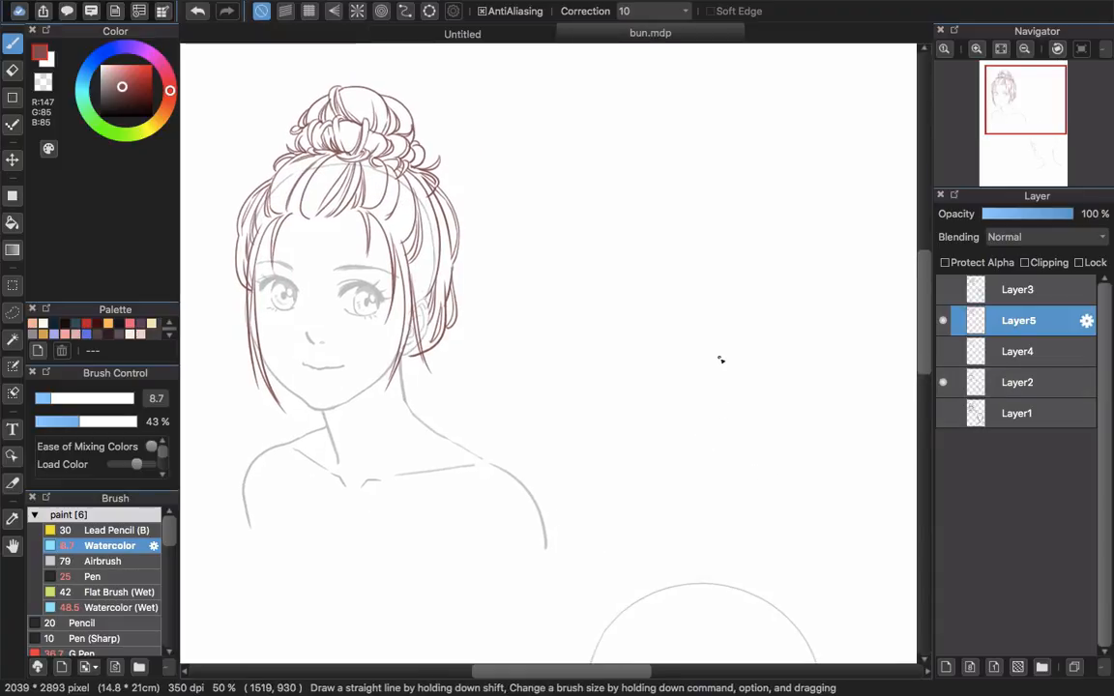
{"action": "scroll", "coordinate": [721, 360], "scroll_direction": "down", "scroll_amount": 5}
{"action": "scroll", "coordinate": [686, 319], "scroll_direction": "up", "scroll_amount": 3}
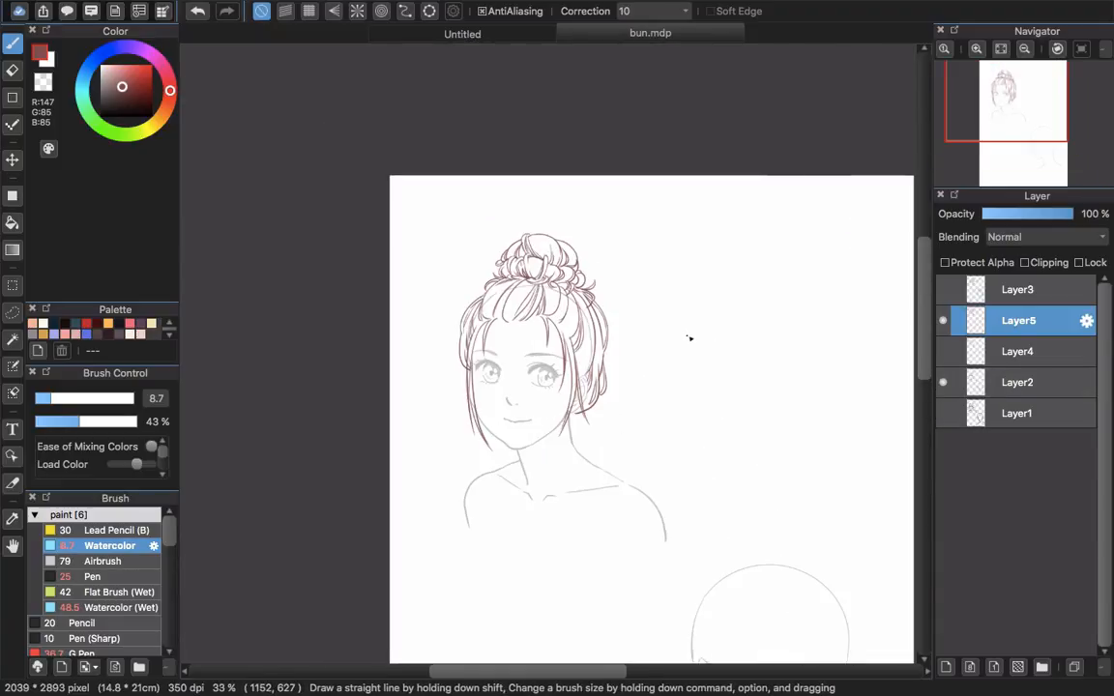
- Draw a double-lined looped lock bulging from the bun's right side and erase the old outline inside it
{"action": "scroll", "coordinate": [633, 280], "scroll_direction": "up", "scroll_amount": 4}
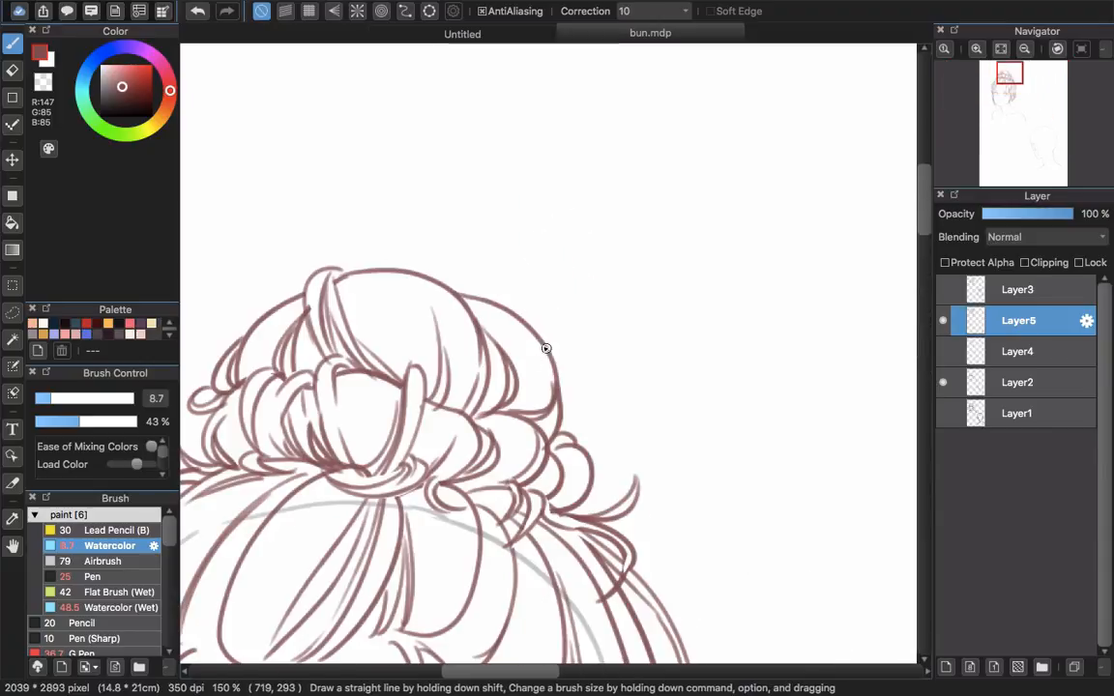
{"action": "mouse_move", "coordinate": [548, 345]}
{"action": "left_mouse_down"}
{"action": "mouse_move", "coordinate": [608, 400]}
{"action": "mouse_move", "coordinate": [575, 440]}
{"action": "left_mouse_up"}
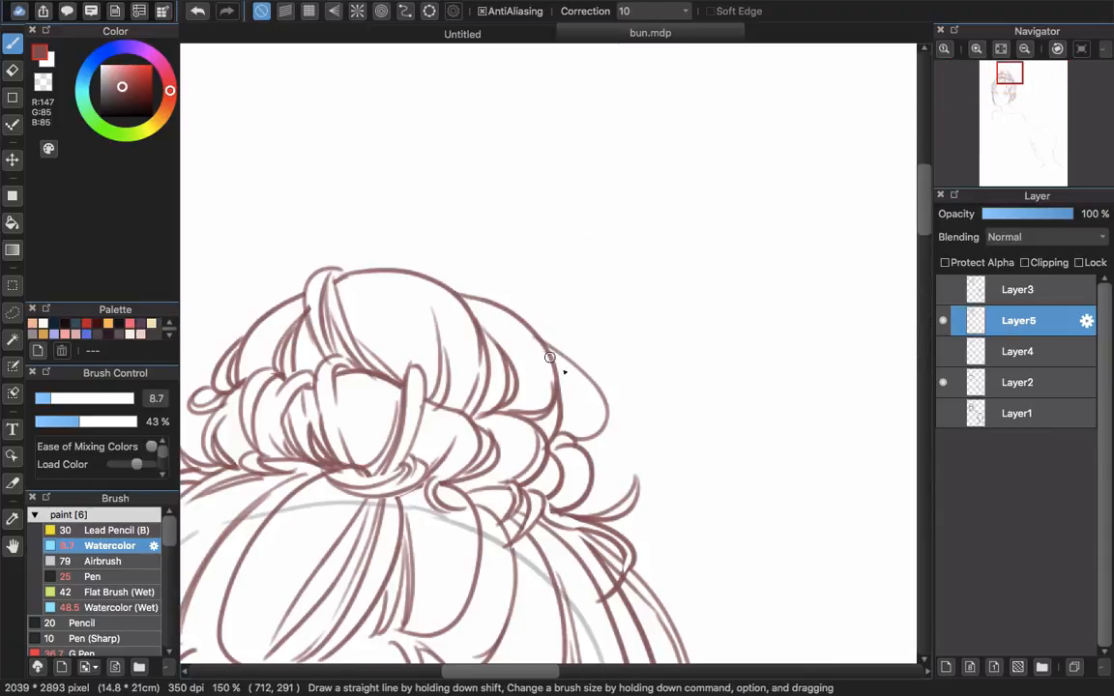
{"action": "mouse_move", "coordinate": [549, 352]}
{"action": "left_mouse_down"}
{"action": "mouse_move", "coordinate": [584, 397]}
{"action": "mouse_move", "coordinate": [577, 437]}
{"action": "left_mouse_up"}
{"action": "key", "text": "e"}
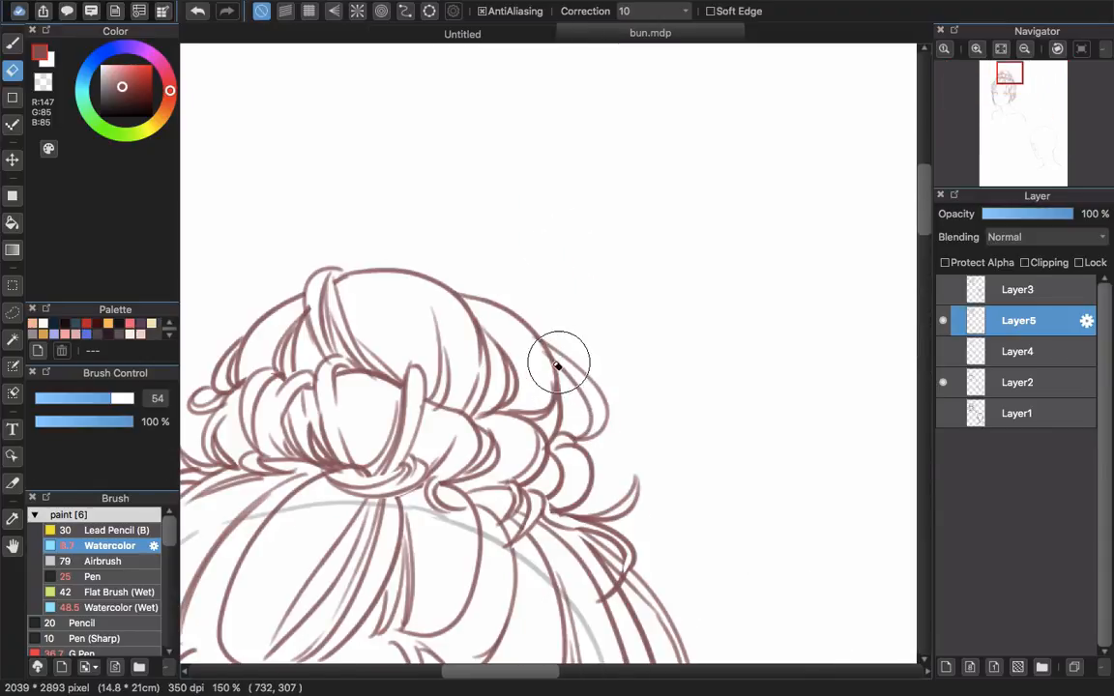
{"action": "key", "text": "b"}
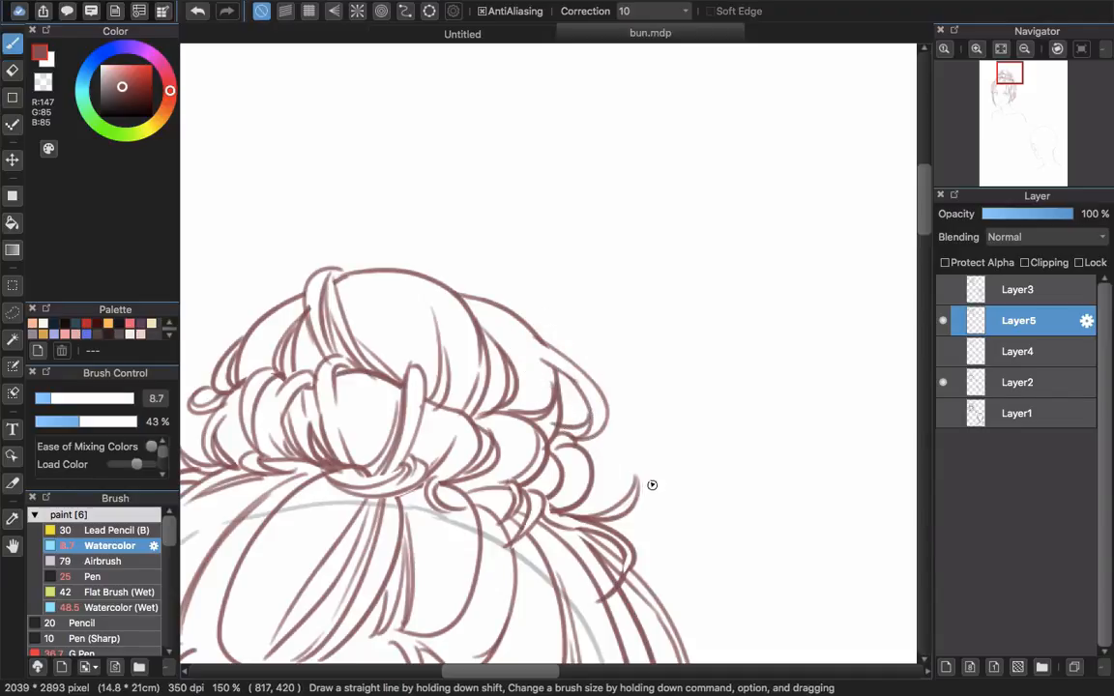
- Draw an oval for the bun's base atop the back-view head and outline the hair down to the ear
{"action": "scroll", "coordinate": [651, 484], "scroll_direction": "down", "scroll_amount": 3}
{"action": "scroll", "coordinate": [667, 533], "scroll_direction": "down", "scroll_amount": 2}
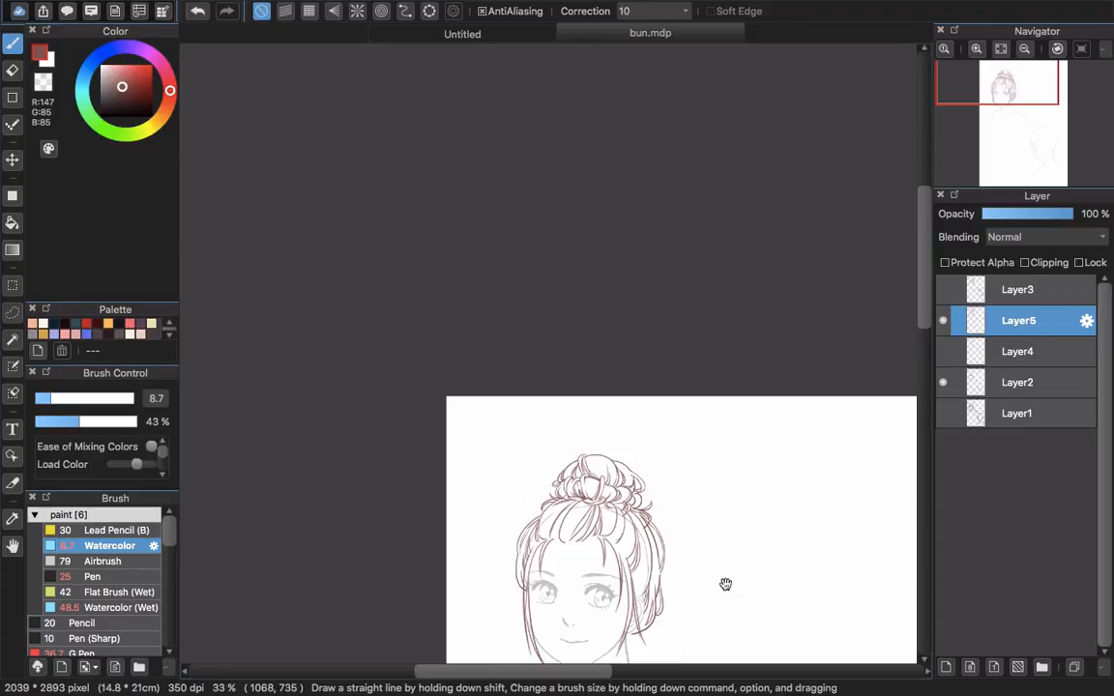
{"action": "left_click_drag", "start_coordinate": [726, 584], "coordinate": [608, 393]}
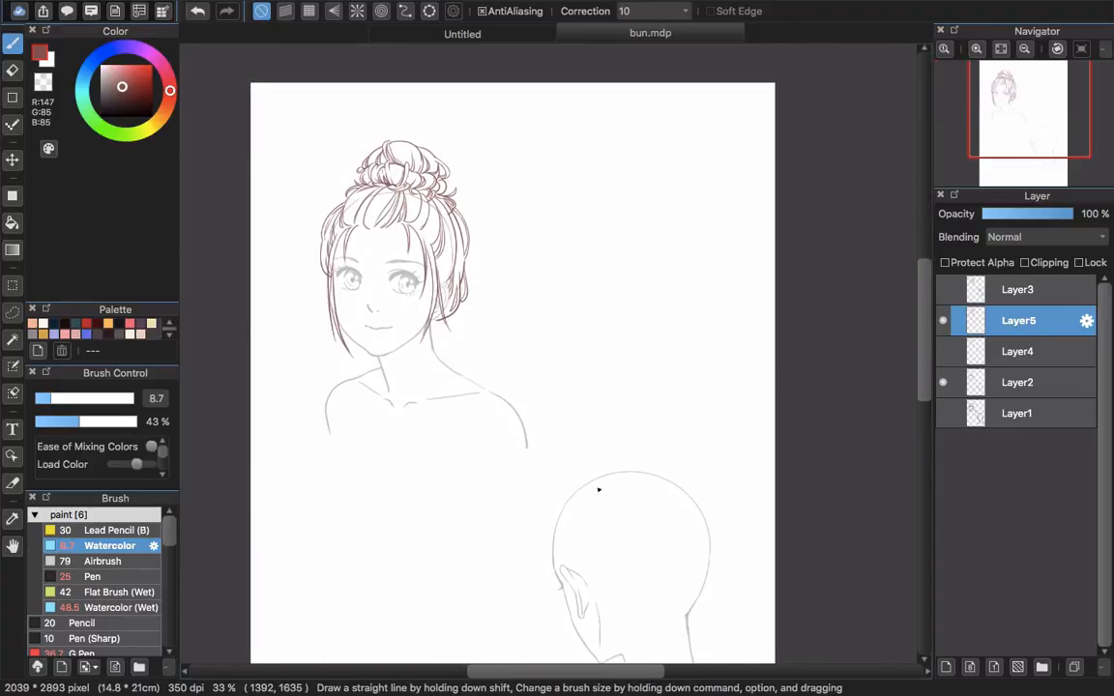
{"action": "mouse_move", "coordinate": [667, 508]}
{"action": "left_mouse_down"}
{"action": "mouse_move", "coordinate": [652, 445]}
{"action": "mouse_move", "coordinate": [662, 368]}
{"action": "left_mouse_up"}
{"action": "scroll", "coordinate": [645, 357], "scroll_direction": "up", "scroll_amount": 1}
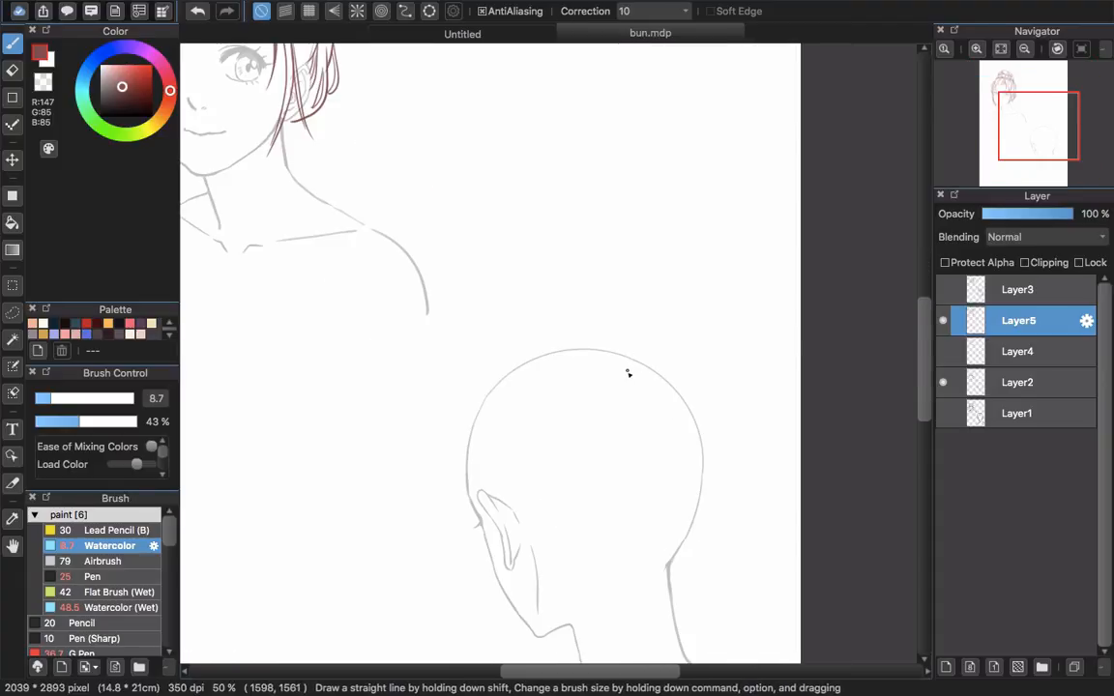
{"action": "scroll", "coordinate": [633, 455], "scroll_direction": "down", "scroll_amount": 3}
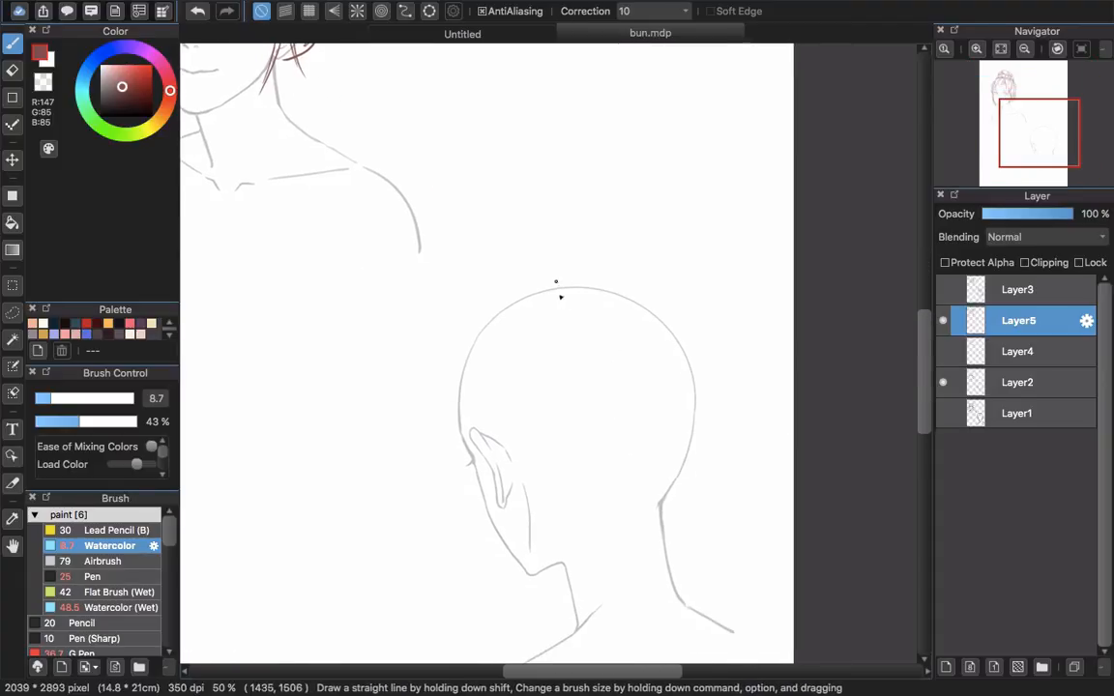
{"action": "left_click_drag", "start_coordinate": [609, 304], "coordinate": [579, 277]}
{"action": "key", "text": "super+z"}
{"action": "left_click_drag", "start_coordinate": [507, 374], "coordinate": [544, 382]}
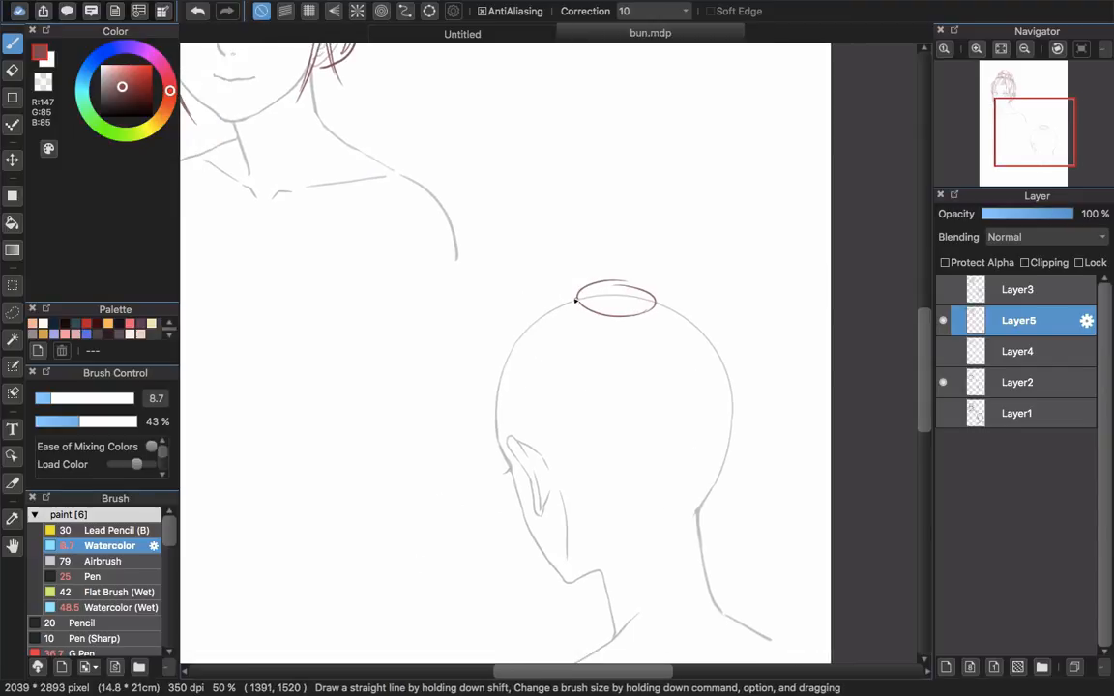
{"action": "left_click_drag", "start_coordinate": [577, 292], "coordinate": [486, 427]}
{"action": "left_click_drag", "start_coordinate": [574, 390], "coordinate": [538, 375]}
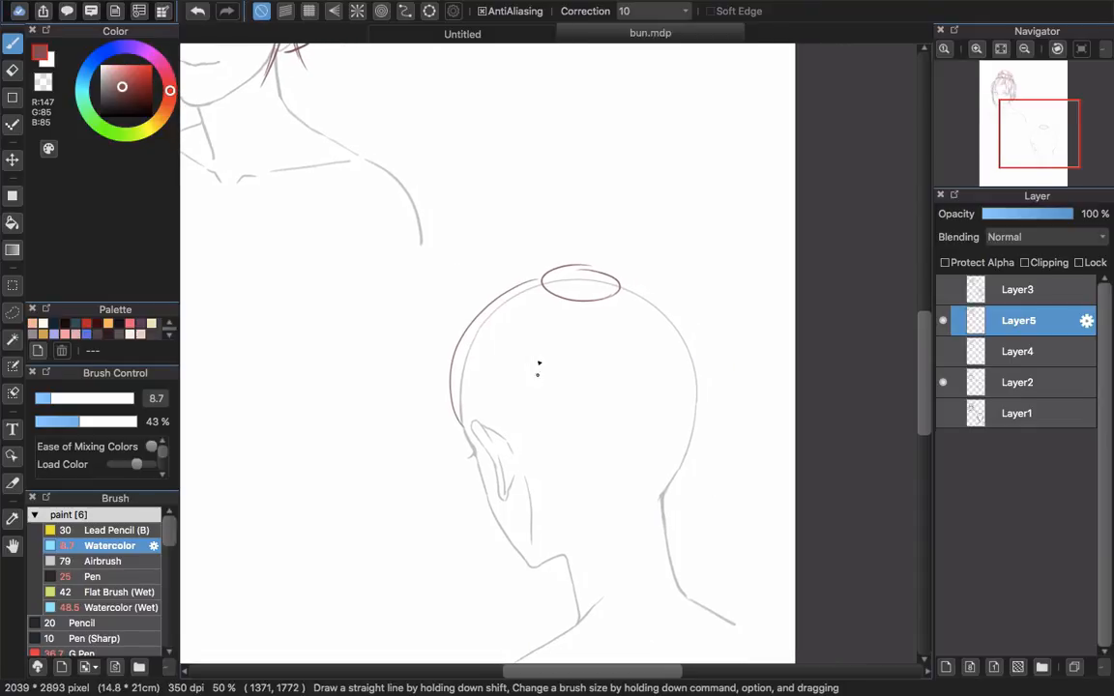
- Draw the back-view head's nape strands and hairline, and outline the hair's right side from the oval to the neck
{"action": "mouse_move", "coordinate": [607, 340]}
{"action": "left_mouse_down"}
{"action": "mouse_move", "coordinate": [617, 488]}
{"action": "mouse_move", "coordinate": [593, 520]}
{"action": "mouse_move", "coordinate": [625, 440]}
{"action": "left_mouse_up"}
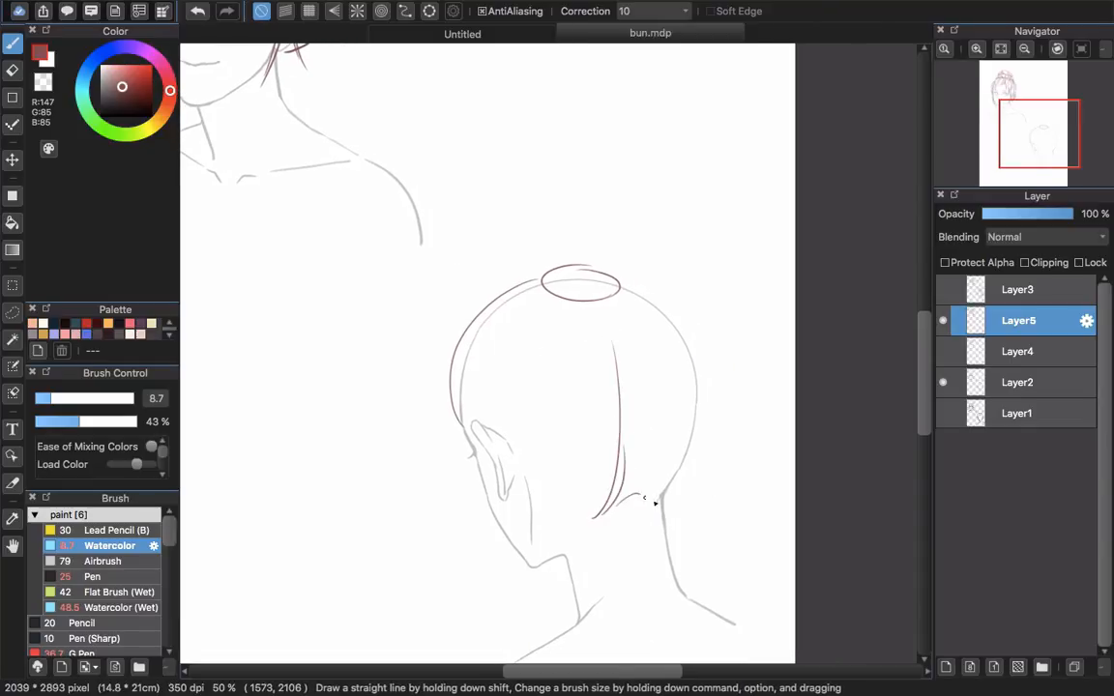
{"action": "mouse_move", "coordinate": [676, 319]}
{"action": "left_mouse_down"}
{"action": "mouse_move", "coordinate": [716, 387]}
{"action": "mouse_move", "coordinate": [706, 458]}
{"action": "mouse_move", "coordinate": [674, 481]}
{"action": "left_mouse_up"}
{"action": "key", "text": "super+z"}
{"action": "key", "text": "super+z"}
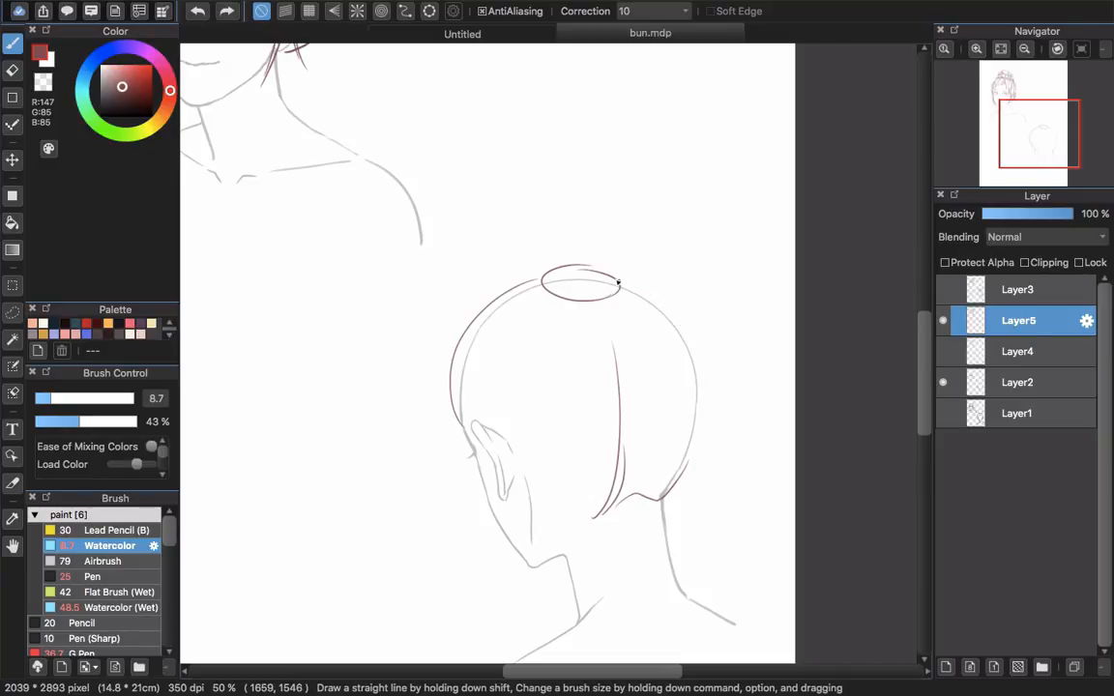
{"action": "key", "text": "super+z"}
{"action": "mouse_move", "coordinate": [633, 290]}
{"action": "left_mouse_down"}
{"action": "mouse_move", "coordinate": [652, 288]}
{"action": "mouse_move", "coordinate": [714, 436]}
{"action": "mouse_move", "coordinate": [661, 498]}
{"action": "left_mouse_up"}
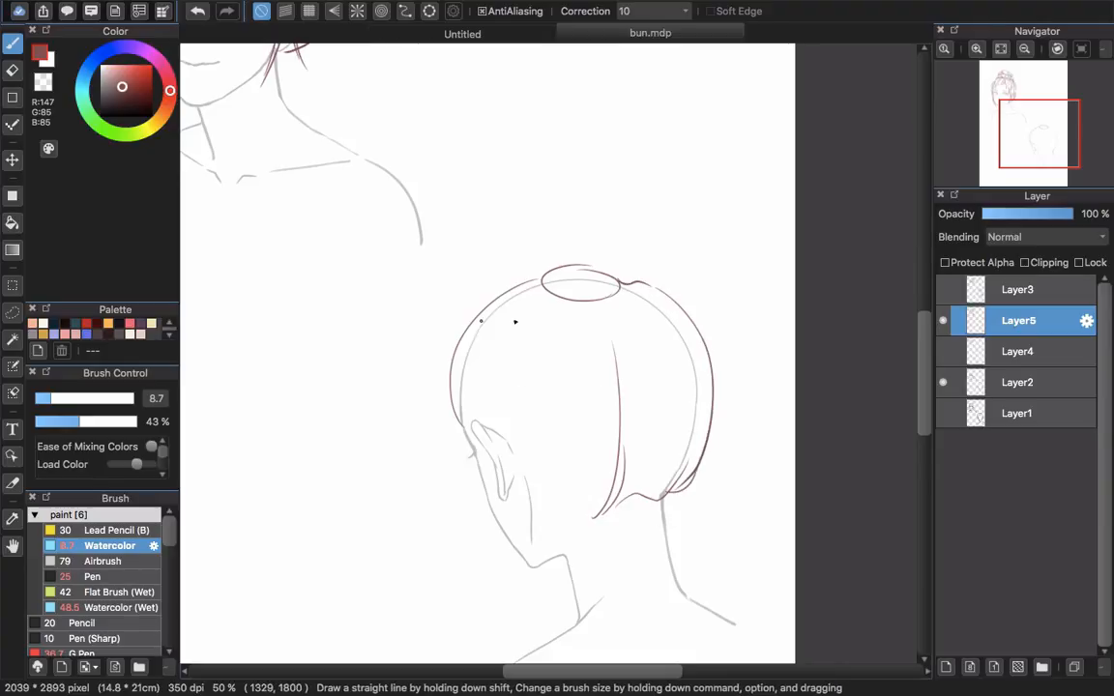
- Draw long curved hair strands from near the oval down the middle and left of the back-view head
{"action": "left_click_drag", "start_coordinate": [609, 348], "coordinate": [589, 518]}
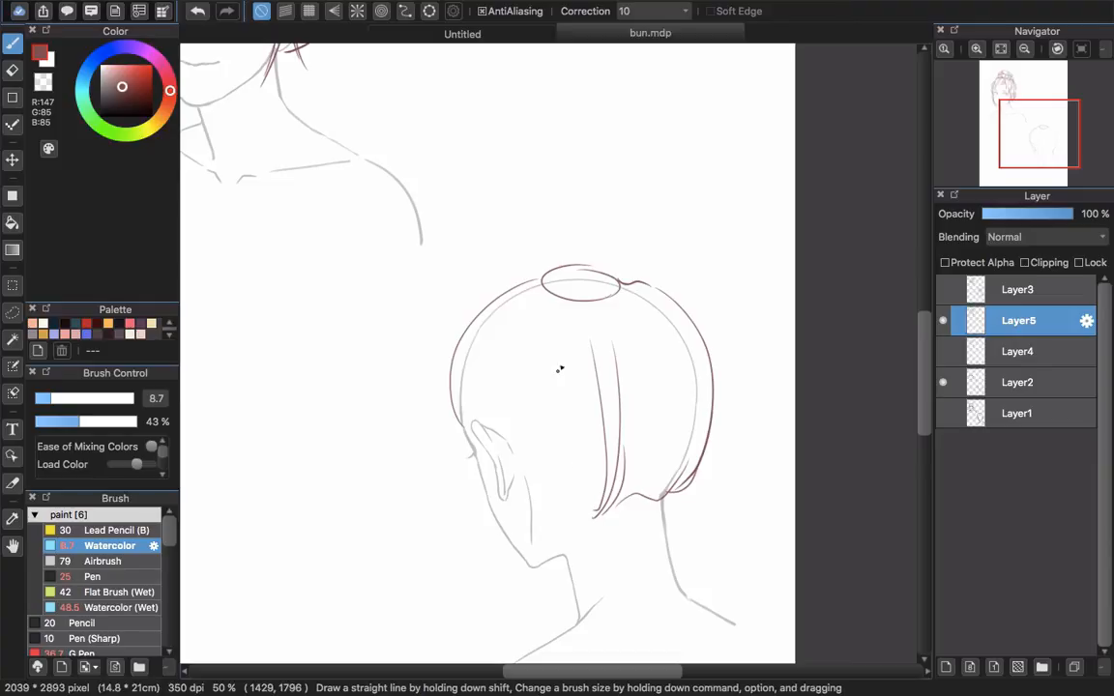
{"action": "left_click_drag", "start_coordinate": [559, 374], "coordinate": [590, 516]}
{"action": "mouse_move", "coordinate": [561, 317]}
{"action": "left_mouse_down"}
{"action": "mouse_move", "coordinate": [544, 452]}
{"action": "mouse_move", "coordinate": [572, 513]}
{"action": "left_mouse_up"}
{"action": "left_click_drag", "start_coordinate": [544, 340], "coordinate": [556, 495]}
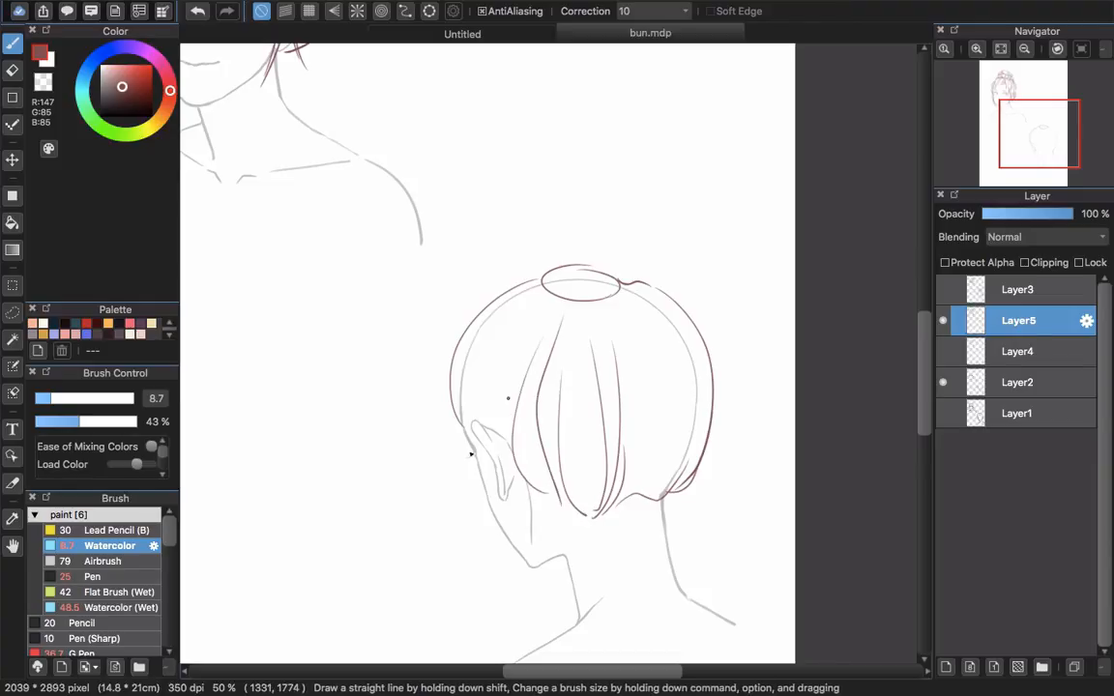
{"action": "mouse_move", "coordinate": [532, 337]}
{"action": "left_mouse_down"}
{"action": "mouse_move", "coordinate": [519, 450]}
{"action": "mouse_move", "coordinate": [539, 302]}
{"action": "left_mouse_up"}
{"action": "key", "text": "super+z"}
{"action": "mouse_move", "coordinate": [481, 344]}
{"action": "left_mouse_down"}
{"action": "mouse_move", "coordinate": [485, 414]}
{"action": "mouse_move", "coordinate": [494, 330]}
{"action": "left_mouse_up"}
{"action": "key", "text": "super+z"}
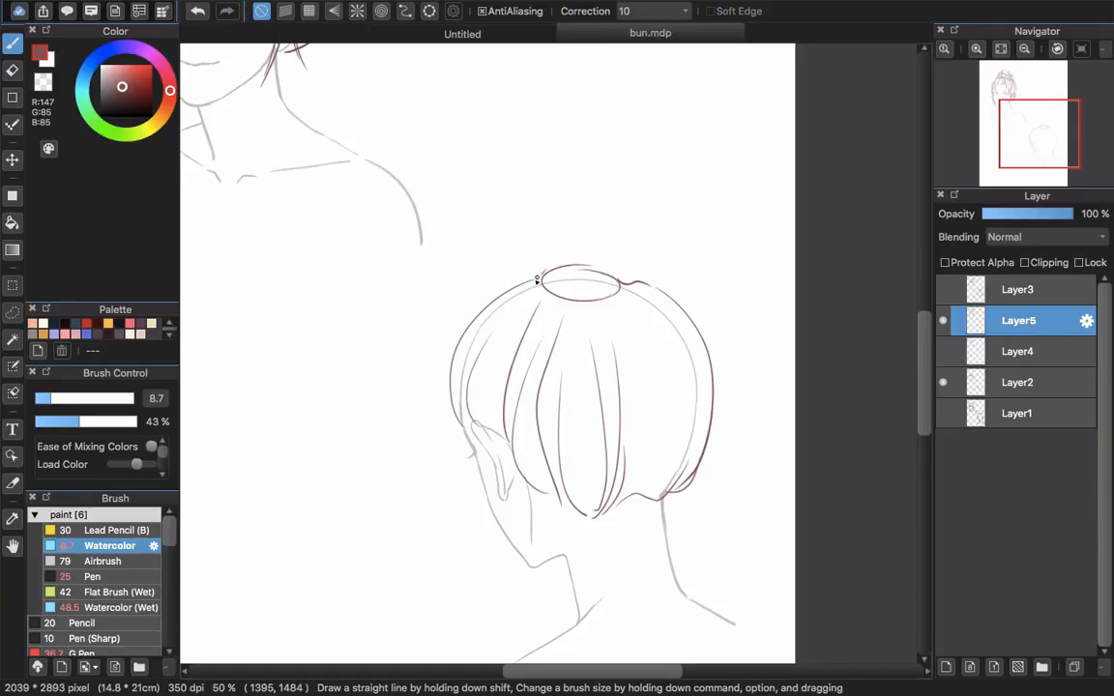
- Add a raised bump left of the oval and draw loose strands falling over the ear past the jaw
{"action": "left_click_drag", "start_coordinate": [536, 279], "coordinate": [484, 305]}
{"action": "left_click_drag", "start_coordinate": [435, 501], "coordinate": [436, 480]}
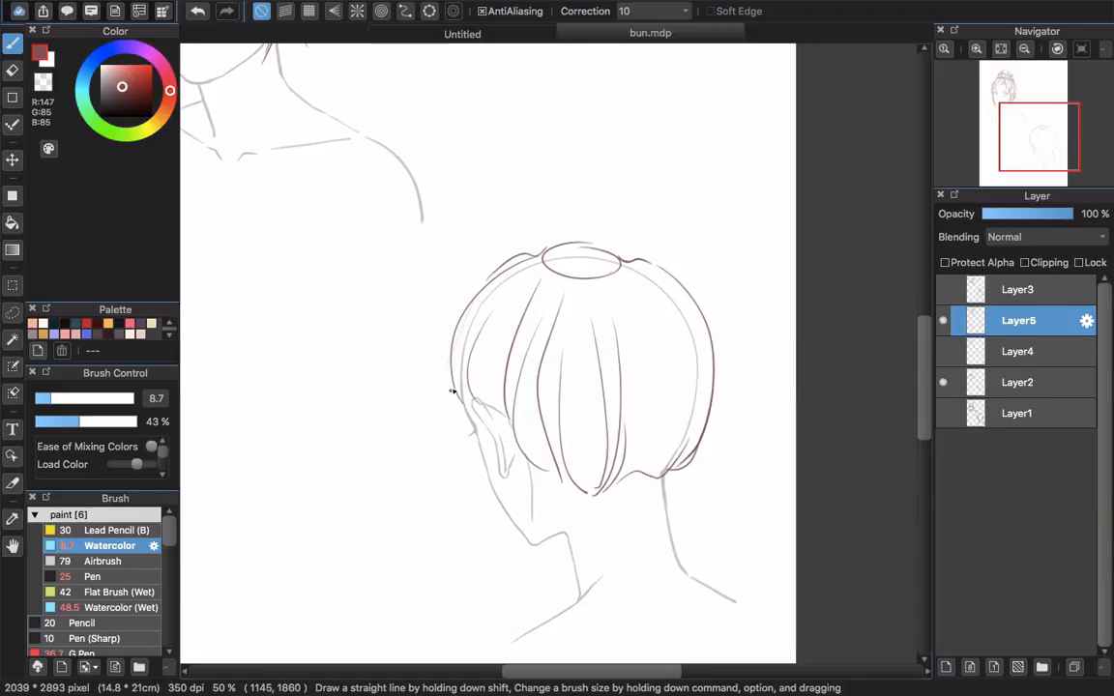
{"action": "left_click_drag", "start_coordinate": [462, 401], "coordinate": [508, 533]}
{"action": "left_click_drag", "start_coordinate": [467, 413], "coordinate": [516, 519]}
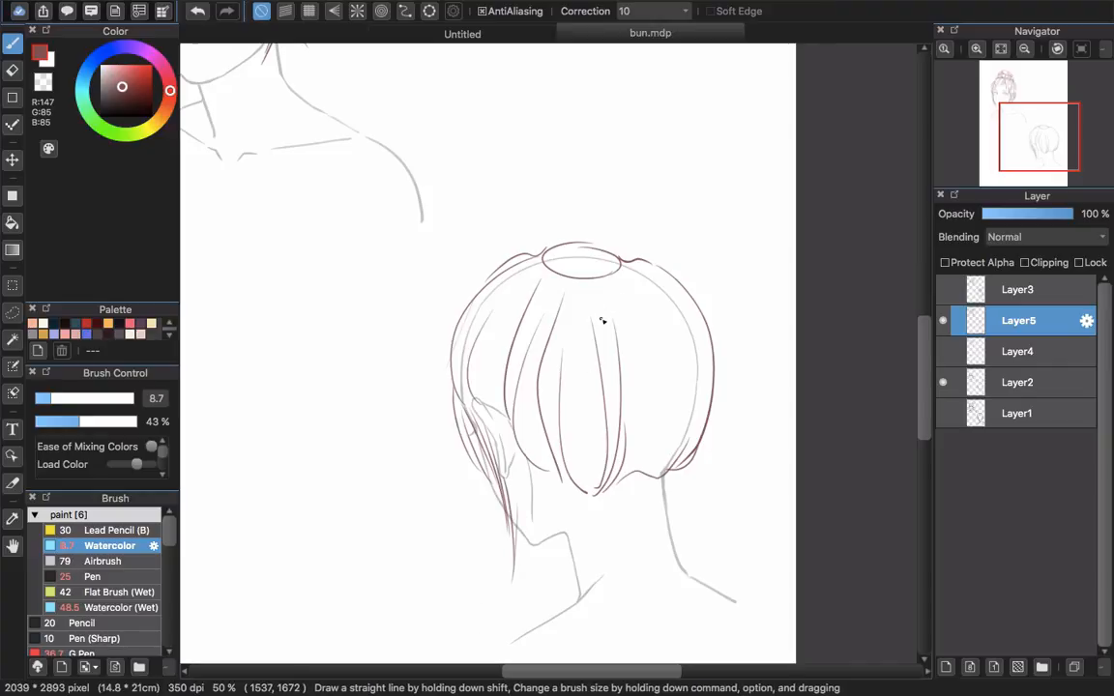
- Clean up and rework the left hair outline where it meets the loose strands above the ear
{"action": "scroll", "coordinate": [513, 344], "scroll_direction": "up", "scroll_amount": 1}
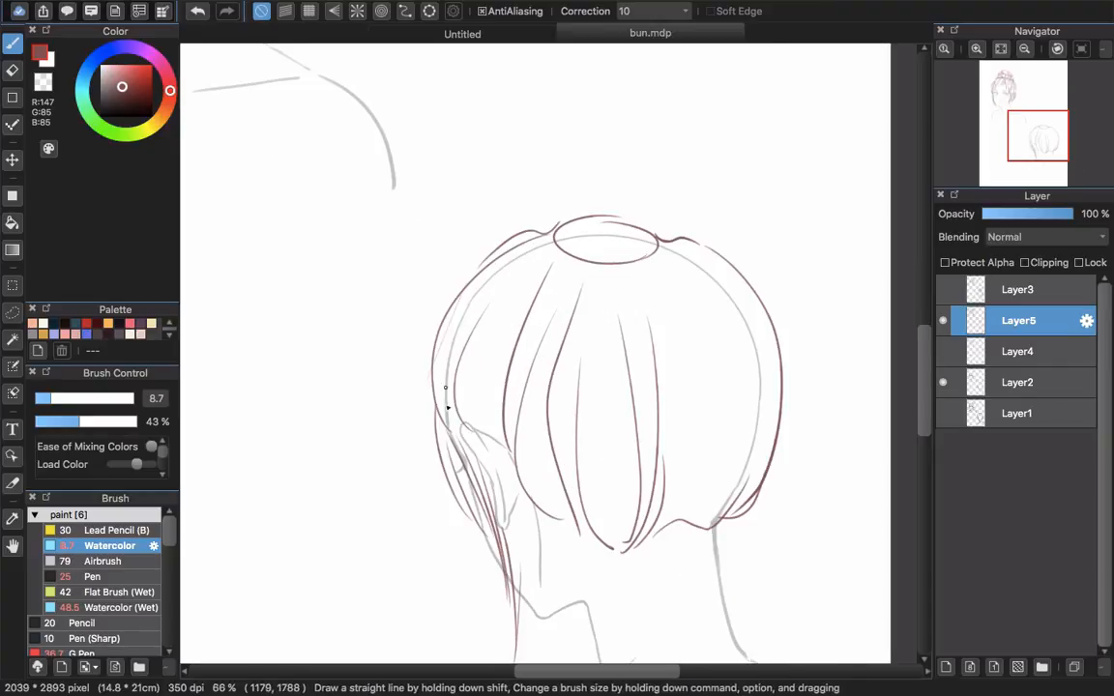
{"action": "left_click_drag", "start_coordinate": [439, 448], "coordinate": [491, 378]}
{"action": "key", "text": "e"}
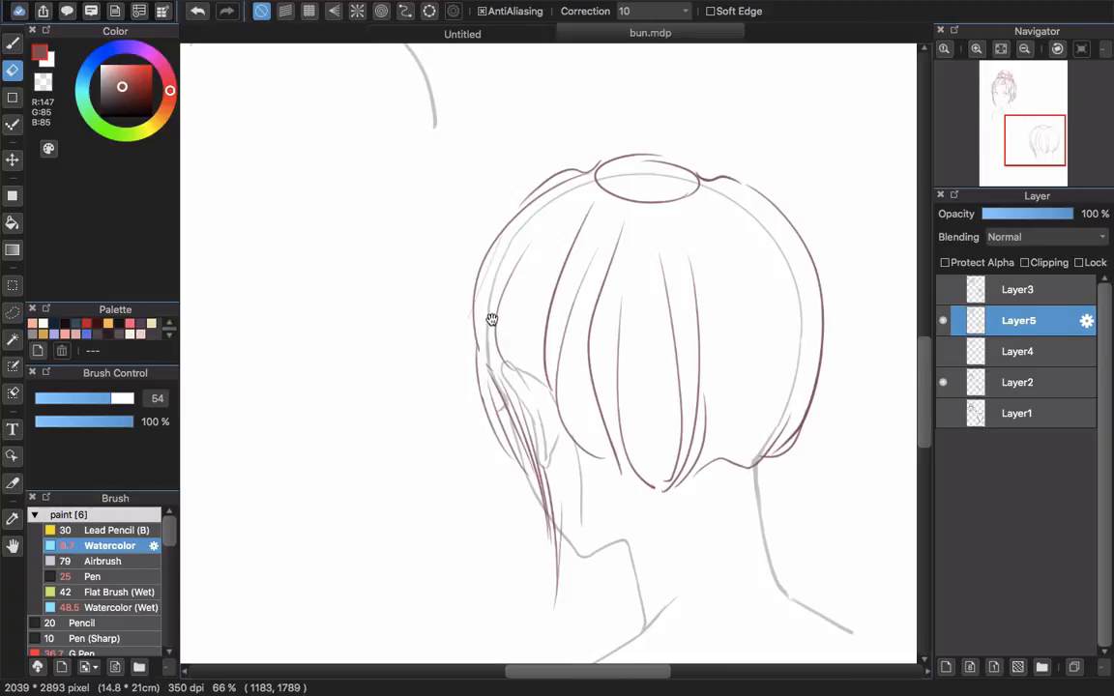
{"action": "mouse_move", "coordinate": [493, 319]}
{"action": "left_mouse_down"}
{"action": "mouse_move", "coordinate": [559, 367]}
{"action": "mouse_move", "coordinate": [538, 331]}
{"action": "left_mouse_up"}
{"action": "key", "text": "b"}
{"action": "key", "text": "e"}
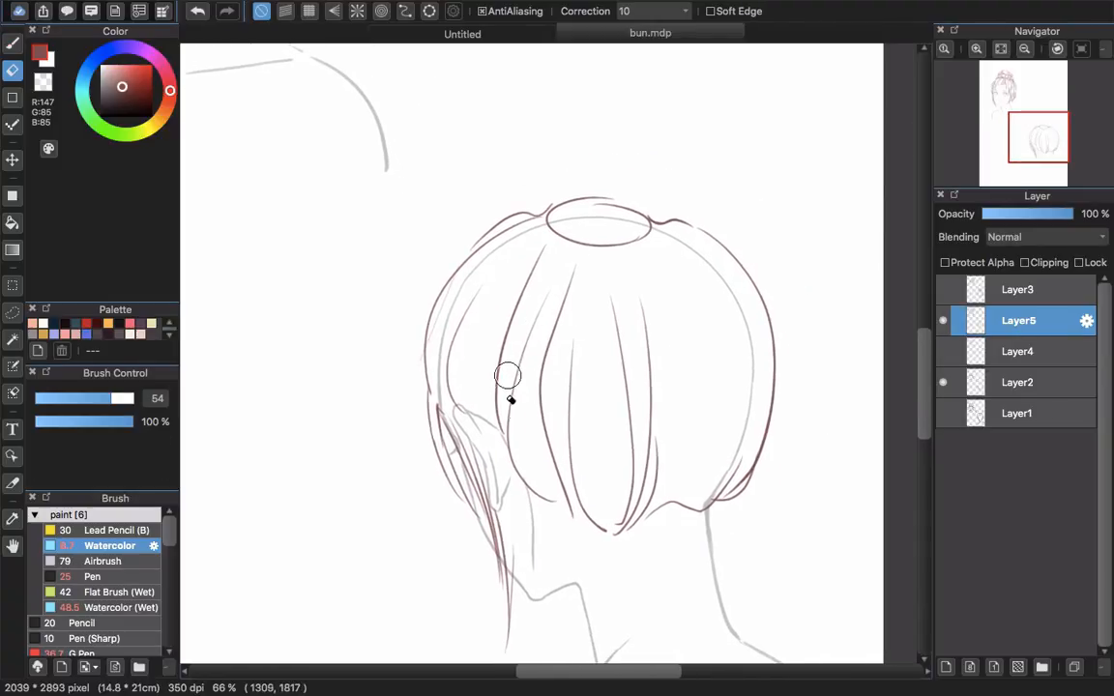
{"action": "key", "text": "b"}
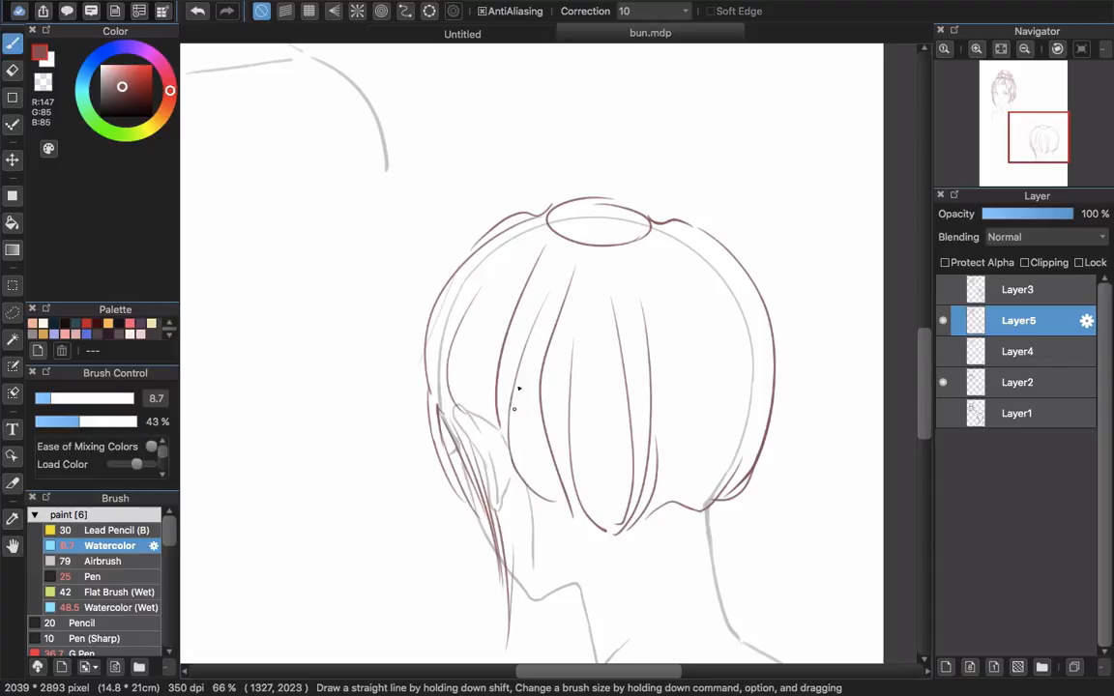
- Add short accent lines along the back strands and draw loose wisps hanging behind the ear and at the nape
{"action": "mouse_move", "coordinate": [507, 390]}
{"action": "left_mouse_down"}
{"action": "mouse_move", "coordinate": [520, 471]}
{"action": "mouse_move", "coordinate": [567, 514]}
{"action": "left_mouse_up"}
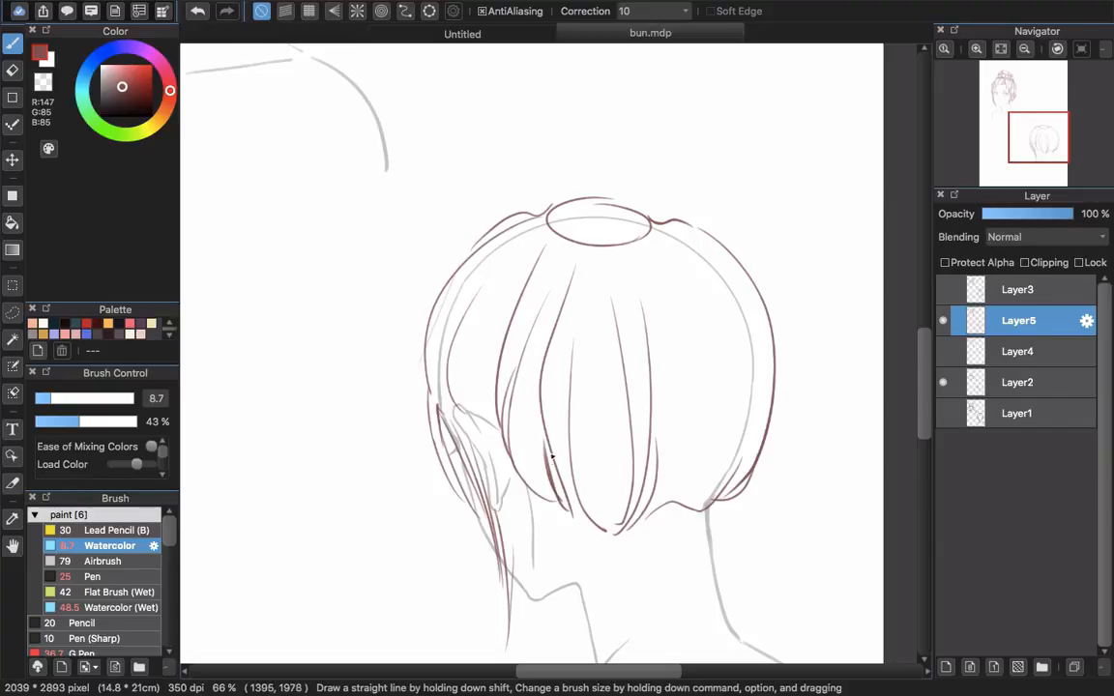
{"action": "left_click_drag", "start_coordinate": [552, 458], "coordinate": [569, 516]}
{"action": "scroll", "coordinate": [581, 367], "scroll_direction": "up", "scroll_amount": 2}
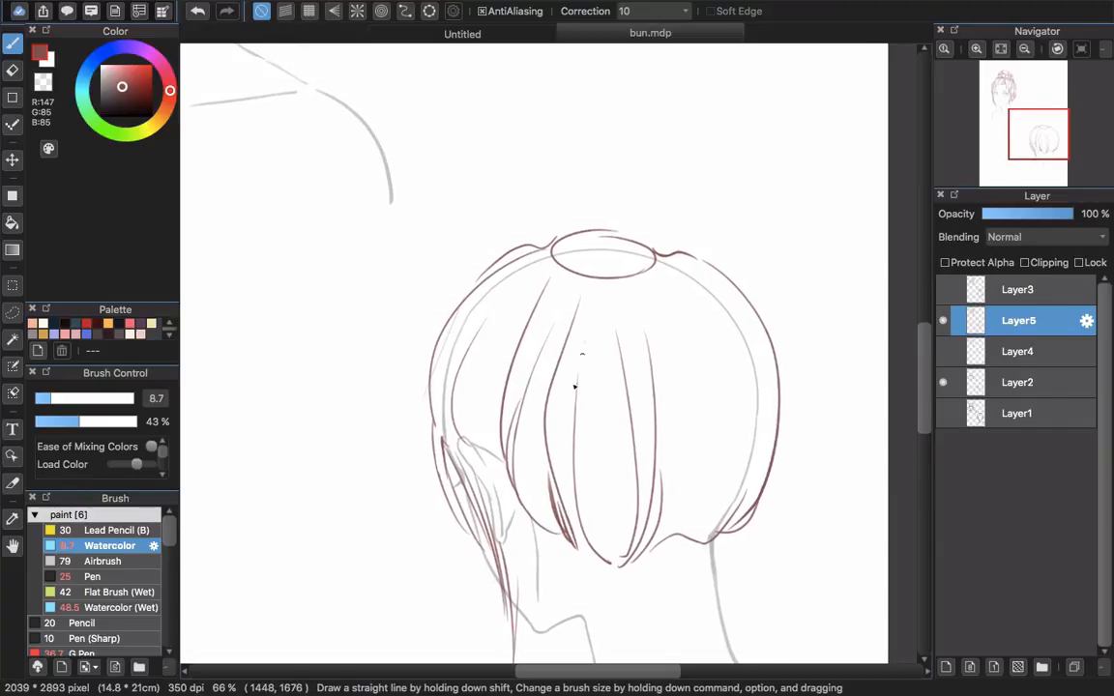
{"action": "left_click_drag", "start_coordinate": [575, 387], "coordinate": [571, 480]}
{"action": "mouse_move", "coordinate": [576, 380]}
{"action": "left_mouse_down"}
{"action": "mouse_move", "coordinate": [579, 487]}
{"action": "mouse_move", "coordinate": [566, 446]}
{"action": "mouse_move", "coordinate": [592, 495]}
{"action": "left_mouse_up"}
{"action": "scroll", "coordinate": [566, 506], "scroll_direction": "down", "scroll_amount": 2}
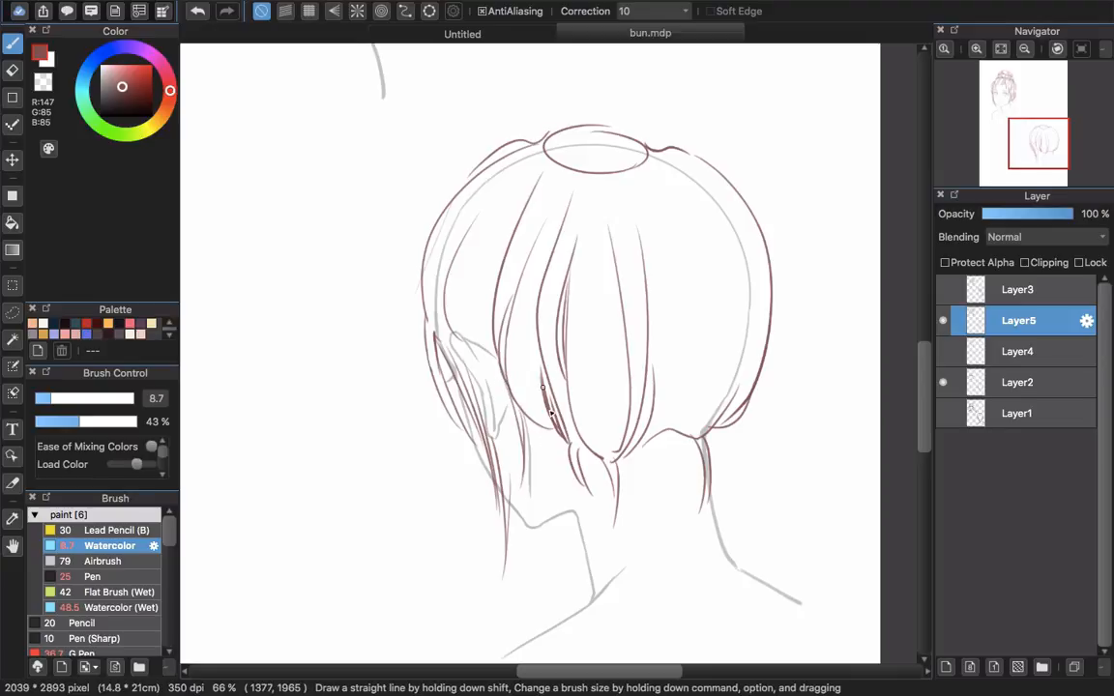
{"action": "scroll", "coordinate": [692, 414], "scroll_direction": "right", "scroll_amount": 3}
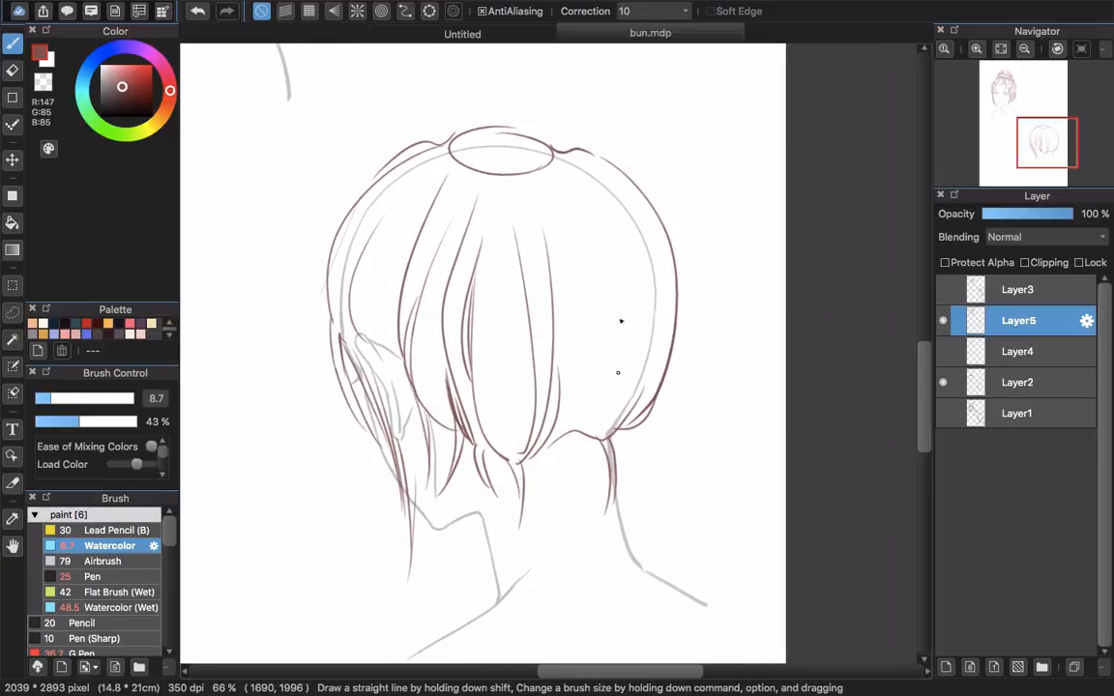
- Erase the upper right hair outline and redraw it as a fuller curve bulging outward from the oval
{"action": "scroll", "coordinate": [616, 318], "scroll_direction": "up", "scroll_amount": 3}
{"action": "key", "text": "e"}
{"action": "left_click_drag", "start_coordinate": [682, 316], "coordinate": [596, 248]}
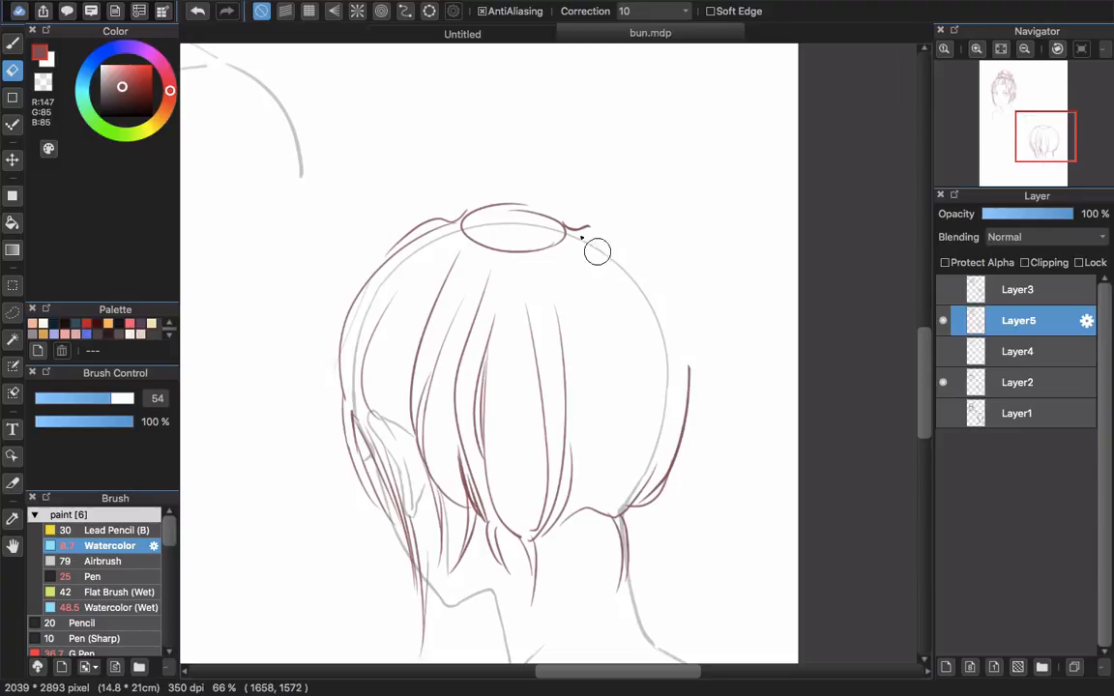
{"action": "key", "text": "b"}
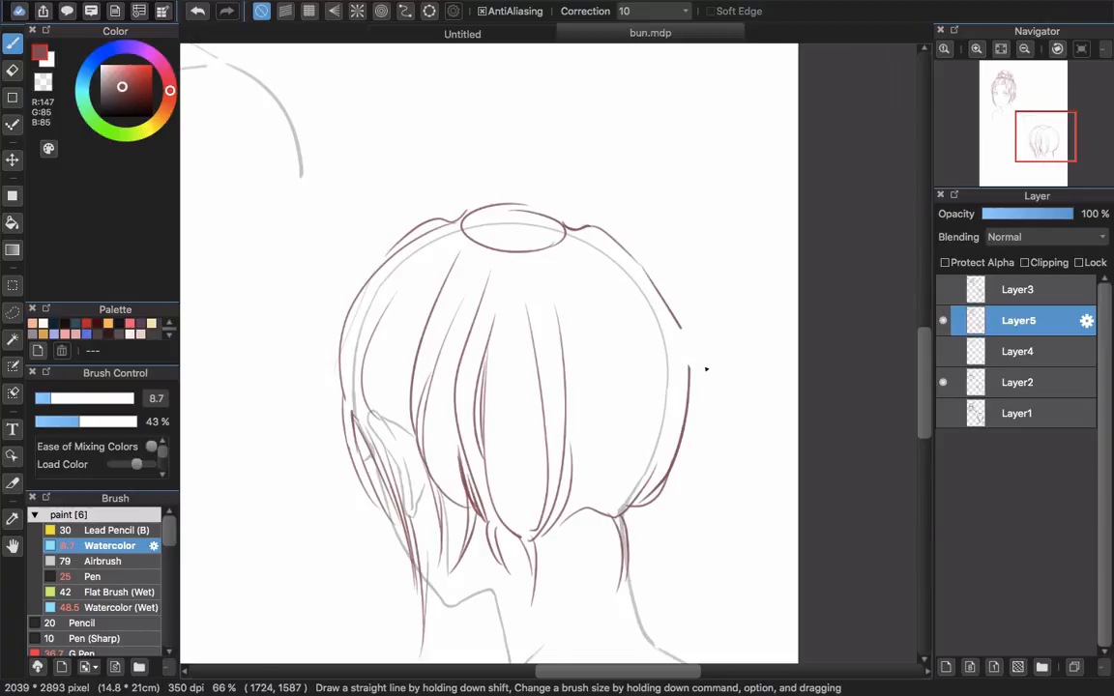
{"action": "key", "text": "super+z"}
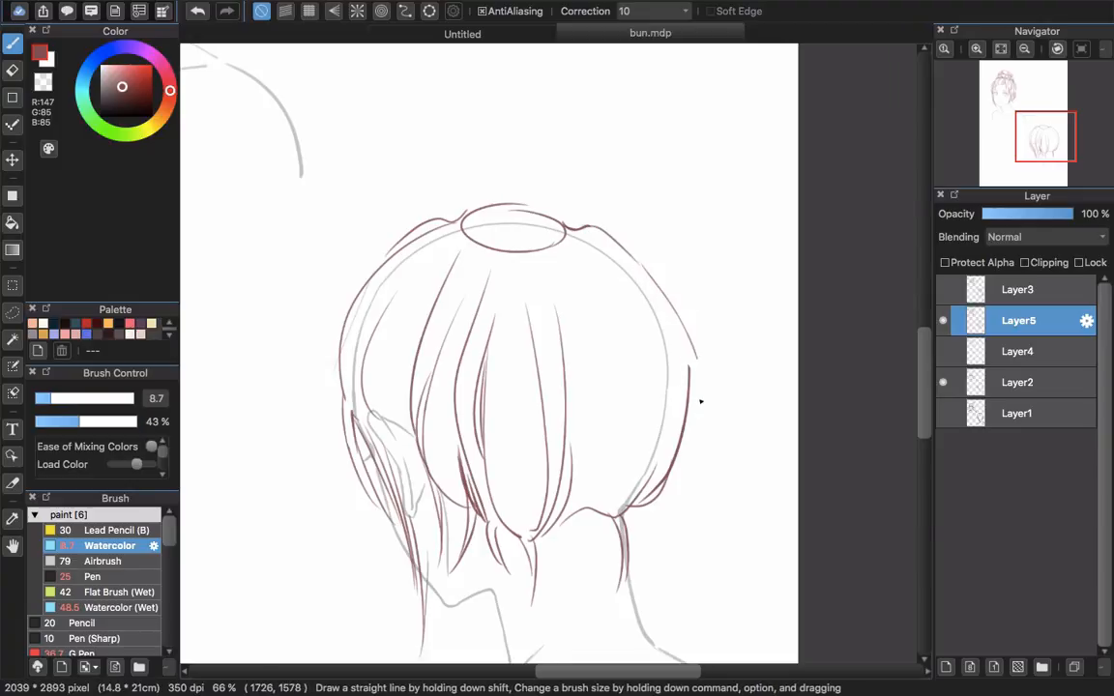
{"action": "scroll", "coordinate": [688, 419], "scroll_direction": "down", "scroll_amount": 3}
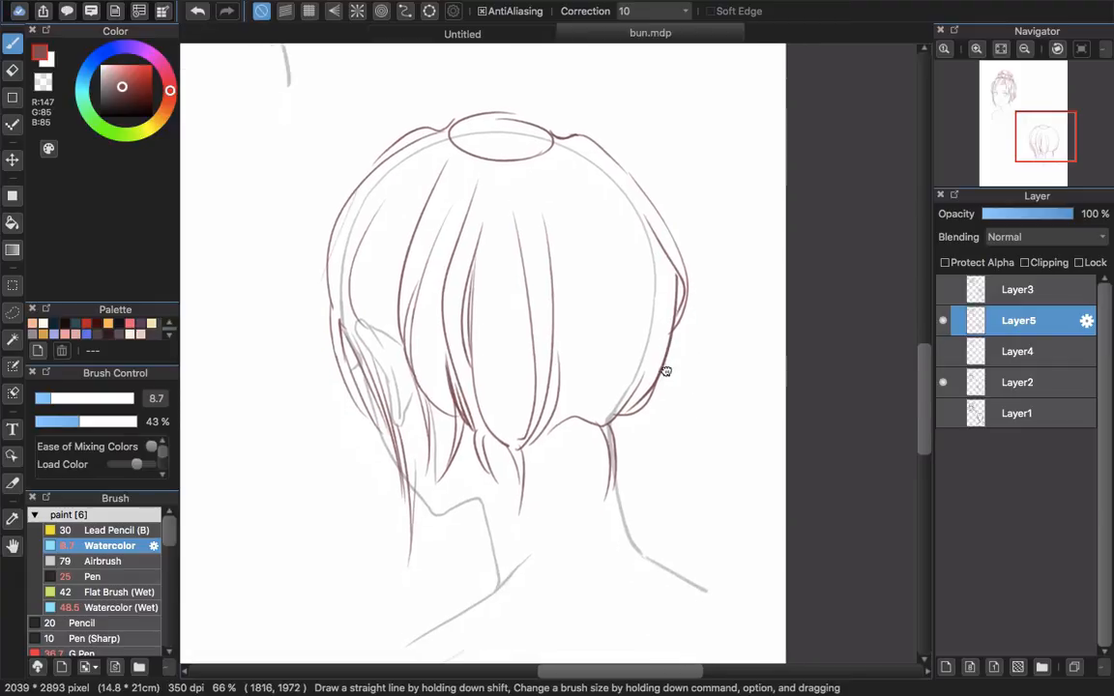
- Rework the hair's lower right edge above the neck into layered, bulging locks
{"action": "key", "text": "e"}
{"action": "key", "text": "b"}
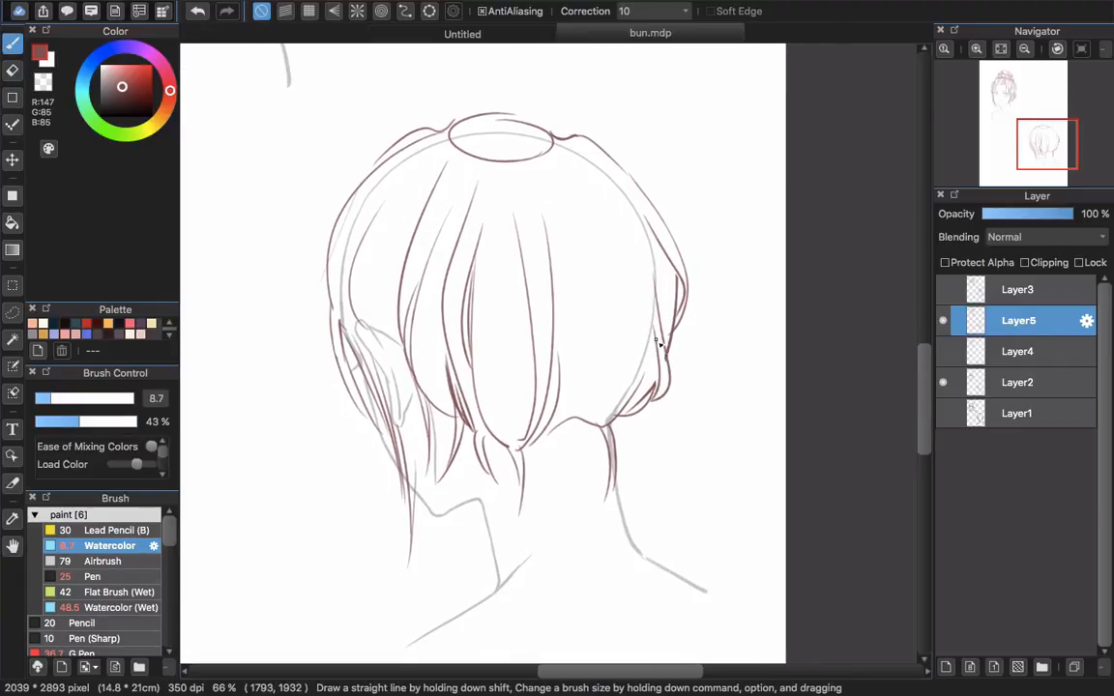
{"action": "key", "text": "e"}
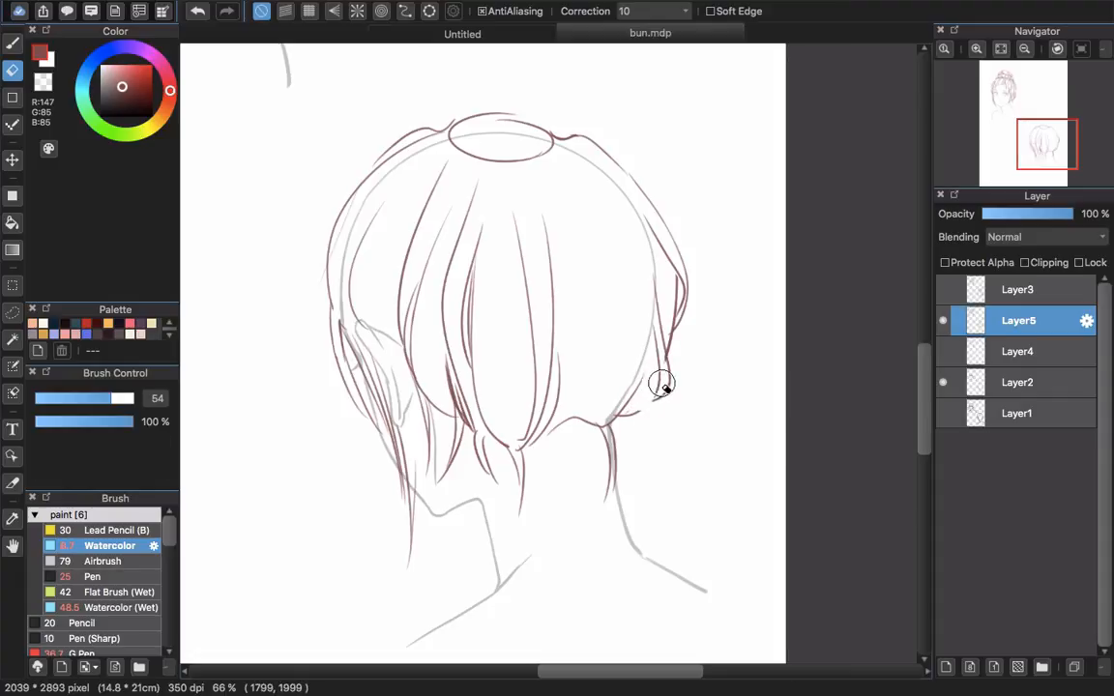
{"action": "key", "text": "b"}
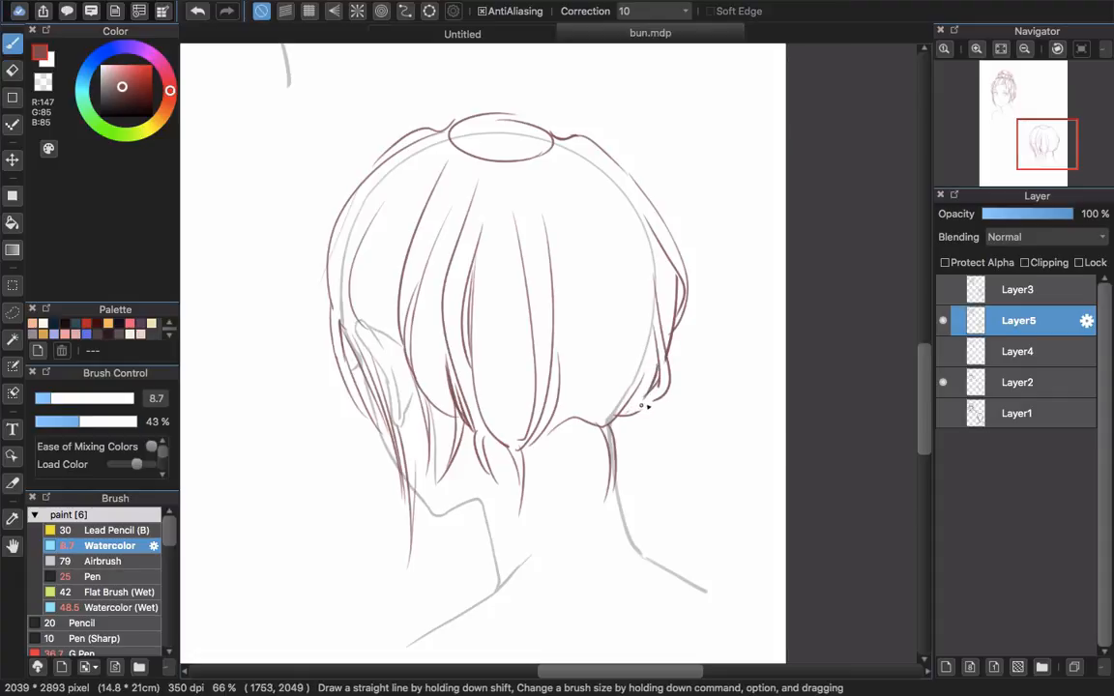
- Draw a puffed lock on the upper left outline with inner strands sweeping up to the oval
{"action": "scroll", "coordinate": [575, 364], "scroll_direction": "up", "scroll_amount": 4}
{"action": "scroll", "coordinate": [575, 364], "scroll_direction": "left", "scroll_amount": 4}
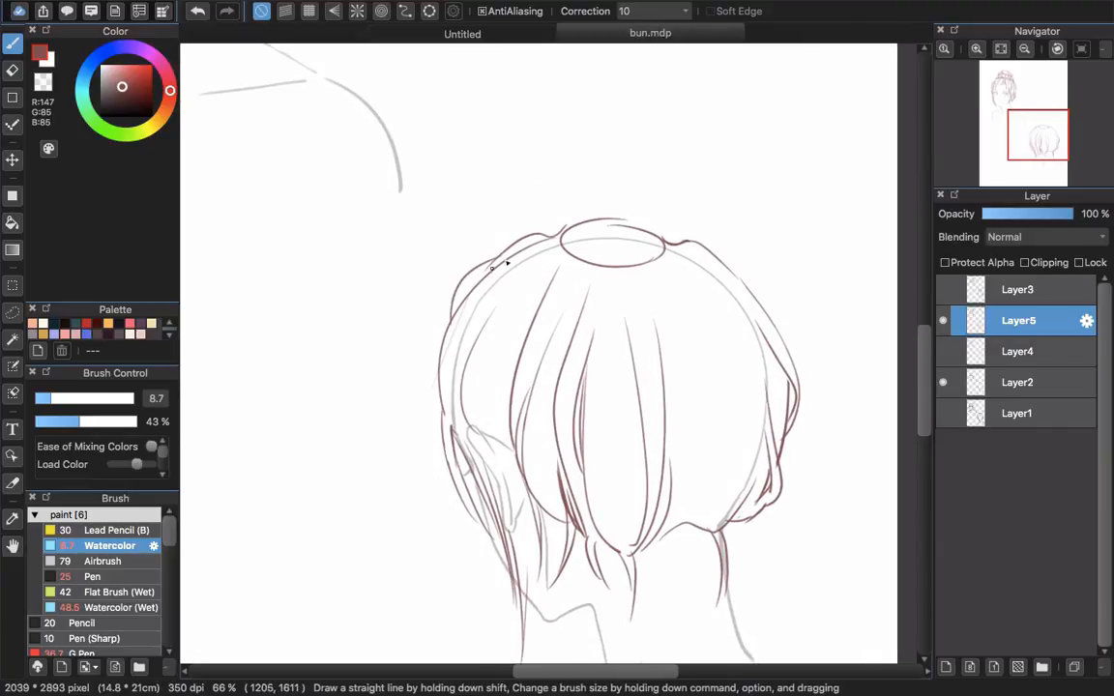
{"action": "key", "text": "e"}
{"action": "key", "text": "b"}
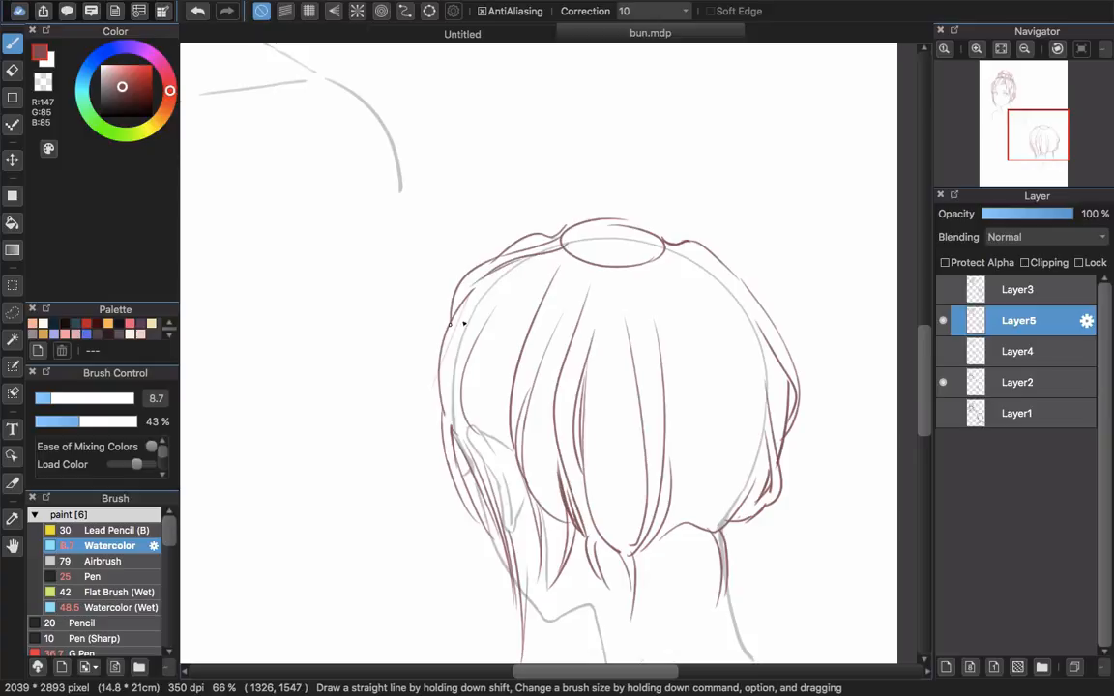
{"action": "left_click_drag", "start_coordinate": [450, 360], "coordinate": [553, 254]}
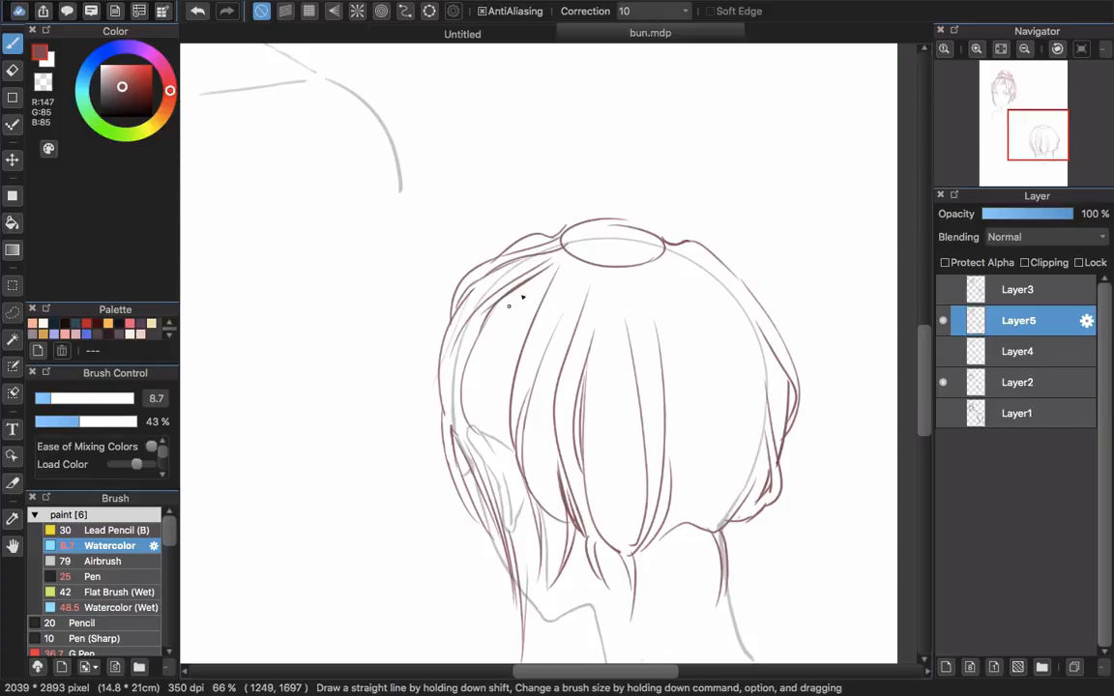
{"action": "key", "text": "super+z"}
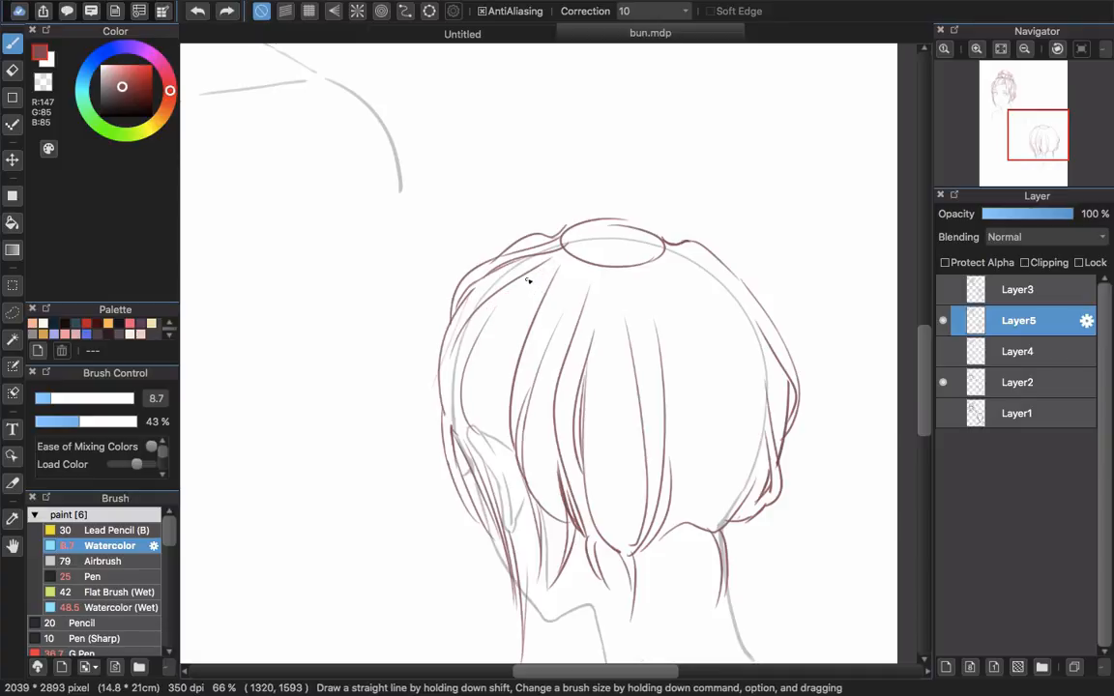
- Thicken the overlaps between the upper left strands with short shading strokes
{"action": "scroll", "coordinate": [526, 286], "scroll_direction": "up", "scroll_amount": 5}
{"action": "scroll", "coordinate": [526, 283], "scroll_direction": "down", "scroll_amount": 2}
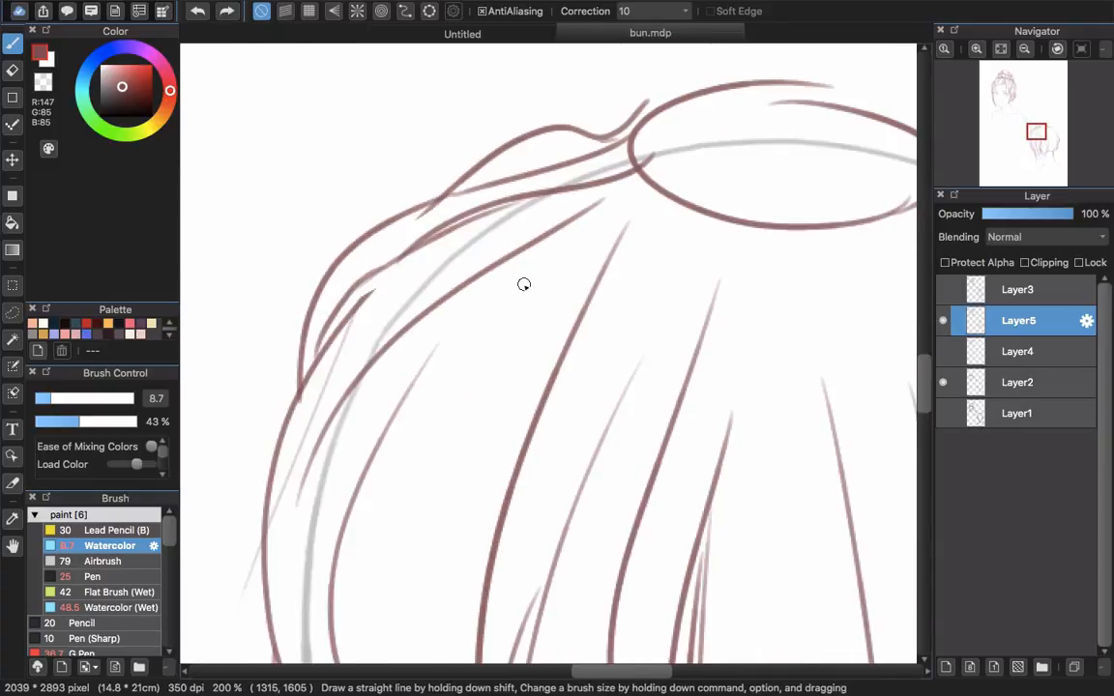
{"action": "scroll", "coordinate": [519, 291], "scroll_direction": "up", "scroll_amount": 1}
{"action": "left_click_drag", "start_coordinate": [425, 336], "coordinate": [480, 394]}
{"action": "key", "text": "e"}
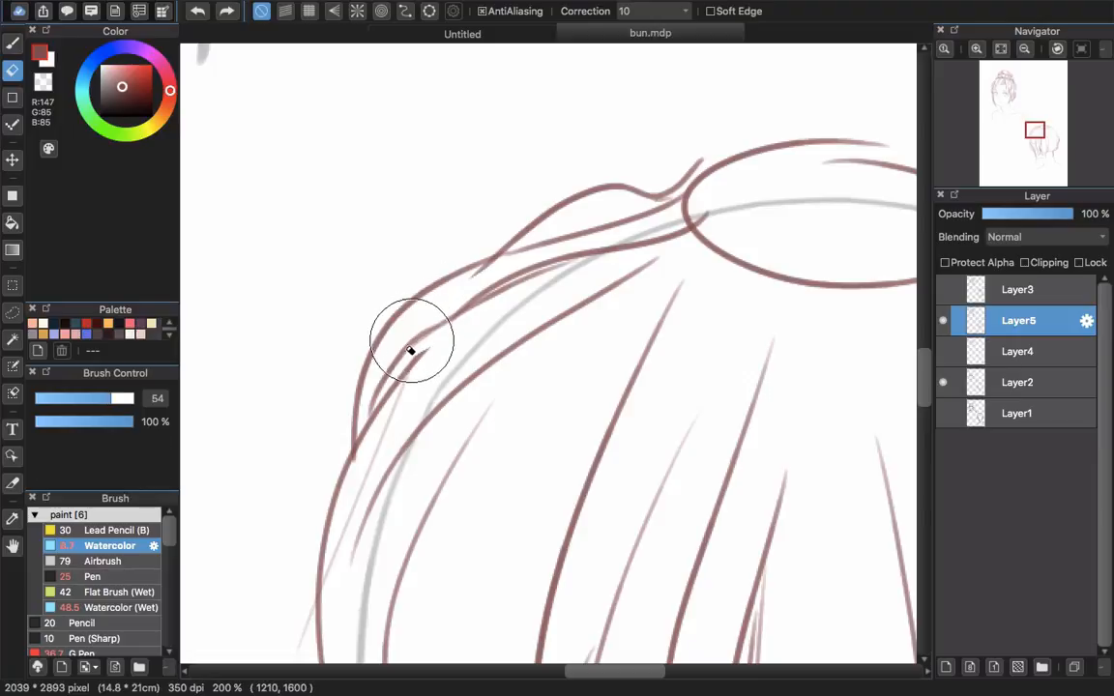
{"action": "mouse_move", "coordinate": [446, 323]}
{"action": "left_mouse_down"}
{"action": "mouse_move", "coordinate": [492, 293]}
{"action": "mouse_move", "coordinate": [450, 326]}
{"action": "mouse_move", "coordinate": [552, 279]}
{"action": "left_mouse_up"}
{"action": "key", "text": "b"}
{"action": "left_click_drag", "start_coordinate": [488, 253], "coordinate": [421, 283]}
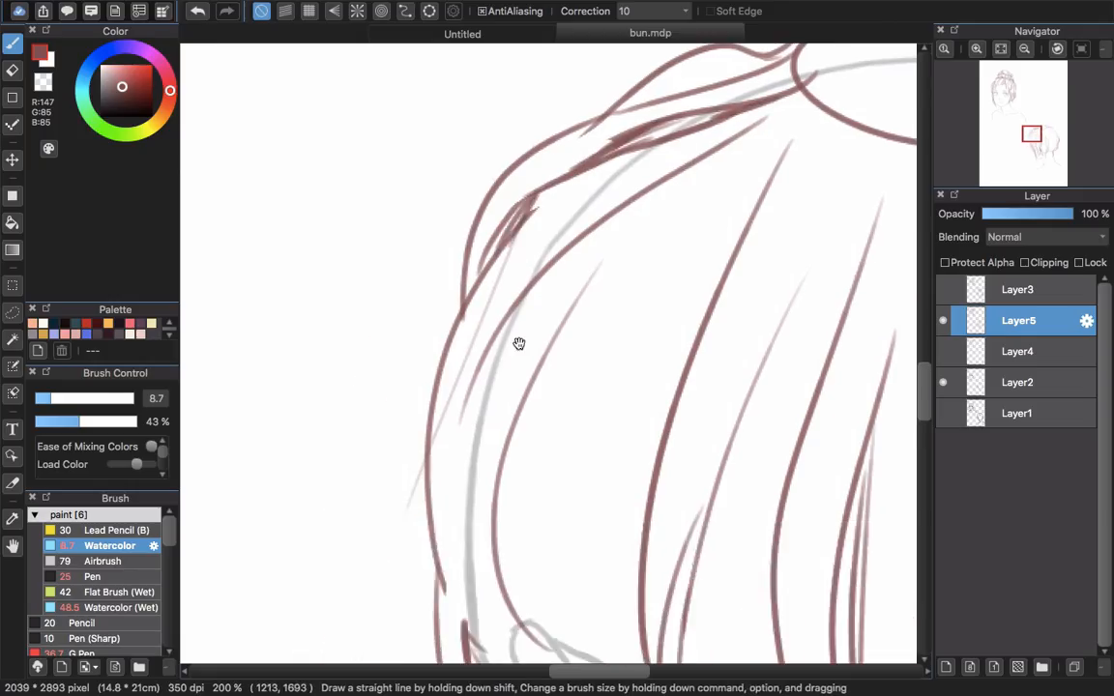
- Erase the faint stray line along the left outline and add darker strands above the ear
{"action": "left_click_drag", "start_coordinate": [519, 344], "coordinate": [496, 298]}
{"action": "key", "text": "e"}
{"action": "left_click_drag", "start_coordinate": [481, 222], "coordinate": [414, 425]}
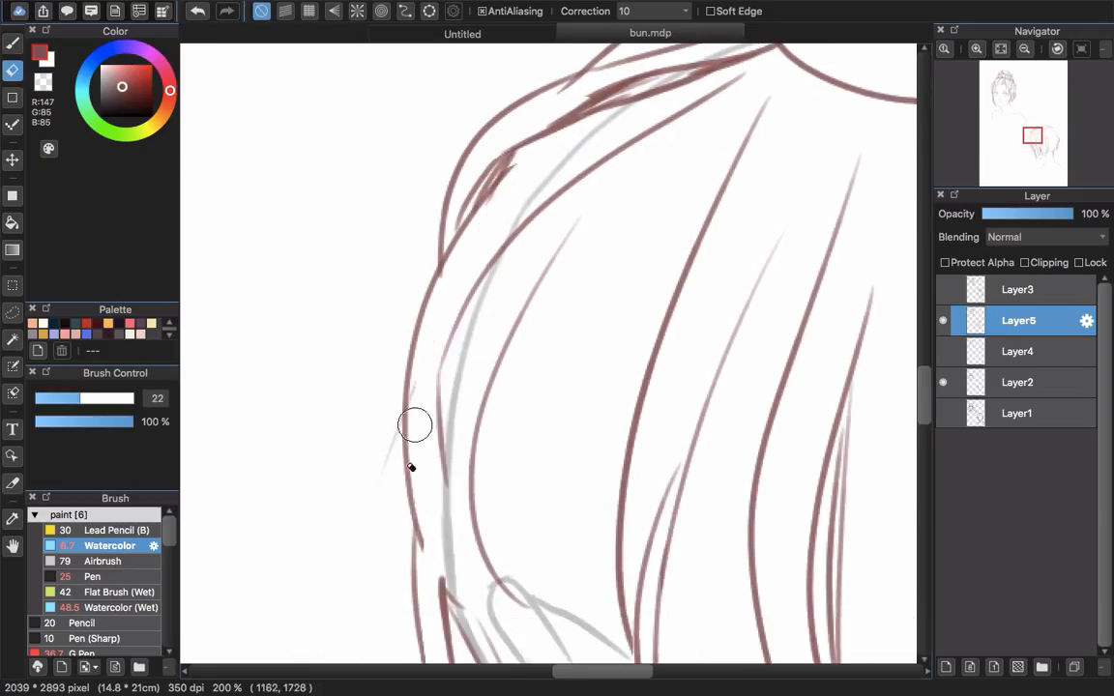
{"action": "key", "text": "b"}
{"action": "left_click_drag", "start_coordinate": [497, 245], "coordinate": [445, 464]}
{"action": "left_click_drag", "start_coordinate": [454, 464], "coordinate": [410, 340]}
{"action": "left_click_drag", "start_coordinate": [523, 483], "coordinate": [581, 512]}
{"action": "left_click_drag", "start_coordinate": [535, 295], "coordinate": [515, 399]}
- Erase the messy inner lines of the upper left lock and redraw its strands toward the oval
{"action": "scroll", "coordinate": [516, 398], "scroll_direction": "up", "scroll_amount": 5}
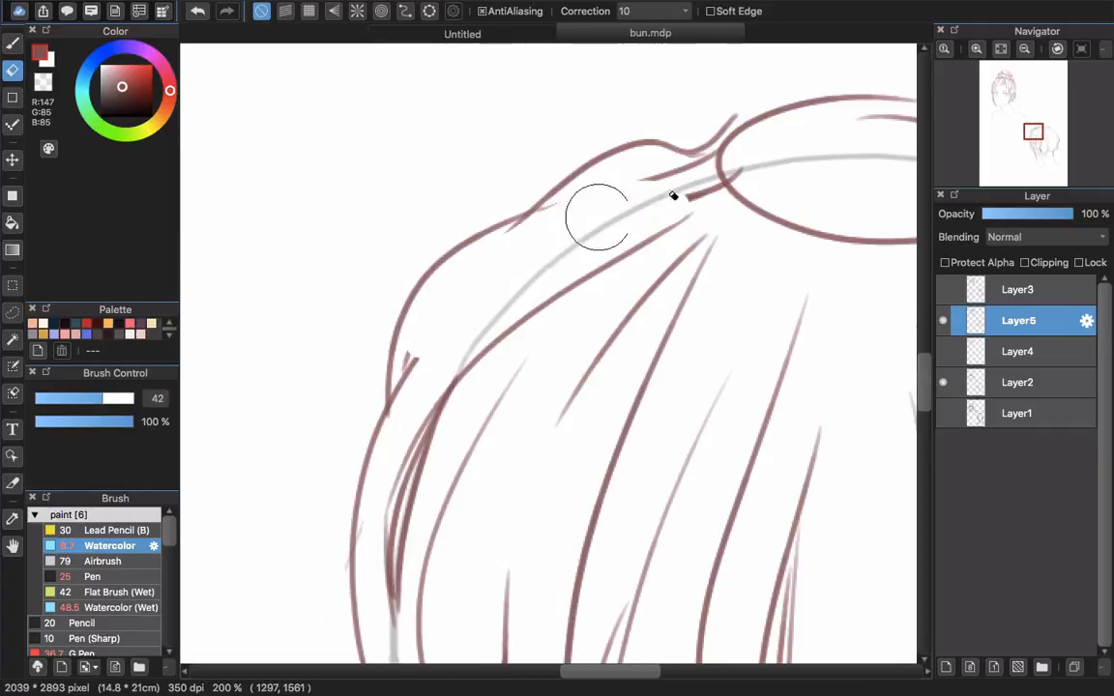
{"action": "left_click_drag", "start_coordinate": [597, 218], "coordinate": [410, 367]}
{"action": "left_click_drag", "start_coordinate": [638, 179], "coordinate": [455, 286]}
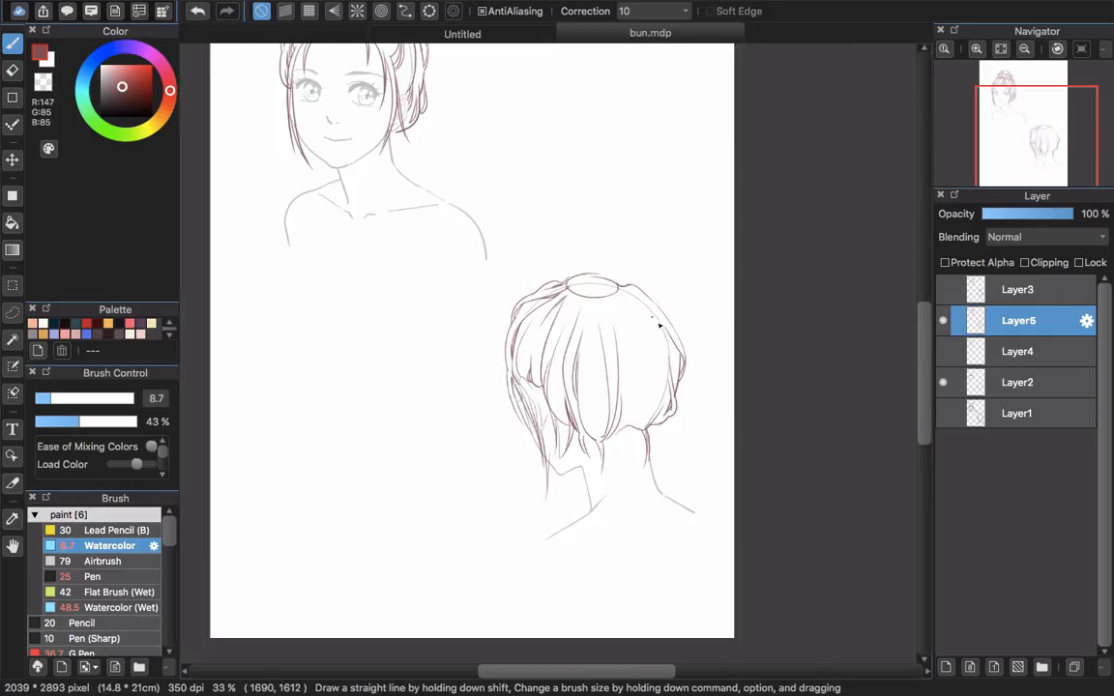
- Draw a rounded bun above the oval, with inner curves fanning out from a point near its upper middle
{"action": "scroll", "coordinate": [659, 326], "scroll_direction": "up", "scroll_amount": 2}
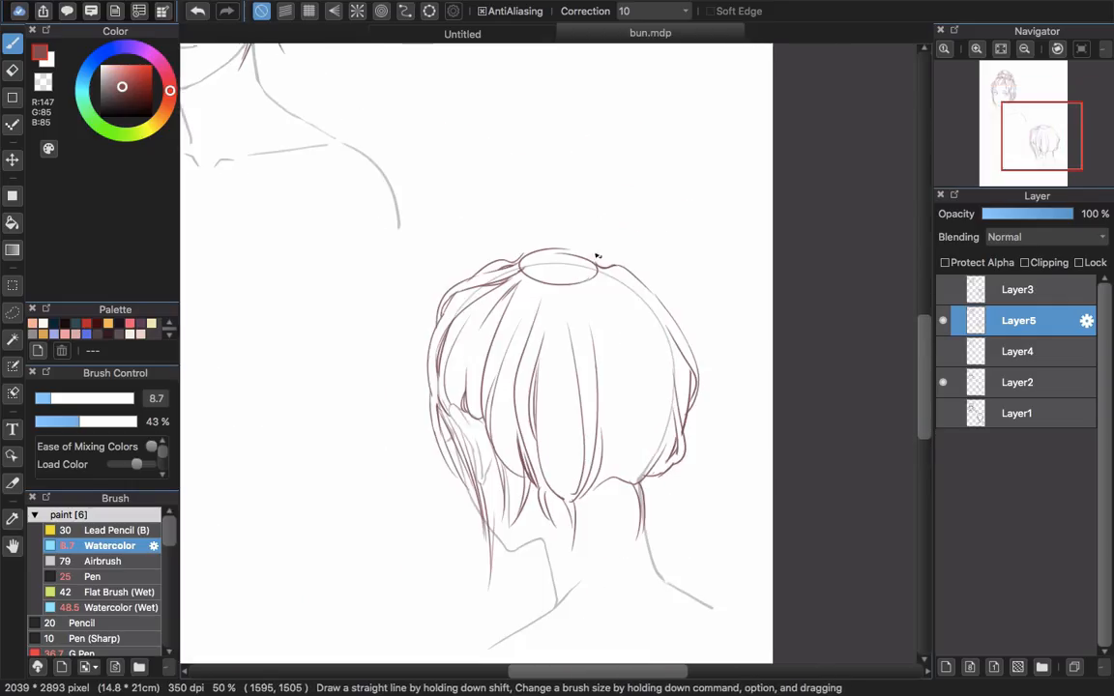
{"action": "left_click_drag", "start_coordinate": [546, 284], "coordinate": [601, 354]}
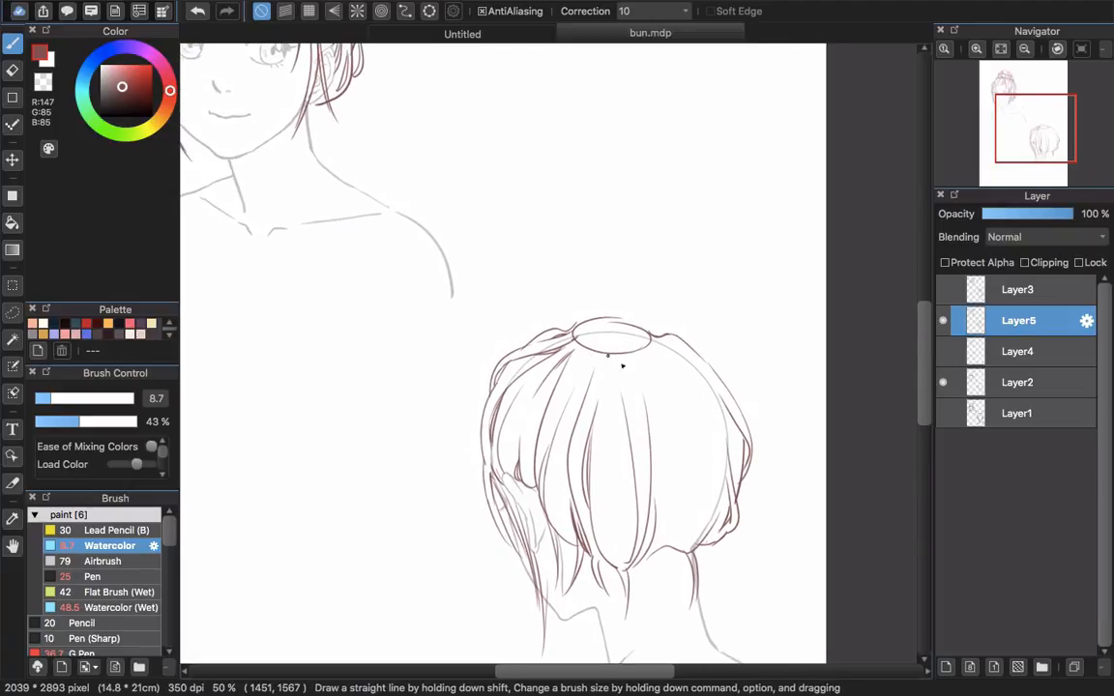
{"action": "scroll", "coordinate": [611, 316], "scroll_direction": "up", "scroll_amount": 4}
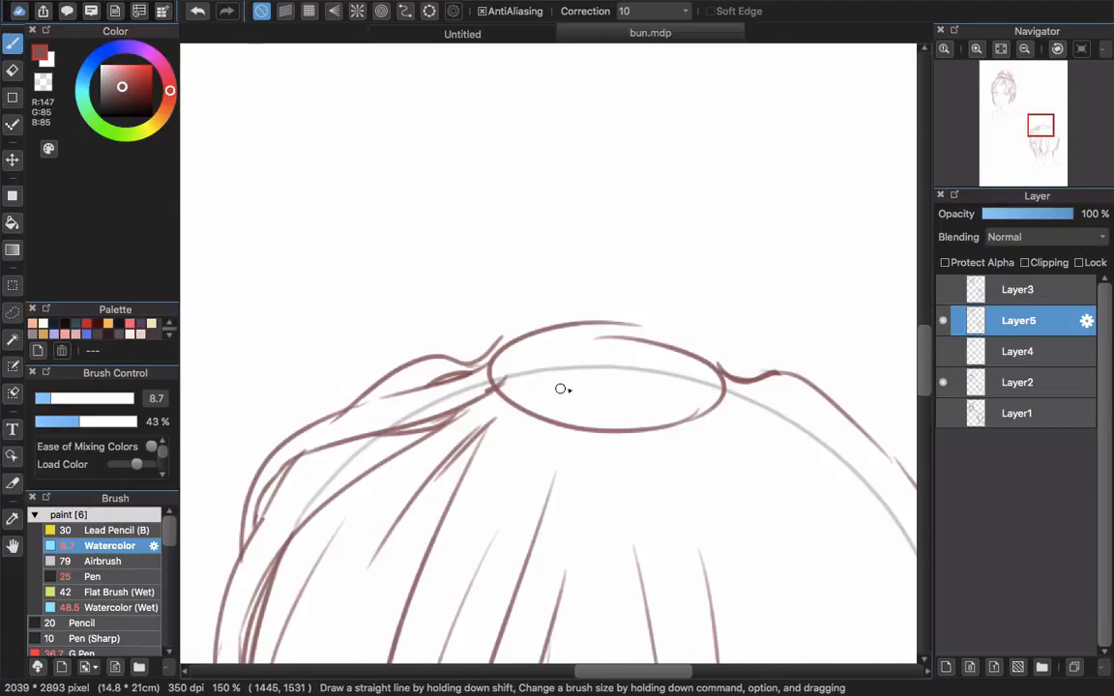
{"action": "mouse_move", "coordinate": [490, 372]}
{"action": "left_mouse_down"}
{"action": "mouse_move", "coordinate": [452, 321]}
{"action": "mouse_move", "coordinate": [623, 198]}
{"action": "mouse_move", "coordinate": [661, 286]}
{"action": "left_mouse_up"}
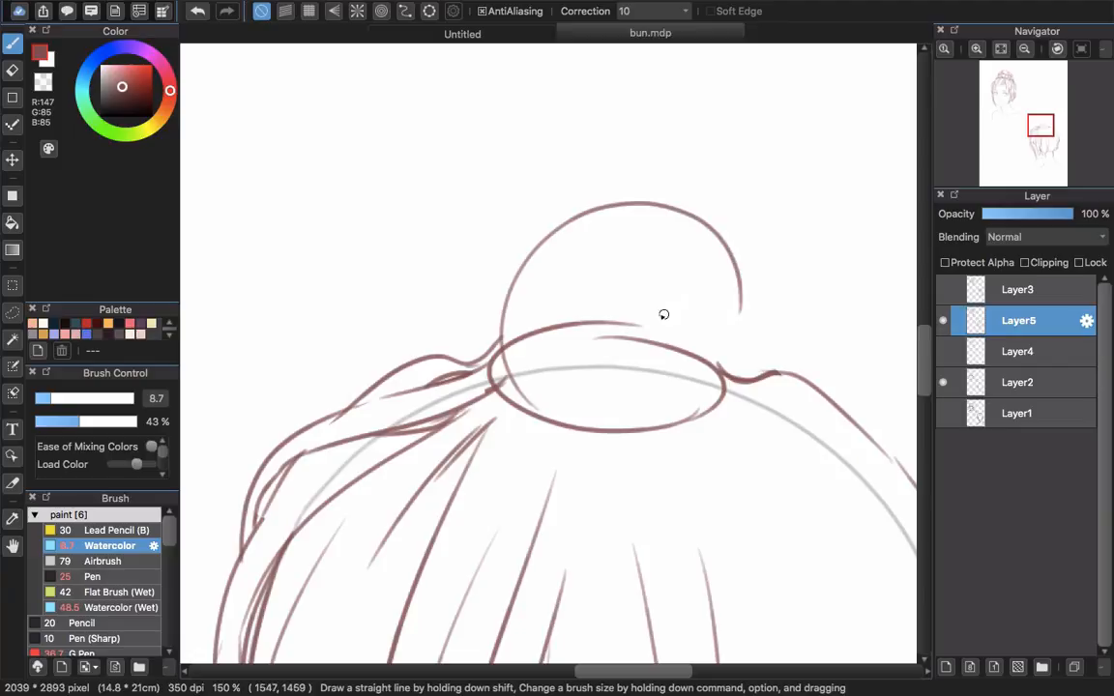
{"action": "key", "text": "super+z"}
{"action": "mouse_move", "coordinate": [577, 171]}
{"action": "left_mouse_down"}
{"action": "mouse_move", "coordinate": [714, 386]}
{"action": "mouse_move", "coordinate": [725, 381]}
{"action": "left_mouse_up"}
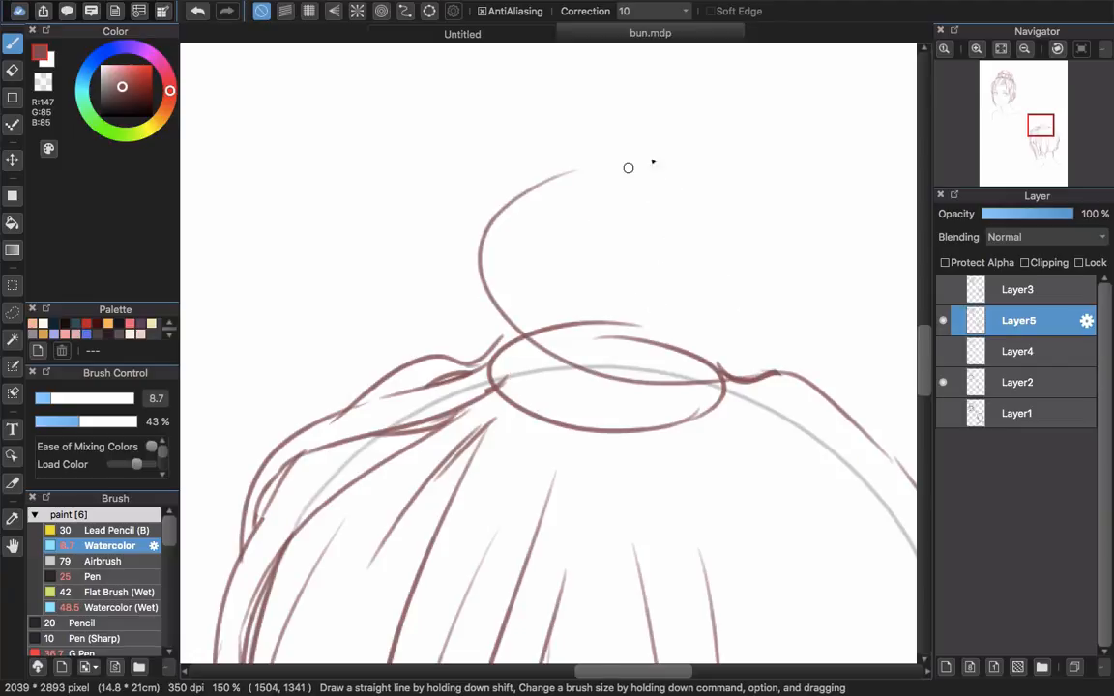
{"action": "mouse_move", "coordinate": [685, 164]}
{"action": "left_mouse_down"}
{"action": "mouse_move", "coordinate": [788, 314]}
{"action": "mouse_move", "coordinate": [679, 427]}
{"action": "left_mouse_up"}
{"action": "mouse_move", "coordinate": [515, 389]}
{"action": "left_mouse_down"}
{"action": "mouse_move", "coordinate": [532, 178]}
{"action": "mouse_move", "coordinate": [680, 166]}
{"action": "mouse_move", "coordinate": [651, 232]}
{"action": "mouse_move", "coordinate": [657, 247]}
{"action": "mouse_move", "coordinate": [629, 249]}
{"action": "mouse_move", "coordinate": [637, 224]}
{"action": "mouse_move", "coordinate": [681, 322]}
{"action": "left_mouse_up"}
{"action": "mouse_move", "coordinate": [616, 239]}
{"action": "left_mouse_down"}
{"action": "mouse_move", "coordinate": [657, 375]}
{"action": "mouse_move", "coordinate": [572, 180]}
{"action": "mouse_move", "coordinate": [621, 233]}
{"action": "mouse_move", "coordinate": [624, 171]}
{"action": "mouse_move", "coordinate": [766, 290]}
{"action": "left_mouse_up"}
{"action": "scroll", "coordinate": [687, 320], "scroll_direction": "down", "scroll_amount": 3}
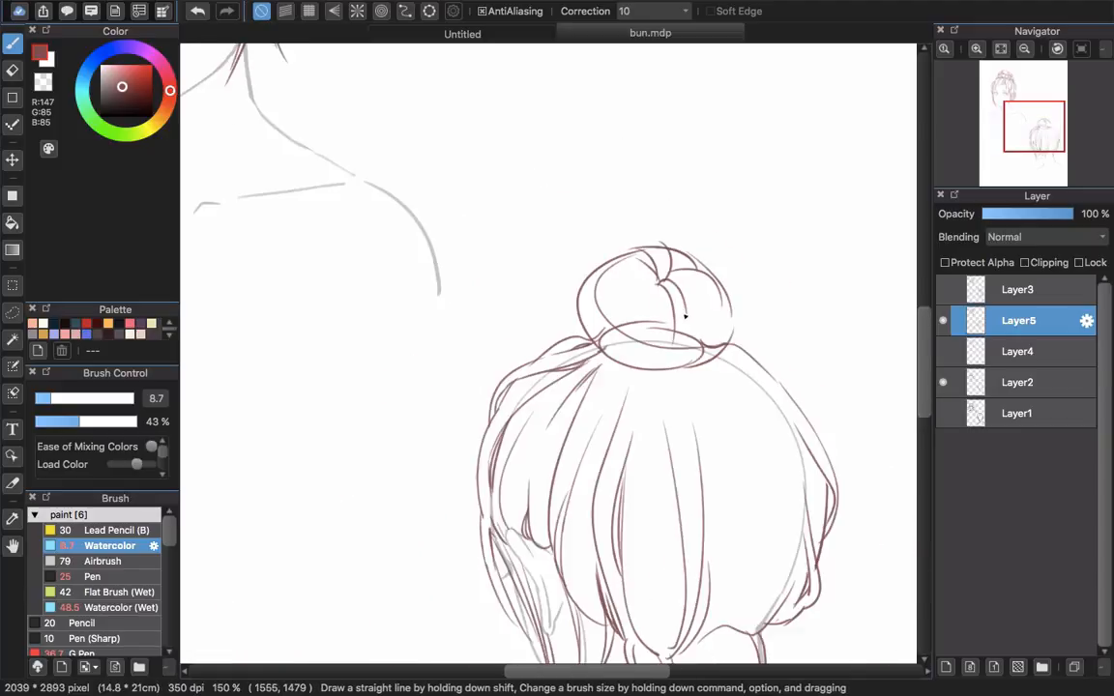
- Sketch small rounded loops around the bun's base and left side as the outline of a wrapped lock
{"action": "scroll", "coordinate": [579, 264], "scroll_direction": "up", "scroll_amount": 2}
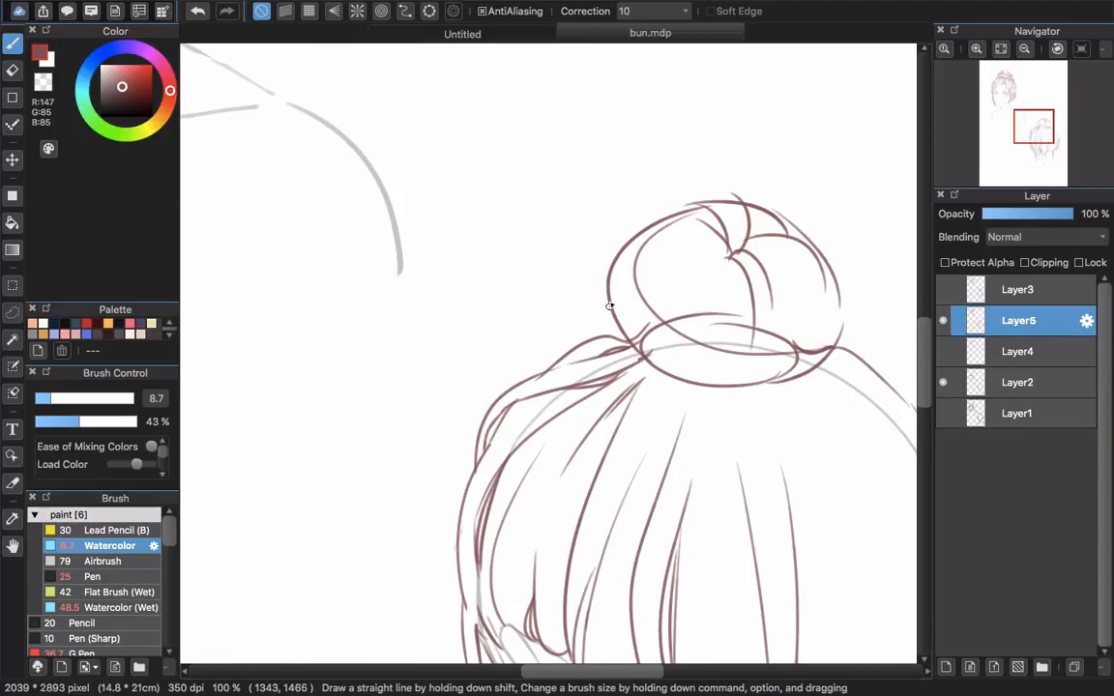
{"action": "mouse_move", "coordinate": [567, 311]}
{"action": "left_mouse_down"}
{"action": "mouse_move", "coordinate": [681, 384]}
{"action": "mouse_move", "coordinate": [724, 384]}
{"action": "left_mouse_up"}
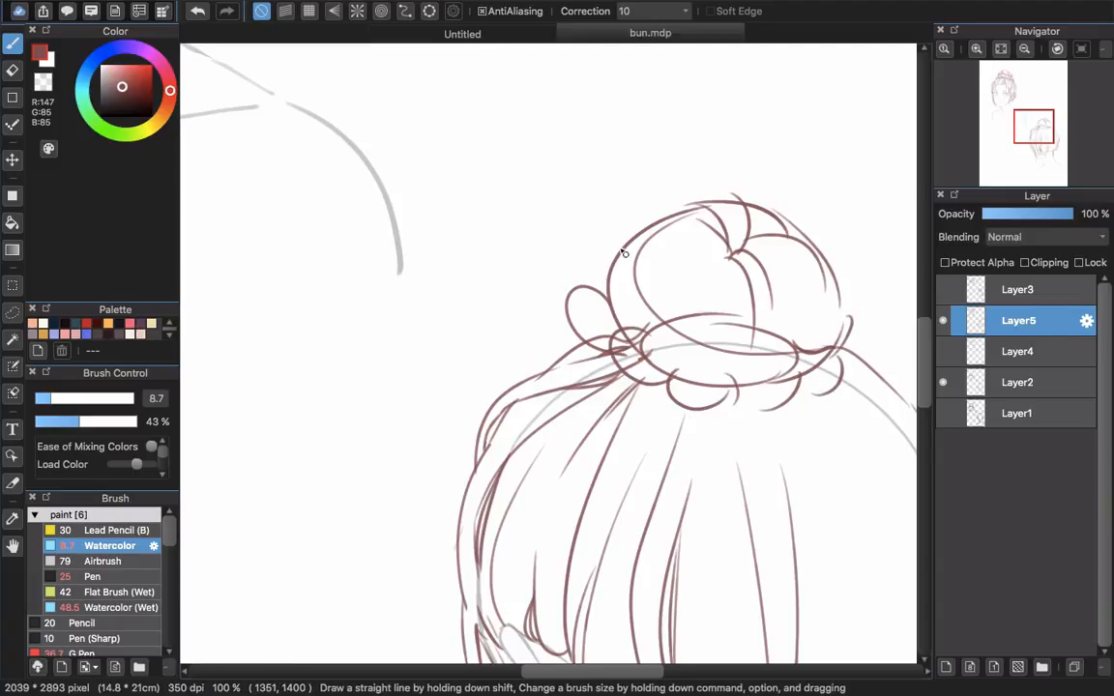
{"action": "scroll", "coordinate": [681, 384], "scroll_direction": "down", "scroll_amount": 1}
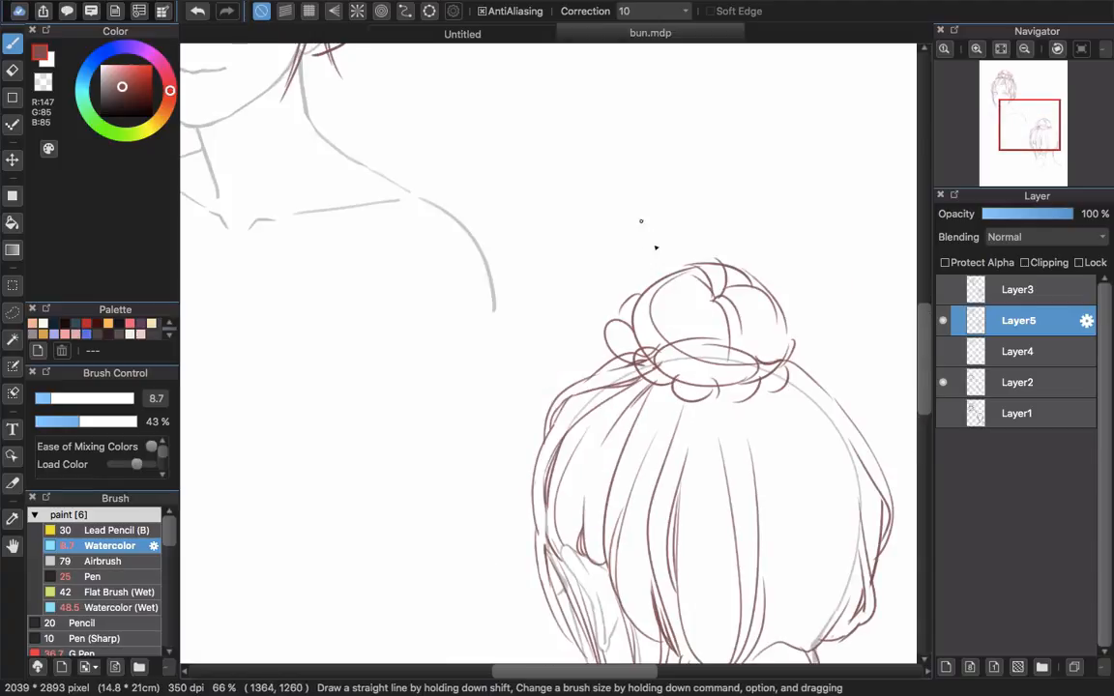
- Erase the oval and overlapping lines inside the bun, and redraw the curves of its middle sections down to the base
{"action": "scroll", "coordinate": [692, 275], "scroll_direction": "up", "scroll_amount": 2}
{"action": "scroll", "coordinate": [582, 389], "scroll_direction": "down", "scroll_amount": 5}
{"action": "scroll", "coordinate": [583, 389], "scroll_direction": "right", "scroll_amount": 3}
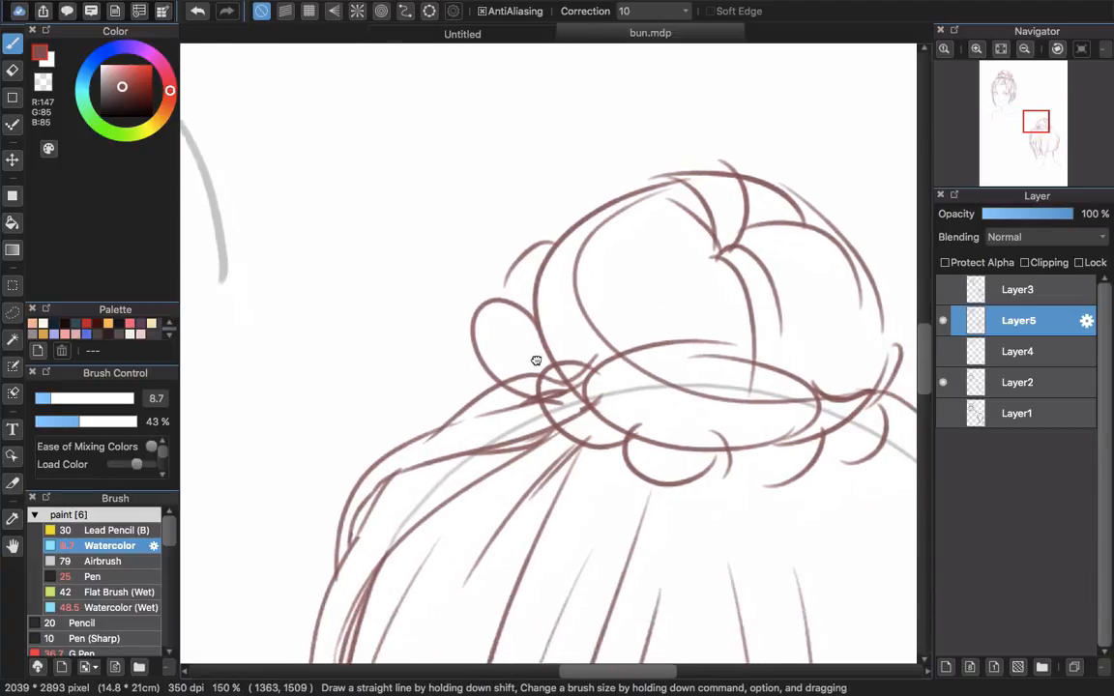
{"action": "key", "text": "e"}
{"action": "mouse_move", "coordinate": [588, 390]}
{"action": "left_mouse_down"}
{"action": "mouse_move", "coordinate": [656, 351]}
{"action": "mouse_move", "coordinate": [613, 394]}
{"action": "mouse_move", "coordinate": [700, 396]}
{"action": "mouse_move", "coordinate": [633, 343]}
{"action": "mouse_move", "coordinate": [694, 364]}
{"action": "mouse_move", "coordinate": [747, 412]}
{"action": "mouse_move", "coordinate": [791, 403]}
{"action": "mouse_move", "coordinate": [815, 361]}
{"action": "mouse_move", "coordinate": [774, 419]}
{"action": "mouse_move", "coordinate": [823, 412]}
{"action": "mouse_move", "coordinate": [745, 426]}
{"action": "mouse_move", "coordinate": [838, 329]}
{"action": "mouse_move", "coordinate": [854, 277]}
{"action": "mouse_move", "coordinate": [773, 244]}
{"action": "left_mouse_up"}
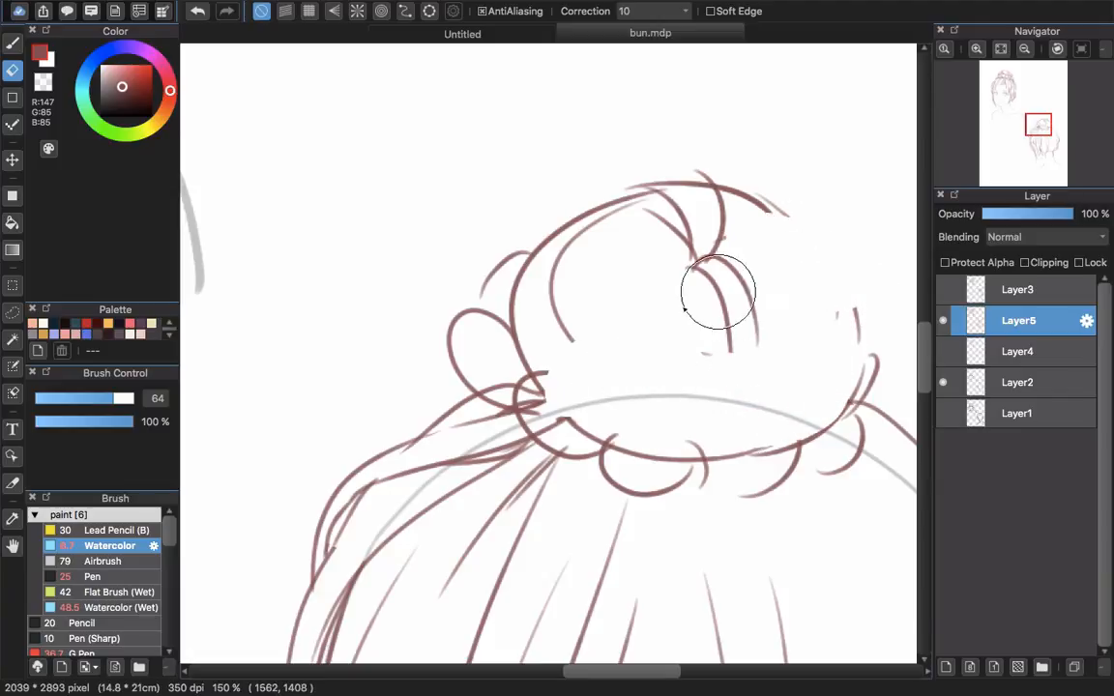
{"action": "key", "text": "b"}
{"action": "mouse_move", "coordinate": [714, 274]}
{"action": "left_mouse_down"}
{"action": "mouse_move", "coordinate": [727, 305]}
{"action": "mouse_move", "coordinate": [717, 449]}
{"action": "mouse_move", "coordinate": [690, 461]}
{"action": "left_mouse_up"}
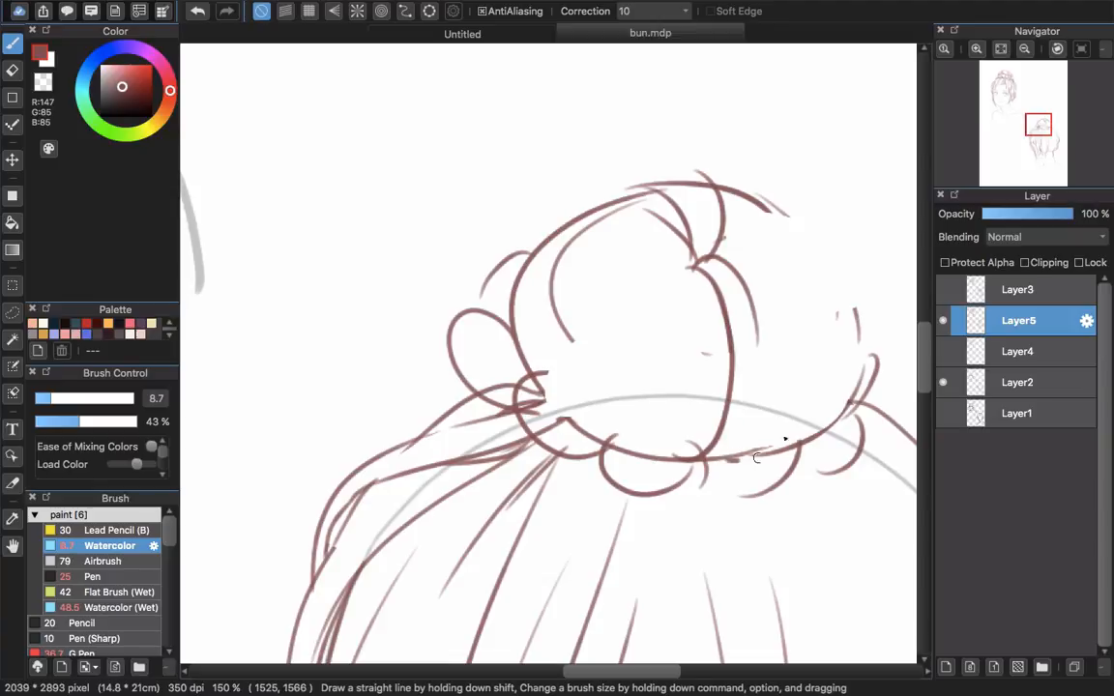
{"action": "mouse_move", "coordinate": [785, 439]}
{"action": "left_mouse_down"}
{"action": "mouse_move", "coordinate": [771, 259]}
{"action": "mouse_move", "coordinate": [704, 260]}
{"action": "mouse_move", "coordinate": [766, 345]}
{"action": "mouse_move", "coordinate": [756, 367]}
{"action": "left_mouse_up"}
- Draw the bun's puffed outer right section and a smaller lobe behind it, clearing the old lines near the peak
{"action": "key", "text": "e"}
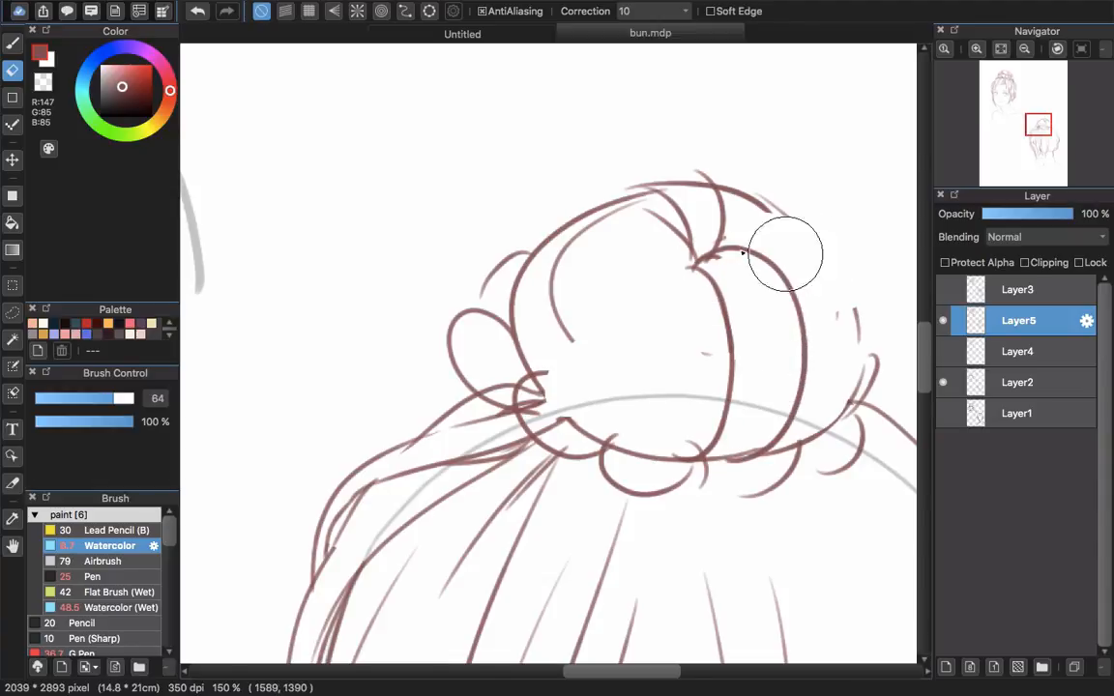
{"action": "key", "text": "b"}
{"action": "mouse_move", "coordinate": [714, 254]}
{"action": "left_mouse_down"}
{"action": "mouse_move", "coordinate": [858, 361]}
{"action": "mouse_move", "coordinate": [855, 411]}
{"action": "left_mouse_up"}
{"action": "key", "text": "e"}
{"action": "left_click_drag", "start_coordinate": [709, 241], "coordinate": [741, 216]}
{"action": "key", "text": "b"}
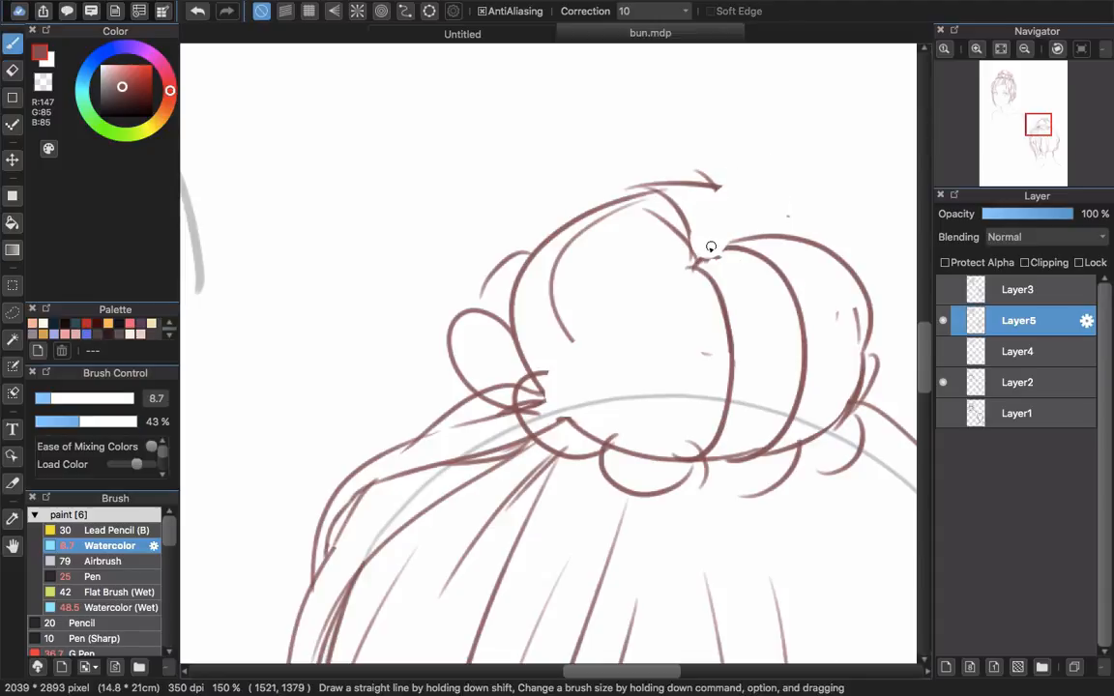
{"action": "mouse_move", "coordinate": [702, 251]}
{"action": "left_mouse_down"}
{"action": "mouse_move", "coordinate": [707, 210]}
{"action": "mouse_move", "coordinate": [815, 209]}
{"action": "mouse_move", "coordinate": [831, 250]}
{"action": "left_mouse_up"}
- Erase the old lines at the bun's peak and draw arched upper left lobes curving into the center point
{"action": "left_click_drag", "start_coordinate": [634, 256], "coordinate": [701, 292]}
{"action": "key", "text": "e"}
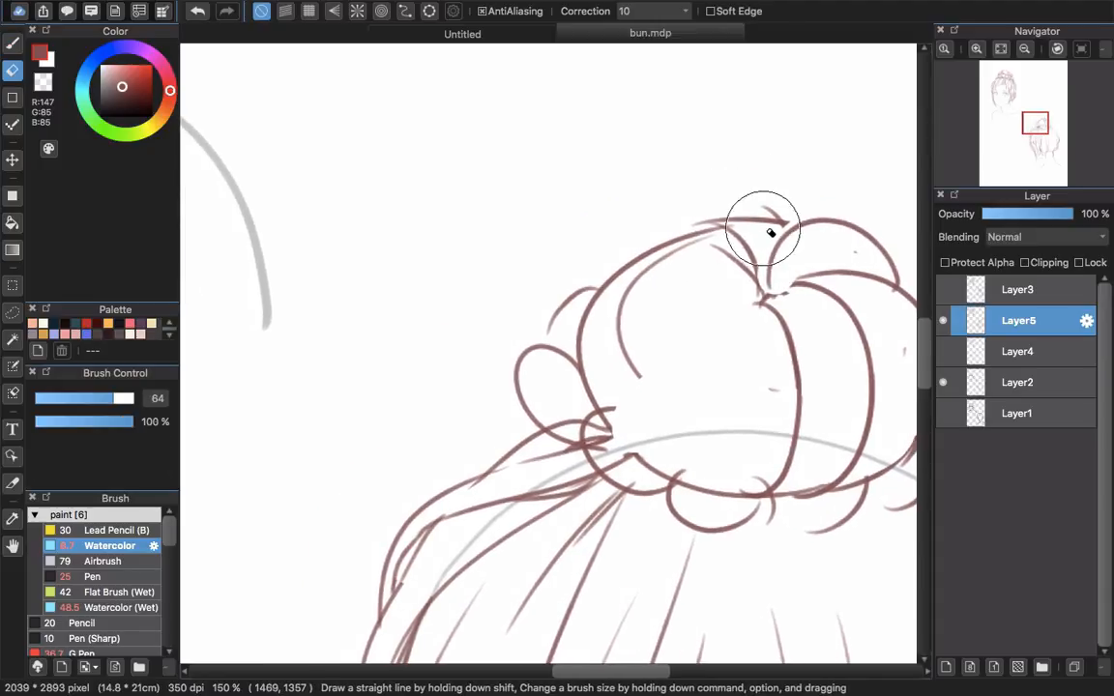
{"action": "mouse_move", "coordinate": [771, 233]}
{"action": "left_mouse_down"}
{"action": "mouse_move", "coordinate": [750, 267]}
{"action": "mouse_move", "coordinate": [727, 237]}
{"action": "mouse_move", "coordinate": [668, 235]}
{"action": "mouse_move", "coordinate": [758, 302]}
{"action": "left_mouse_up"}
{"action": "key", "text": "b"}
{"action": "left_click_drag", "start_coordinate": [672, 225], "coordinate": [790, 237]}
{"action": "mouse_move", "coordinate": [719, 249]}
{"action": "left_mouse_down"}
{"action": "mouse_move", "coordinate": [747, 266]}
{"action": "mouse_move", "coordinate": [738, 293]}
{"action": "mouse_move", "coordinate": [778, 287]}
{"action": "mouse_move", "coordinate": [696, 387]}
{"action": "mouse_move", "coordinate": [714, 414]}
{"action": "left_mouse_up"}
- Erase the bun's old left outline and draw a lower left lobe and a large rounded front section
{"action": "key", "text": "e"}
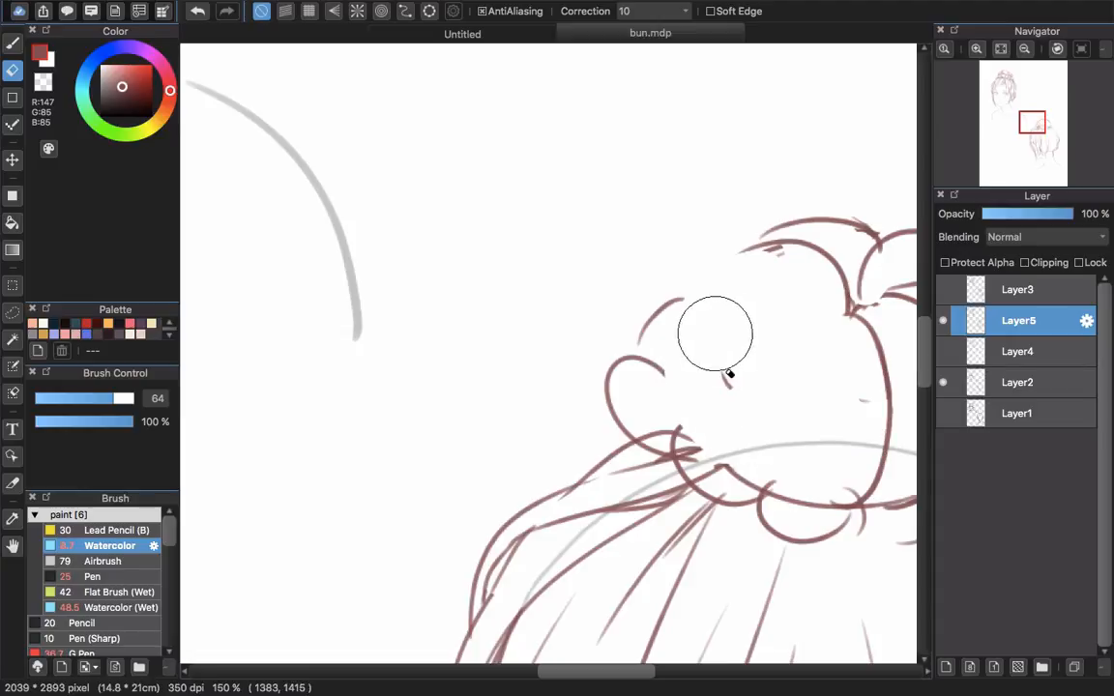
{"action": "left_click_drag", "start_coordinate": [715, 334], "coordinate": [737, 406]}
{"action": "key", "text": "b"}
{"action": "mouse_move", "coordinate": [689, 302]}
{"action": "left_mouse_down"}
{"action": "mouse_move", "coordinate": [833, 303]}
{"action": "mouse_move", "coordinate": [845, 319]}
{"action": "left_mouse_up"}
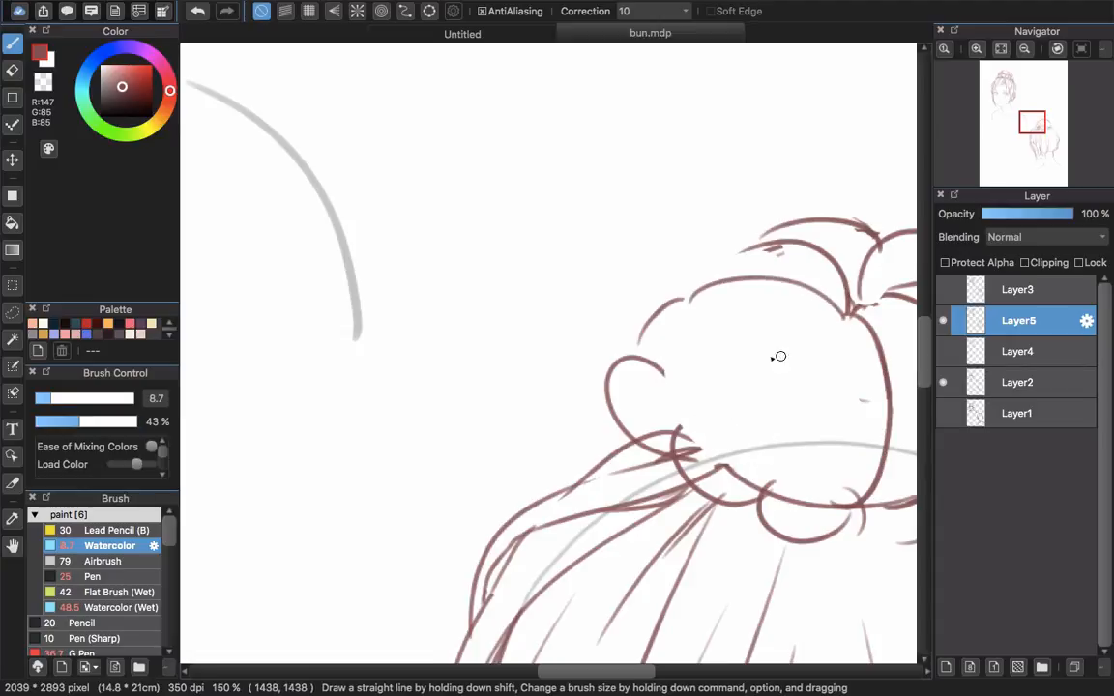
{"action": "left_click_drag", "start_coordinate": [781, 357], "coordinate": [809, 297]}
{"action": "mouse_move", "coordinate": [859, 255]}
{"action": "left_mouse_down"}
{"action": "mouse_move", "coordinate": [747, 309]}
{"action": "mouse_move", "coordinate": [749, 405]}
{"action": "mouse_move", "coordinate": [795, 433]}
{"action": "left_mouse_up"}
{"action": "mouse_move", "coordinate": [749, 388]}
{"action": "left_mouse_down"}
{"action": "mouse_move", "coordinate": [690, 377]}
{"action": "mouse_move", "coordinate": [514, 443]}
{"action": "left_mouse_up"}
{"action": "left_click_drag", "start_coordinate": [541, 242], "coordinate": [499, 292]}
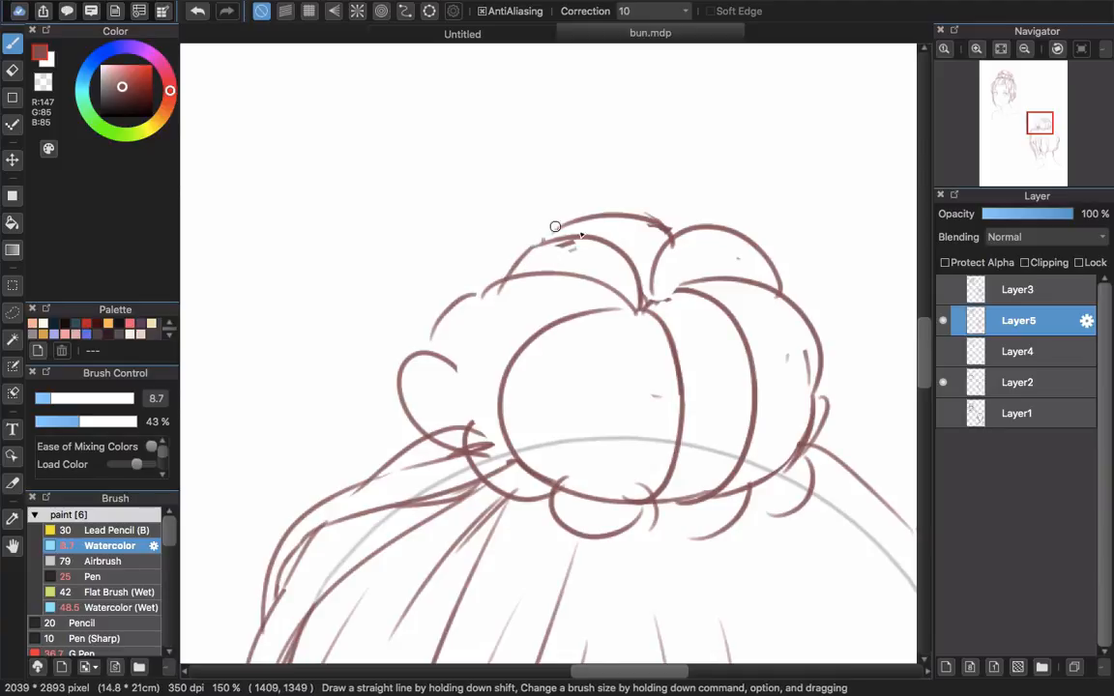
- Erase the loose loops beside the bun and redraw the curved left edge down toward its base
{"action": "mouse_move", "coordinate": [593, 334]}
{"action": "left_mouse_down"}
{"action": "mouse_move", "coordinate": [624, 299]}
{"action": "mouse_move", "coordinate": [781, 240]}
{"action": "left_mouse_up"}
{"action": "key", "text": "e"}
{"action": "mouse_move", "coordinate": [659, 218]}
{"action": "left_mouse_down"}
{"action": "mouse_move", "coordinate": [616, 324]}
{"action": "mouse_move", "coordinate": [642, 260]}
{"action": "mouse_move", "coordinate": [641, 315]}
{"action": "left_mouse_up"}
{"action": "key", "text": "b"}
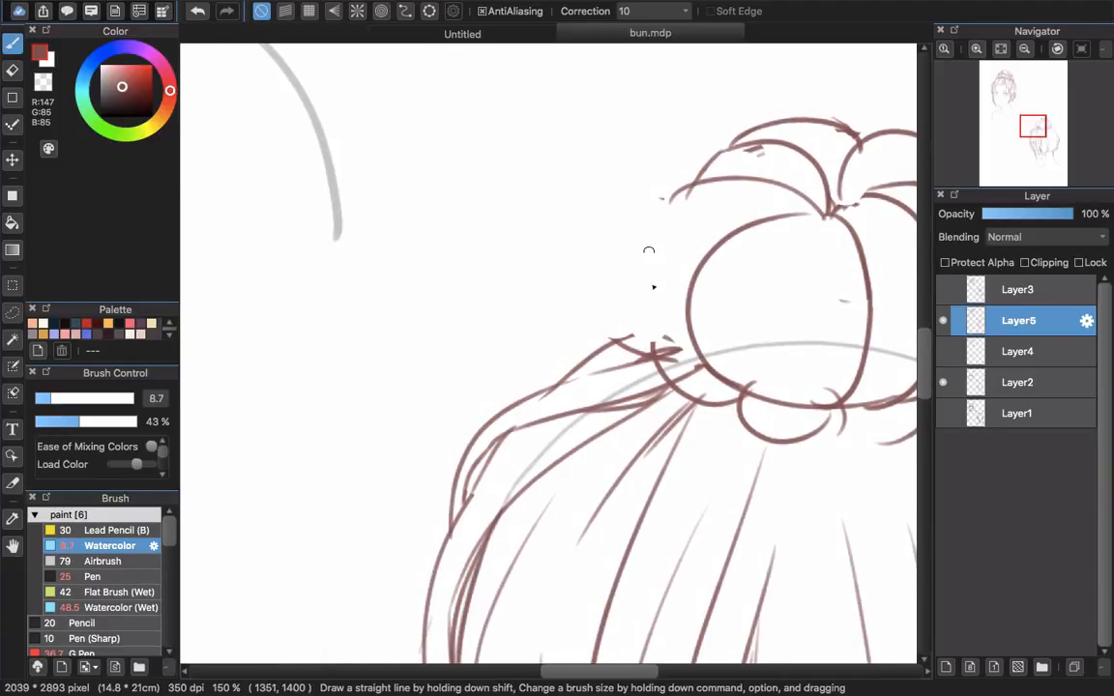
{"action": "left_click_drag", "start_coordinate": [651, 235], "coordinate": [674, 319]}
- Replace the overlapping base lines below the bun's middle with the rounded top of a wrapped front roll
{"action": "mouse_move", "coordinate": [744, 392]}
{"action": "left_mouse_down"}
{"action": "mouse_move", "coordinate": [663, 344]}
{"action": "mouse_move", "coordinate": [747, 359]}
{"action": "mouse_move", "coordinate": [745, 348]}
{"action": "left_mouse_up"}
{"action": "key", "text": "e"}
{"action": "key", "text": "b"}
{"action": "mouse_move", "coordinate": [662, 345]}
{"action": "left_mouse_down"}
{"action": "mouse_move", "coordinate": [769, 344]}
{"action": "mouse_move", "coordinate": [766, 367]}
{"action": "mouse_move", "coordinate": [725, 400]}
{"action": "mouse_move", "coordinate": [711, 396]}
{"action": "mouse_move", "coordinate": [736, 400]}
{"action": "mouse_move", "coordinate": [803, 353]}
{"action": "mouse_move", "coordinate": [753, 386]}
{"action": "left_mouse_up"}
{"action": "key", "text": "e"}
{"action": "key", "text": "b"}
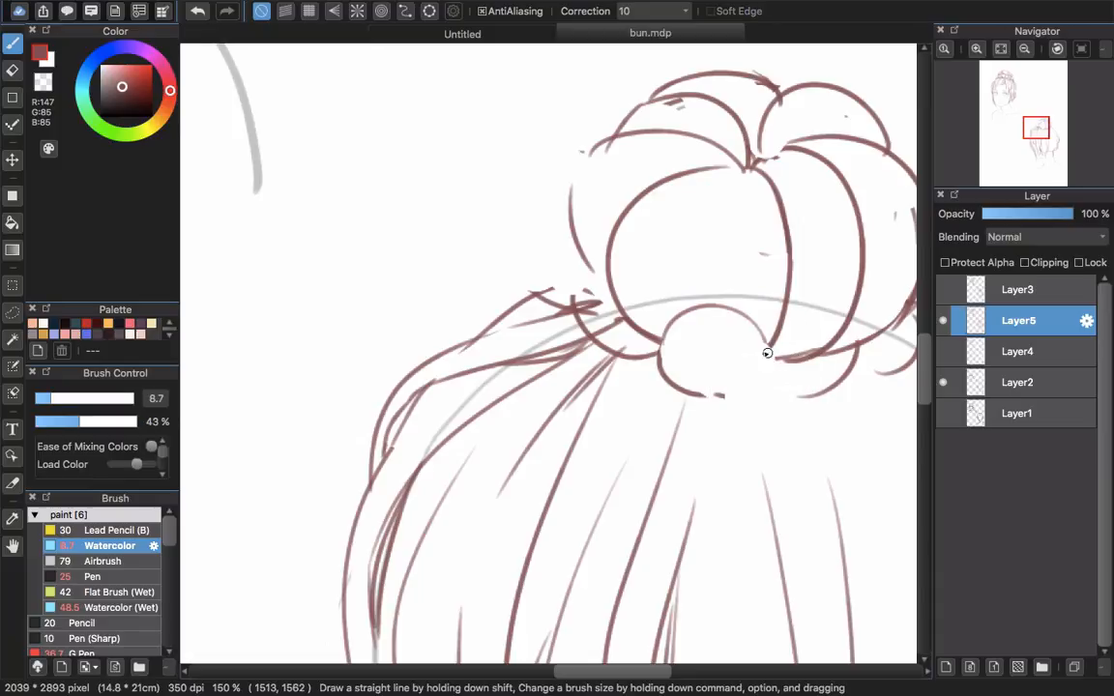
{"action": "mouse_move", "coordinate": [766, 345]}
{"action": "left_mouse_down"}
{"action": "mouse_move", "coordinate": [830, 308]}
{"action": "mouse_move", "coordinate": [851, 326]}
{"action": "mouse_move", "coordinate": [872, 318]}
{"action": "mouse_move", "coordinate": [711, 363]}
{"action": "mouse_move", "coordinate": [709, 342]}
{"action": "mouse_move", "coordinate": [679, 355]}
{"action": "mouse_move", "coordinate": [687, 328]}
{"action": "mouse_move", "coordinate": [749, 281]}
{"action": "mouse_move", "coordinate": [752, 325]}
{"action": "mouse_move", "coordinate": [730, 356]}
{"action": "mouse_move", "coordinate": [747, 313]}
{"action": "mouse_move", "coordinate": [720, 350]}
{"action": "mouse_move", "coordinate": [646, 400]}
{"action": "mouse_move", "coordinate": [735, 348]}
{"action": "mouse_move", "coordinate": [686, 404]}
{"action": "mouse_move", "coordinate": [628, 385]}
{"action": "left_mouse_up"}
- Clean up the lower right base lines and draw the closing curves of the front and right wrap rolls
{"action": "key", "text": "e"}
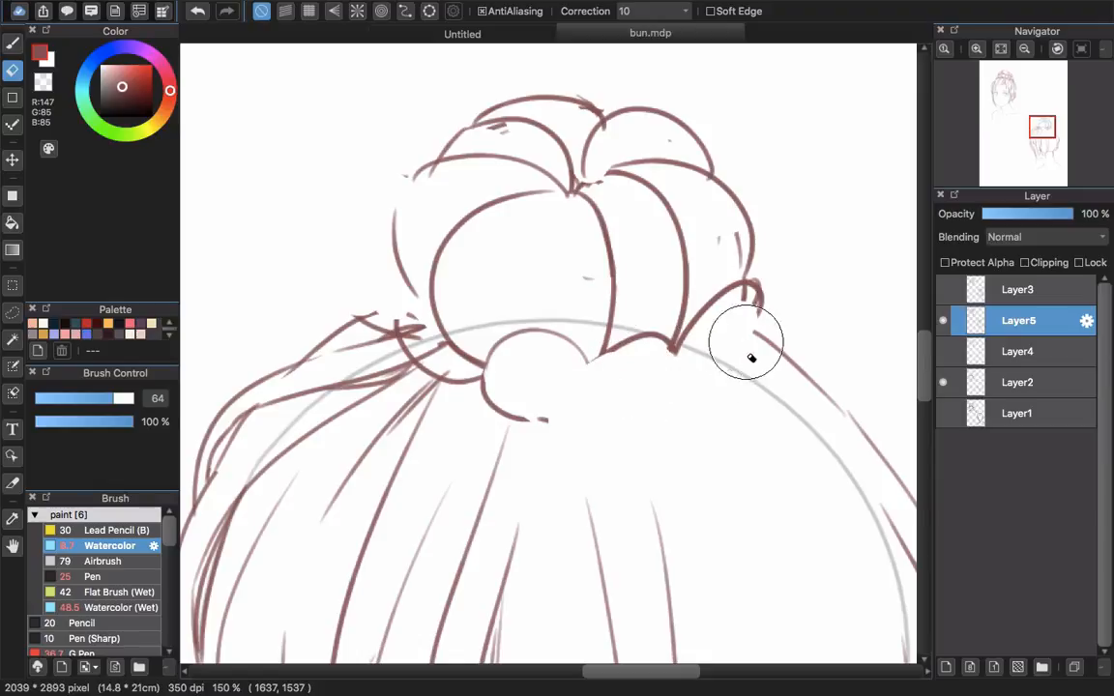
{"action": "key", "text": "b"}
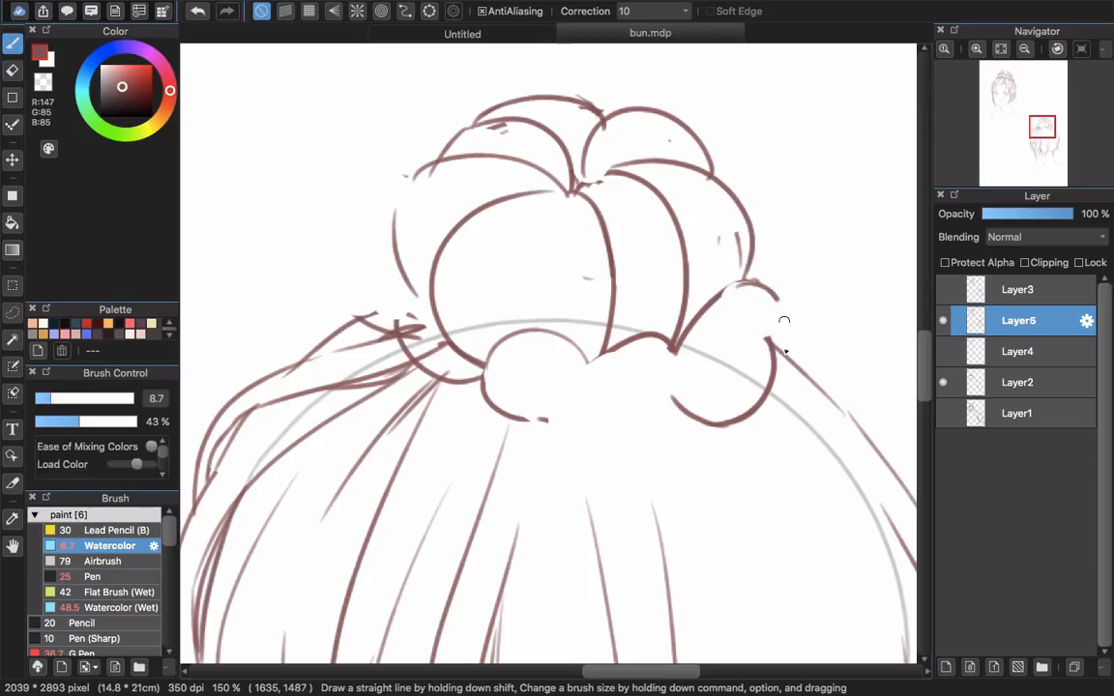
{"action": "scroll", "coordinate": [716, 371], "scroll_direction": "down", "scroll_amount": 2}
{"action": "scroll", "coordinate": [716, 370], "scroll_direction": "left", "scroll_amount": 2}
{"action": "left_click_drag", "start_coordinate": [739, 308], "coordinate": [670, 346]}
{"action": "left_click_drag", "start_coordinate": [741, 286], "coordinate": [770, 358]}
- Erase stray lines at the wrap's edge and redraw the rounded loops on the bun's lower left
{"action": "key", "text": "e"}
{"action": "mouse_move", "coordinate": [756, 269]}
{"action": "left_mouse_down"}
{"action": "mouse_move", "coordinate": [788, 225]}
{"action": "mouse_move", "coordinate": [785, 233]}
{"action": "left_mouse_up"}
{"action": "key", "text": "b"}
{"action": "scroll", "coordinate": [717, 319], "scroll_direction": "left", "scroll_amount": 1}
{"action": "left_click_drag", "start_coordinate": [636, 276], "coordinate": [717, 287]}
{"action": "scroll", "coordinate": [659, 359], "scroll_direction": "left", "scroll_amount": 2}
{"action": "scroll", "coordinate": [659, 360], "scroll_direction": "up", "scroll_amount": 1}
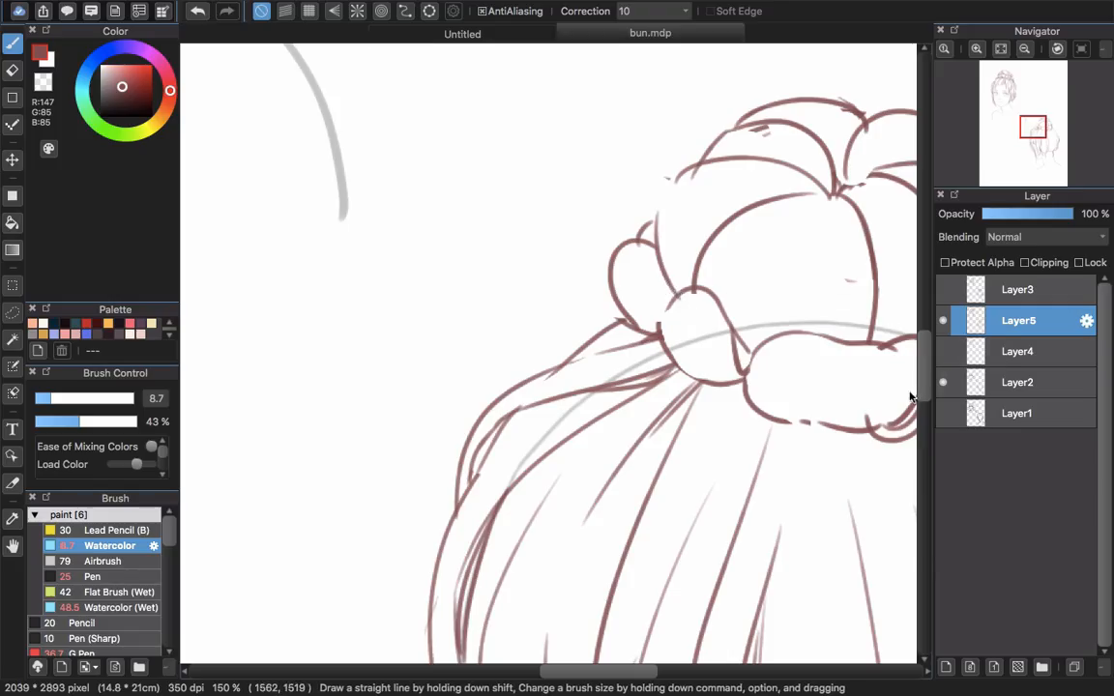
- Hide the head sketch on Layer2
{"action": "left_click", "coordinate": [944, 383]}
{"action": "scroll", "coordinate": [798, 397], "scroll_direction": "down", "scroll_amount": 2}
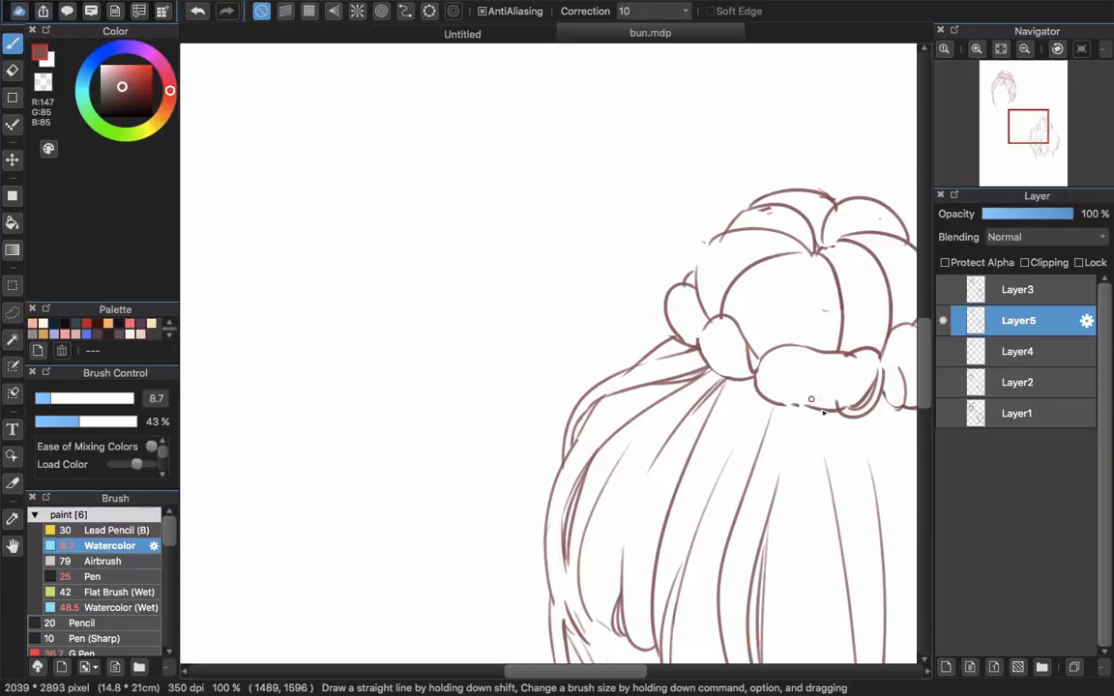
{"action": "scroll", "coordinate": [823, 412], "scroll_direction": "right", "scroll_amount": 3}
{"action": "scroll", "coordinate": [823, 412], "scroll_direction": "down", "scroll_amount": 1}
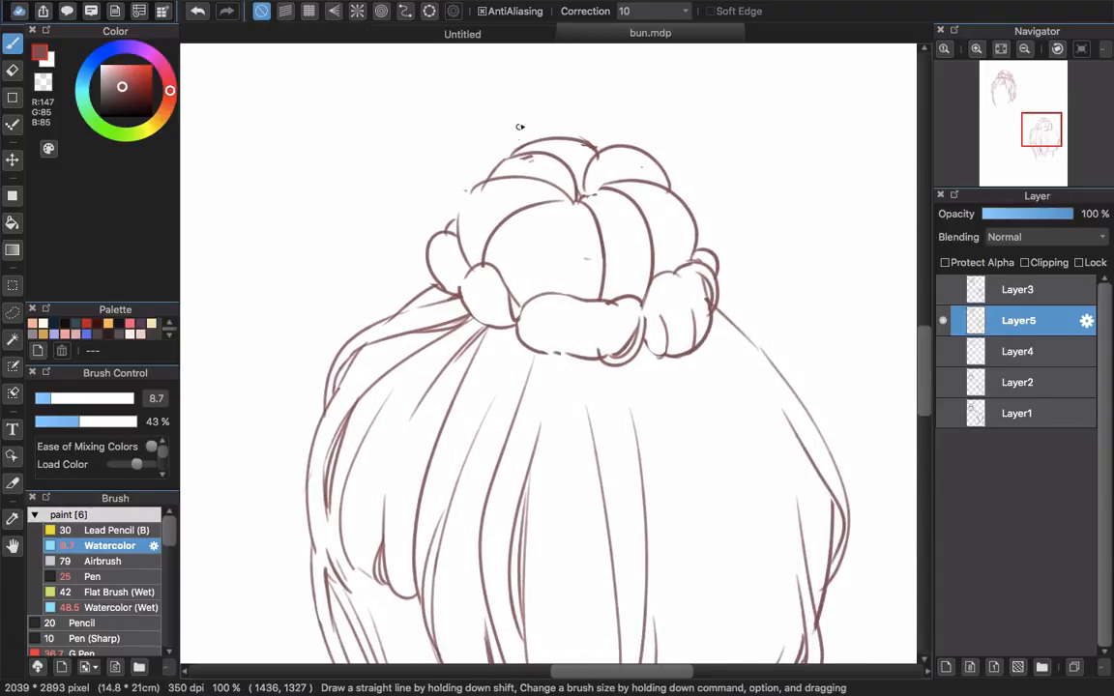
- Draw strands converging at the center point in the bun's upper left lobes and add a looped tuft on top
{"action": "scroll", "coordinate": [477, 168], "scroll_direction": "up", "scroll_amount": 2}
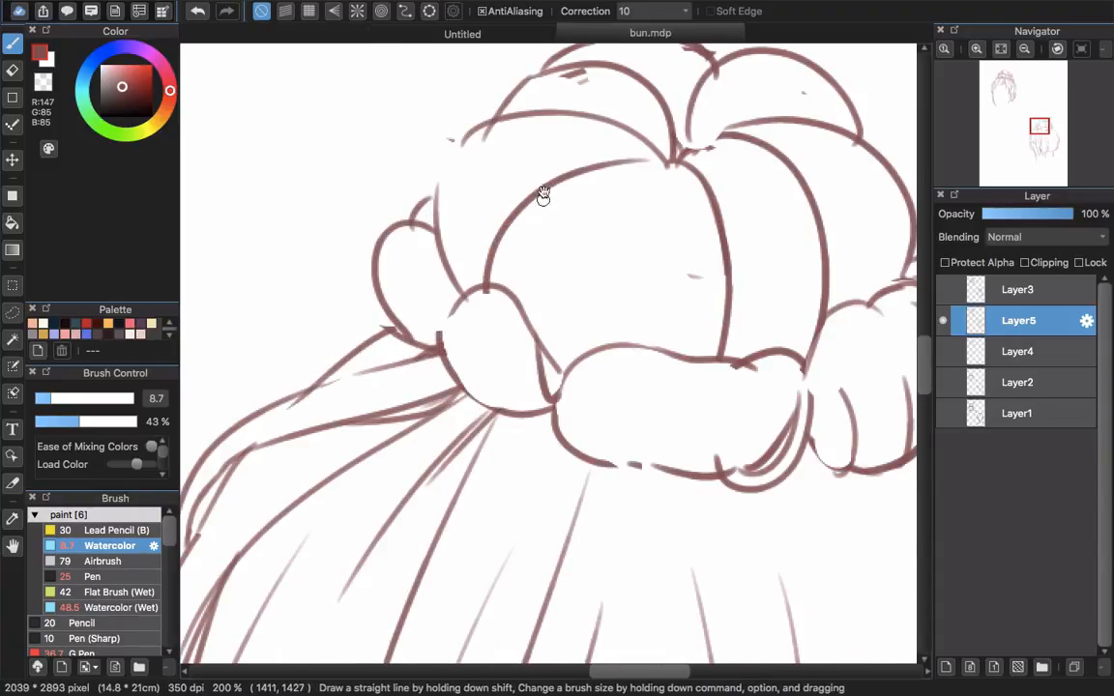
{"action": "left_click_drag", "start_coordinate": [544, 196], "coordinate": [572, 241]}
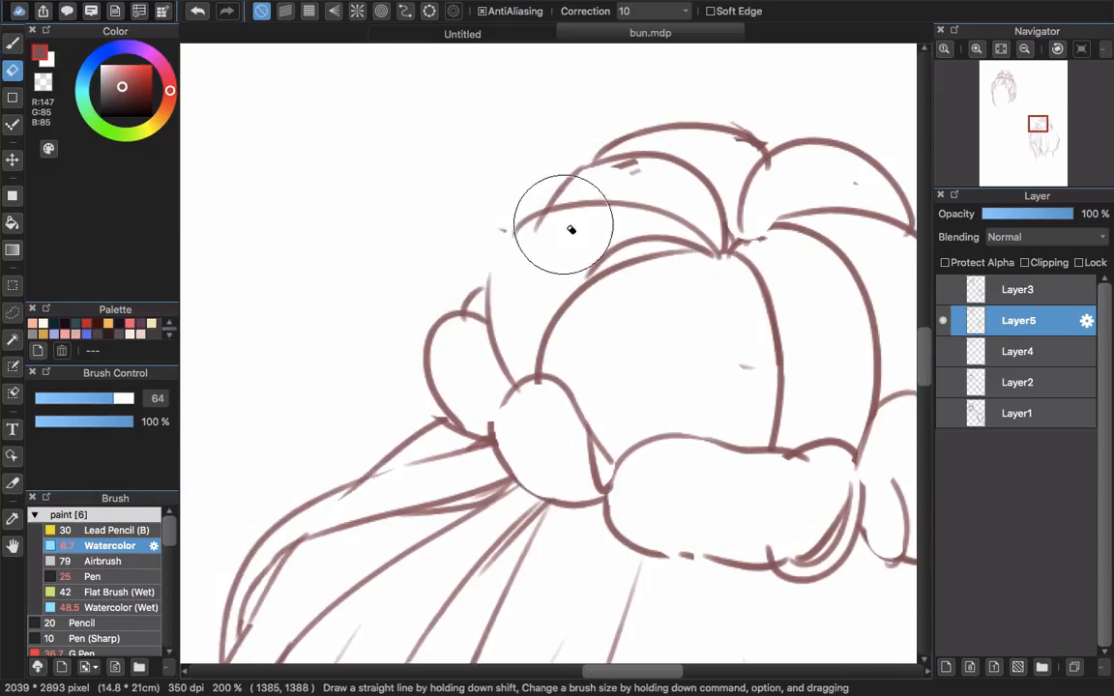
{"action": "key", "text": "b"}
{"action": "left_click_drag", "start_coordinate": [513, 227], "coordinate": [648, 164]}
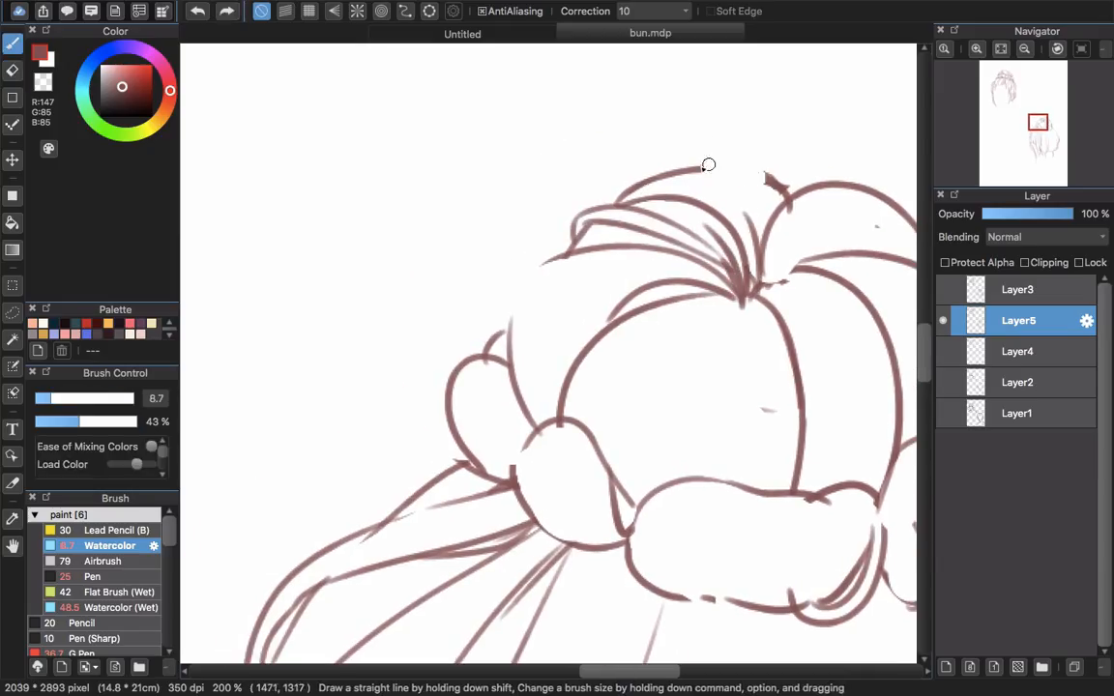
{"action": "left_click_drag", "start_coordinate": [628, 203], "coordinate": [704, 160]}
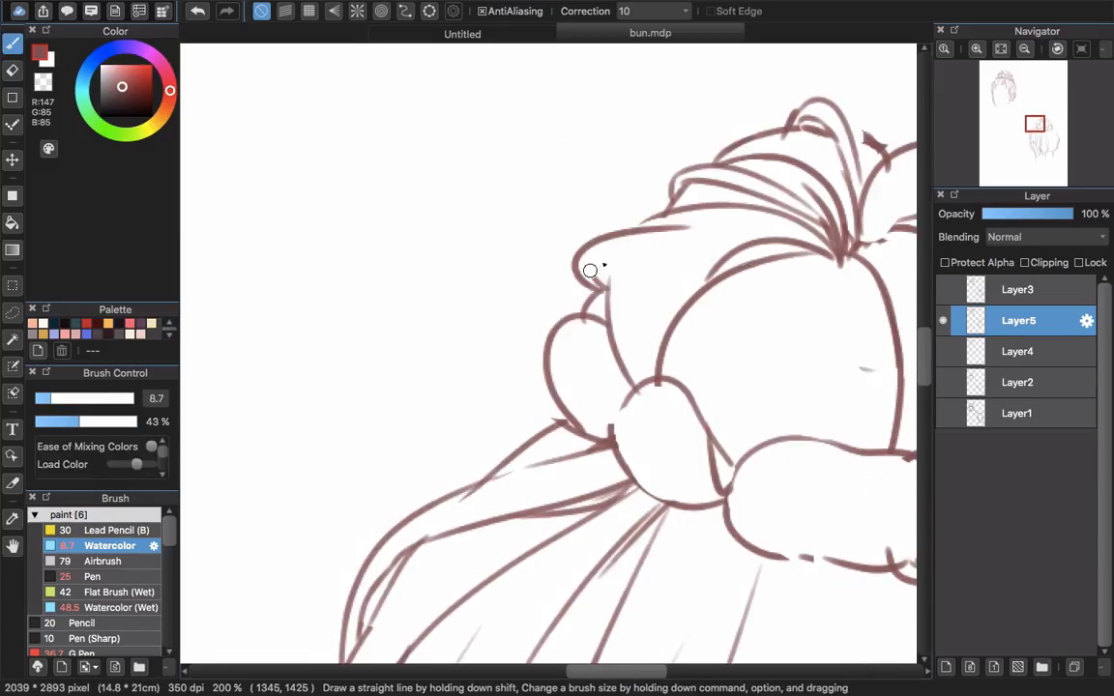
- Fill the wrap's left and lower left loops with curved strands and small curled folds
{"action": "left_click_drag", "start_coordinate": [535, 259], "coordinate": [725, 198]}
{"action": "mouse_move", "coordinate": [585, 198]}
{"action": "left_mouse_down"}
{"action": "mouse_move", "coordinate": [547, 263]}
{"action": "mouse_move", "coordinate": [585, 319]}
{"action": "left_mouse_up"}
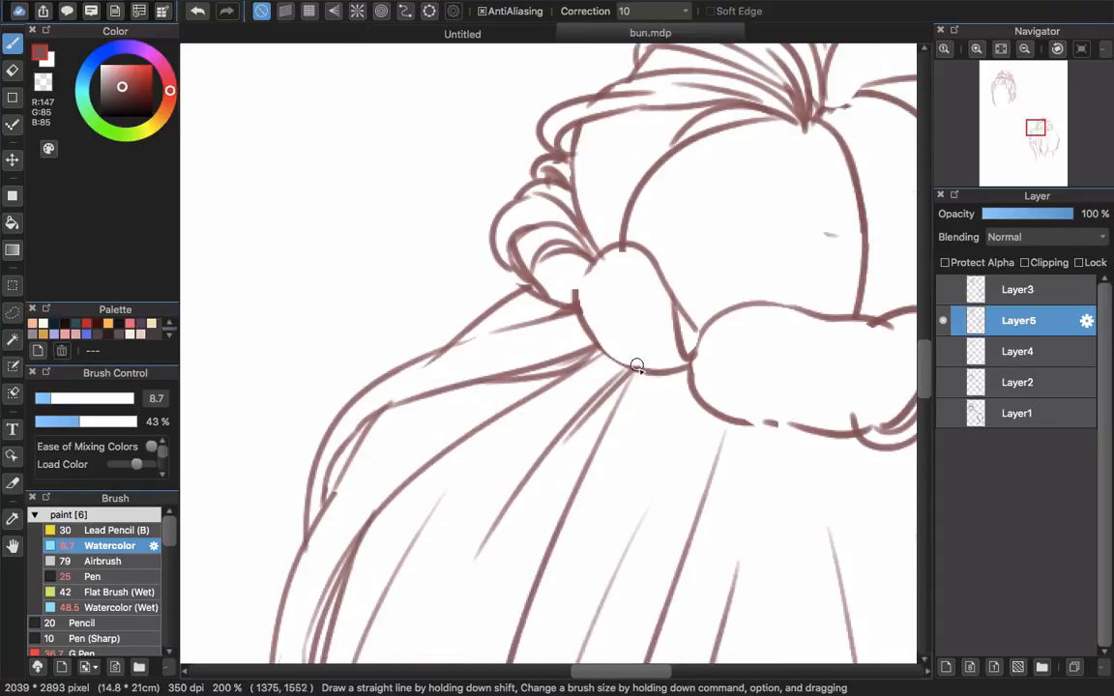
{"action": "mouse_move", "coordinate": [619, 339]}
{"action": "left_mouse_down"}
{"action": "mouse_move", "coordinate": [541, 271]}
{"action": "mouse_move", "coordinate": [604, 300]}
{"action": "mouse_move", "coordinate": [580, 291]}
{"action": "left_mouse_up"}
{"action": "mouse_move", "coordinate": [542, 208]}
{"action": "left_mouse_down"}
{"action": "mouse_move", "coordinate": [503, 320]}
{"action": "mouse_move", "coordinate": [493, 305]}
{"action": "left_mouse_up"}
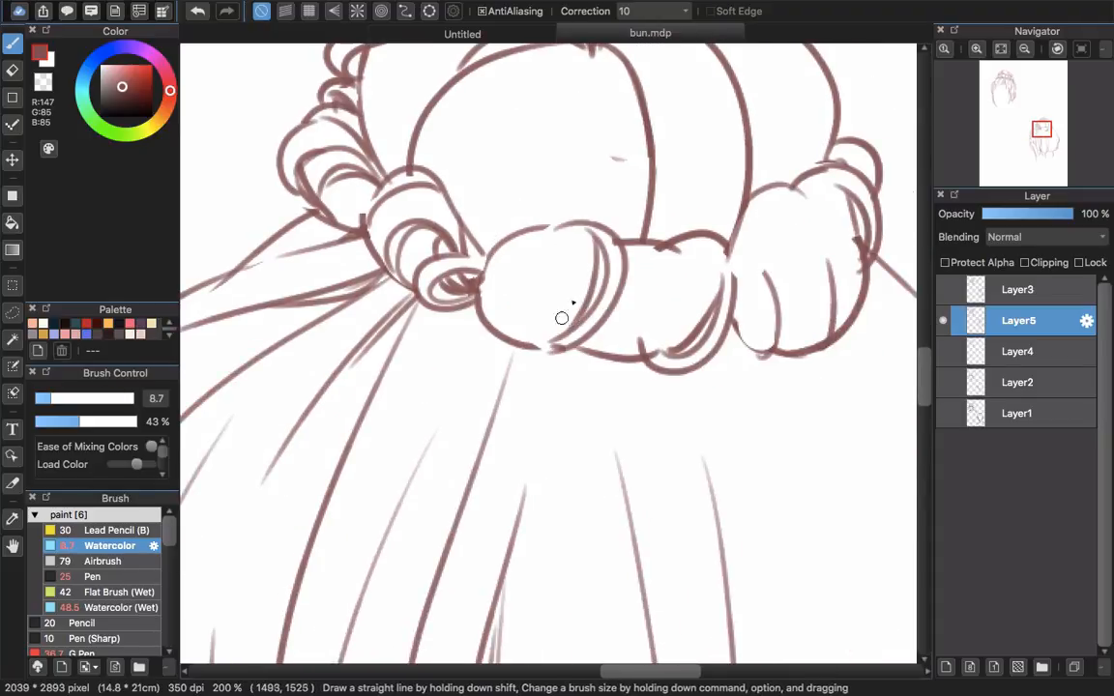
- Divide the front roll into twisted bulges and fill the front and right parts of the wrap with curved strands
{"action": "left_click_drag", "start_coordinate": [469, 208], "coordinate": [528, 192]}
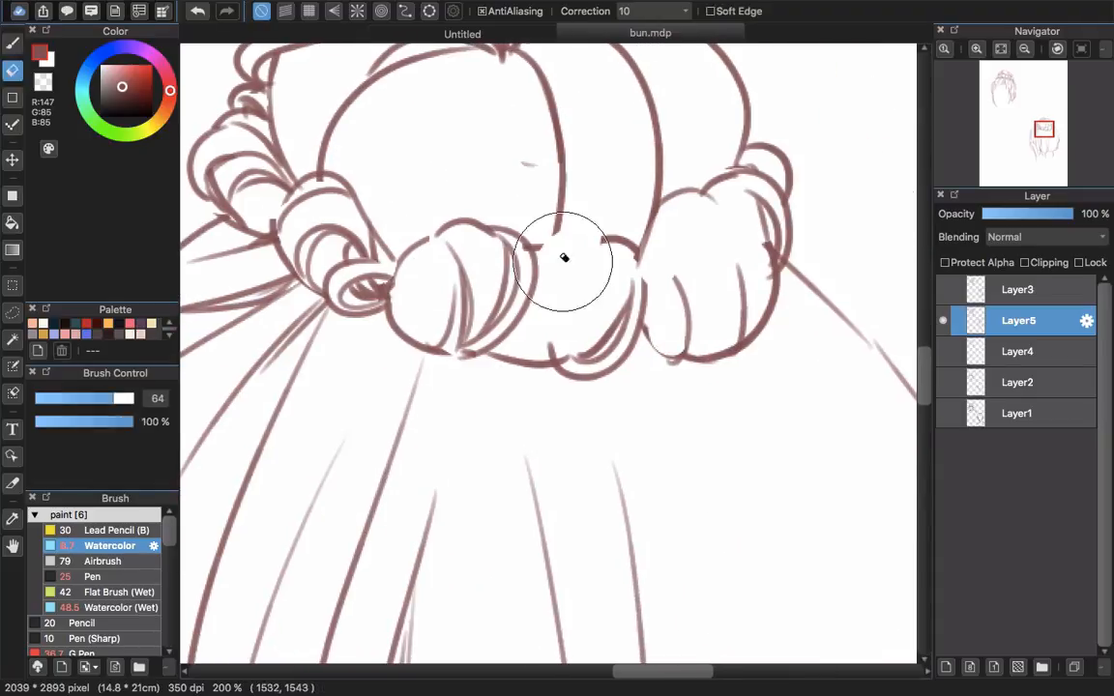
{"action": "mouse_move", "coordinate": [562, 257]}
{"action": "left_mouse_down"}
{"action": "mouse_move", "coordinate": [562, 362]}
{"action": "mouse_move", "coordinate": [591, 316]}
{"action": "left_mouse_up"}
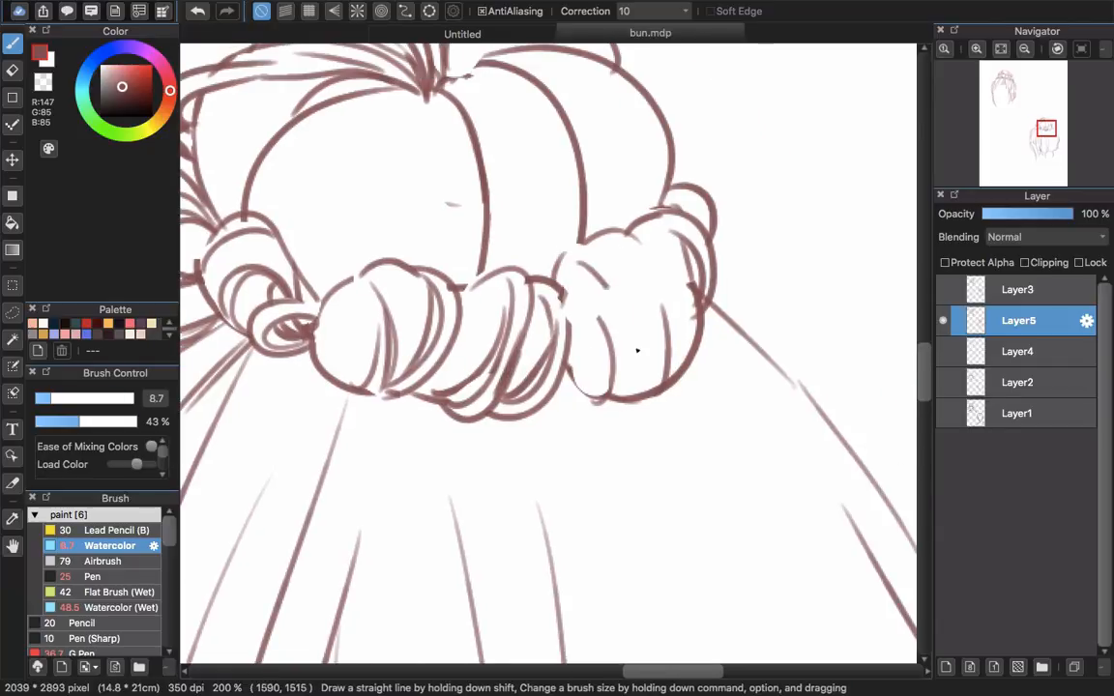
{"action": "left_click_drag", "start_coordinate": [581, 261], "coordinate": [571, 353]}
{"action": "left_click_drag", "start_coordinate": [541, 270], "coordinate": [522, 333]}
{"action": "key", "text": "e"}
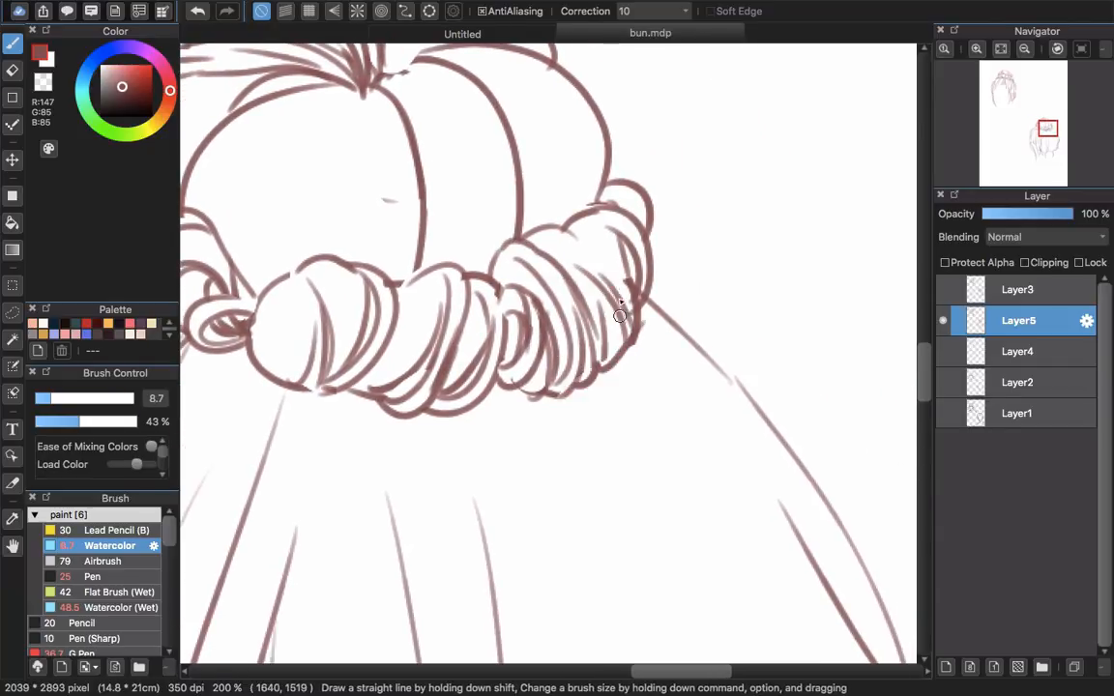
{"action": "left_click_drag", "start_coordinate": [629, 184], "coordinate": [659, 249]}
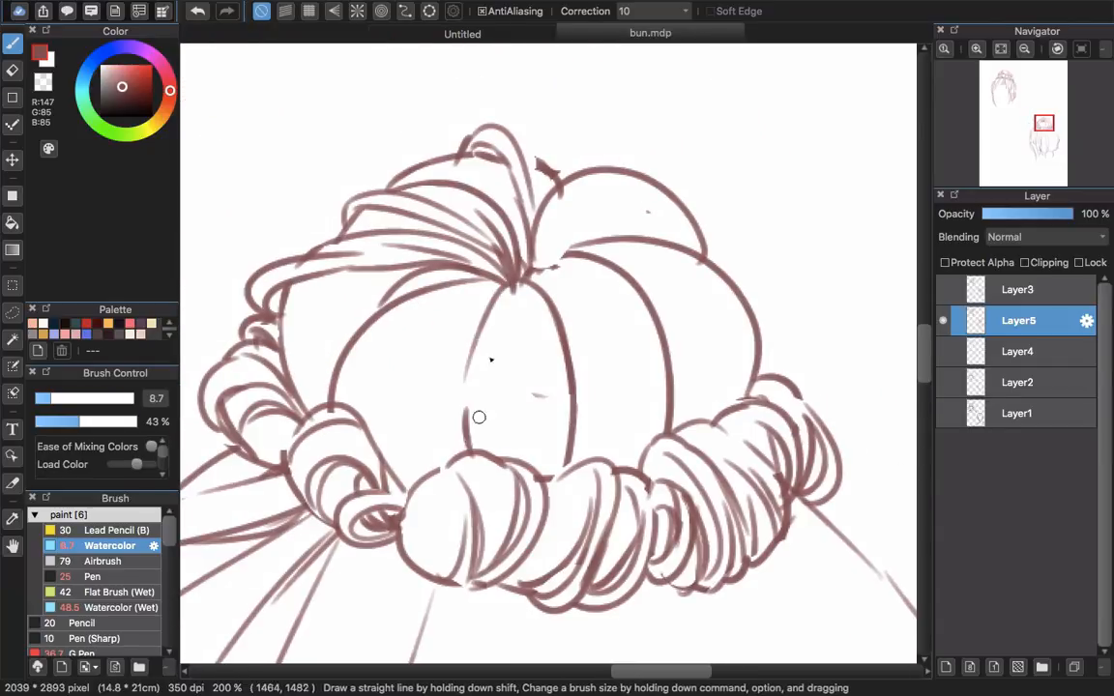
- Erase excess lines around the bun's left lobes and fill them with curved strands running from the center point toward the wrap
{"action": "key", "text": "e"}
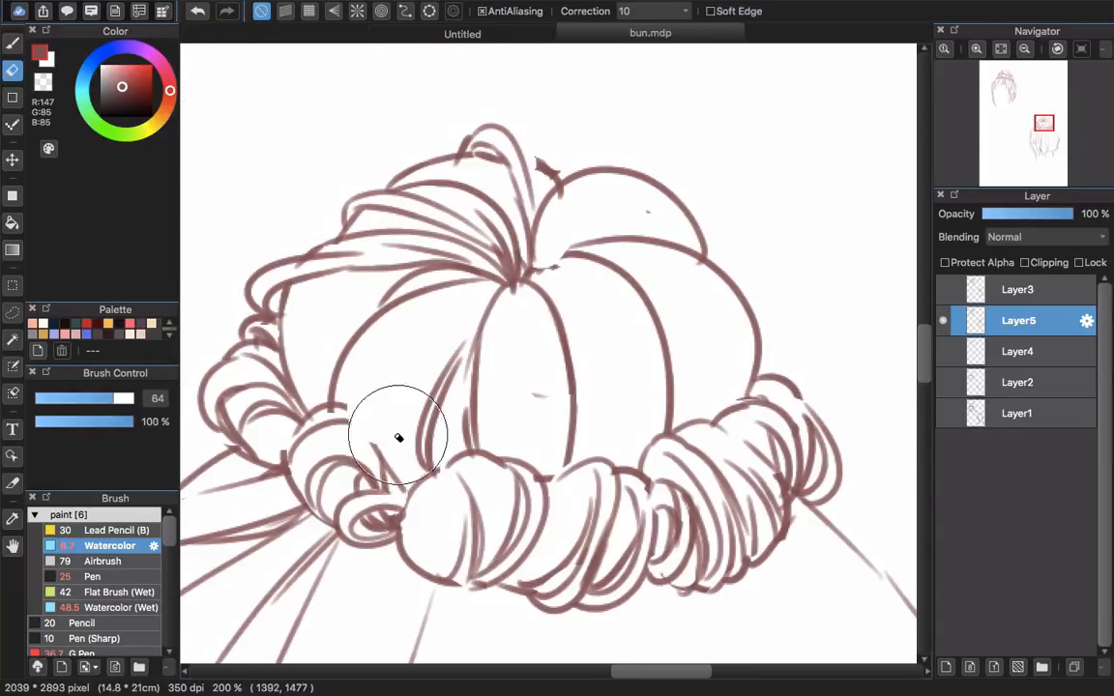
{"action": "key", "text": "b"}
{"action": "left_click_drag", "start_coordinate": [398, 438], "coordinate": [324, 324]}
{"action": "left_click_drag", "start_coordinate": [386, 281], "coordinate": [333, 382]}
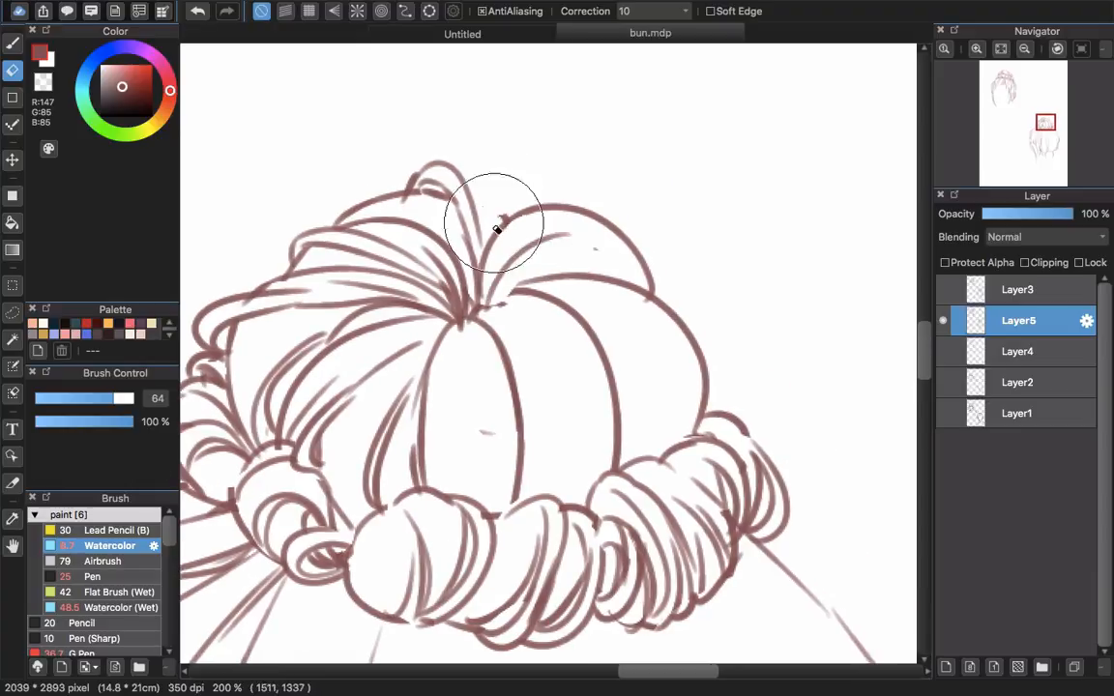
- Clean up the bun's upper right outline, add a small tuft beside the top loop, and draw folded strands across the upper right lobe
{"action": "key", "text": "b"}
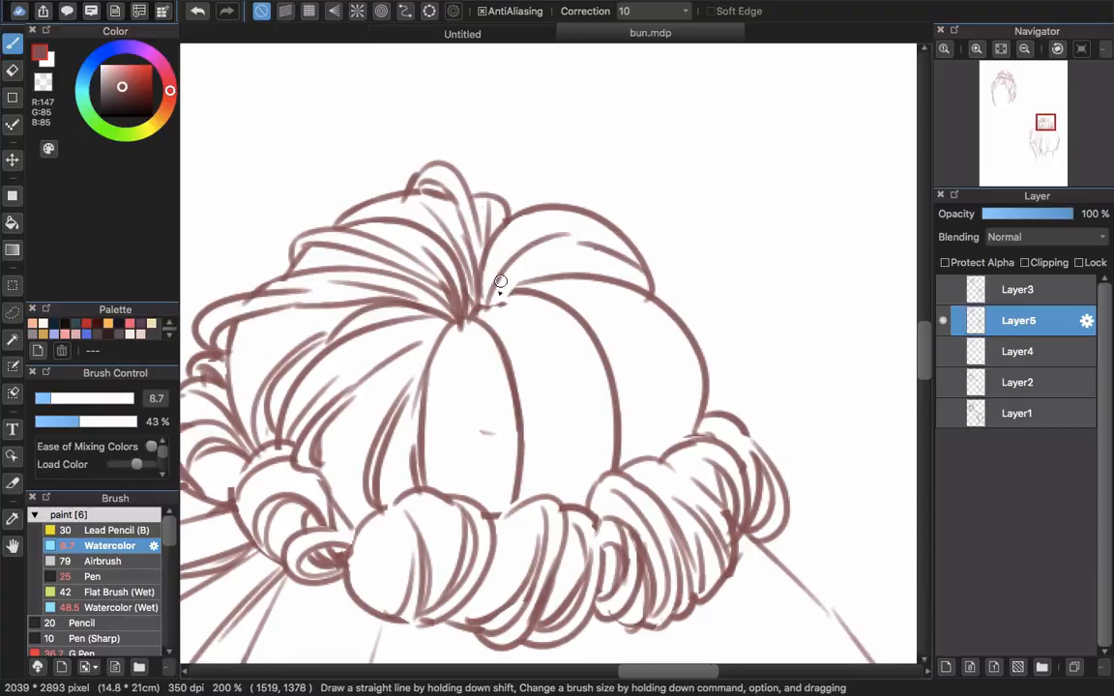
{"action": "mouse_move", "coordinate": [501, 282]}
{"action": "left_mouse_down"}
{"action": "mouse_move", "coordinate": [584, 241]}
{"action": "mouse_move", "coordinate": [648, 242]}
{"action": "mouse_move", "coordinate": [604, 226]}
{"action": "left_mouse_up"}
{"action": "key", "text": "e"}
{"action": "key", "text": "b"}
{"action": "left_click_drag", "start_coordinate": [633, 208], "coordinate": [632, 259]}
{"action": "left_click_drag", "start_coordinate": [575, 235], "coordinate": [635, 259]}
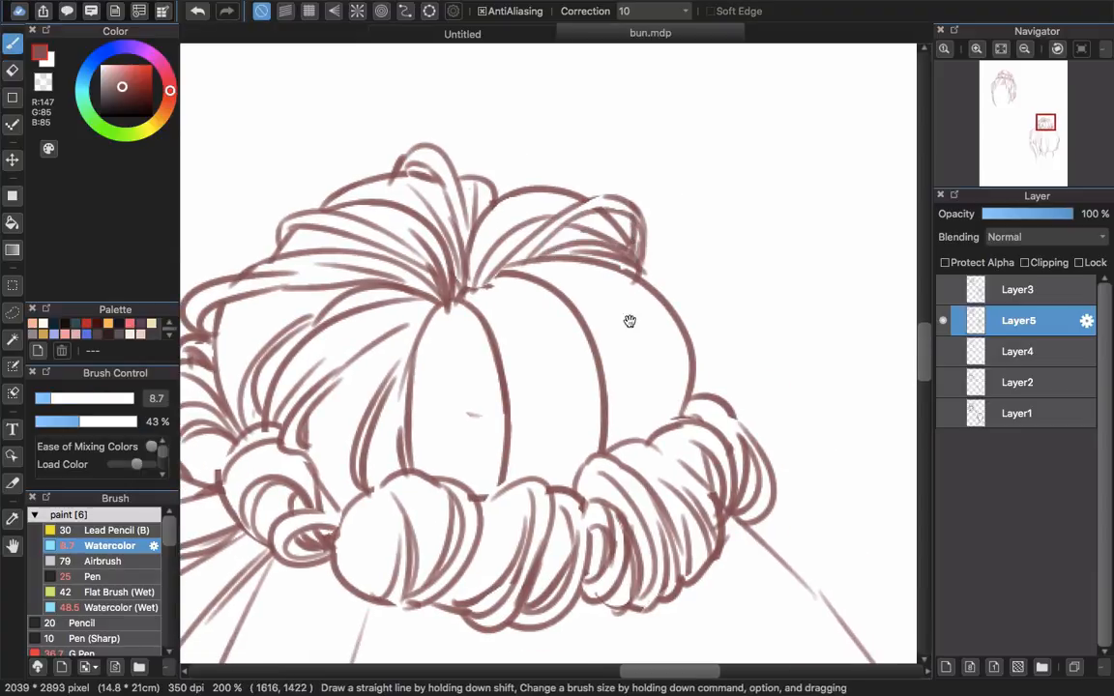
- Fill the bun's center and right lobes with strands running between the center point and the wrap
{"action": "left_click_drag", "start_coordinate": [630, 321], "coordinate": [594, 291]}
{"action": "left_click_drag", "start_coordinate": [522, 314], "coordinate": [542, 382]}
{"action": "left_click_drag", "start_coordinate": [571, 280], "coordinate": [522, 368]}
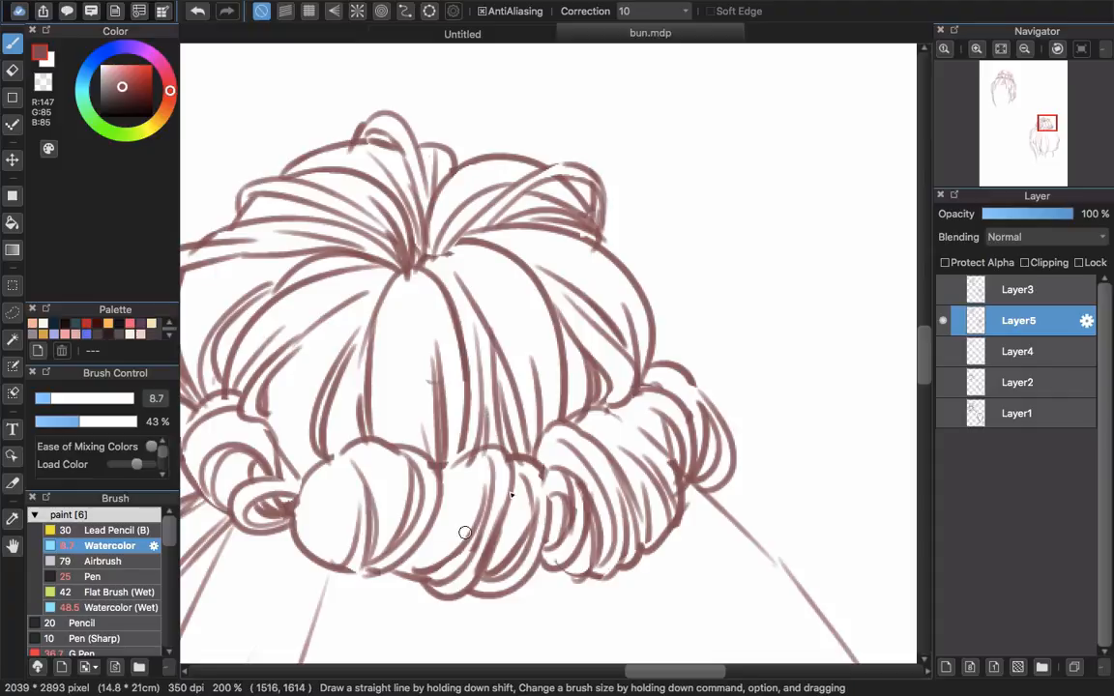
{"action": "left_click_drag", "start_coordinate": [534, 410], "coordinate": [571, 205]}
- Add long curved strands to the right half of the back-view hair below the bun
{"action": "scroll", "coordinate": [567, 316], "scroll_direction": "down", "scroll_amount": 3}
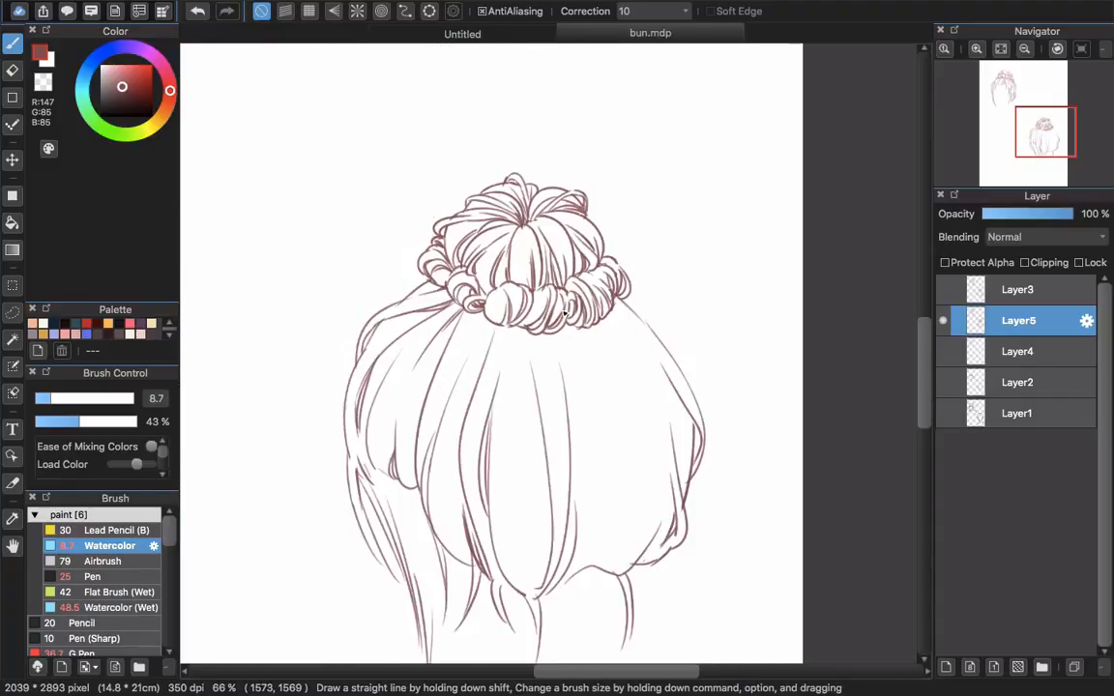
{"action": "scroll", "coordinate": [563, 311], "scroll_direction": "down", "scroll_amount": 2}
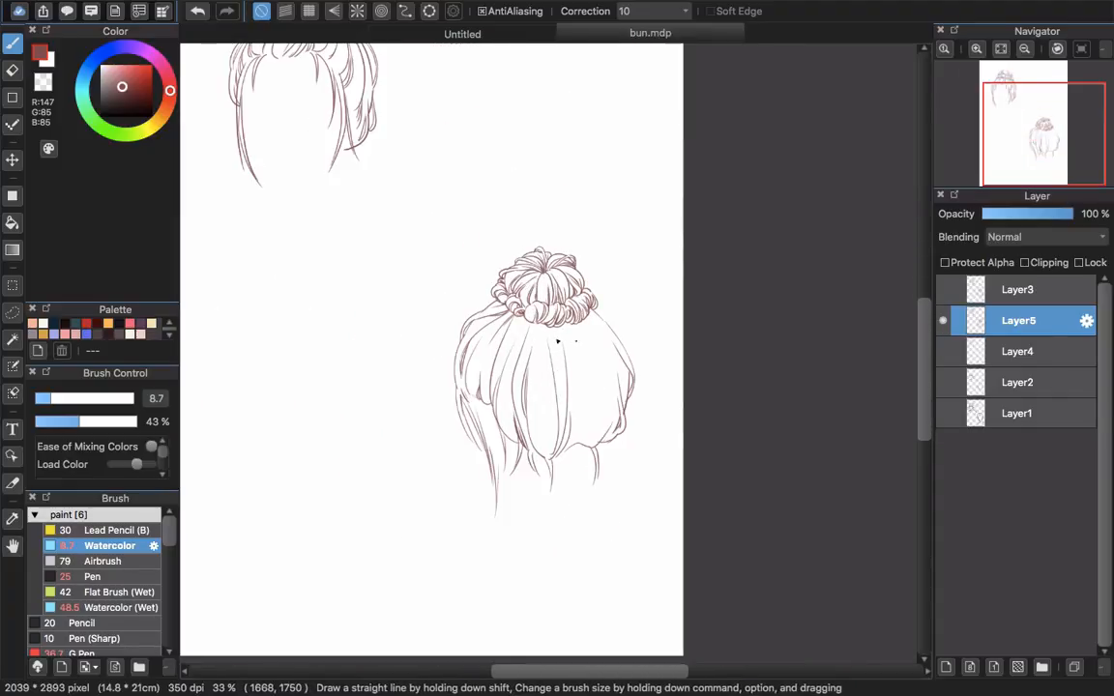
{"action": "scroll", "coordinate": [603, 377], "scroll_direction": "up", "scroll_amount": 1}
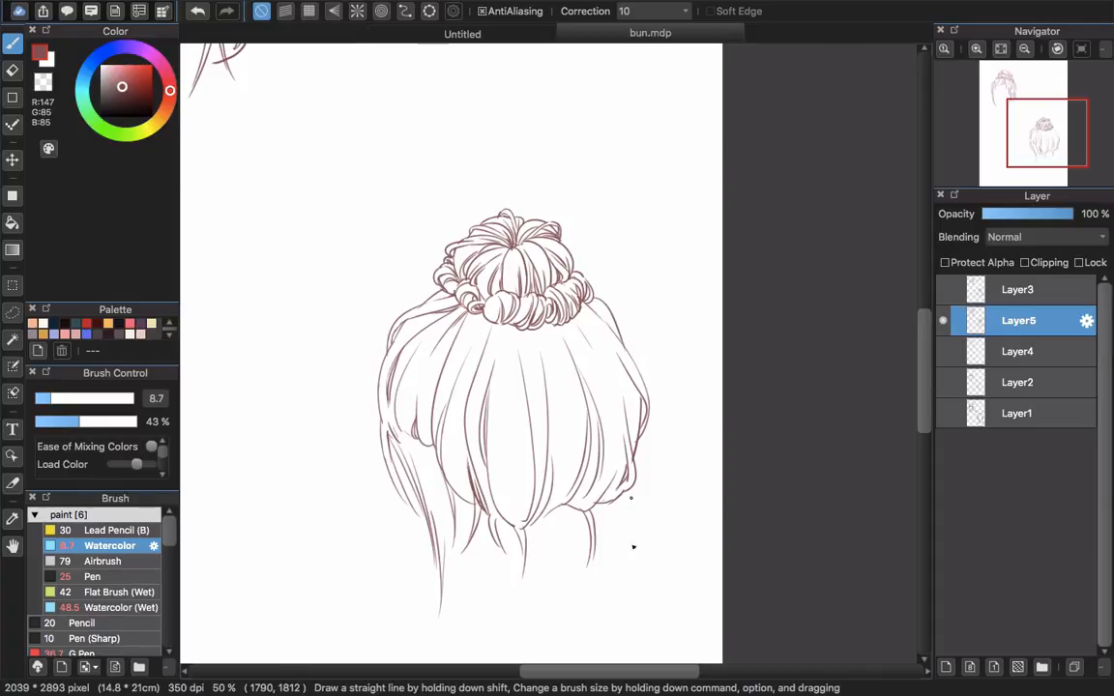
- Draw loose curled wisps sticking out from the wrap's left side and below its lower left loops
{"action": "scroll", "coordinate": [458, 292], "scroll_direction": "up", "scroll_amount": 2}
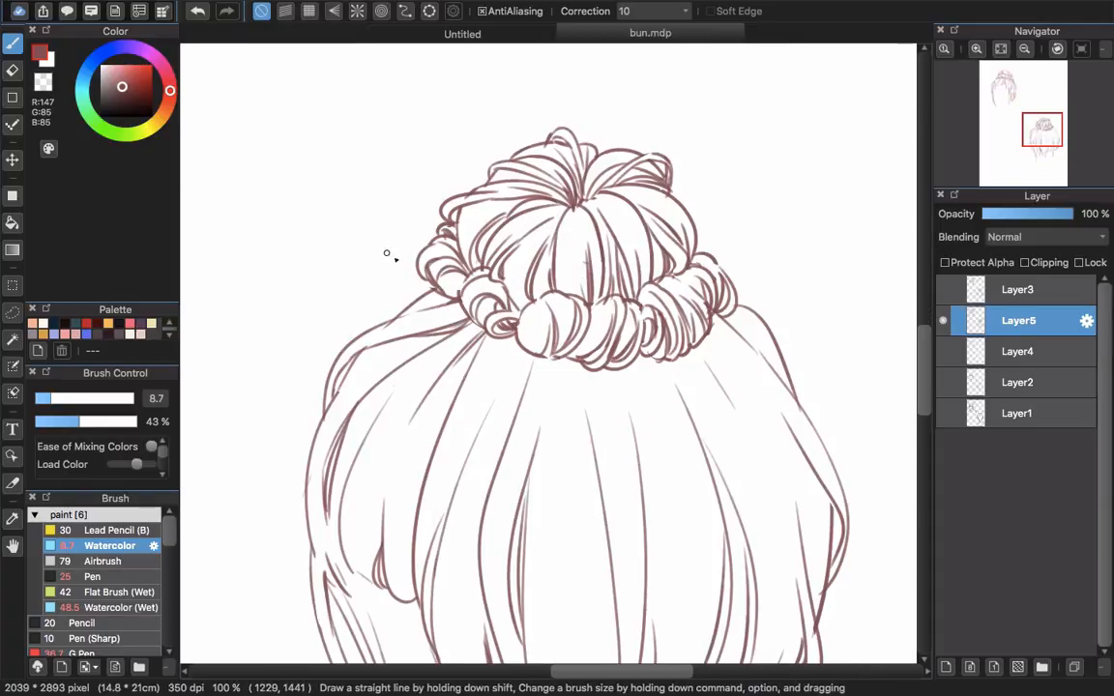
{"action": "scroll", "coordinate": [406, 274], "scroll_direction": "up", "scroll_amount": 1}
{"action": "mouse_move", "coordinate": [448, 292]}
{"action": "left_mouse_down"}
{"action": "mouse_move", "coordinate": [384, 281]}
{"action": "mouse_move", "coordinate": [430, 304]}
{"action": "left_mouse_up"}
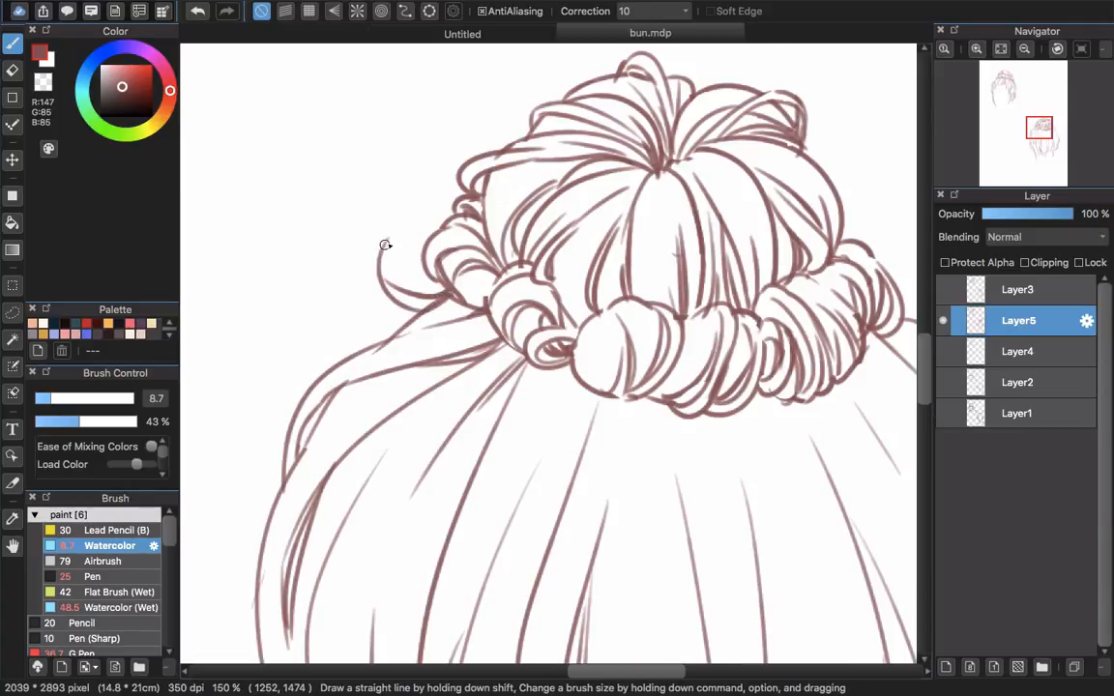
{"action": "left_click_drag", "start_coordinate": [385, 244], "coordinate": [415, 319]}
{"action": "left_click_drag", "start_coordinate": [417, 183], "coordinate": [450, 194]}
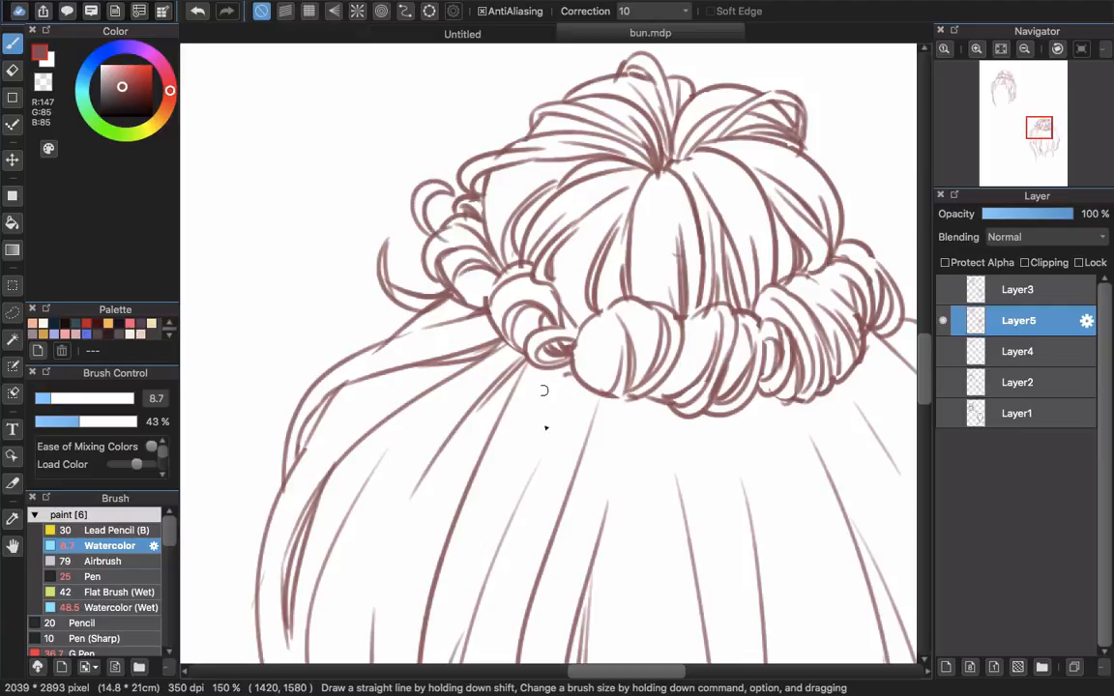
{"action": "mouse_move", "coordinate": [547, 387]}
{"action": "left_mouse_down"}
{"action": "mouse_move", "coordinate": [648, 445]}
{"action": "mouse_move", "coordinate": [629, 441]}
{"action": "mouse_move", "coordinate": [634, 426]}
{"action": "left_mouse_up"}
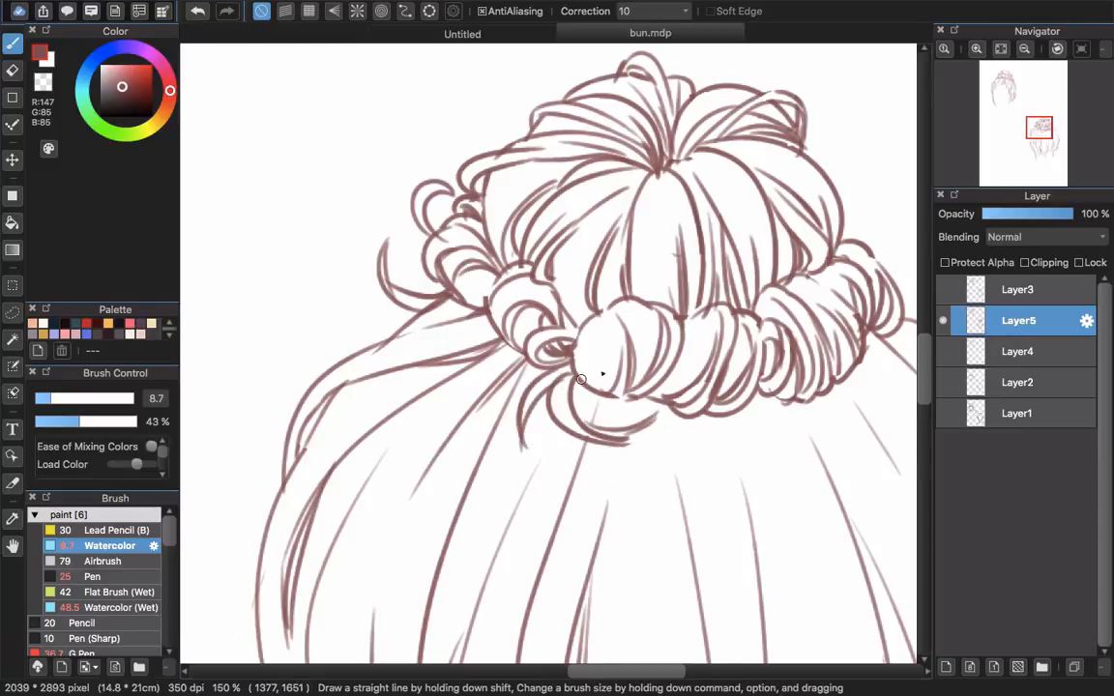
- Draw loose curls beneath the front roll of the wrap and a flicked wisp at its right end
{"action": "scroll", "coordinate": [597, 373], "scroll_direction": "right", "scroll_amount": 5}
{"action": "scroll", "coordinate": [597, 373], "scroll_direction": "down", "scroll_amount": 1}
{"action": "mouse_move", "coordinate": [619, 380]}
{"action": "left_mouse_down"}
{"action": "mouse_move", "coordinate": [565, 442]}
{"action": "mouse_move", "coordinate": [577, 375]}
{"action": "mouse_move", "coordinate": [629, 425]}
{"action": "left_mouse_up"}
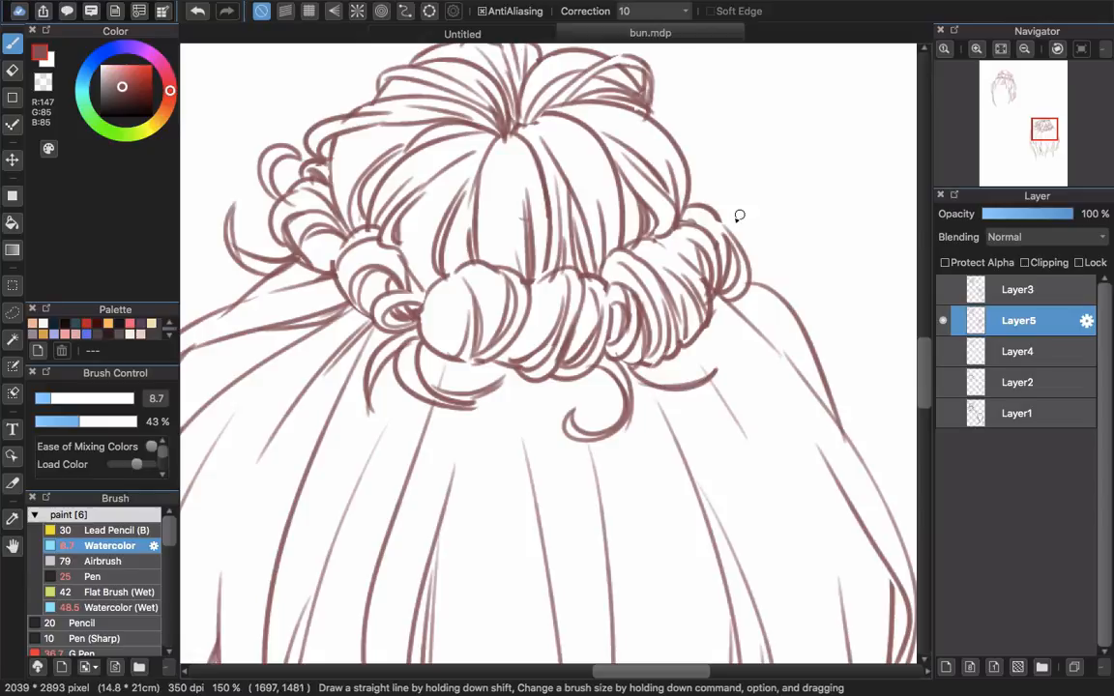
{"action": "left_click_drag", "start_coordinate": [726, 214], "coordinate": [791, 249]}
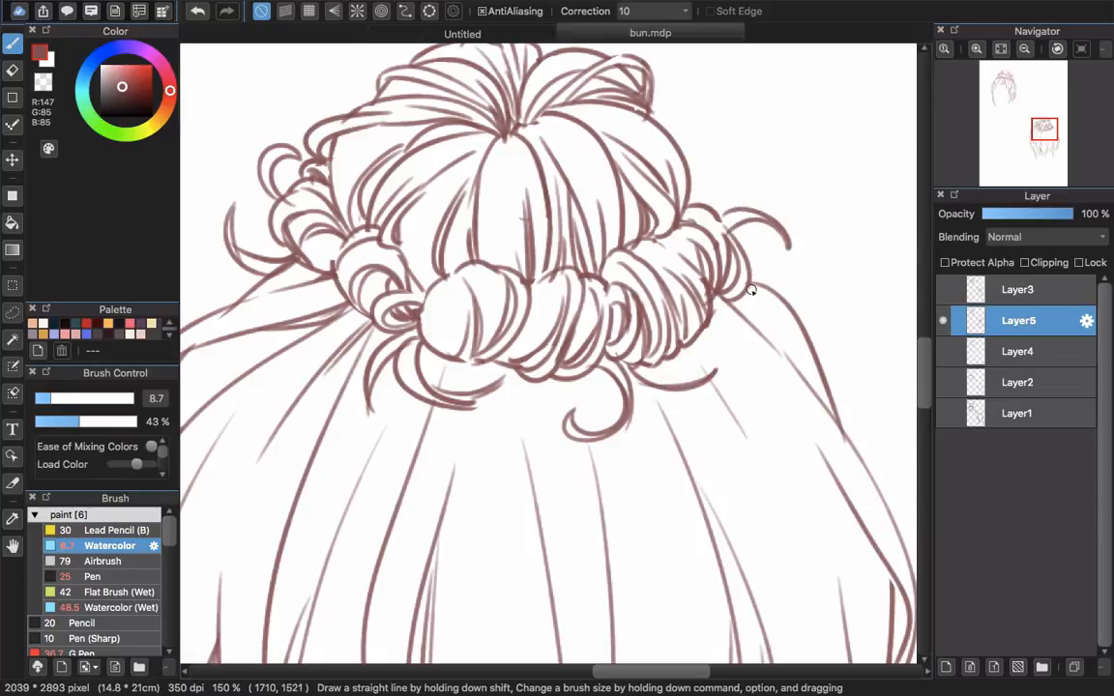
- Compare the two bun styles in both head views by alternating the visibility of Layer3 and Layer5
{"action": "scroll", "coordinate": [709, 346], "scroll_direction": "down", "scroll_amount": 5}
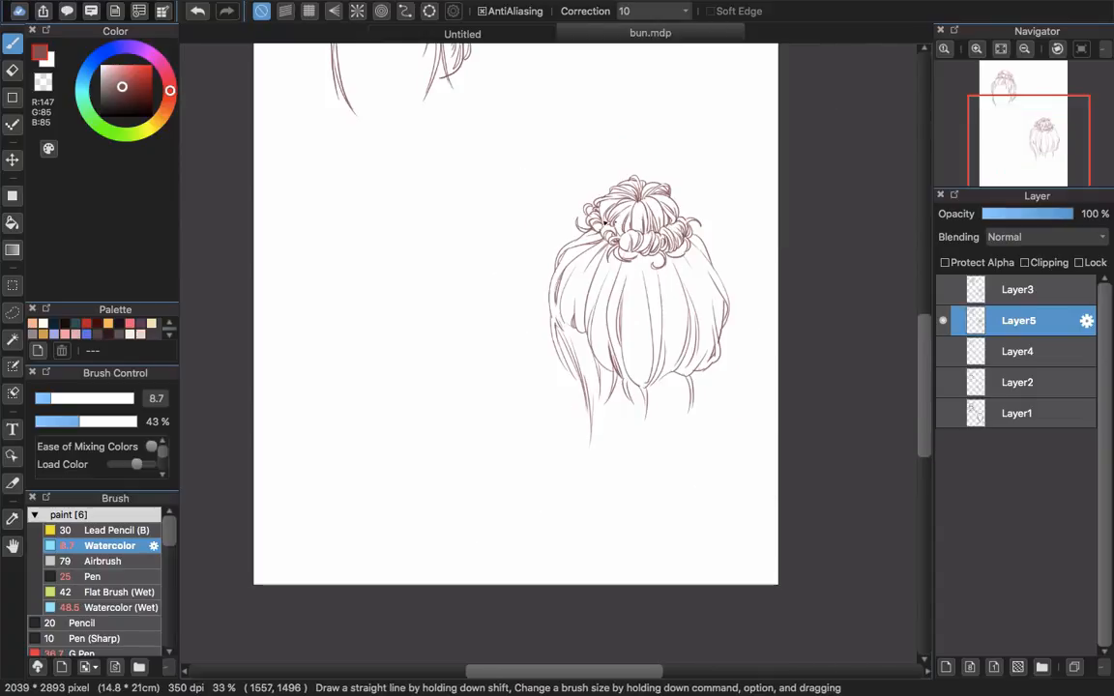
{"action": "scroll", "coordinate": [600, 193], "scroll_direction": "up", "scroll_amount": 5}
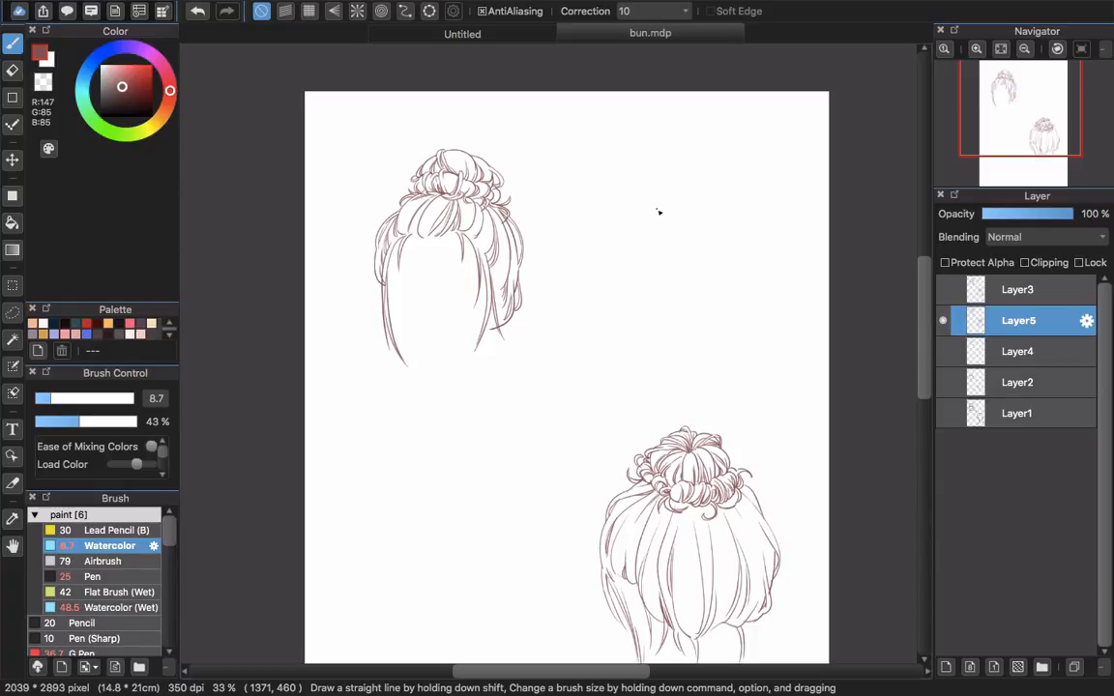
{"action": "left_click", "coordinate": [943, 290]}
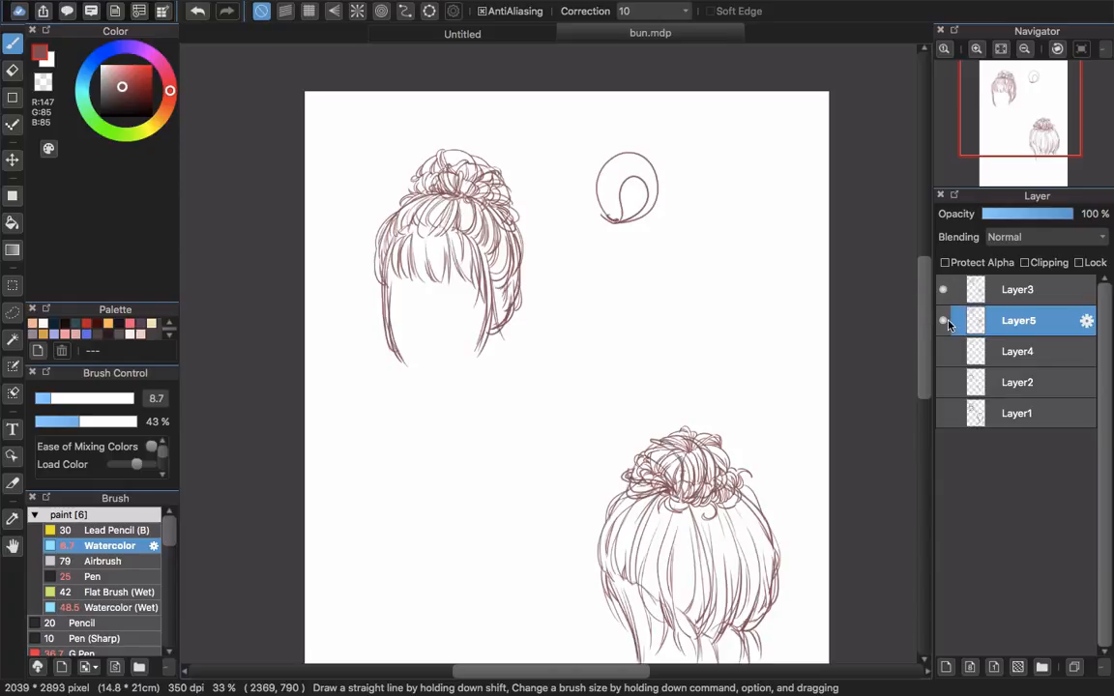
{"action": "left_click", "coordinate": [943, 320]}
{"action": "left_click", "coordinate": [944, 291]}
{"action": "left_click", "coordinate": [944, 320]}
{"action": "left_click", "coordinate": [944, 290]}
{"action": "left_click", "coordinate": [944, 320]}
{"action": "left_click", "coordinate": [943, 320]}
{"action": "left_click", "coordinate": [943, 290]}
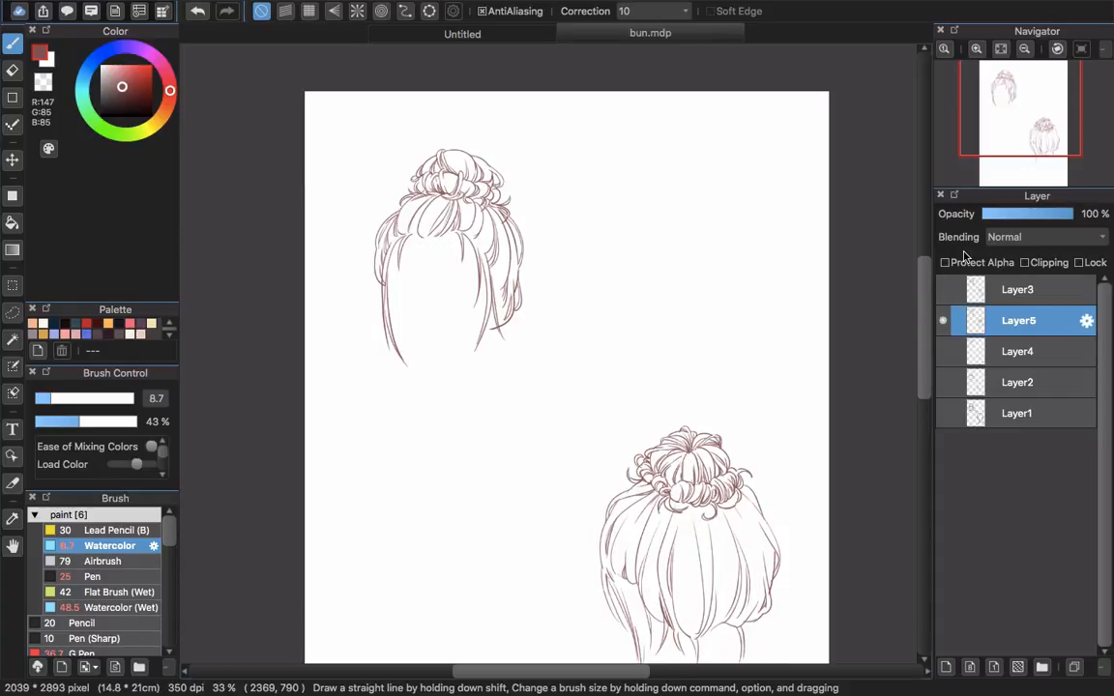